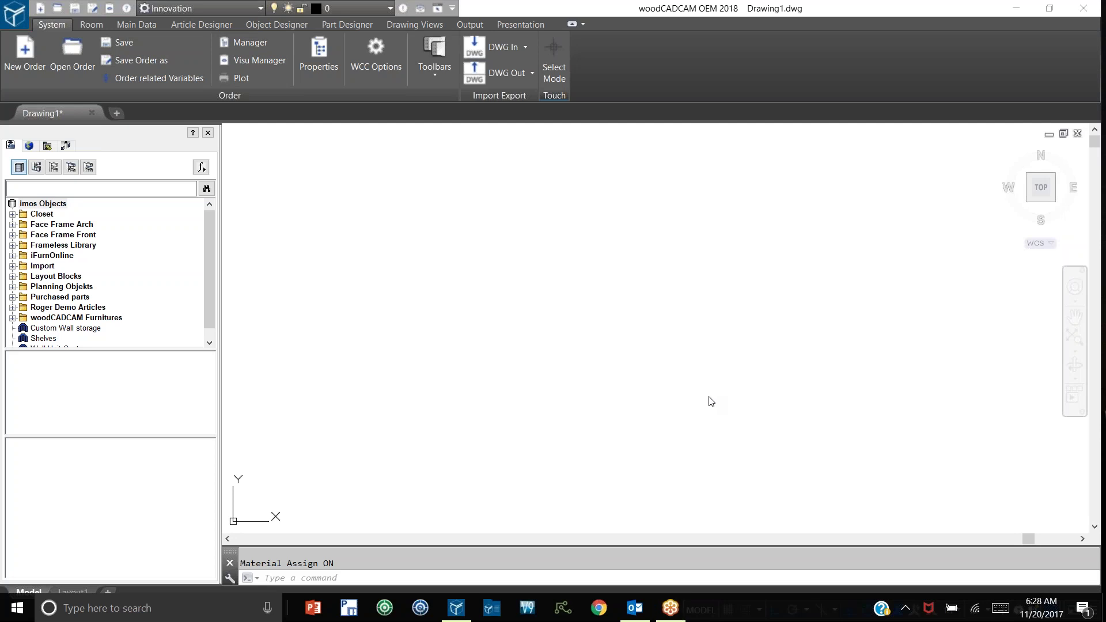
Step: Open the Element Manager and view the annotation principles available under Outputs
left_click(138, 25)
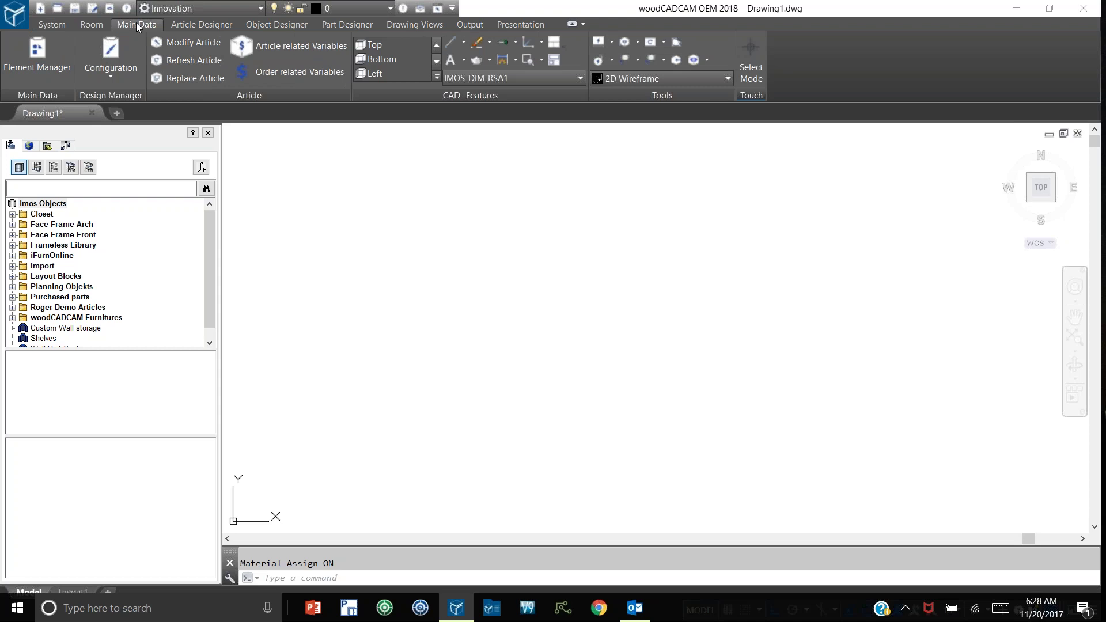
left_click(46, 60)
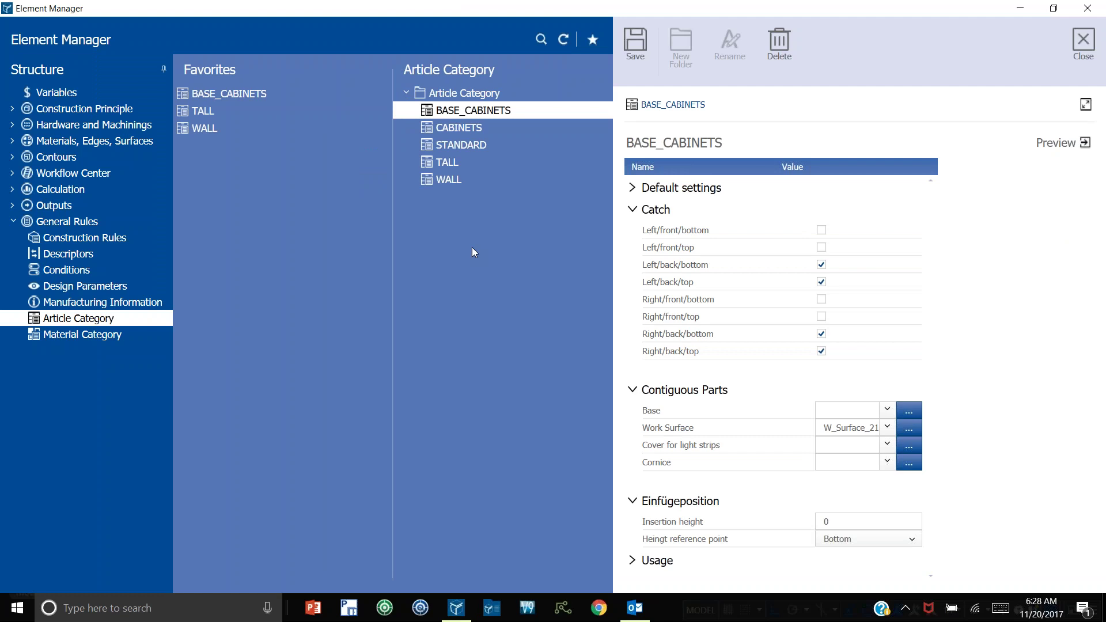
left_click(13, 207)
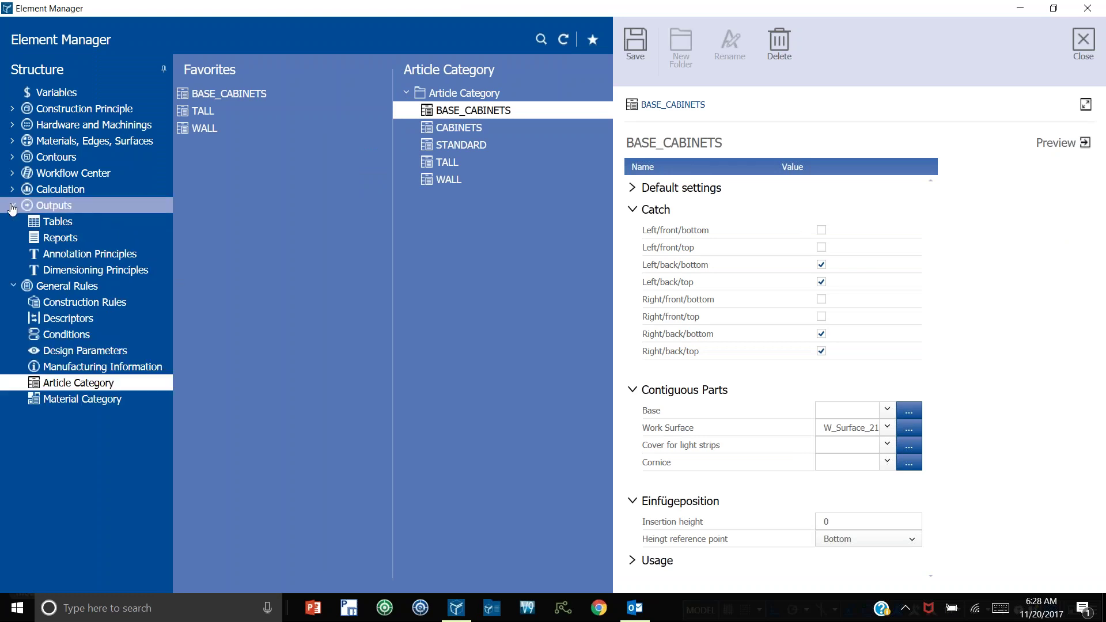
left_click(47, 258)
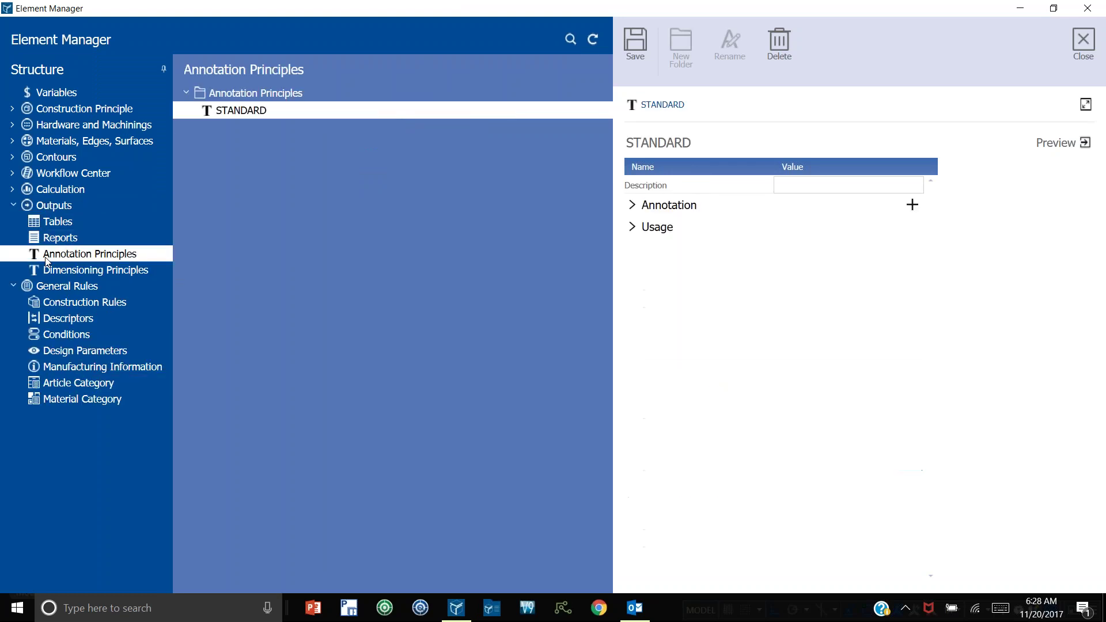
left_click(192, 92)
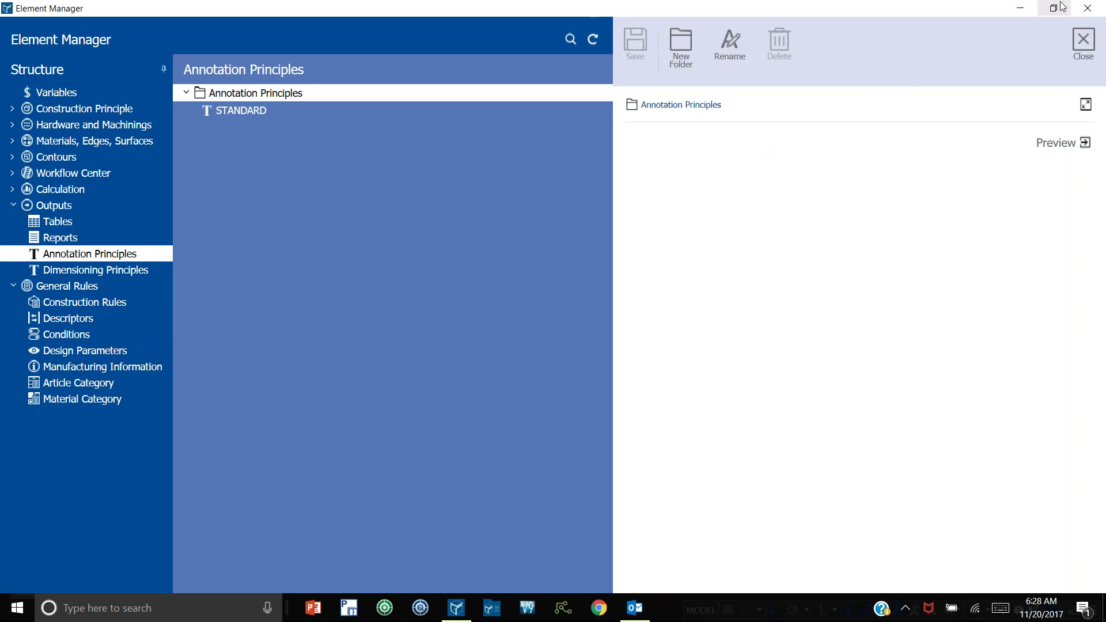
Step: Switch to the Organizer, connect to the WCC_Starter_20150310 database, and open the Integration Center with its columns widened
left_click(1020, 10)
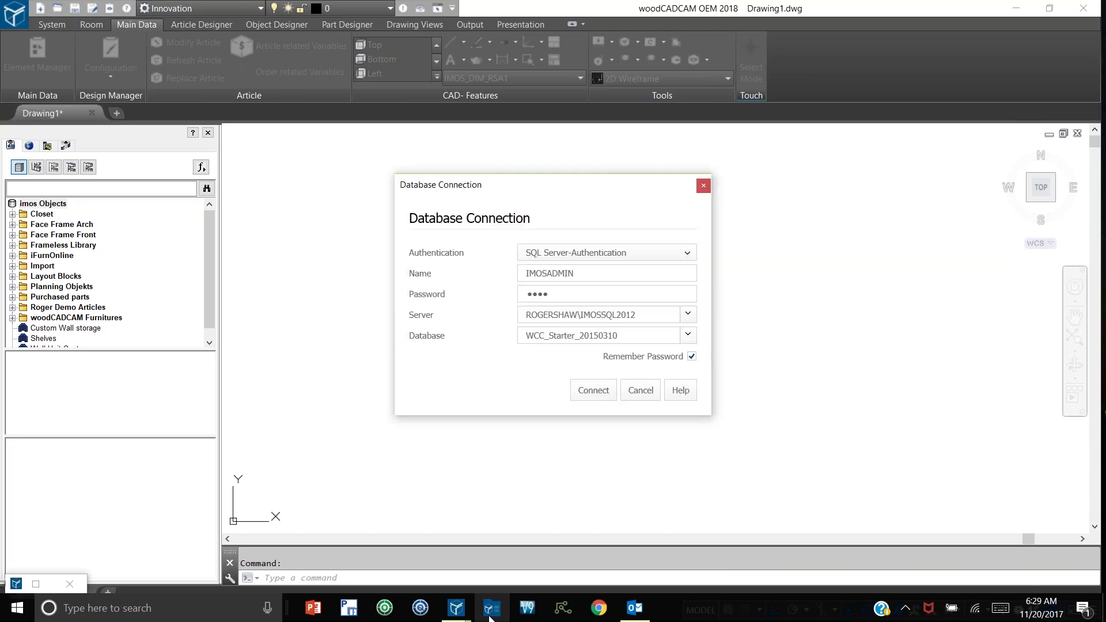
left_click(593, 394)
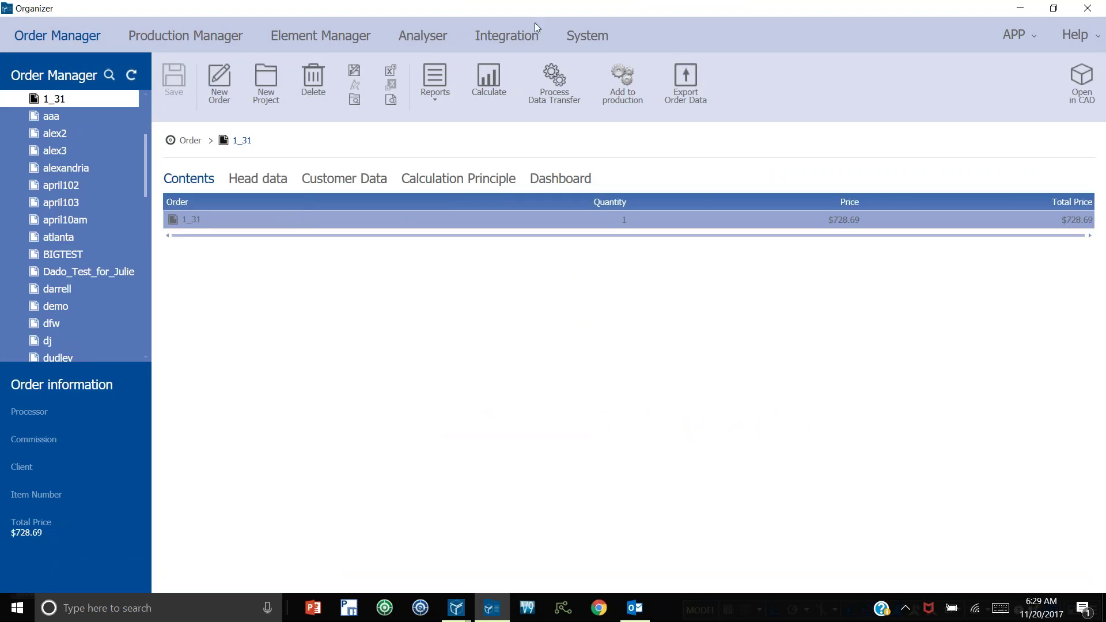
left_click(512, 36)
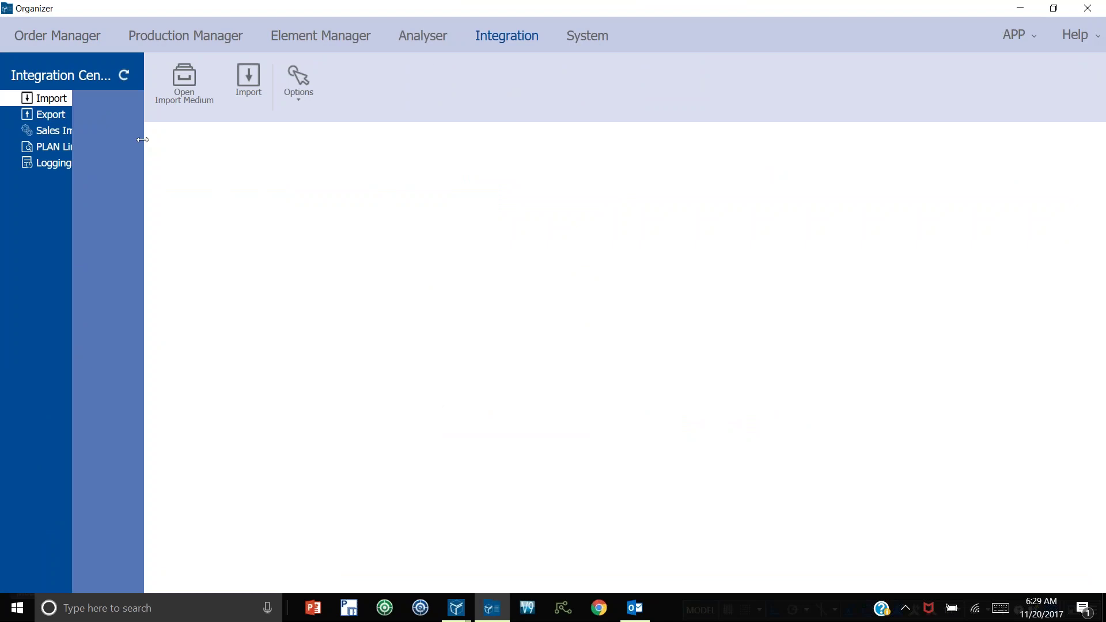
left_click_drag(143, 138, 245, 139)
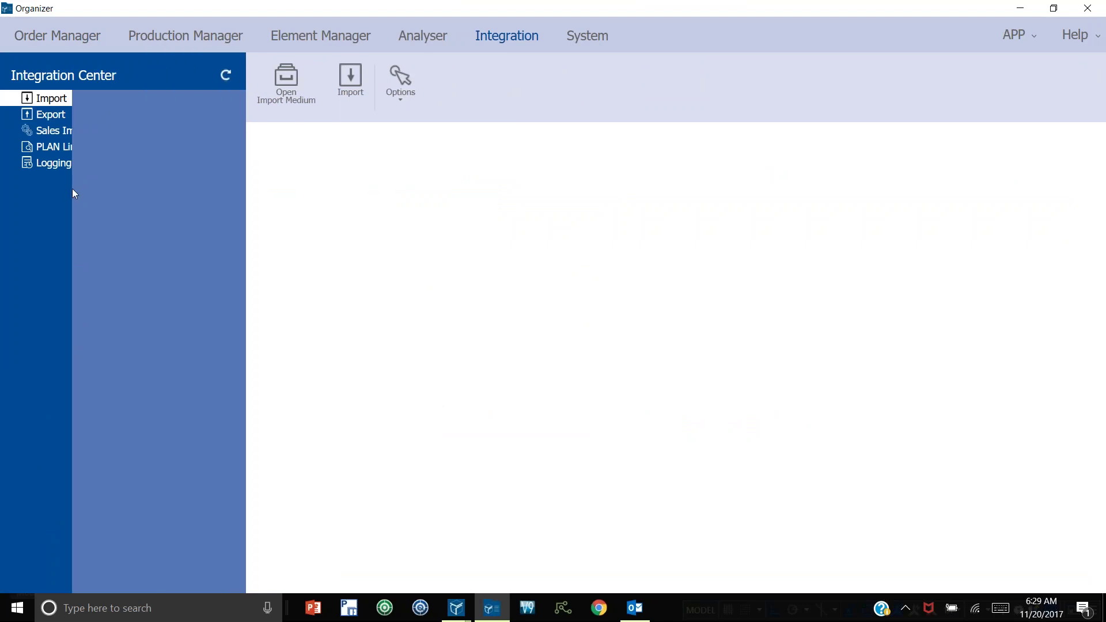
left_click_drag(71, 189, 153, 186)
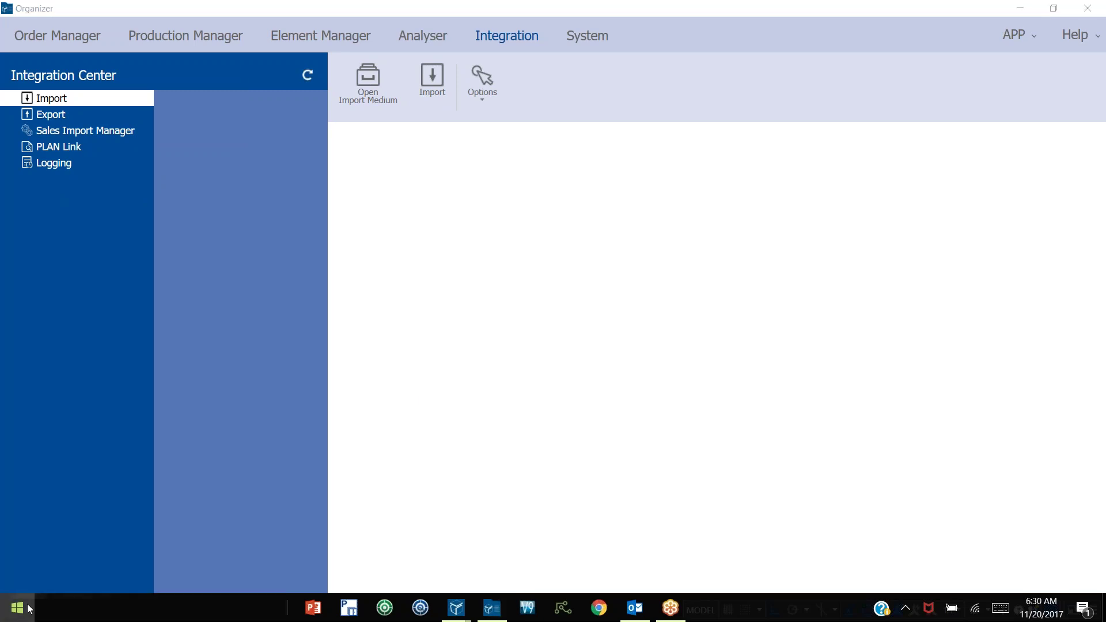
Step: Switch to Outlook, open the main account's inbox, and fetch new mail for all folders
left_click(22, 614)
left_click(402, 413)
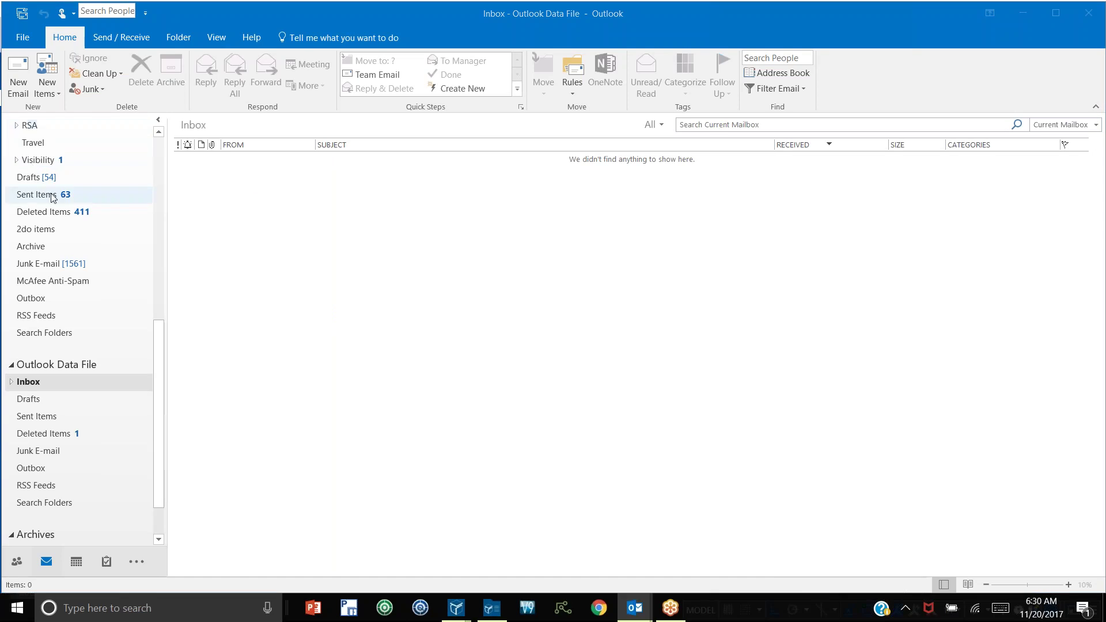
scroll(53, 197, "up", 5)
scroll(53, 198, "up", 4)
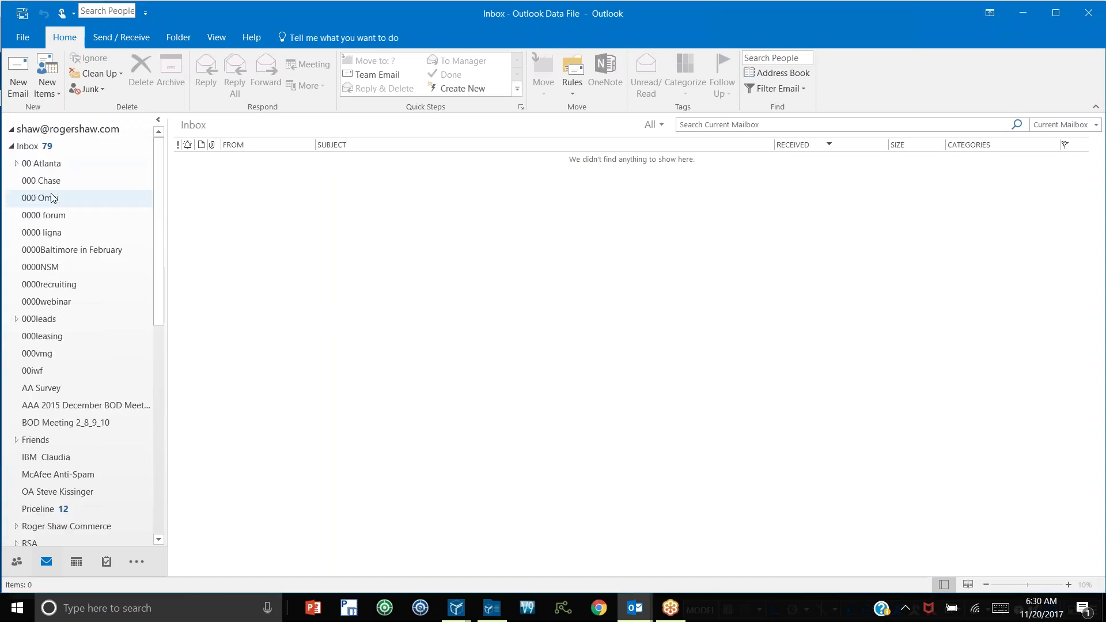
left_click(45, 145)
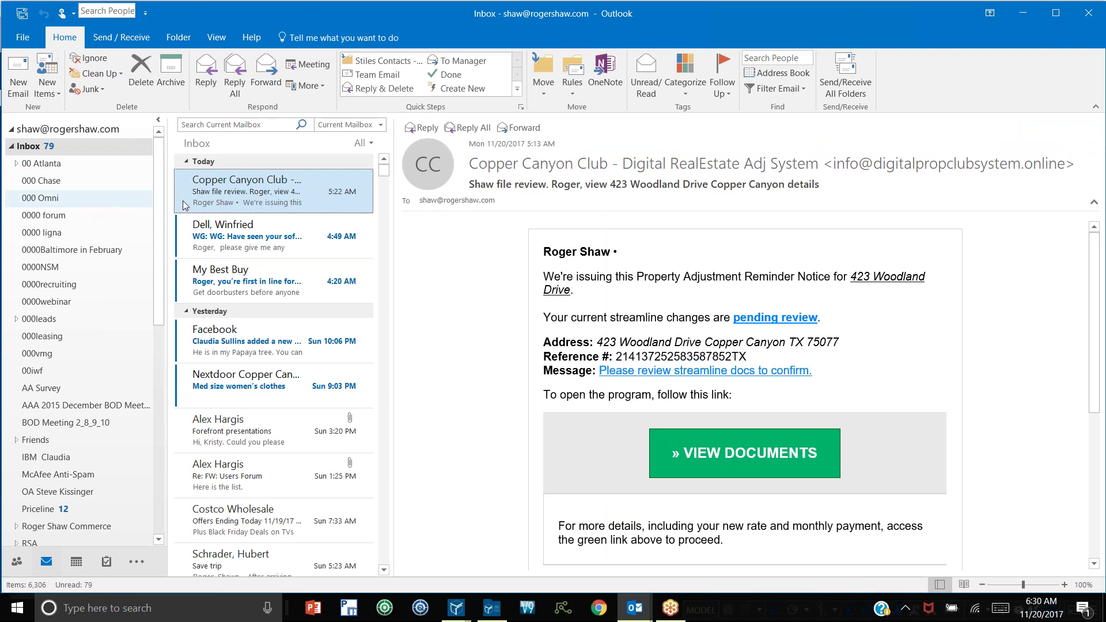
left_click(128, 41)
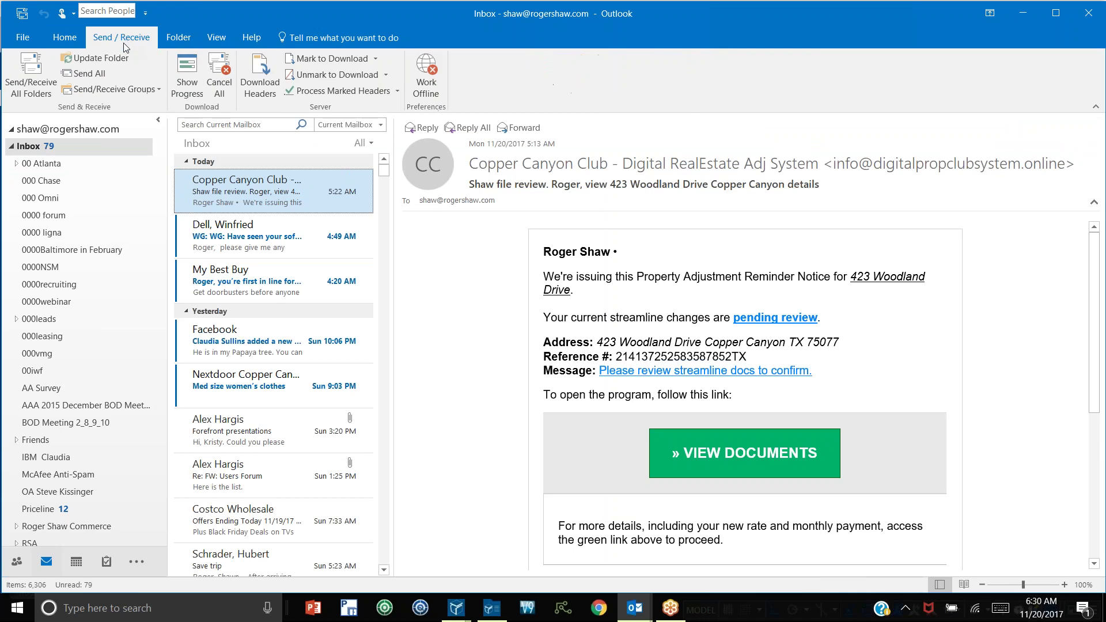
left_click(32, 78)
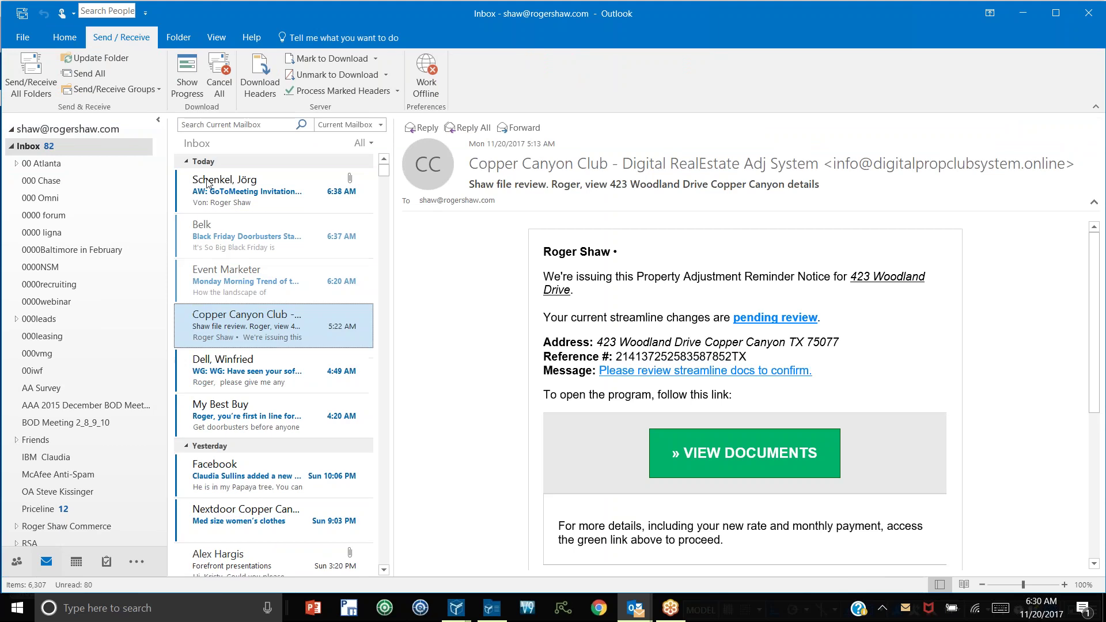
Step: Copy the DO_iX2017_SR1_171011.zip attachment from the newest GoToMeeting reply to the desktop
left_click(243, 194)
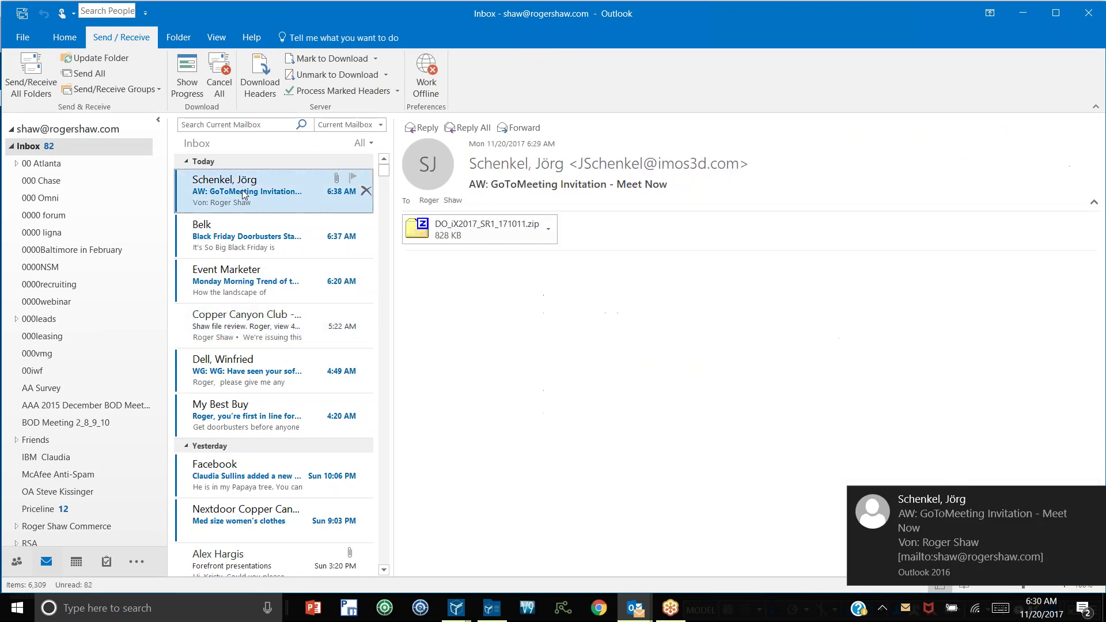
right_click(474, 228)
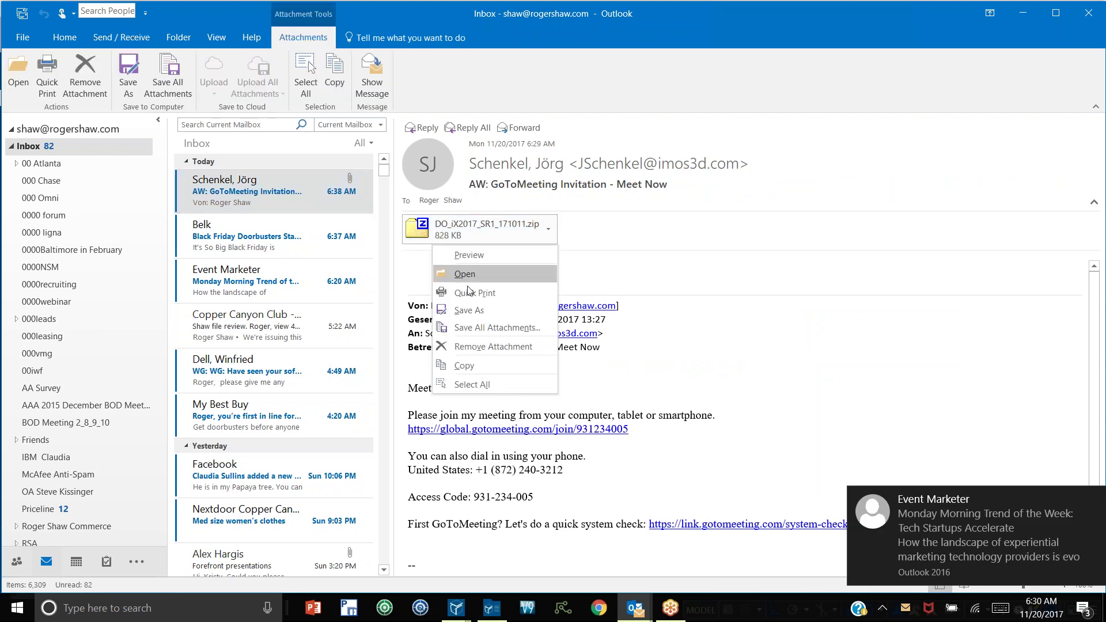
left_click(464, 365)
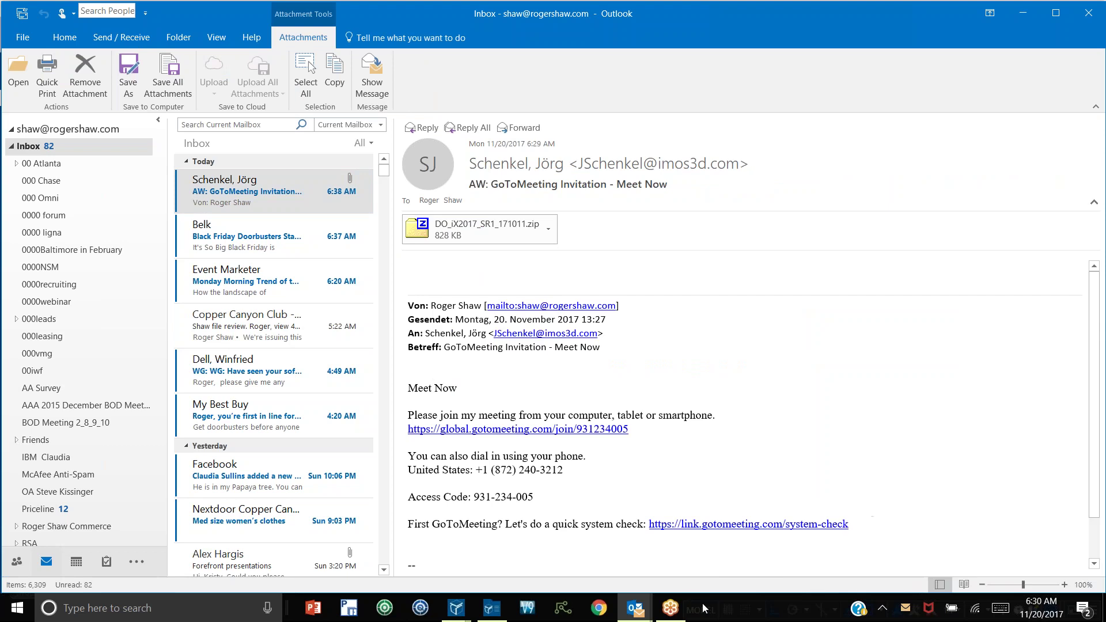
right_click(721, 613)
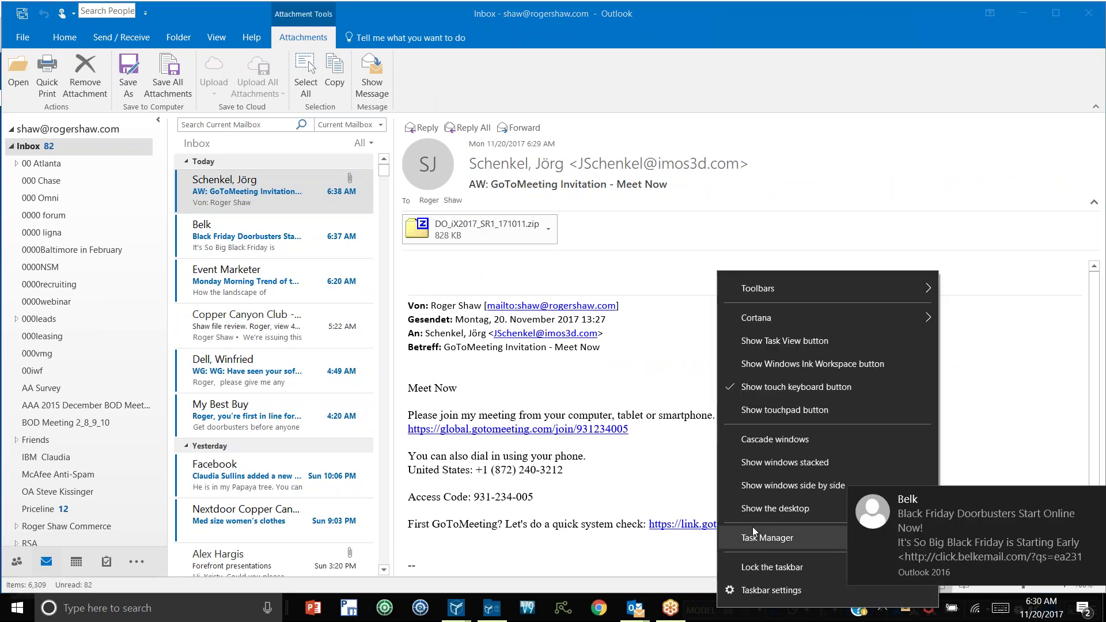
left_click(751, 508)
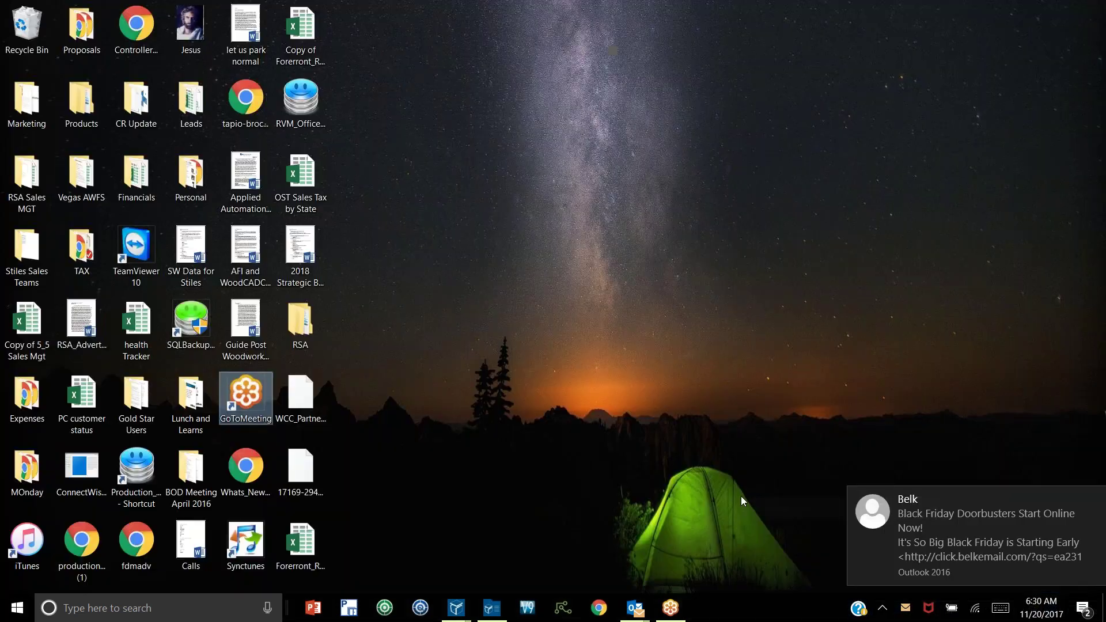
right_click(477, 129)
left_click(386, 190)
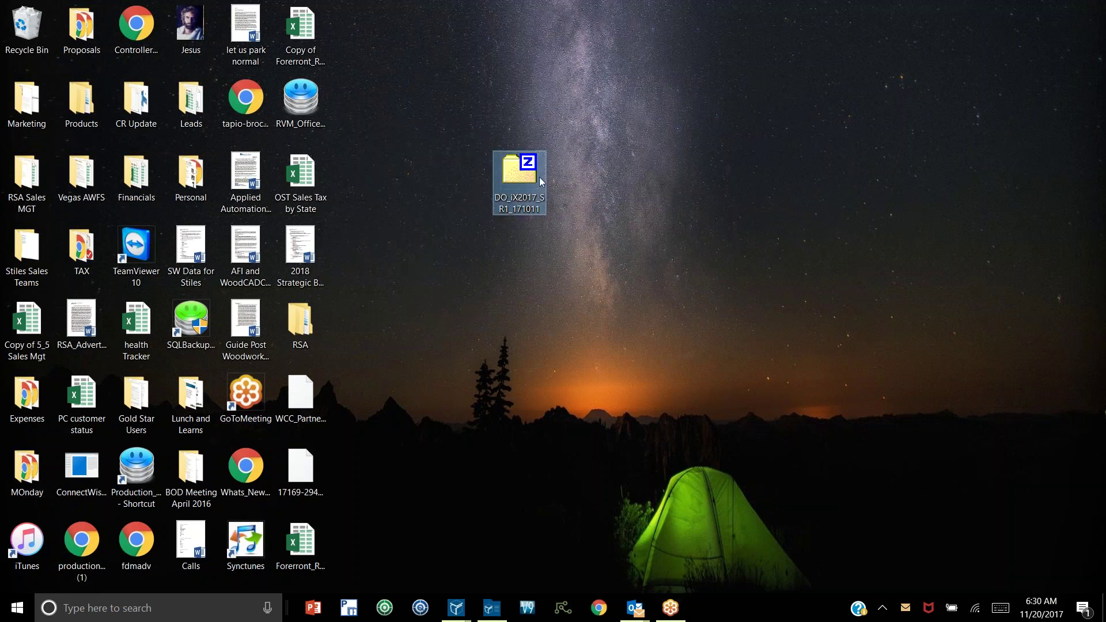
Step: Open the DO_iX2017_SR1_171011 archive for inspection, close it, and return to the desktop
double_click(532, 186)
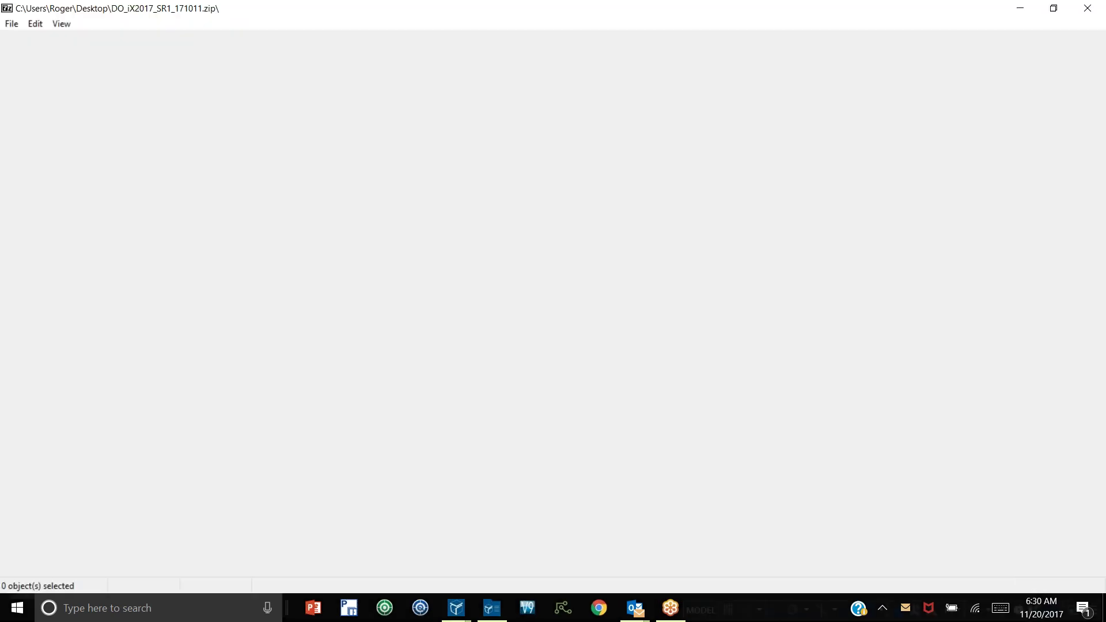
left_click(1085, 9)
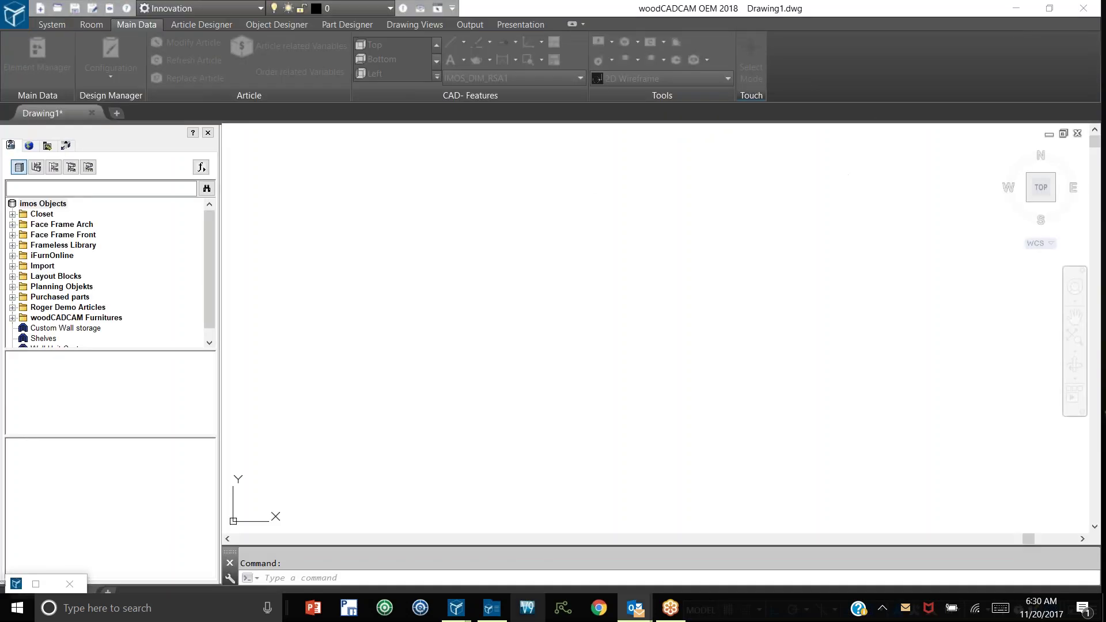
right_click(719, 617)
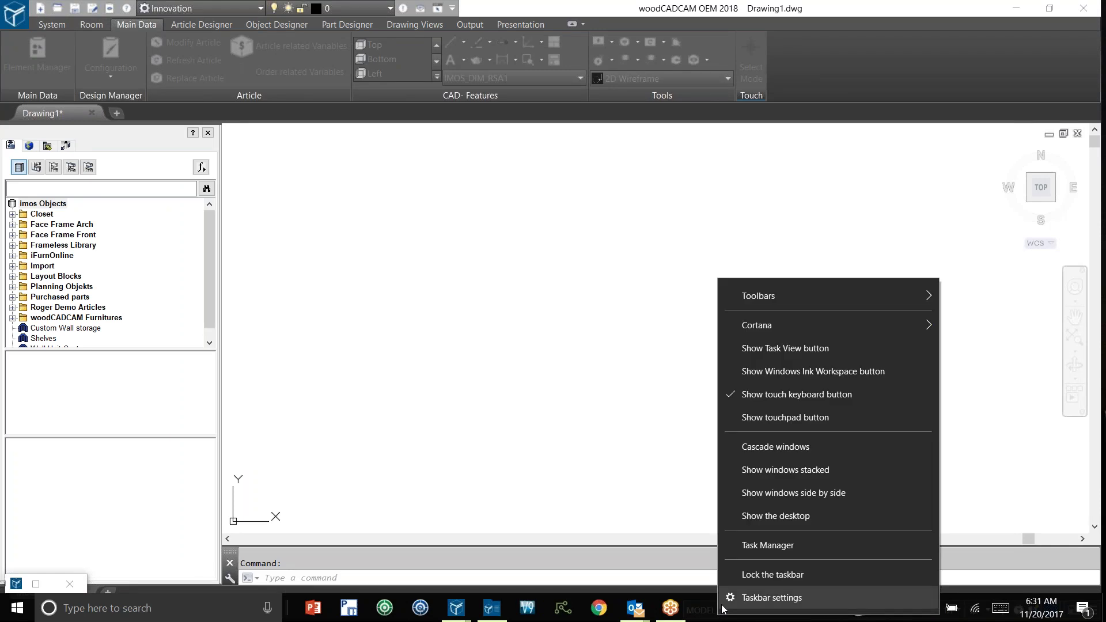
left_click(752, 520)
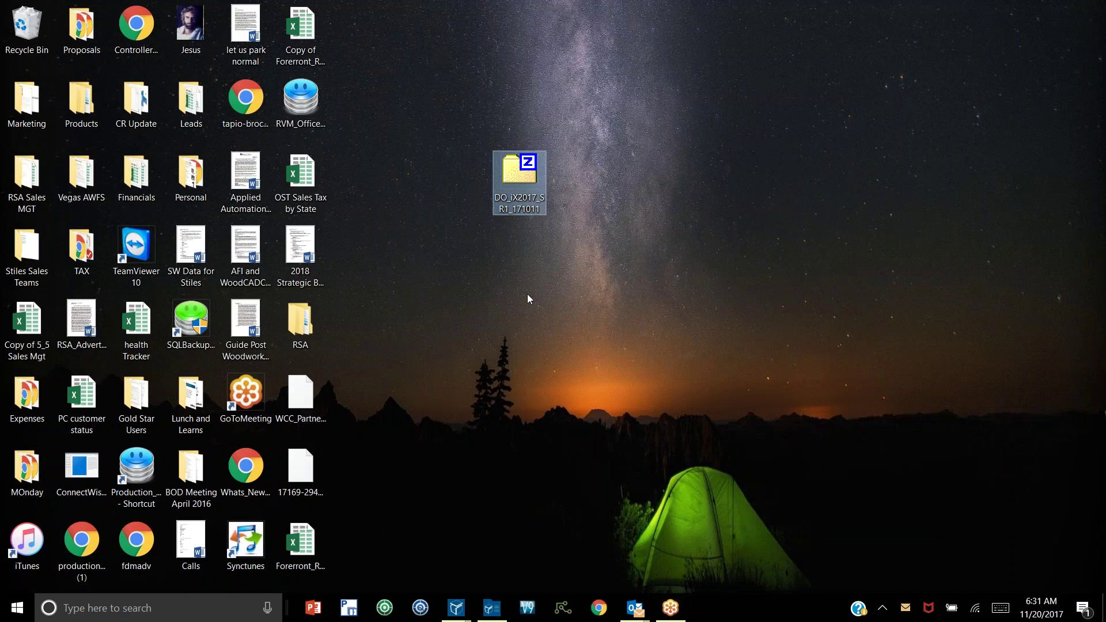
Step: Switch to the Organizer and load DO_iX2017_SR1_171011 from the desktop as the import medium
left_click(494, 612)
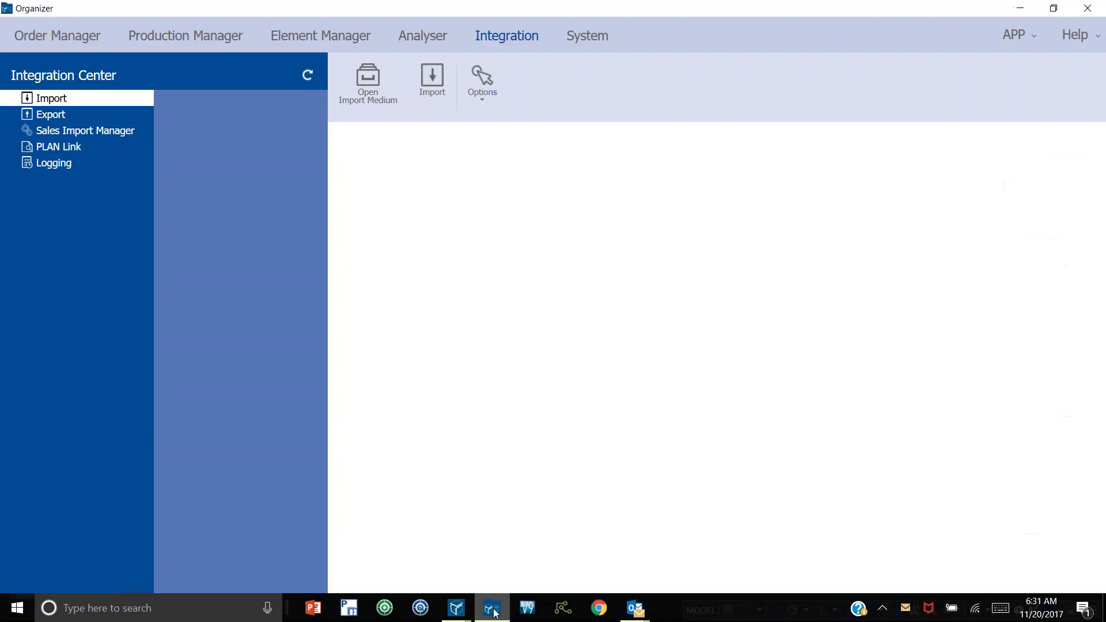
left_click(383, 93)
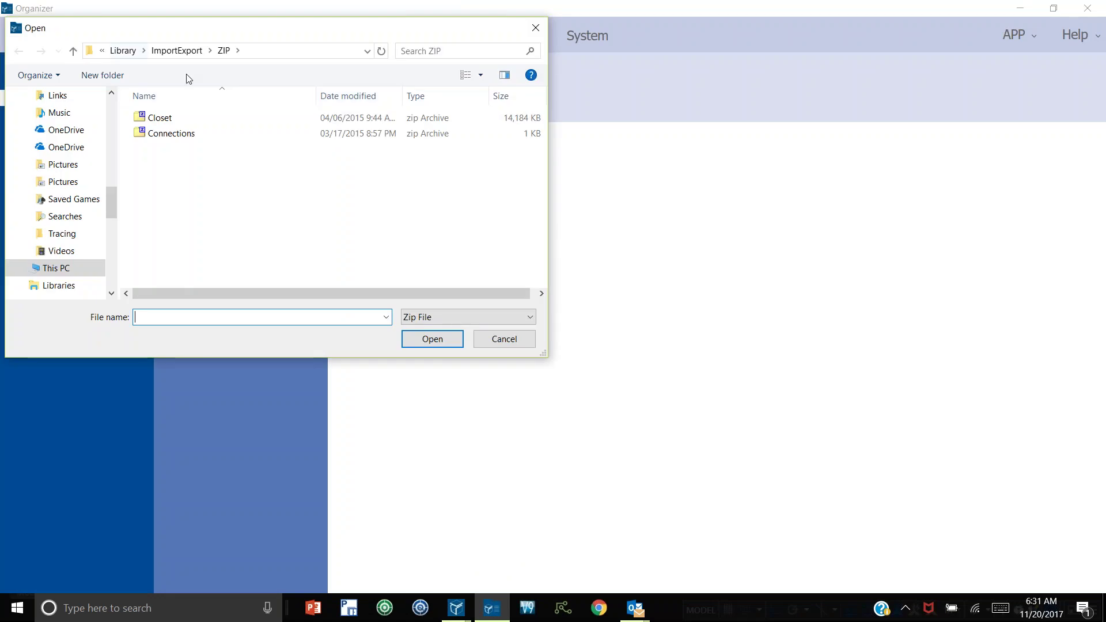
left_click(113, 120)
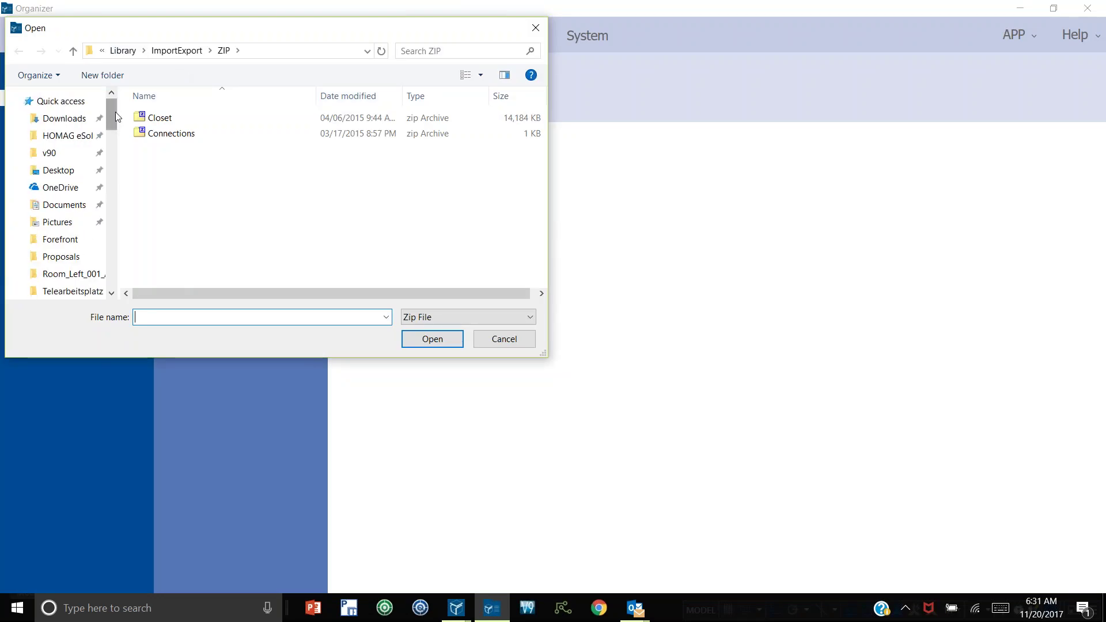
left_click(61, 172)
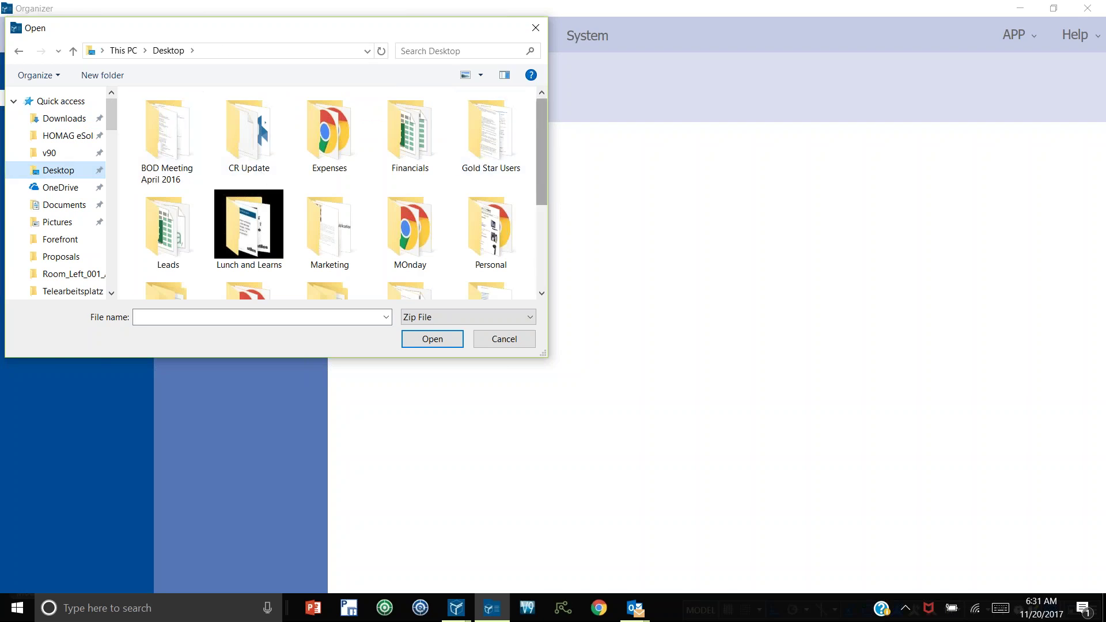
left_click_drag(542, 158, 544, 253)
left_click(344, 251)
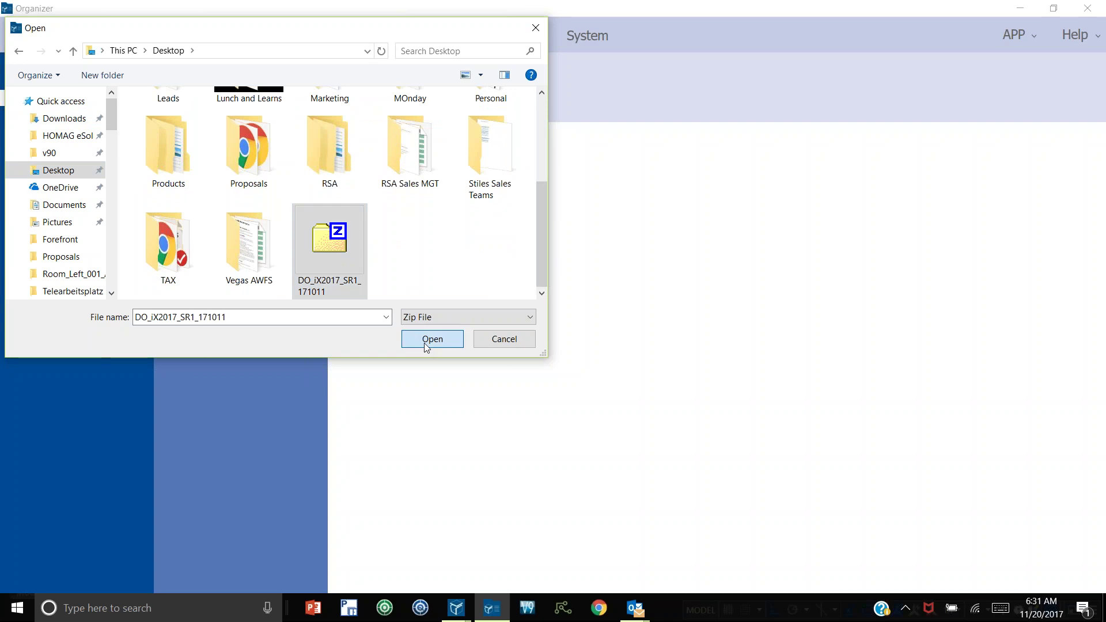
left_click(426, 341)
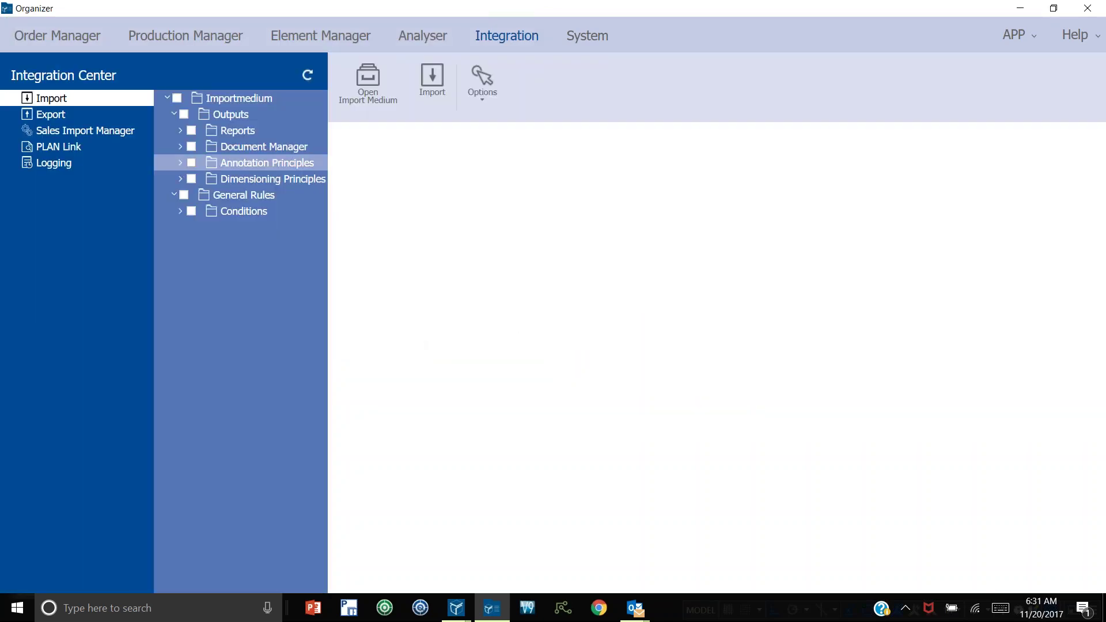
Step: Import all annotation principles from the medium: Elevation, Part_Details, Plan_View, Plan_View_Contours and Section
left_click(182, 163)
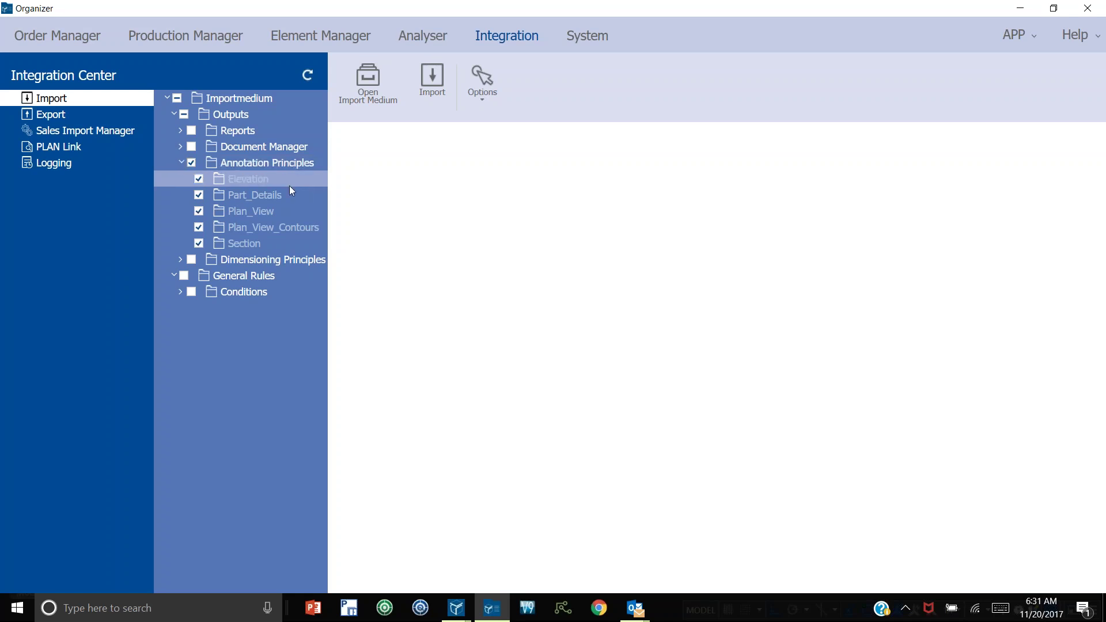
left_click(261, 191)
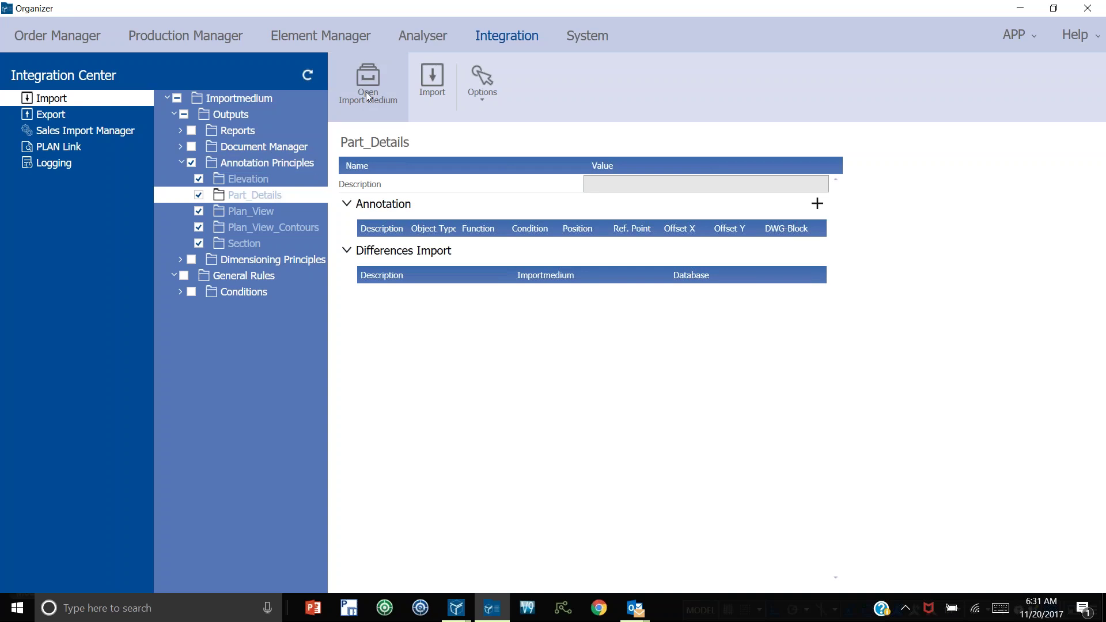
left_click(440, 96)
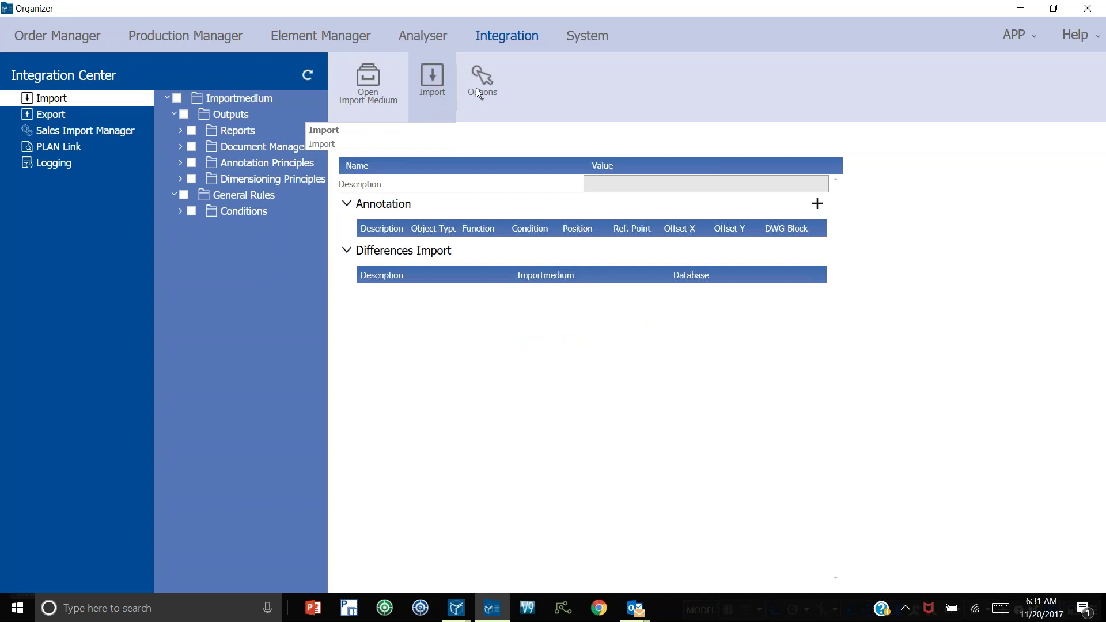
Step: Switch to woodCADCAM's Element Manager and reload the annotation principles by leaving that category and reopening it
left_click(464, 611)
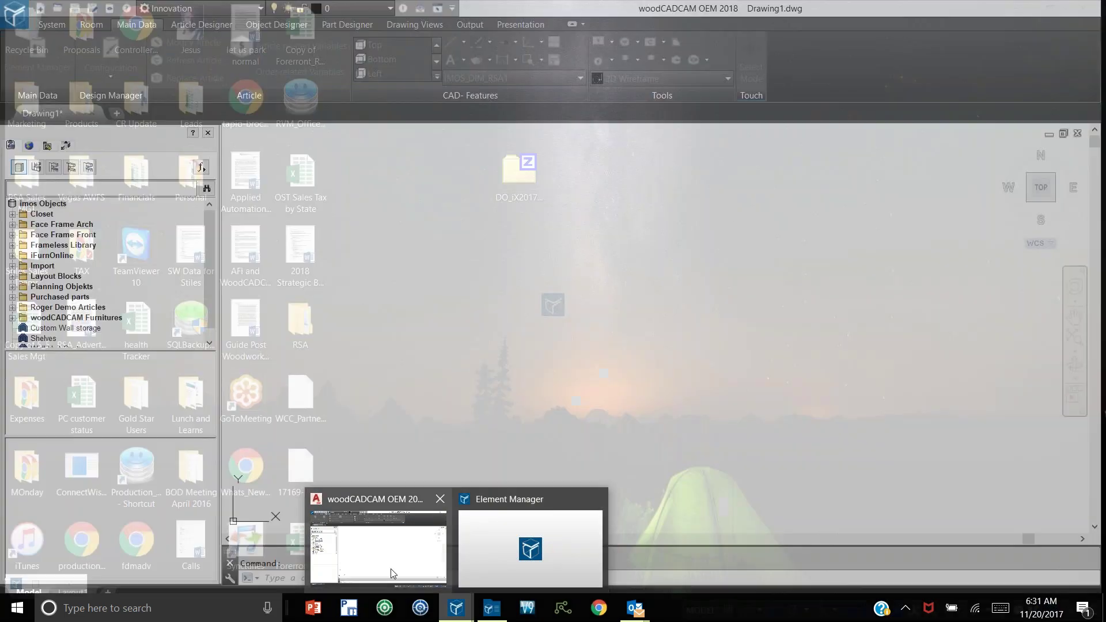
left_click(390, 568)
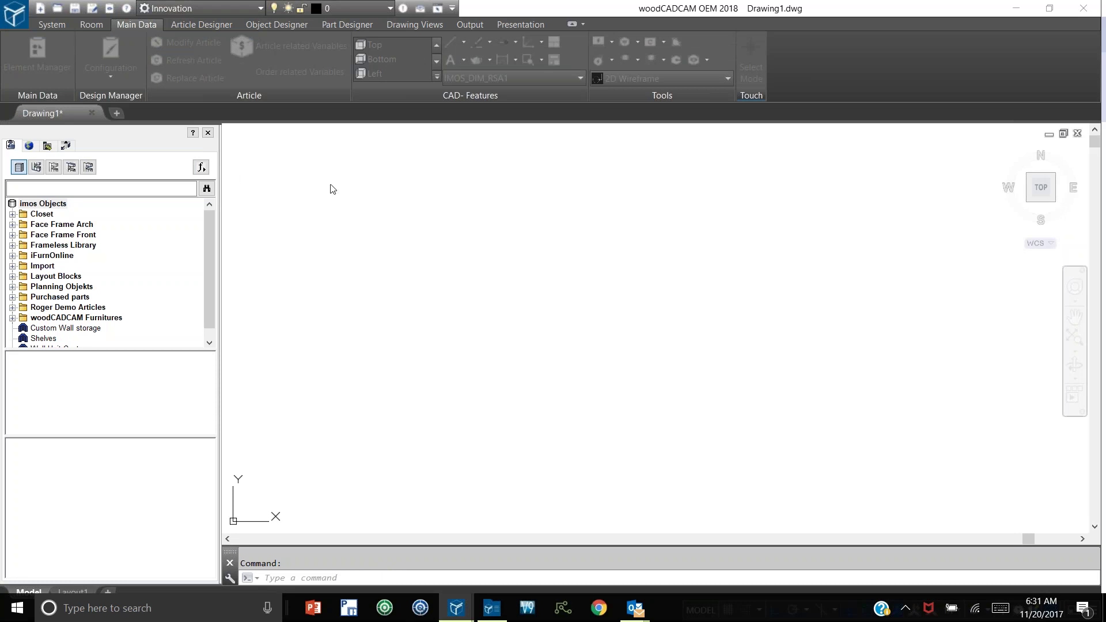
mouse_move(456, 613)
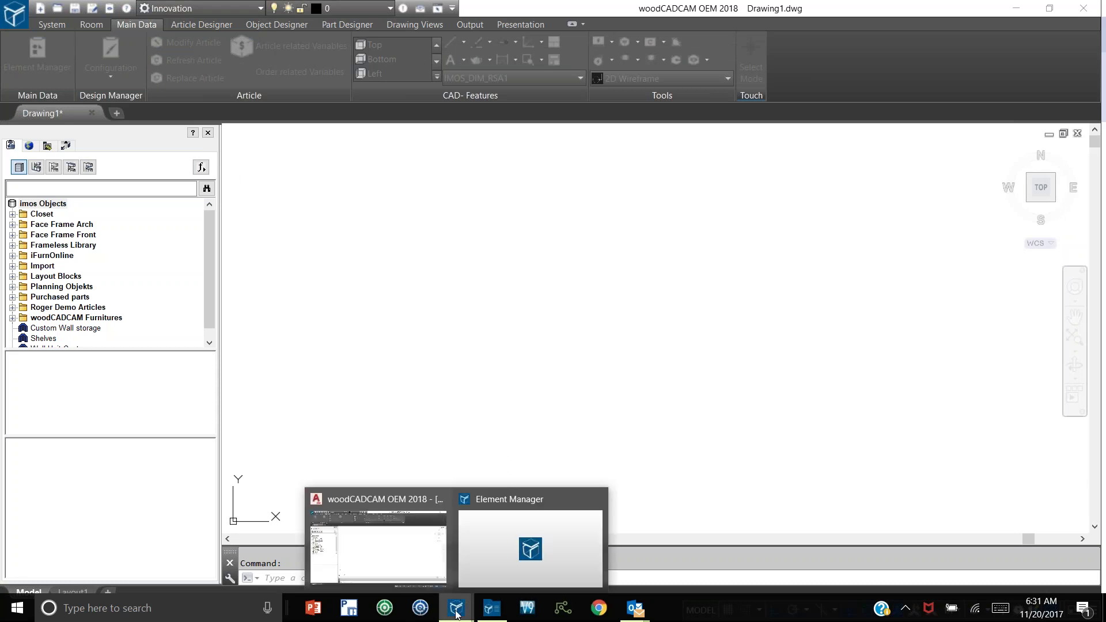
left_click(528, 549)
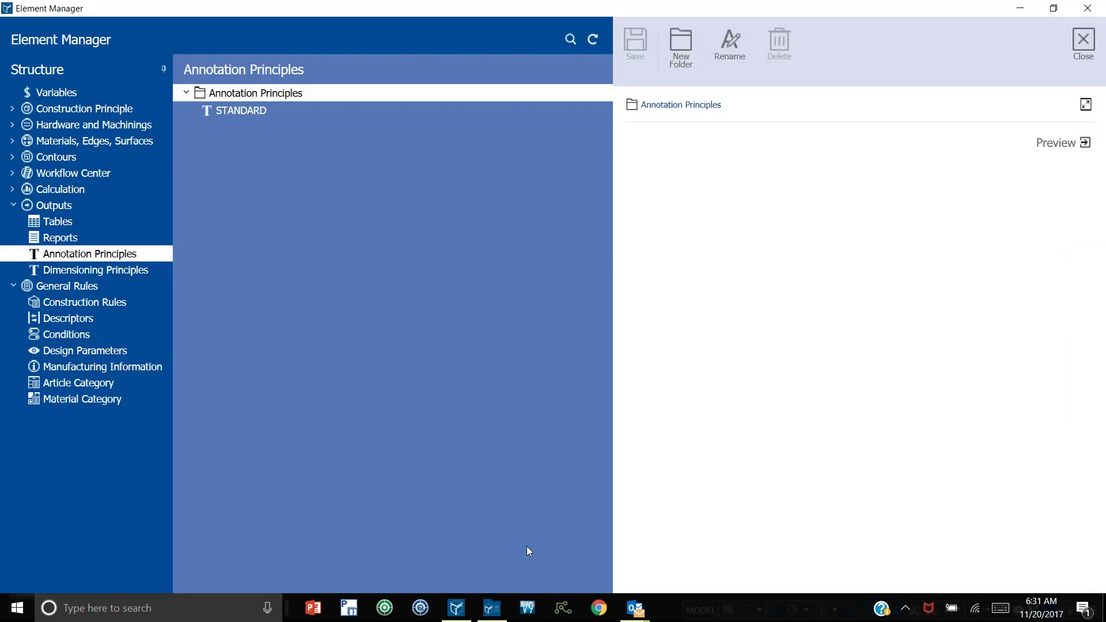
left_click(98, 141)
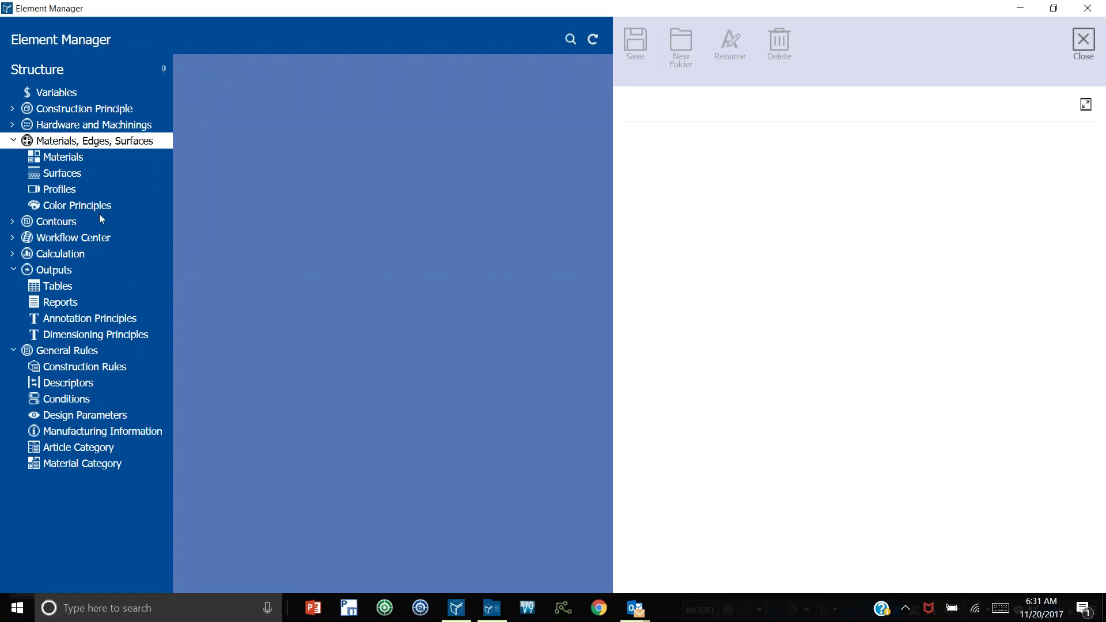
left_click(78, 320)
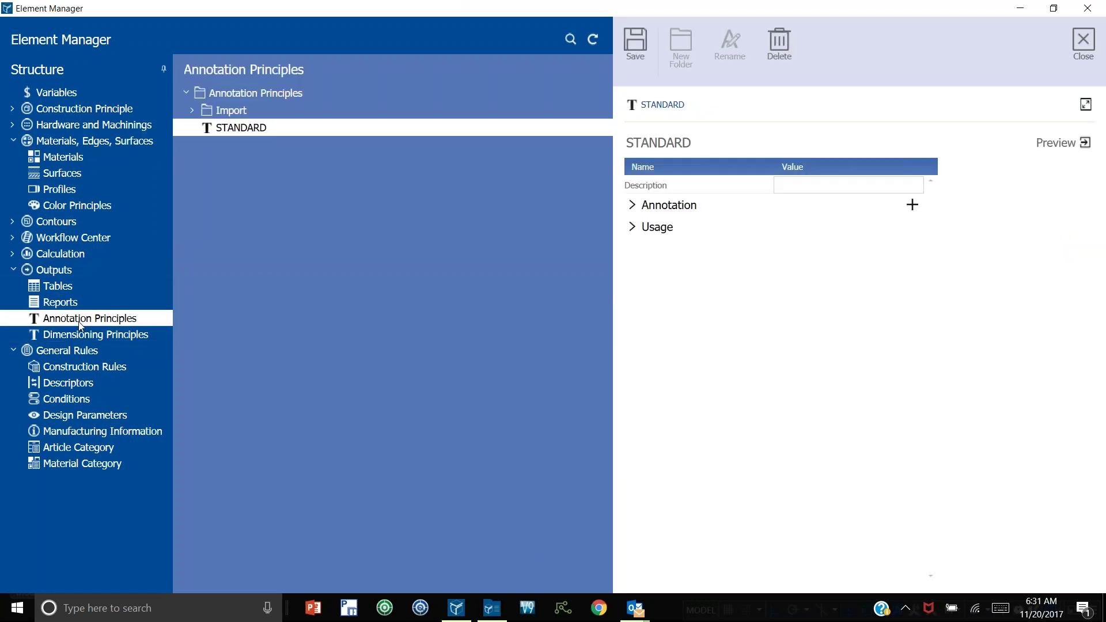
Step: Check the imported Elevation and Plan_View principles under Import, Getting Started, Plan and Elevation
left_click(192, 110)
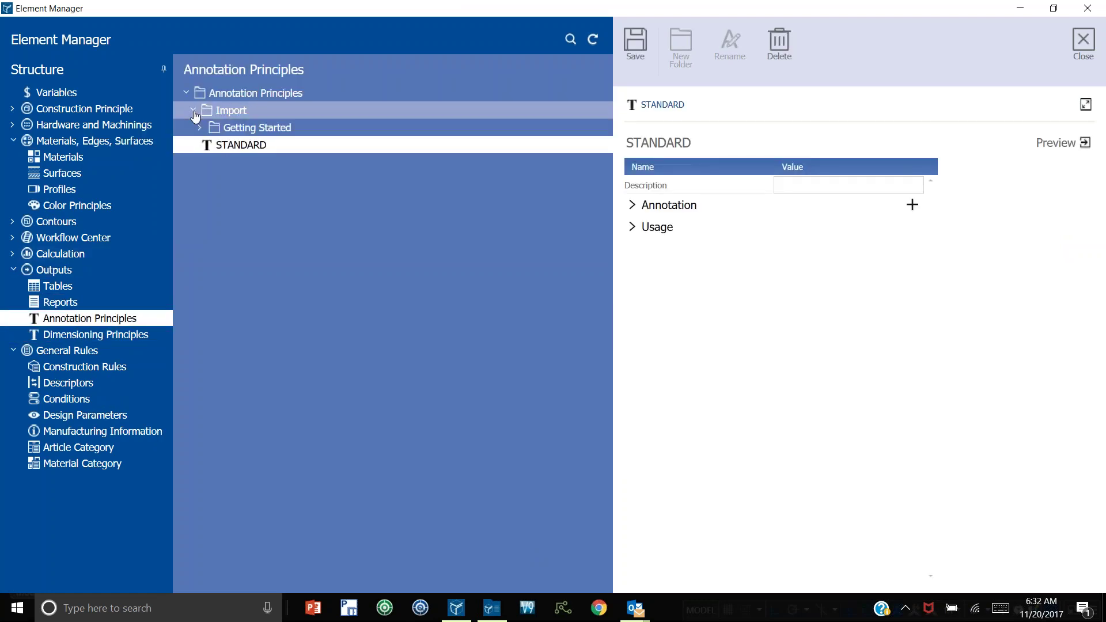
left_click(199, 127)
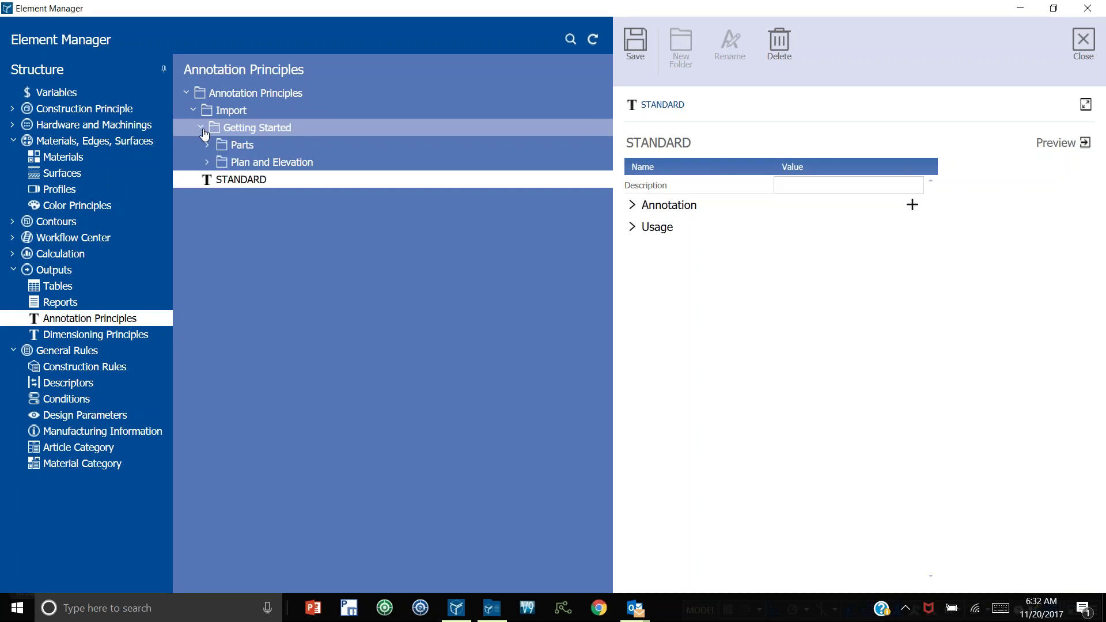
left_click(207, 163)
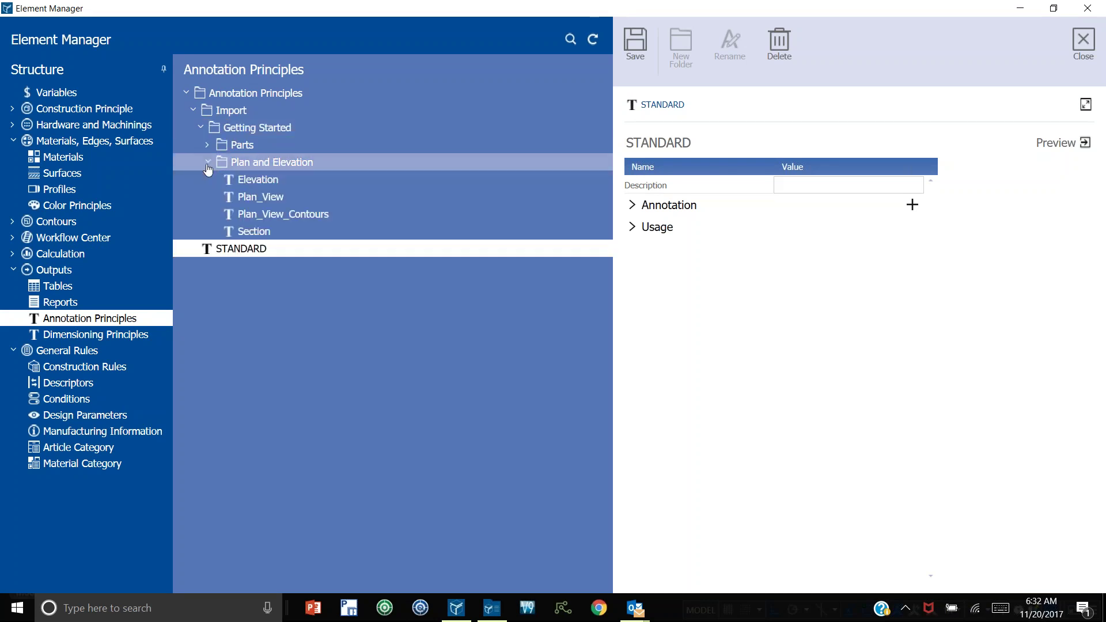
left_click(247, 184)
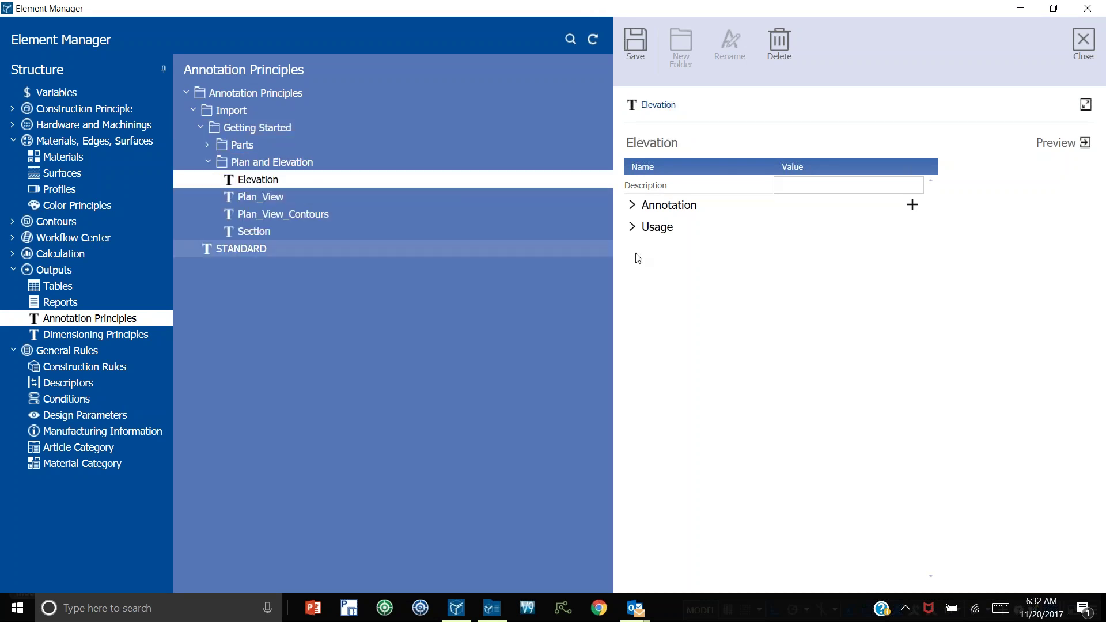
left_click(242, 198)
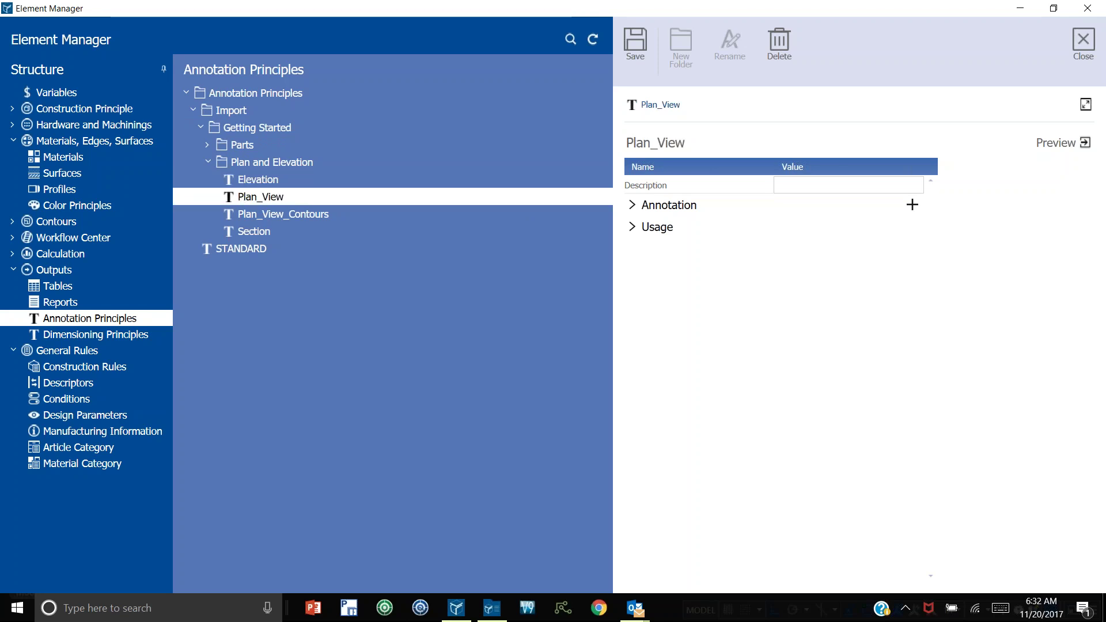
Step: Inspect the Plan_View annotations and the DWG blocks available for the first entry, then leave the block selection without choosing a file
left_click(634, 205)
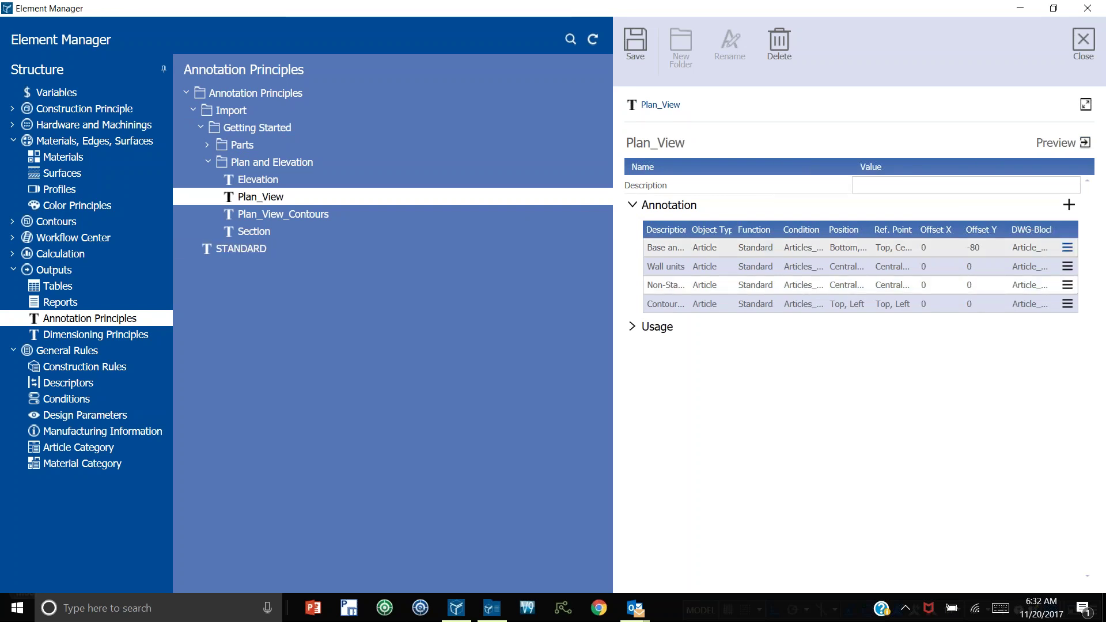
left_click(1068, 247)
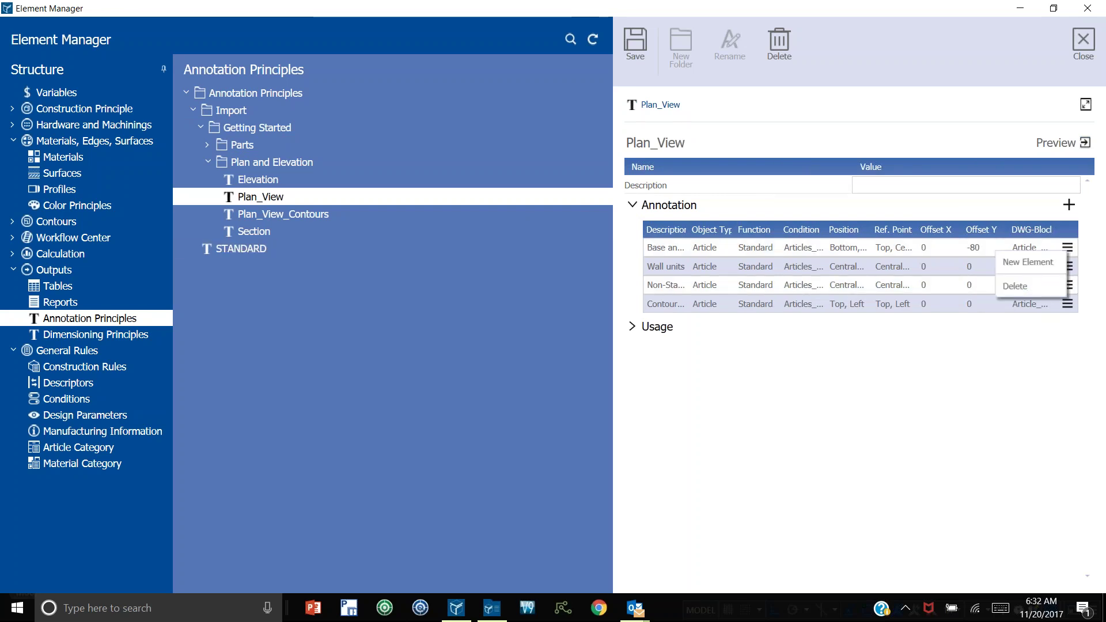
left_click(1025, 247)
left_click(1045, 248)
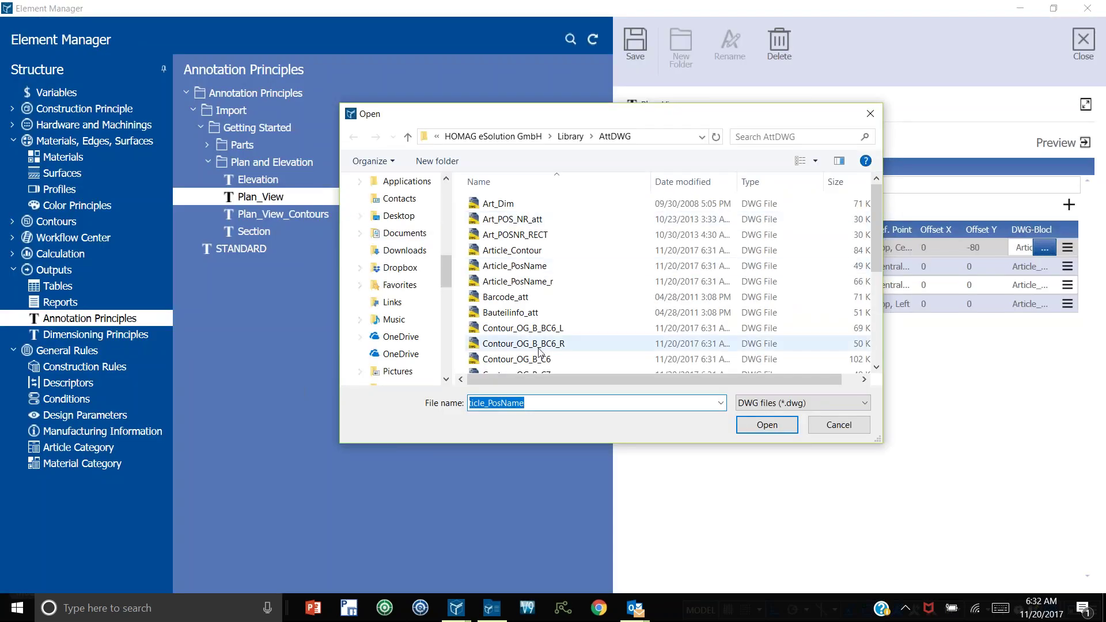
left_click(821, 427)
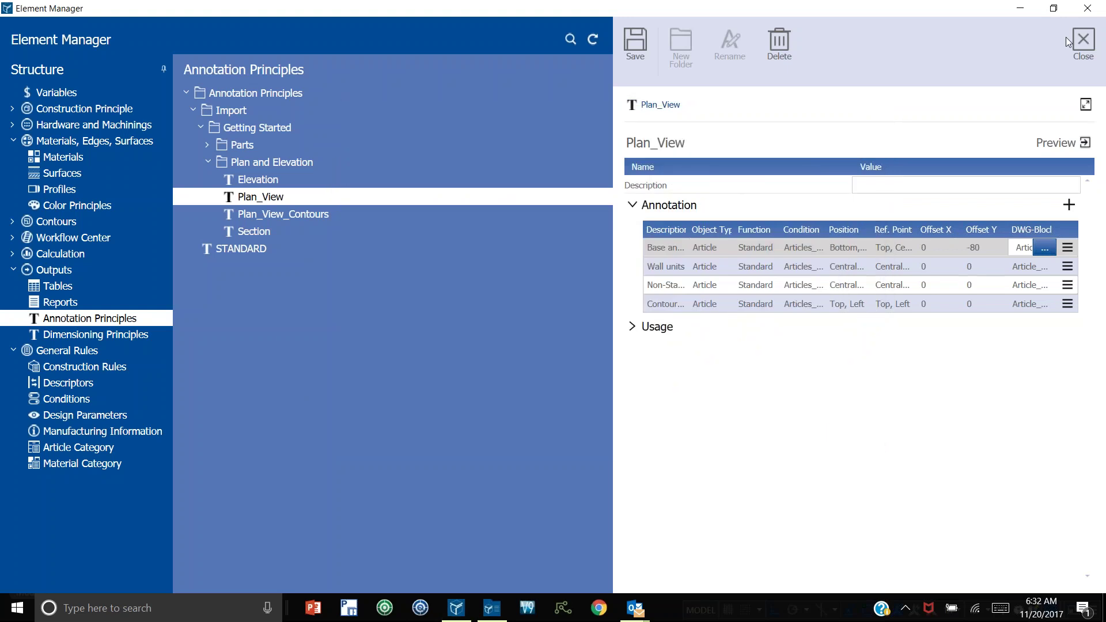
Step: Close the Element Manager and start a new order in a new drawing
left_click(1083, 42)
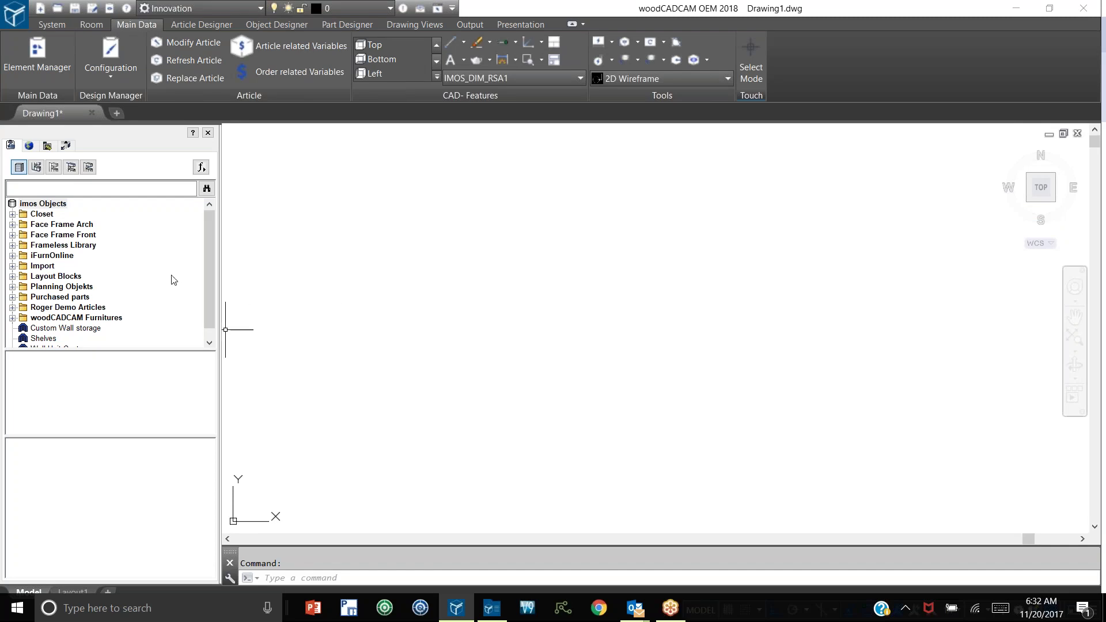
left_click(52, 24)
left_click(24, 57)
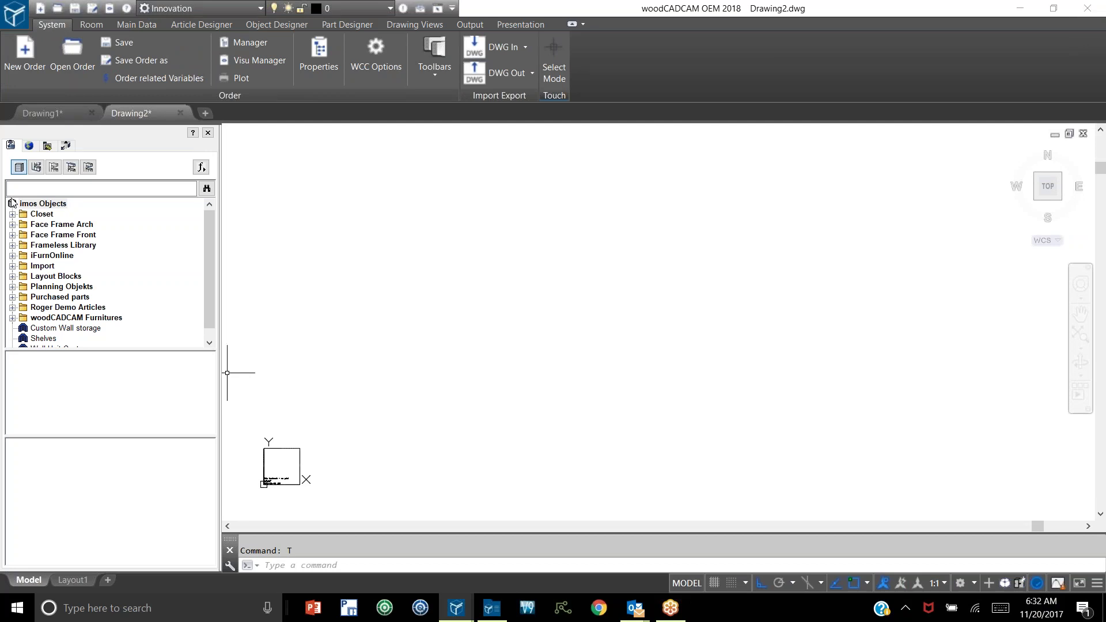
Step: Insert a rectangular room with the Roomplan tools, closing the Article Info palette that covers them
left_click(80, 24)
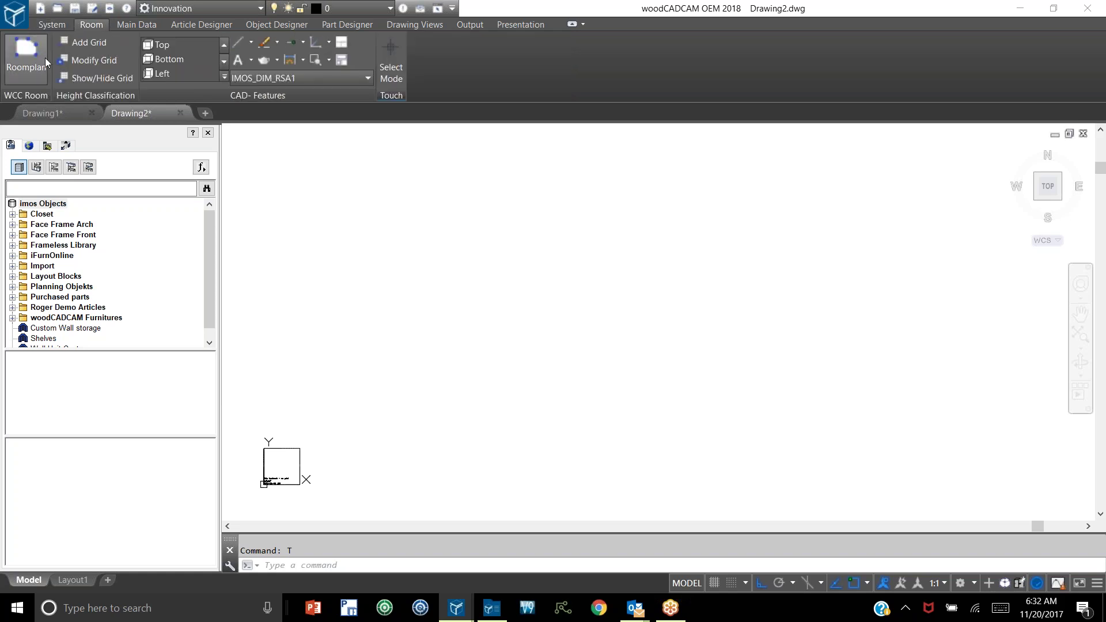
left_click(26, 64)
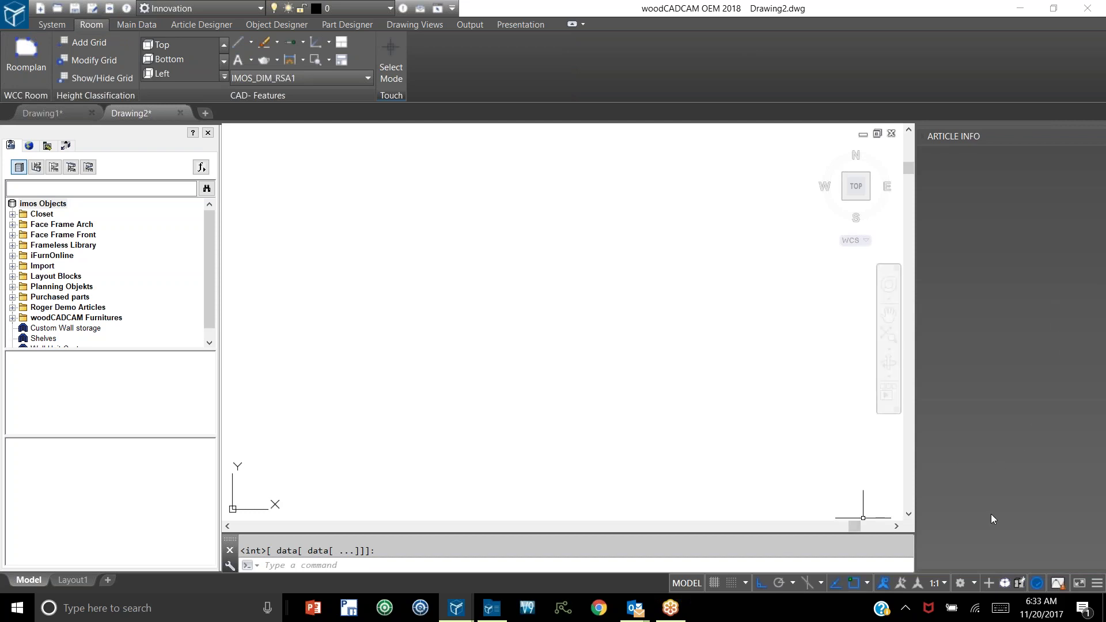
scroll(574, 411, "down", 2)
scroll(574, 411, "up", 2)
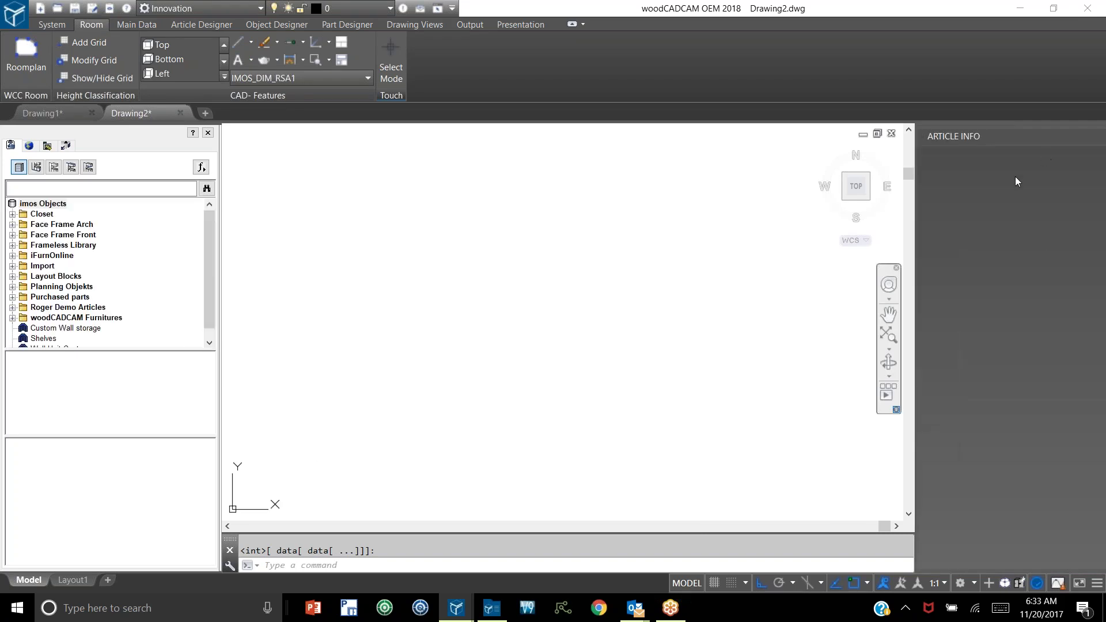
left_click(30, 64)
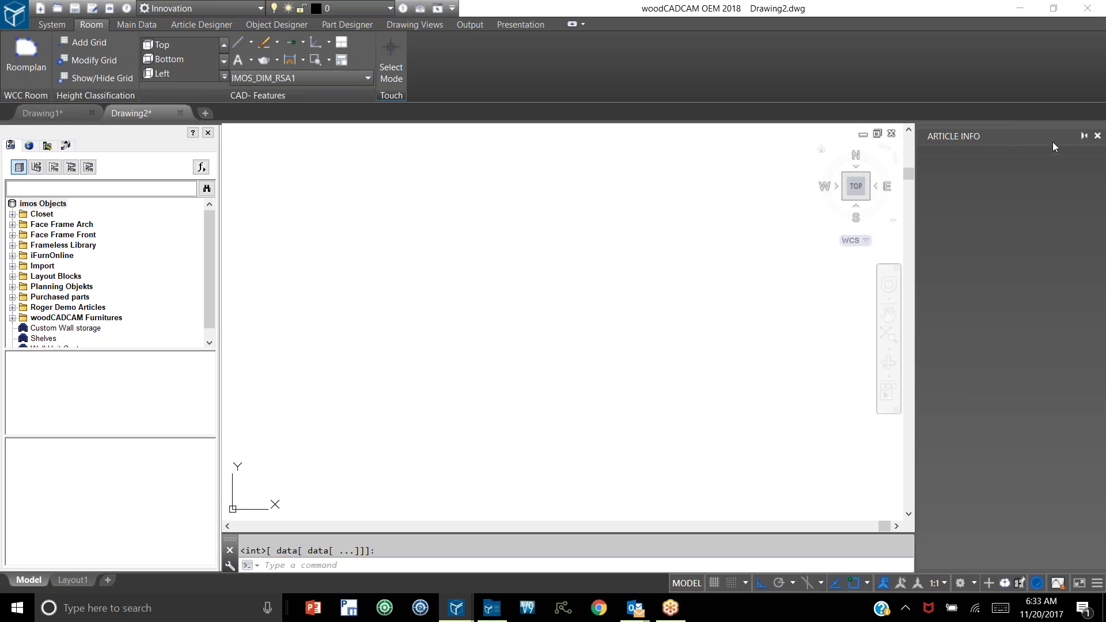
left_click(1099, 136)
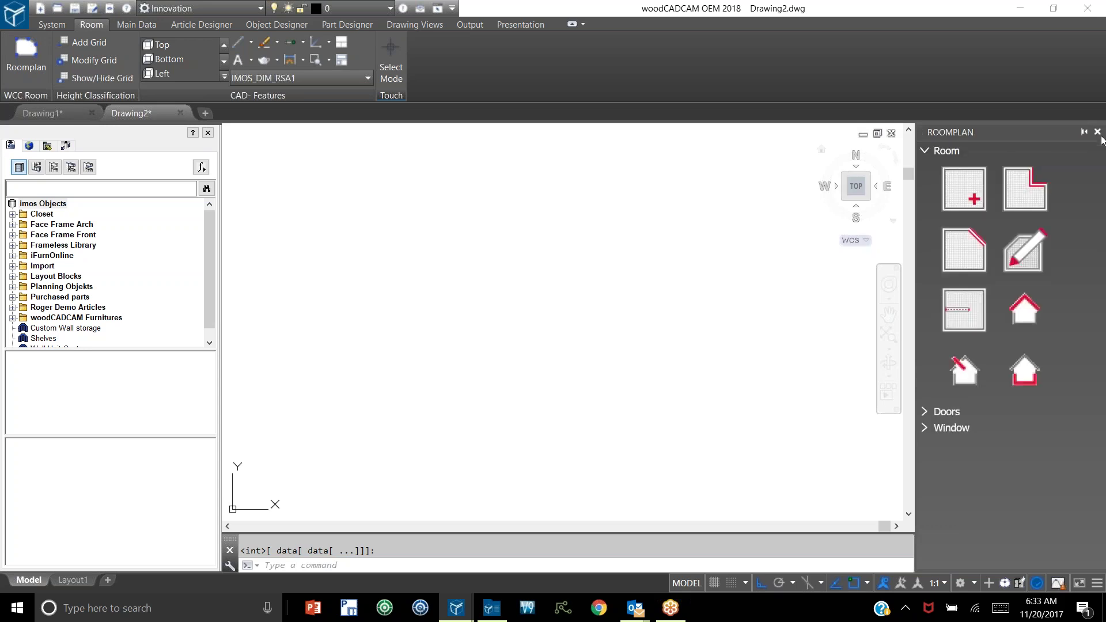
left_click(967, 195)
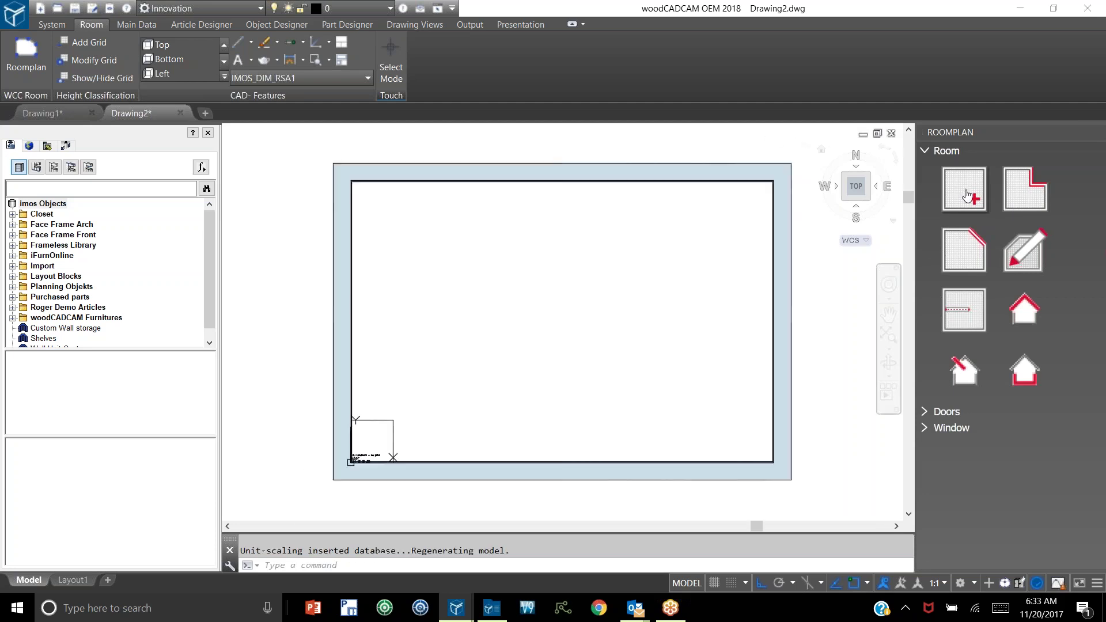
Step: Insert a B_2DO base unit from the Frameless Library in the room's upper-left corner with default height 34.5, width 40 and depth 23
left_click(13, 245)
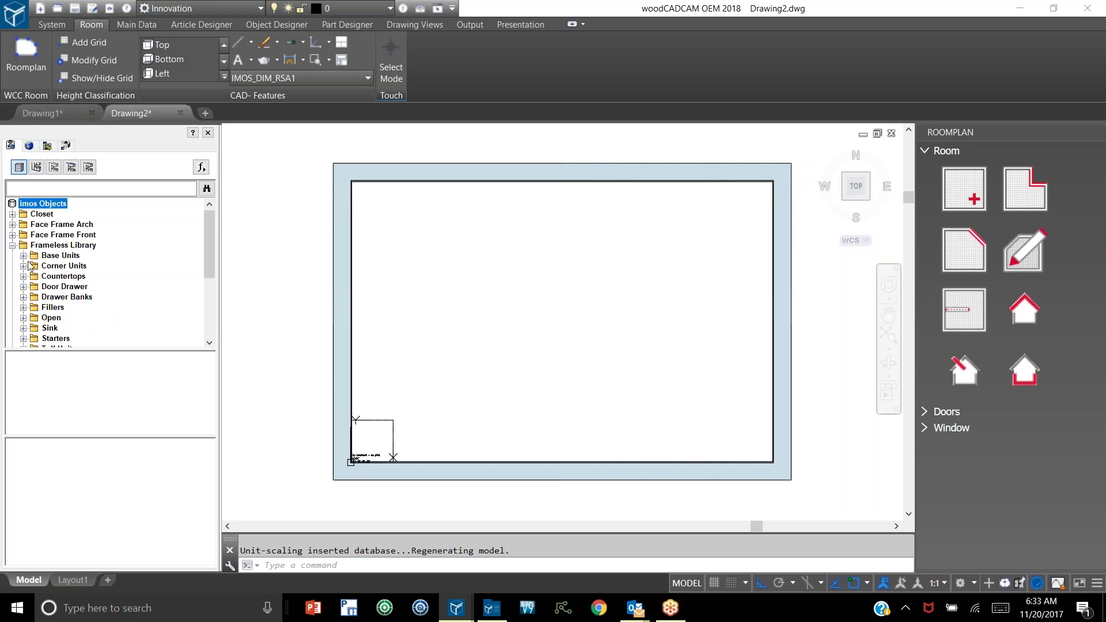
left_click(24, 255)
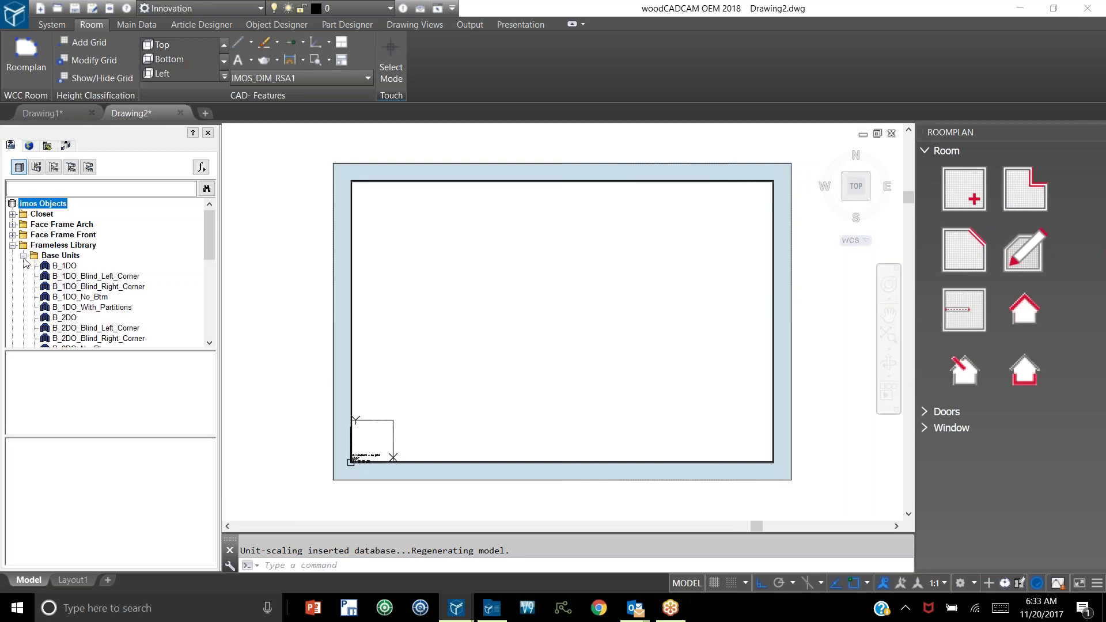
double_click(68, 318)
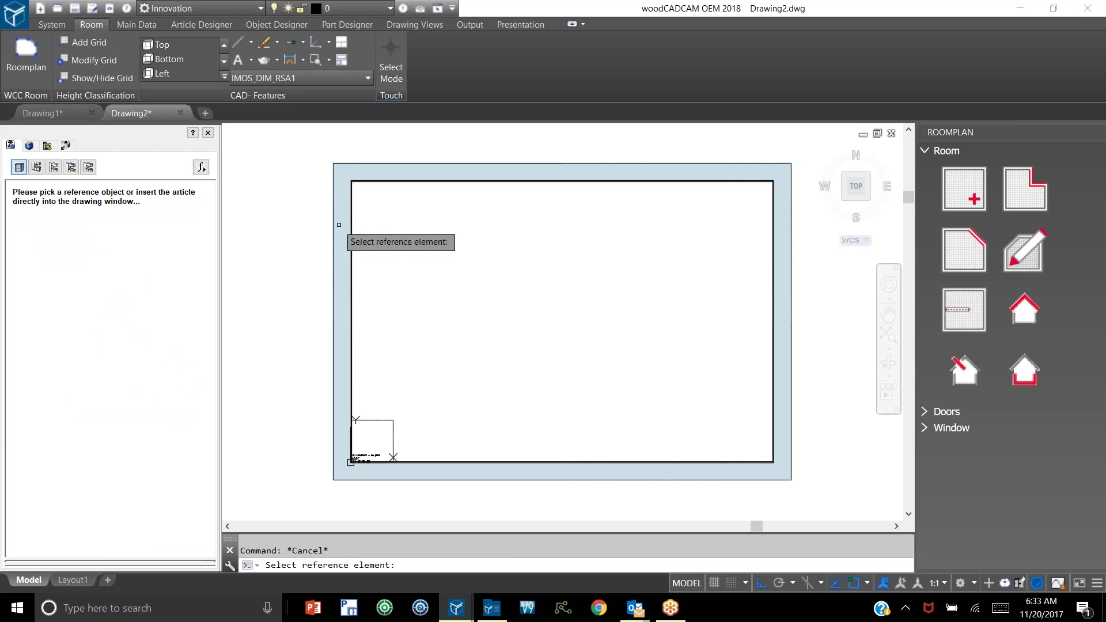
left_click(370, 183)
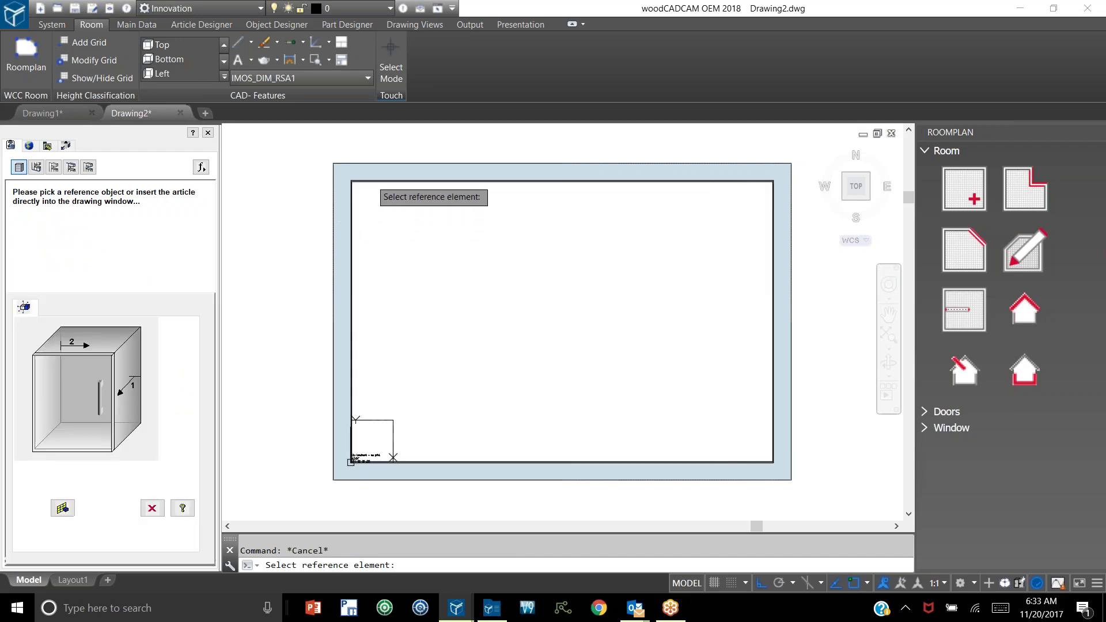
left_click(357, 186)
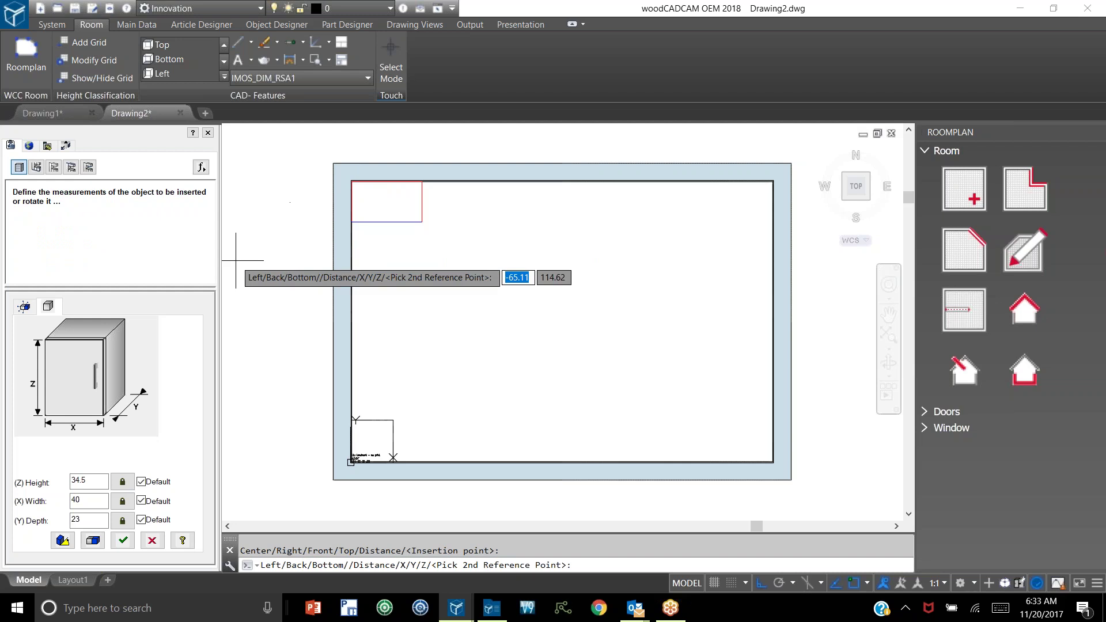
left_click(124, 540)
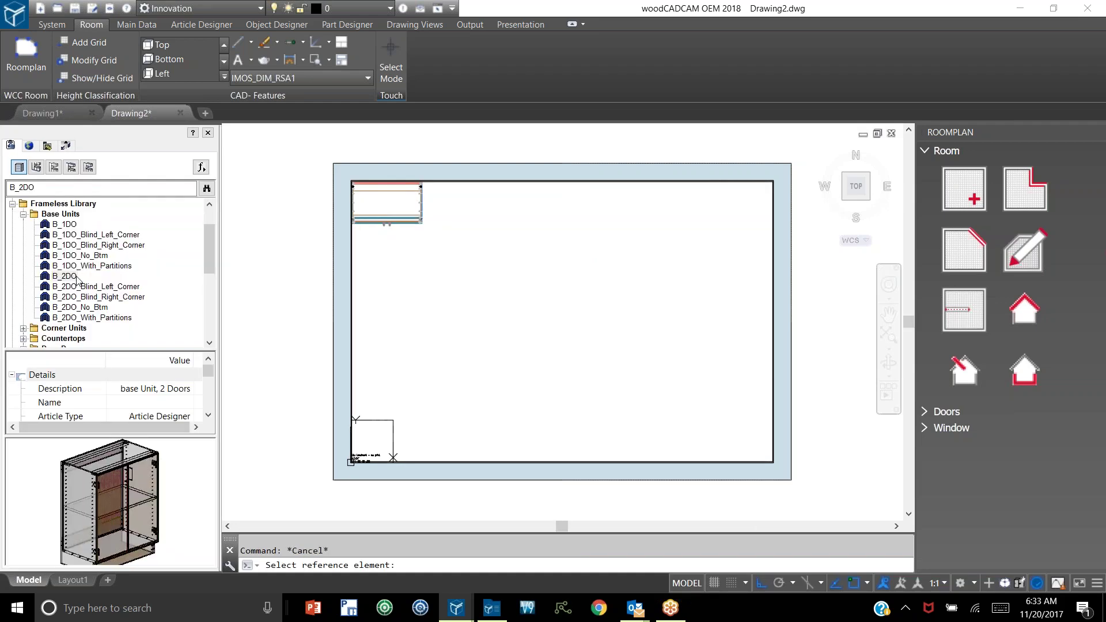
Step: Insert a B_1DO base unit directly to the right of the two-door base unit at distance 0
left_click(71, 225)
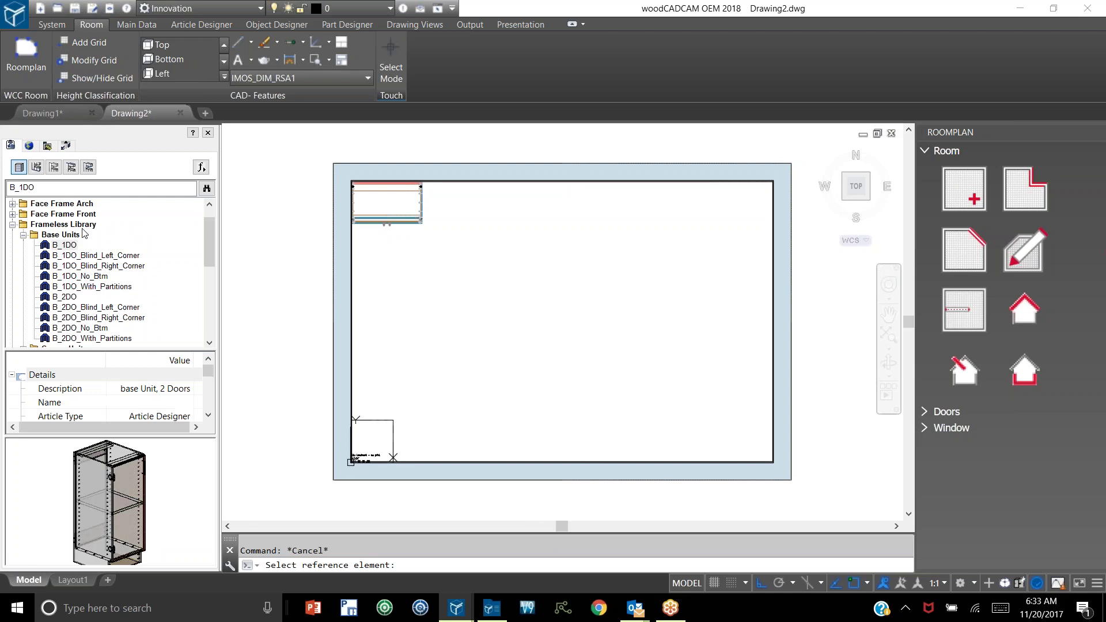
left_click(423, 204)
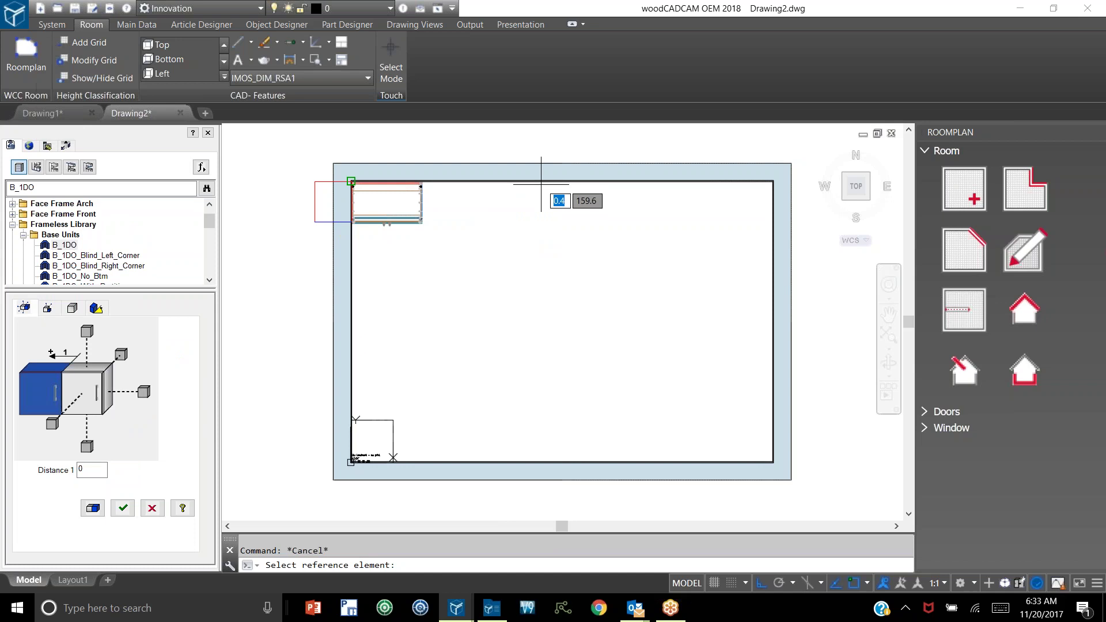
left_click(144, 392)
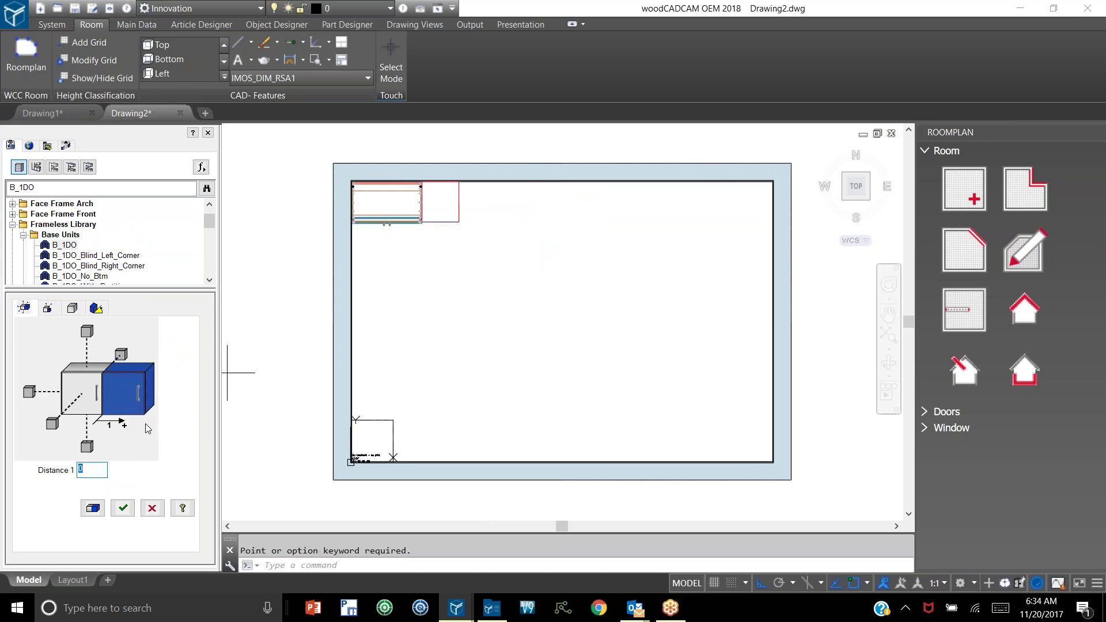
left_click(123, 508)
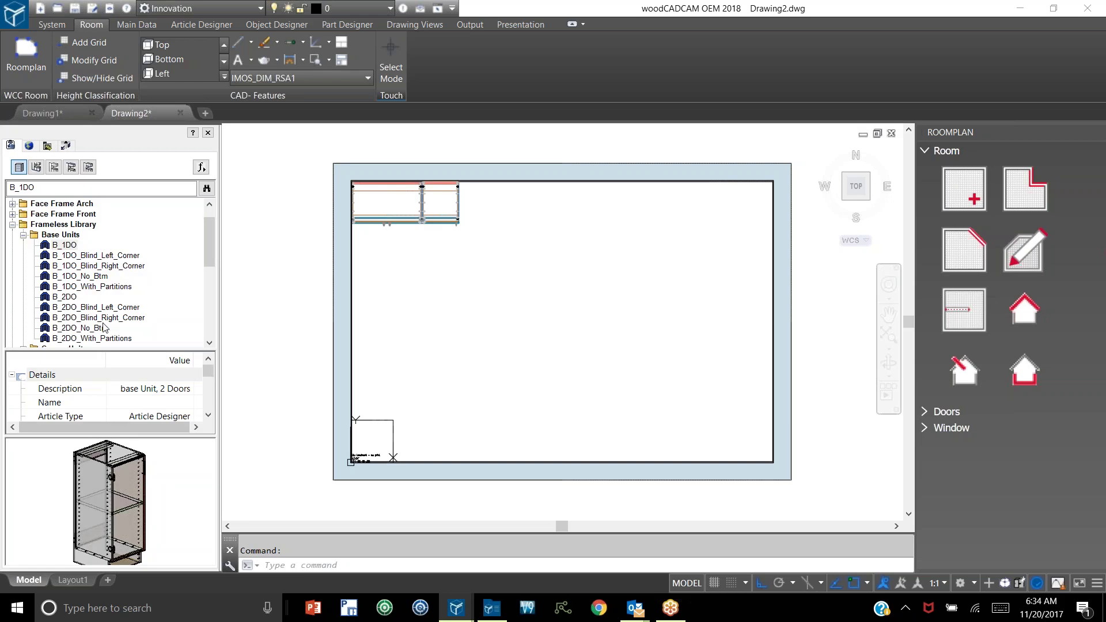
Step: Insert a TAL_2DO tall unit from the Frameless Library directly to the right of the one-door base unit at distance 0
scroll(96, 325, "down", 2)
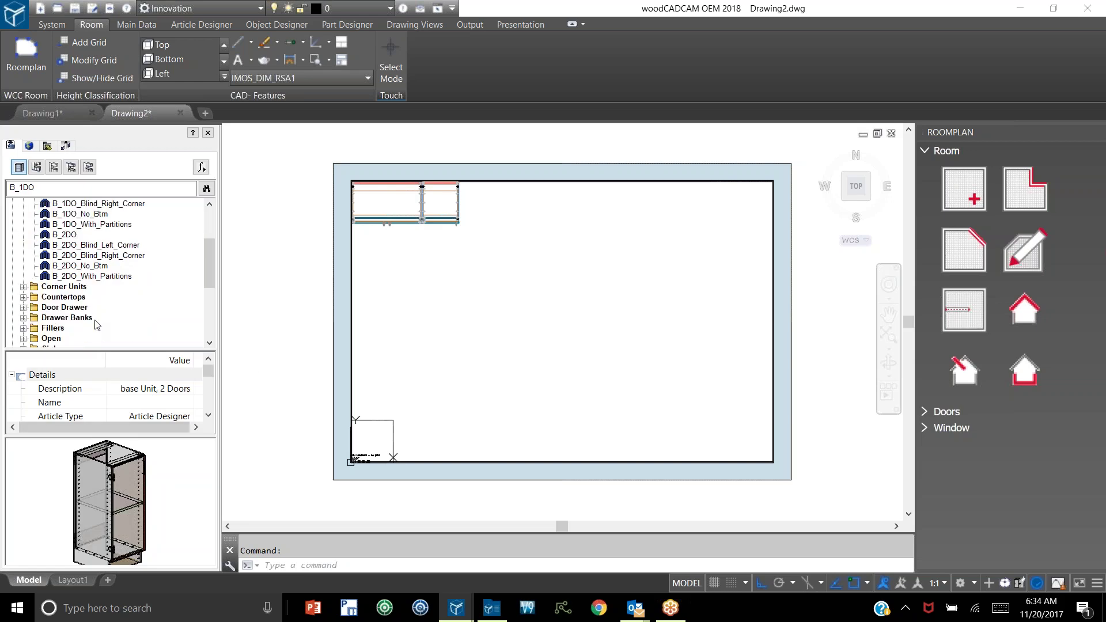
scroll(98, 324, "down", 1)
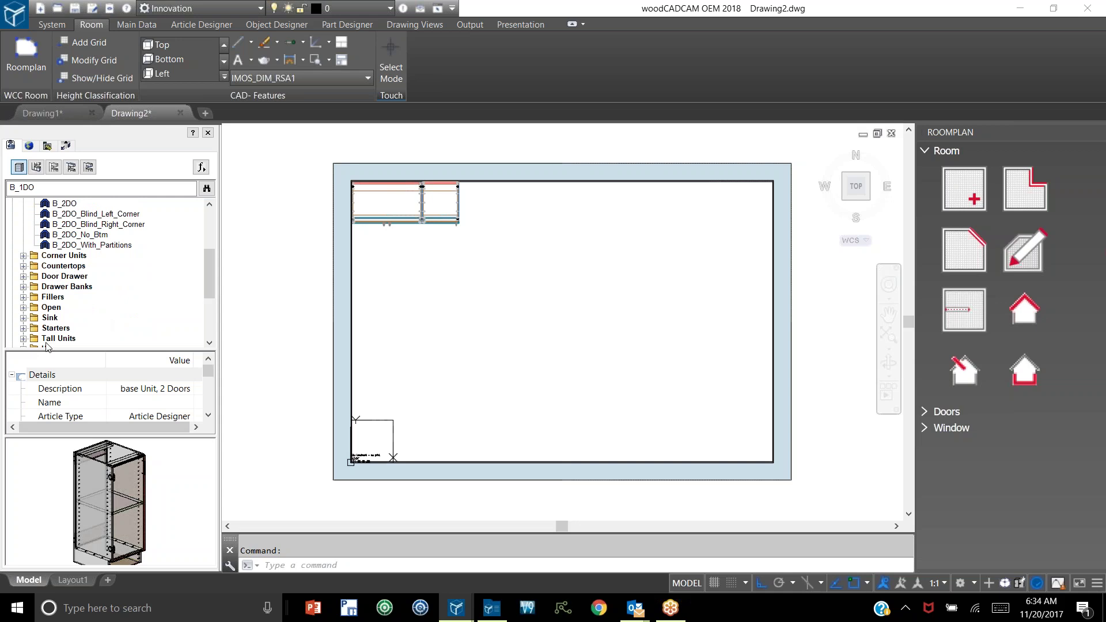
left_click(25, 340)
scroll(80, 337, "down", 2)
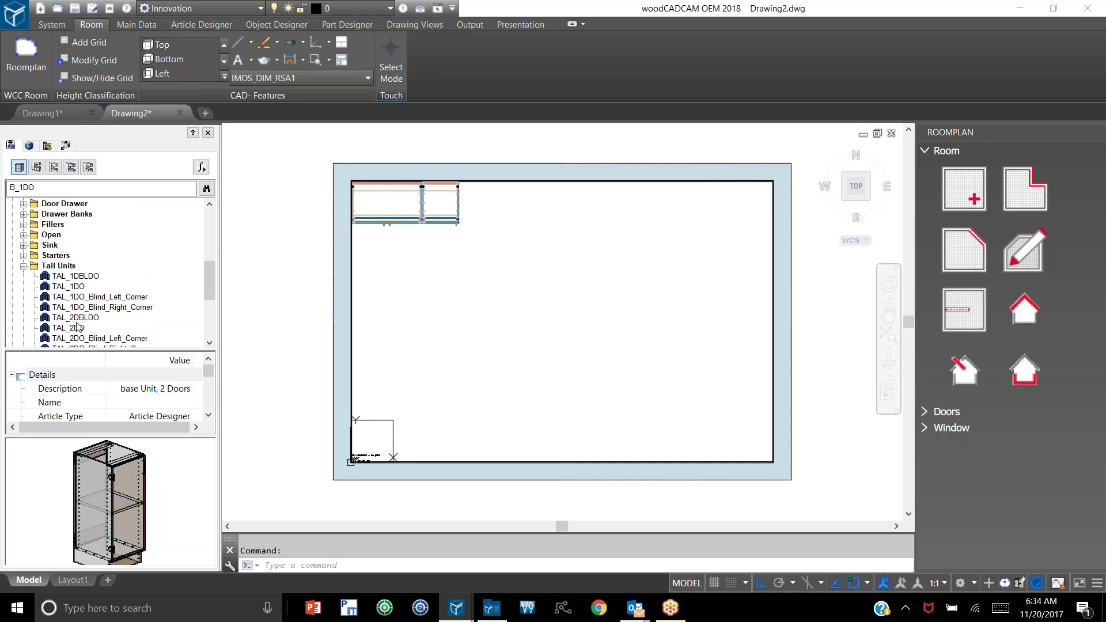
double_click(79, 332)
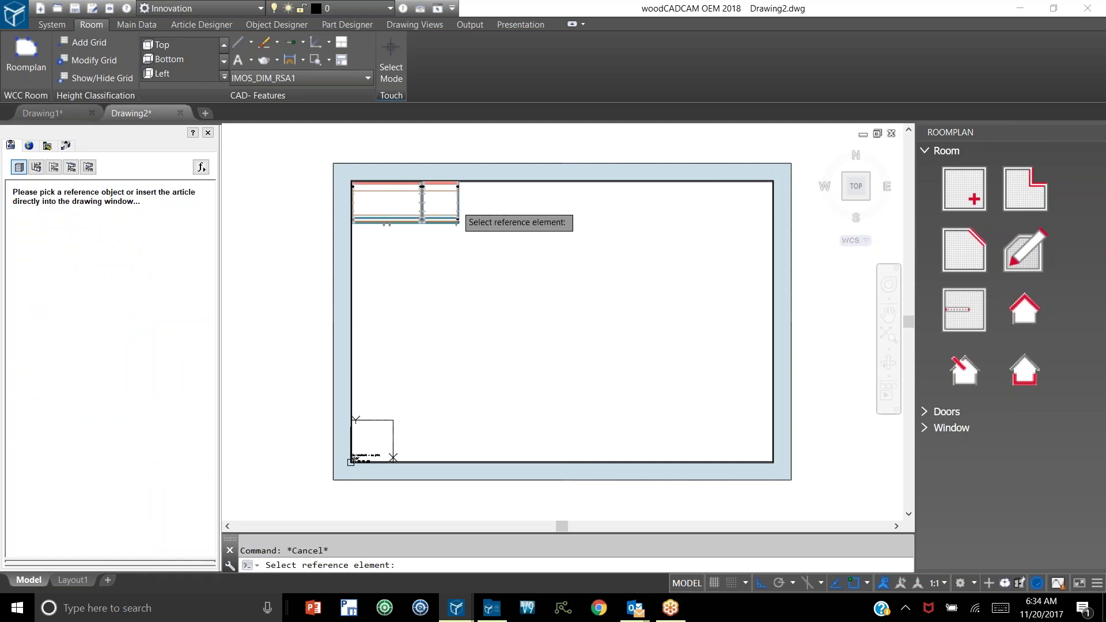
left_click(457, 204)
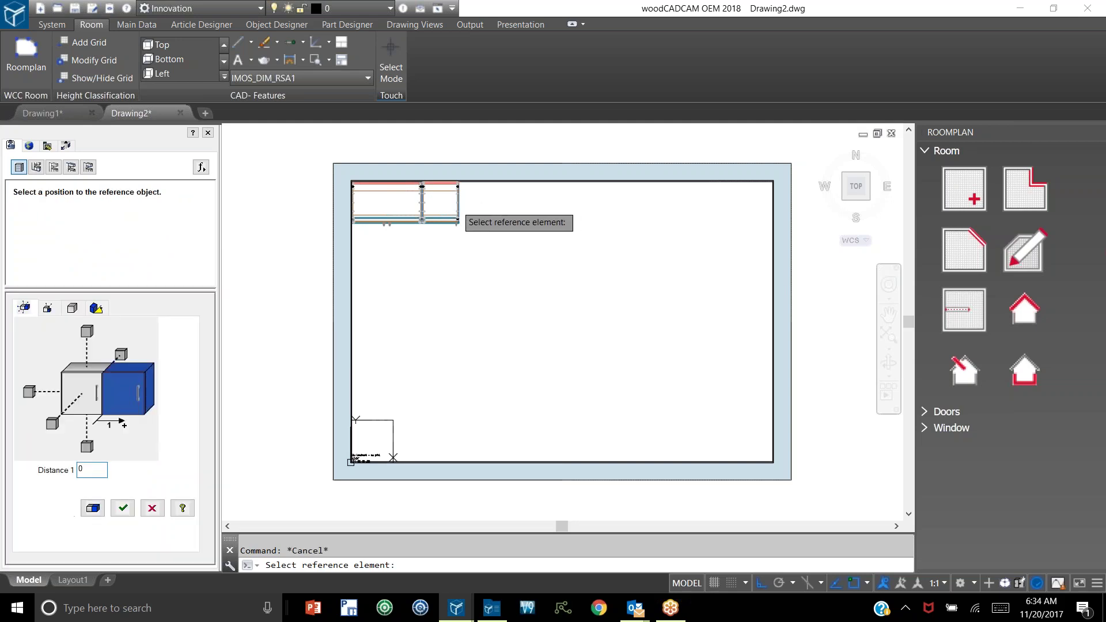
left_click(123, 508)
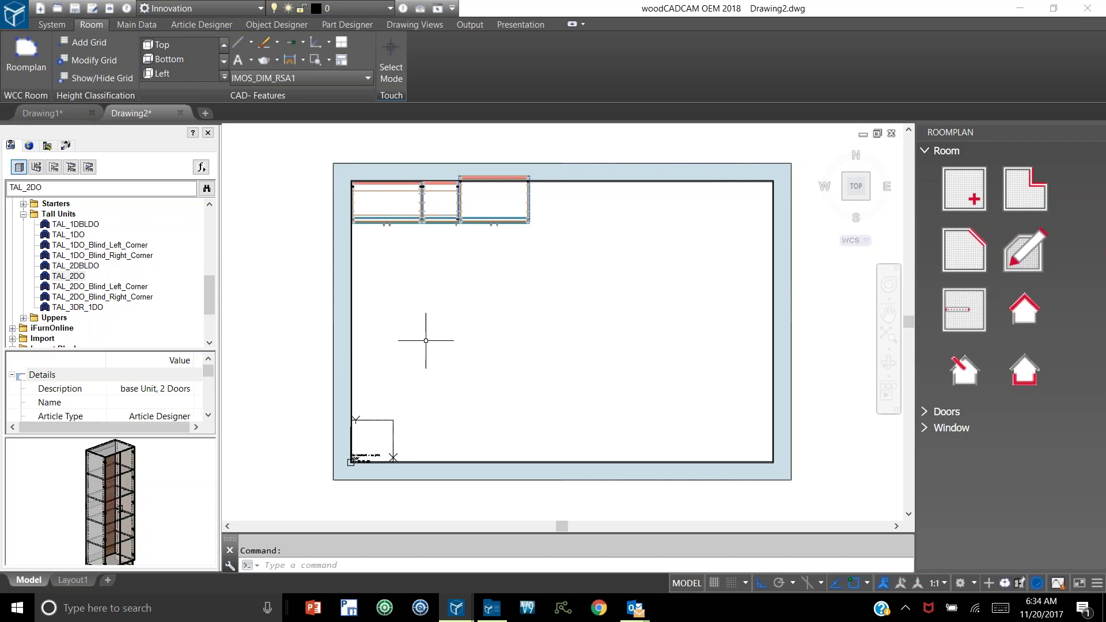
Step: Add the W_Surface_2111_Pr40mm work surface from woodCADCAM Work Surfaces across the base units along the upper wall
left_click(53, 168)
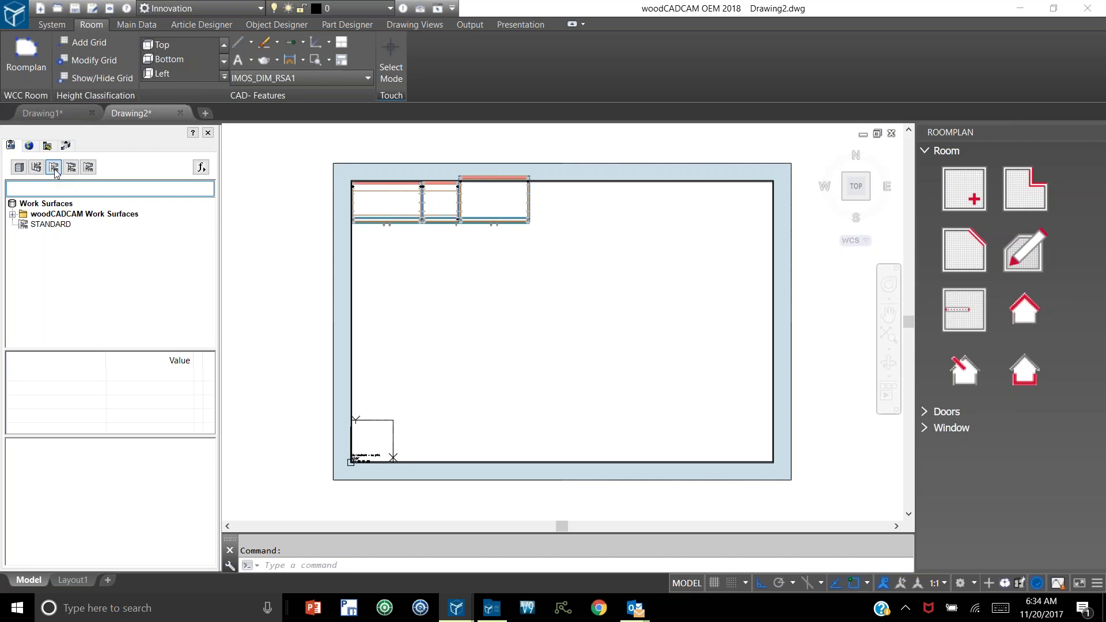
left_click(12, 215)
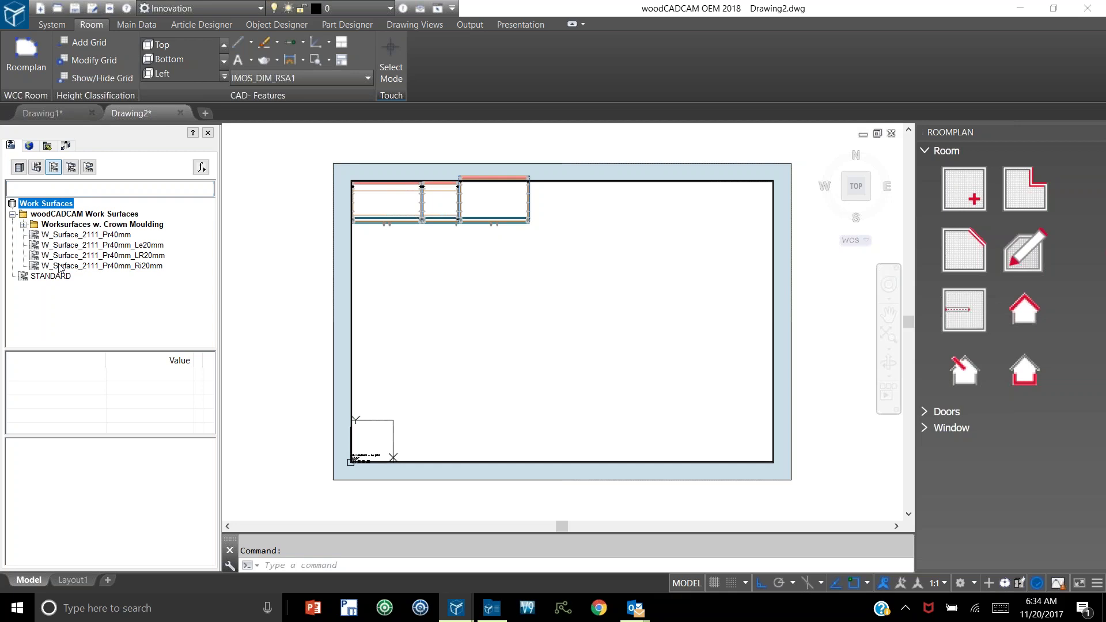
left_click(79, 237)
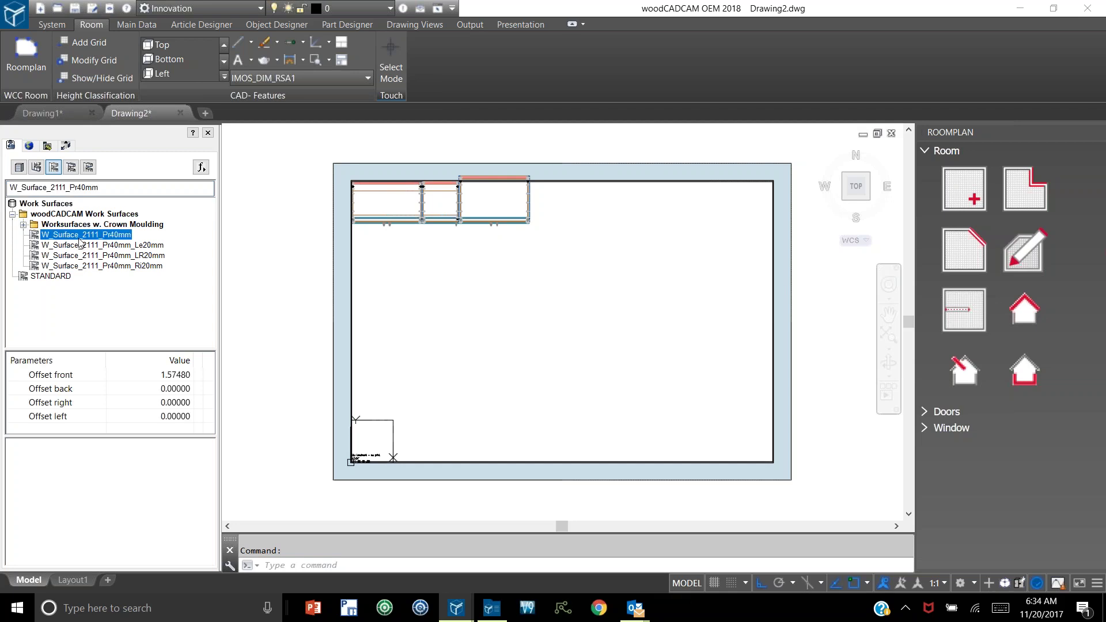
double_click(80, 236)
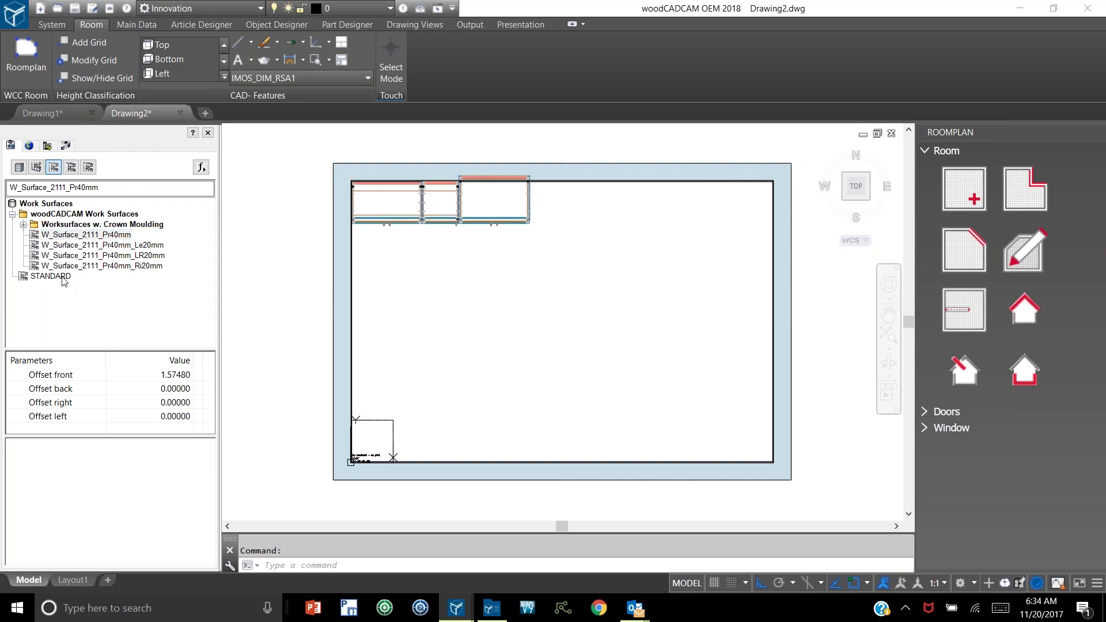
double_click(87, 235)
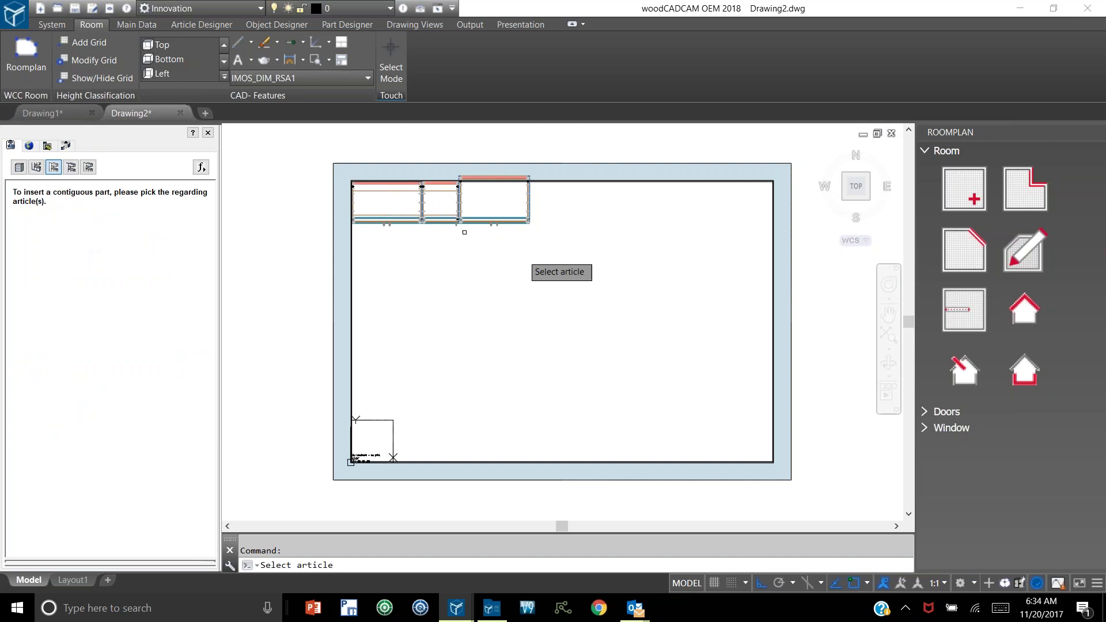
left_click(413, 223)
left_click(438, 222)
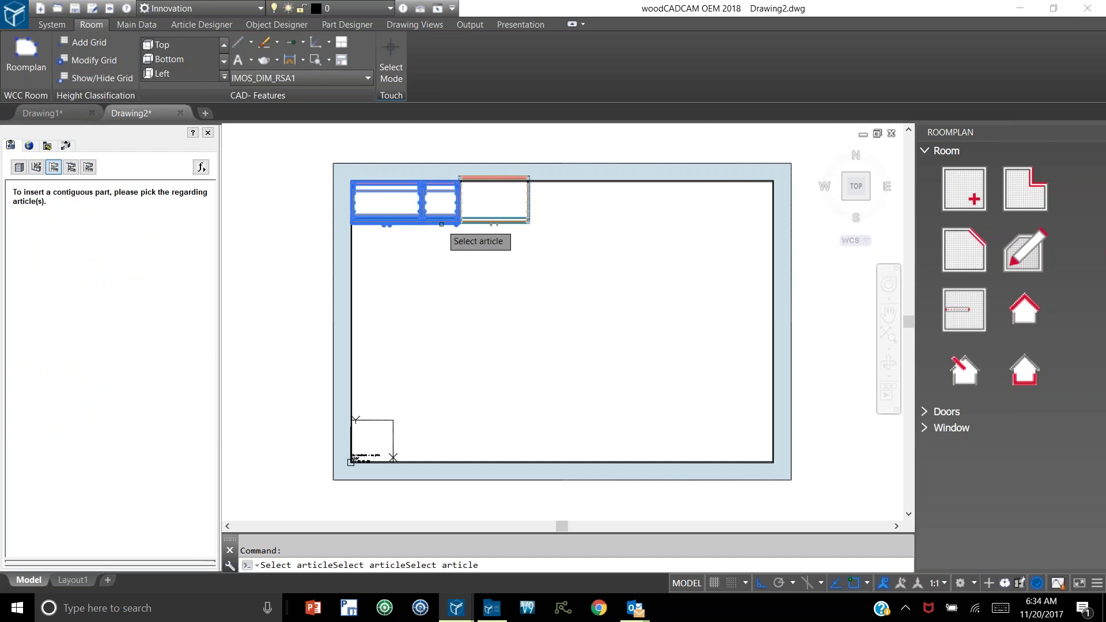
left_click(481, 220)
key("Return")
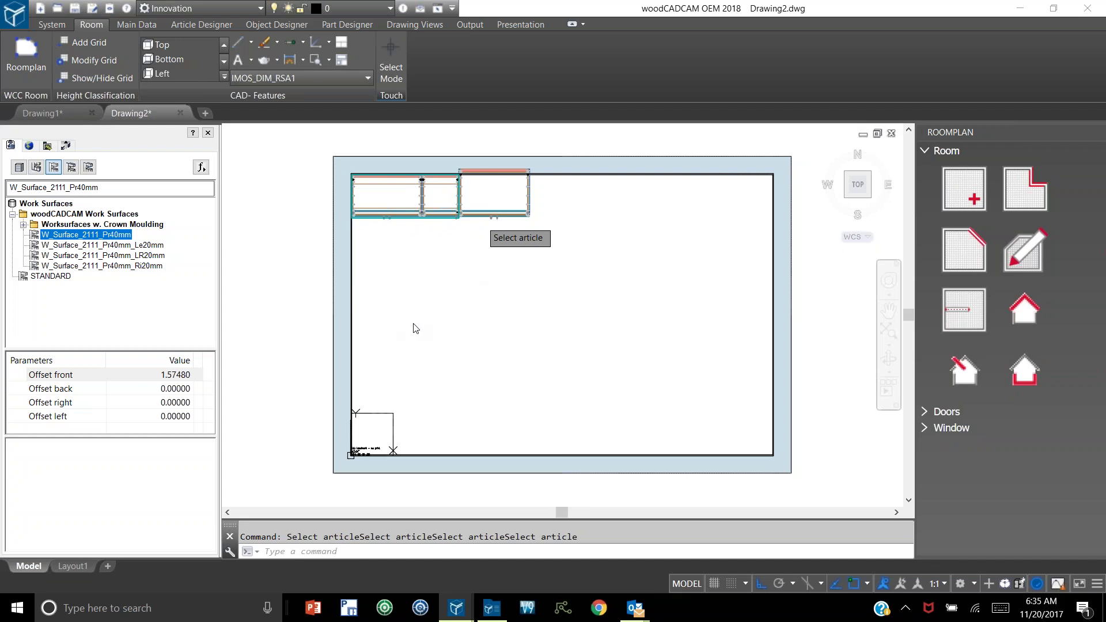
Step: Save the order under the name german
left_click(93, 9)
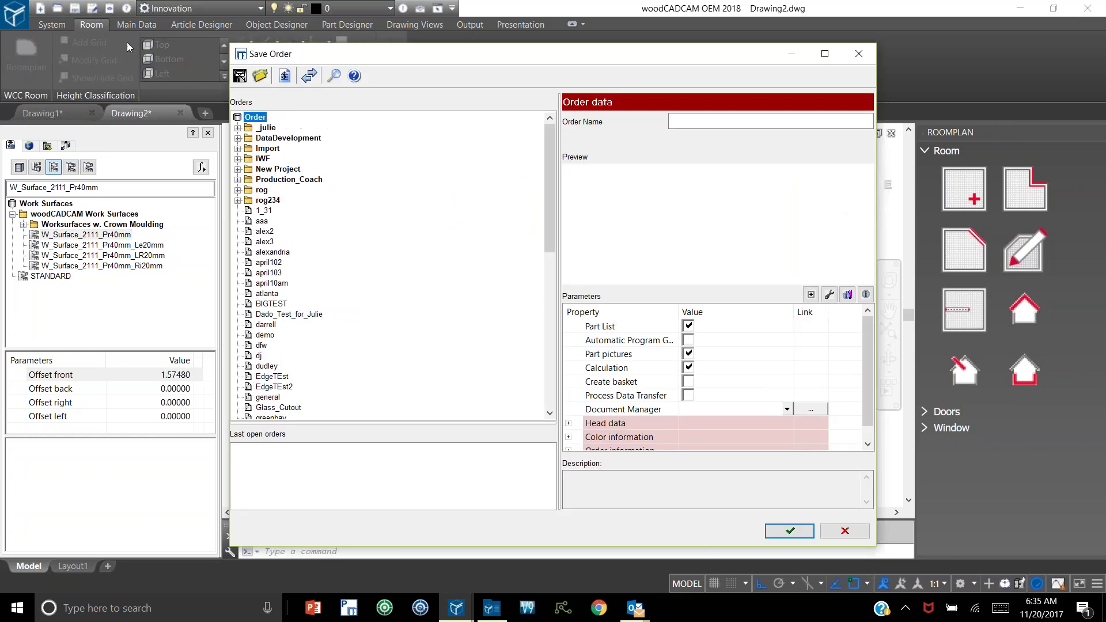
left_click(724, 122)
type("german")
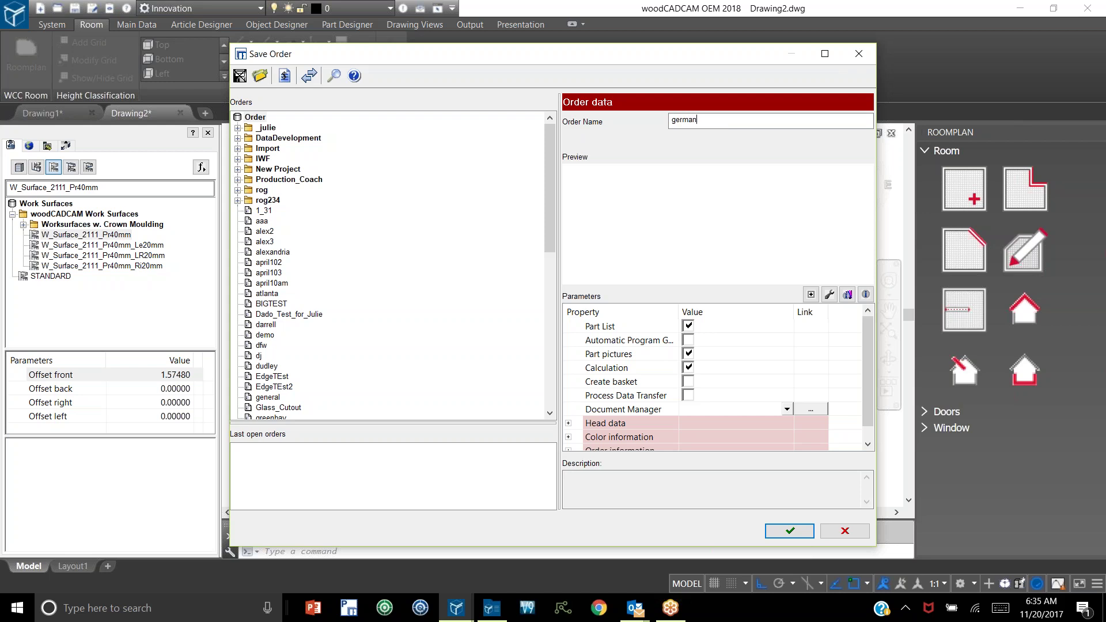
left_click(785, 534)
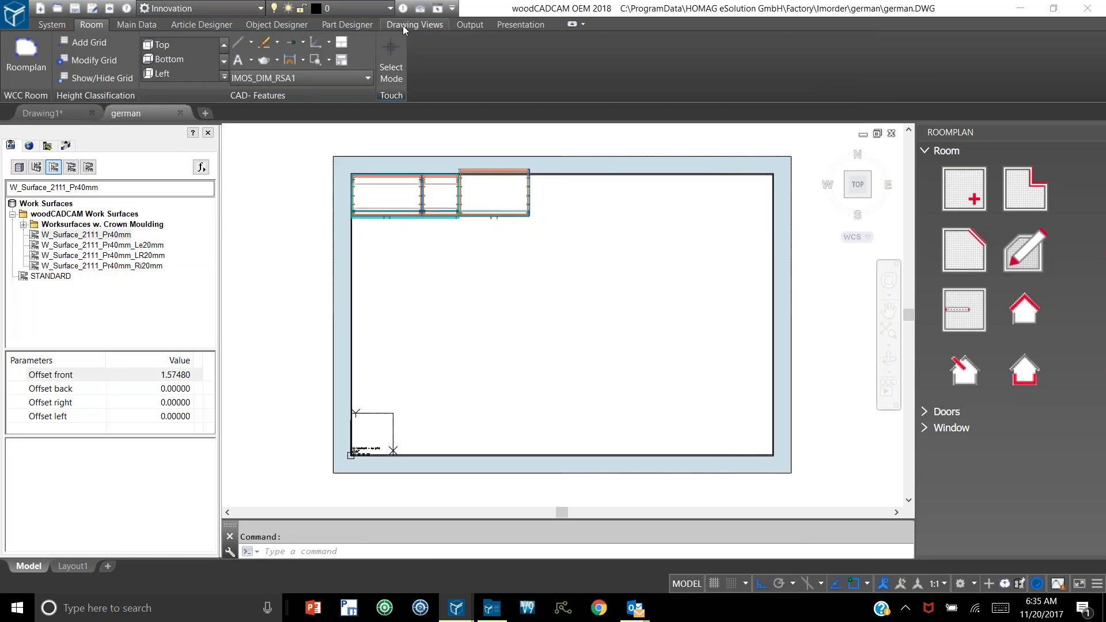
Step: Generate a 2D plan view of the whole room and cabinets with hidden lines set to None (fast), placed to the right of the model
left_click(403, 25)
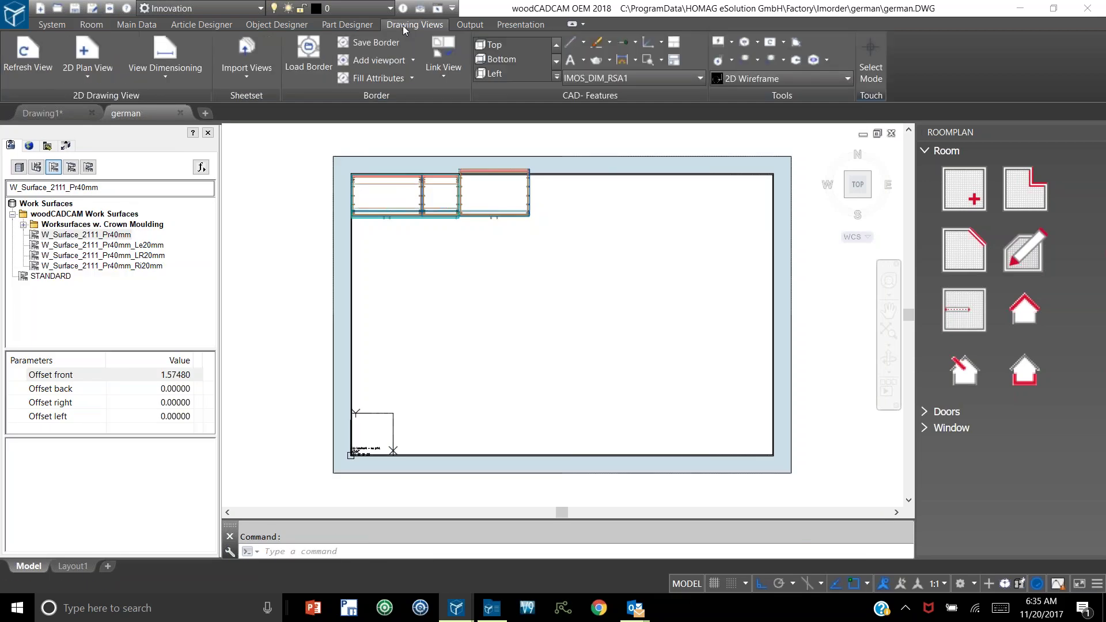
left_click(85, 57)
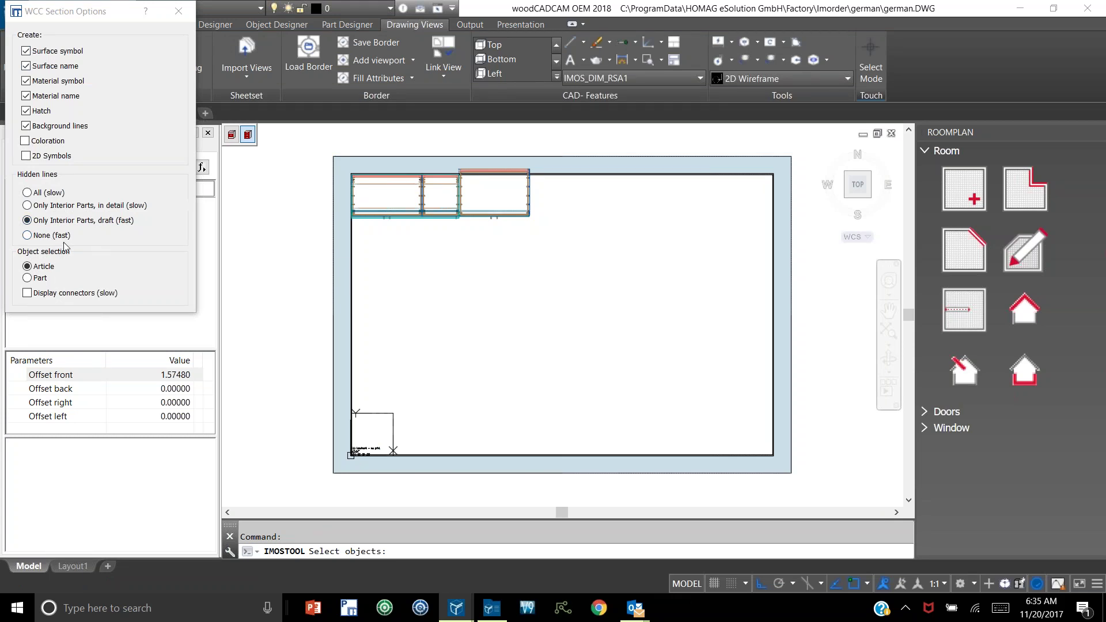
left_click(27, 236)
scroll(270, 260, "down", 3)
left_click(270, 194)
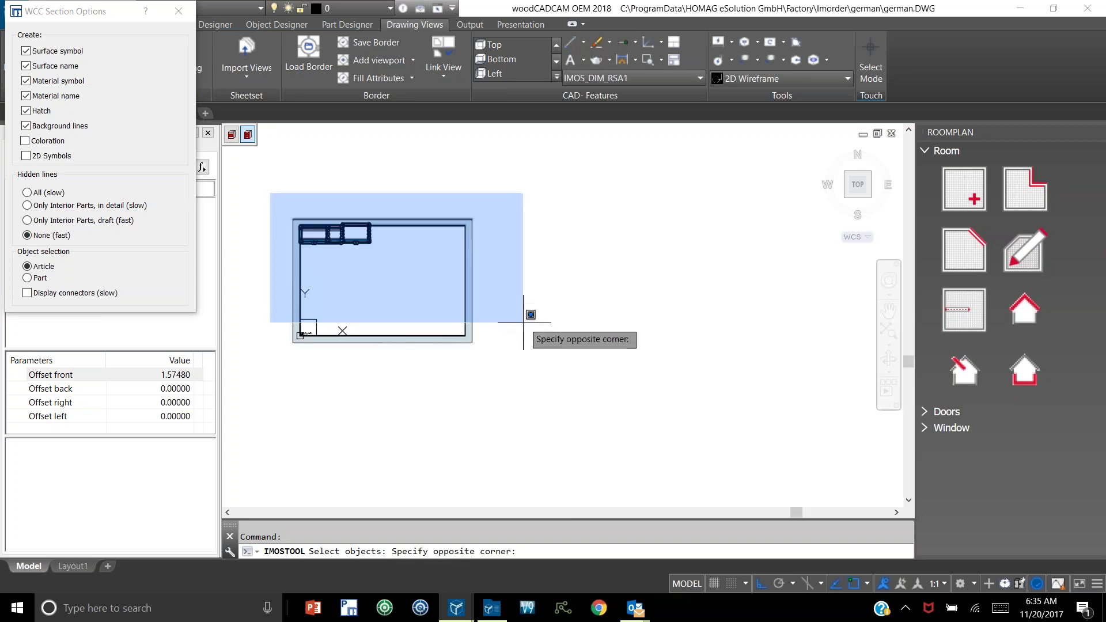
left_click(512, 373)
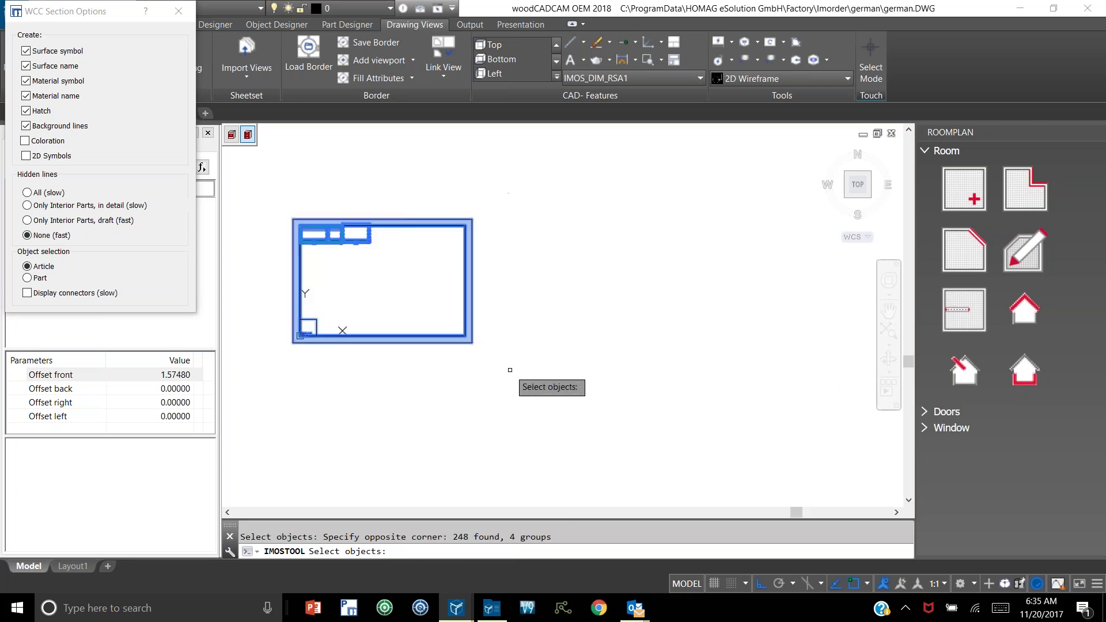
key("Return")
key("Return")
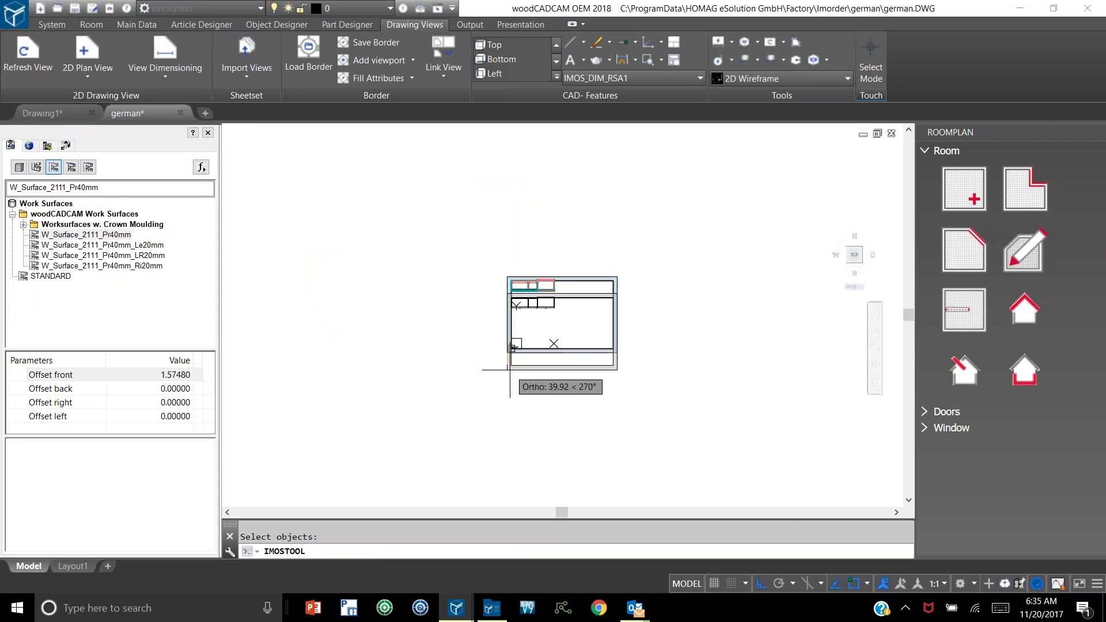
left_click(732, 346)
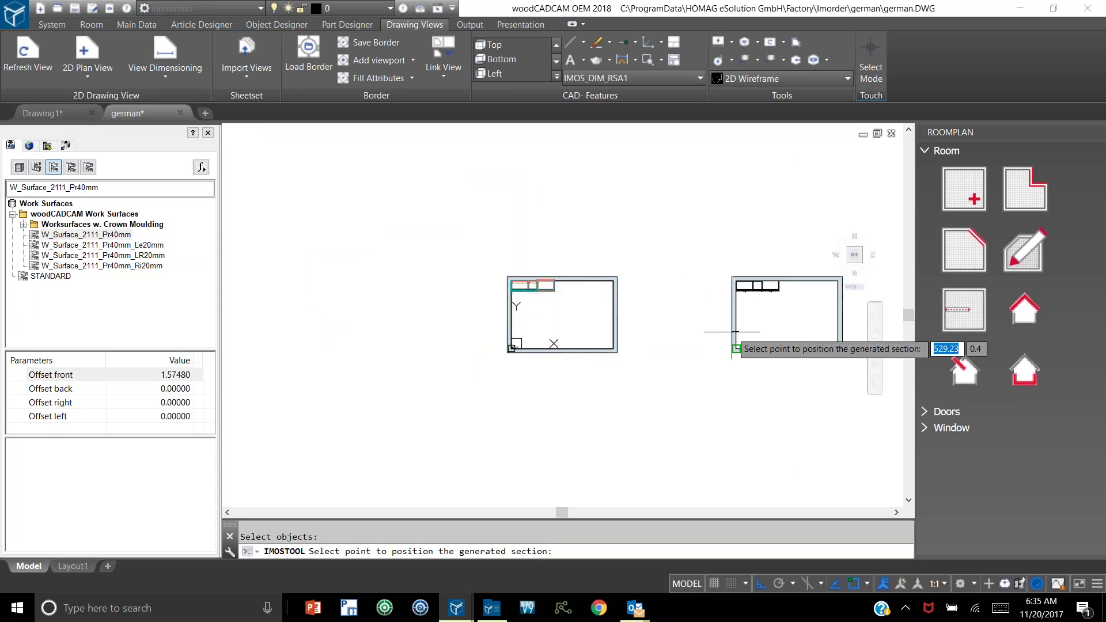
left_click(726, 361)
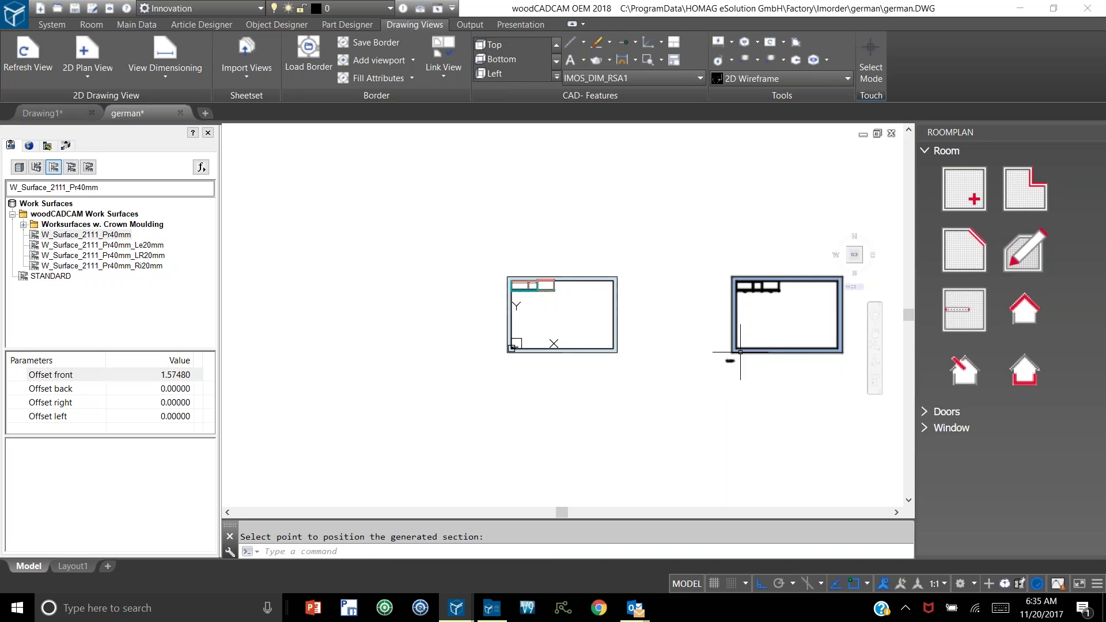
Step: Turn on automatic adding of annotation scales for the drawing
mouse_move(757, 340)
middle_mouse_down()
mouse_move(521, 329)
mouse_move(416, 301)
middle_mouse_up()
scroll(530, 282, "up", 4)
mouse_move(562, 236)
middle_mouse_down()
mouse_move(524, 227)
mouse_move(523, 240)
middle_mouse_up()
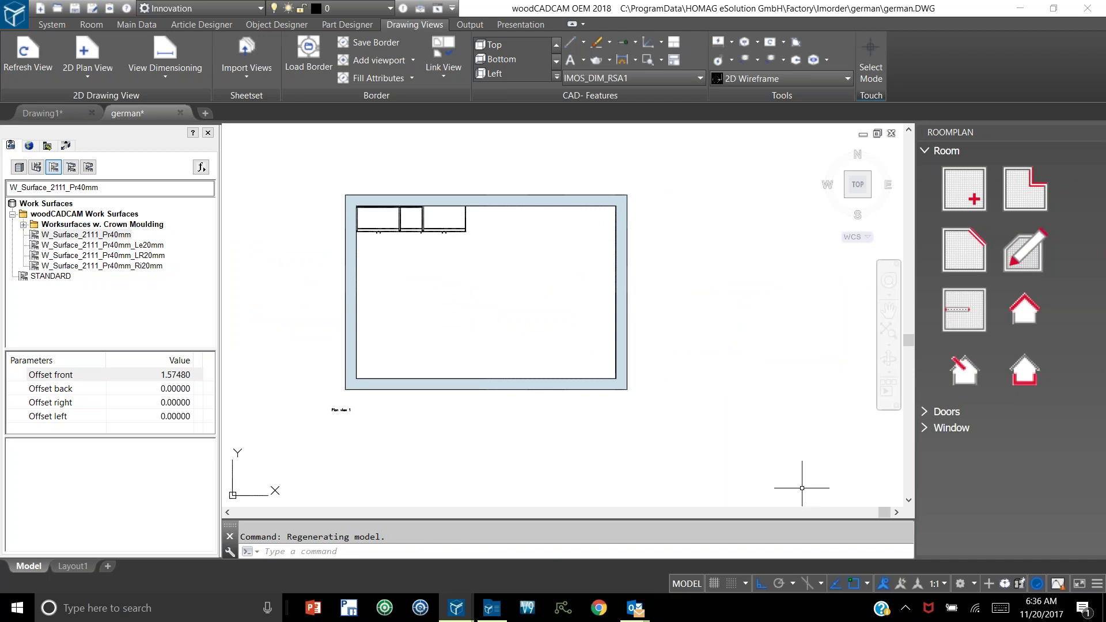
left_click(903, 586)
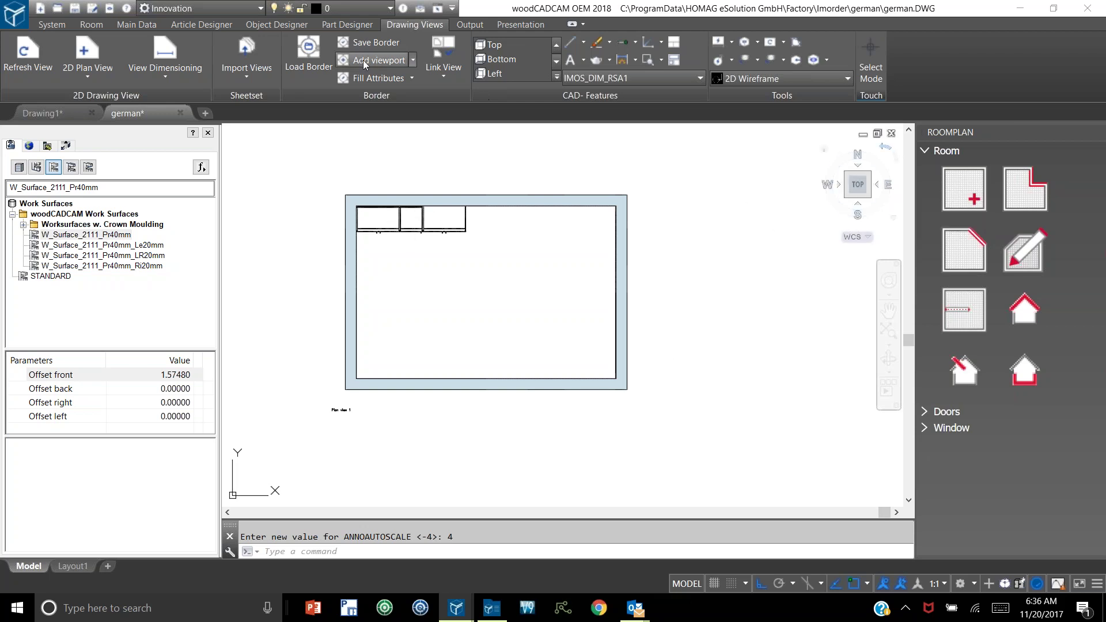
Step: Annotate the generated plan view with the Plan_View principle from the imported Plan and Elevation folder
left_click(147, 77)
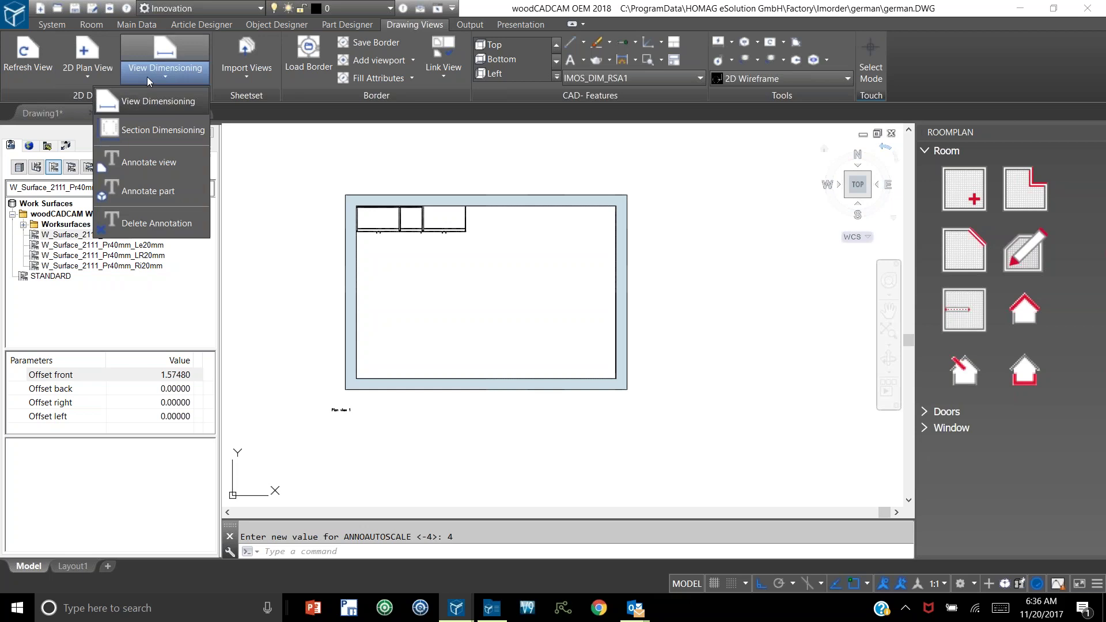
left_click(164, 163)
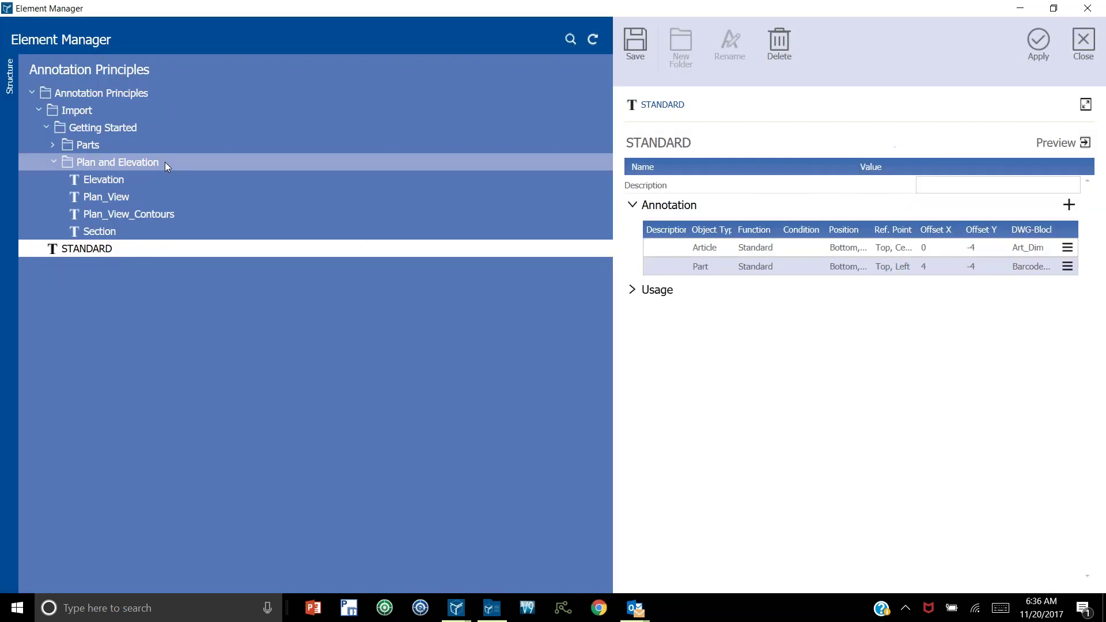
left_click(126, 199)
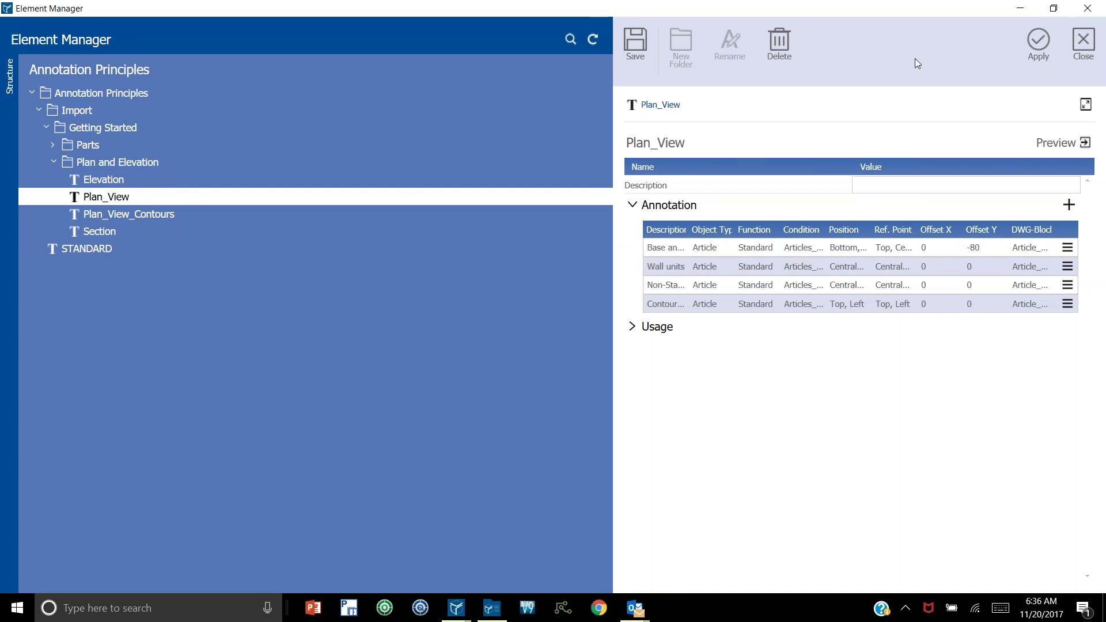
left_click(1034, 53)
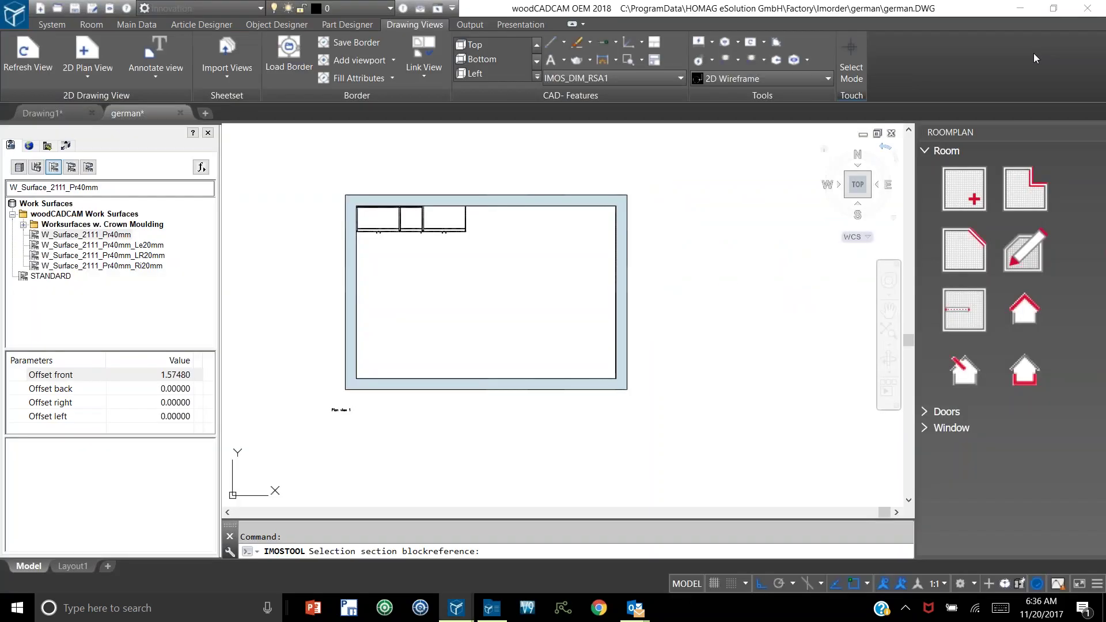
left_click(454, 229)
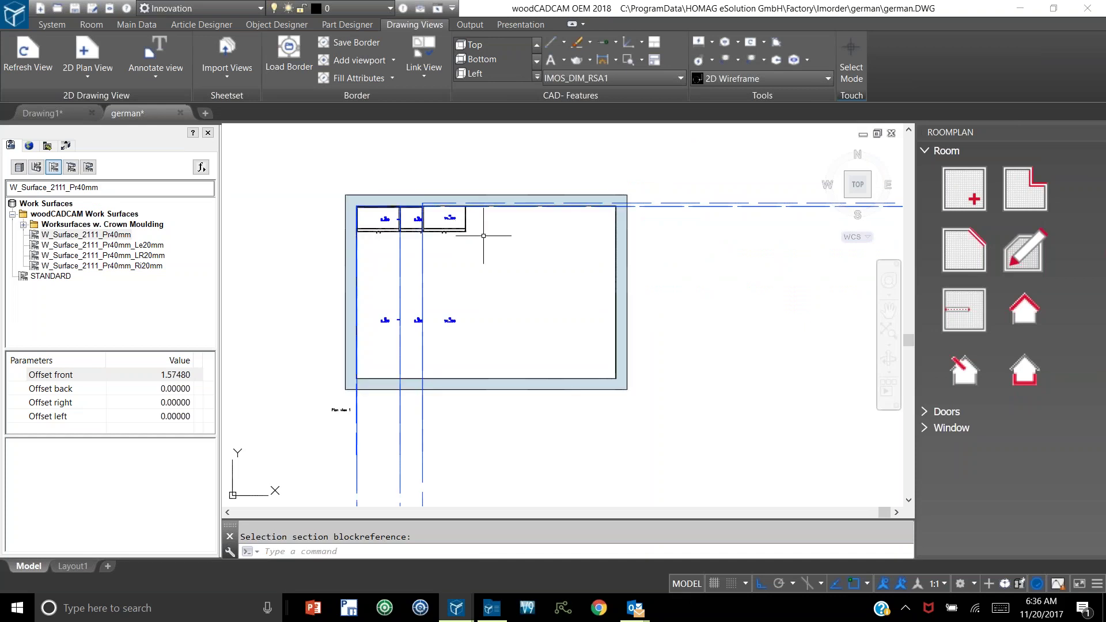
Step: Examine the cabinet labels and the extent of the contour lines that the annotation added to the plan view
scroll(483, 236, "down", 4)
middle_click_drag(515, 272, 369, 199)
scroll(356, 196, "down", 2)
scroll(356, 196, "up", 7)
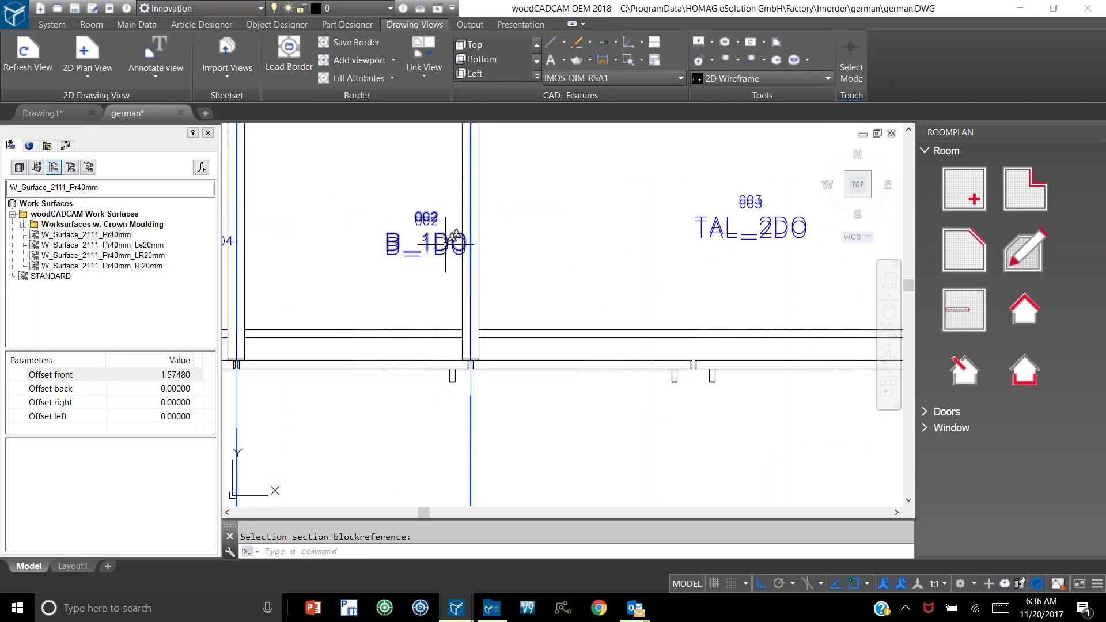
scroll(455, 237, "down", 8)
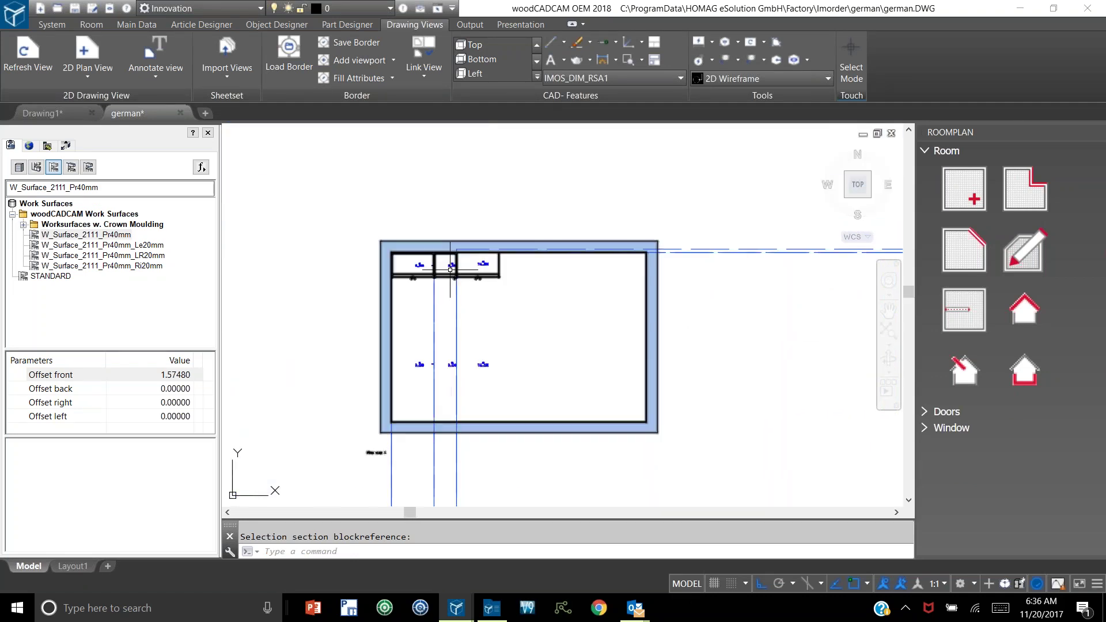
scroll(451, 269, "down", 3)
middle_click_drag(470, 278, 390, 182)
scroll(391, 182, "down", 2)
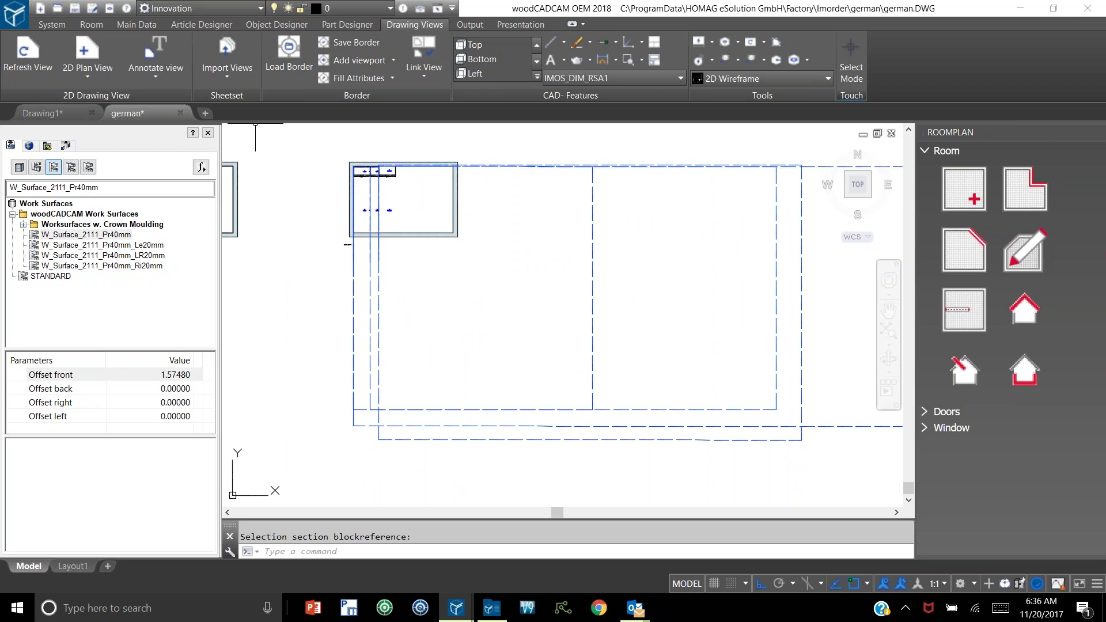
left_click(168, 78)
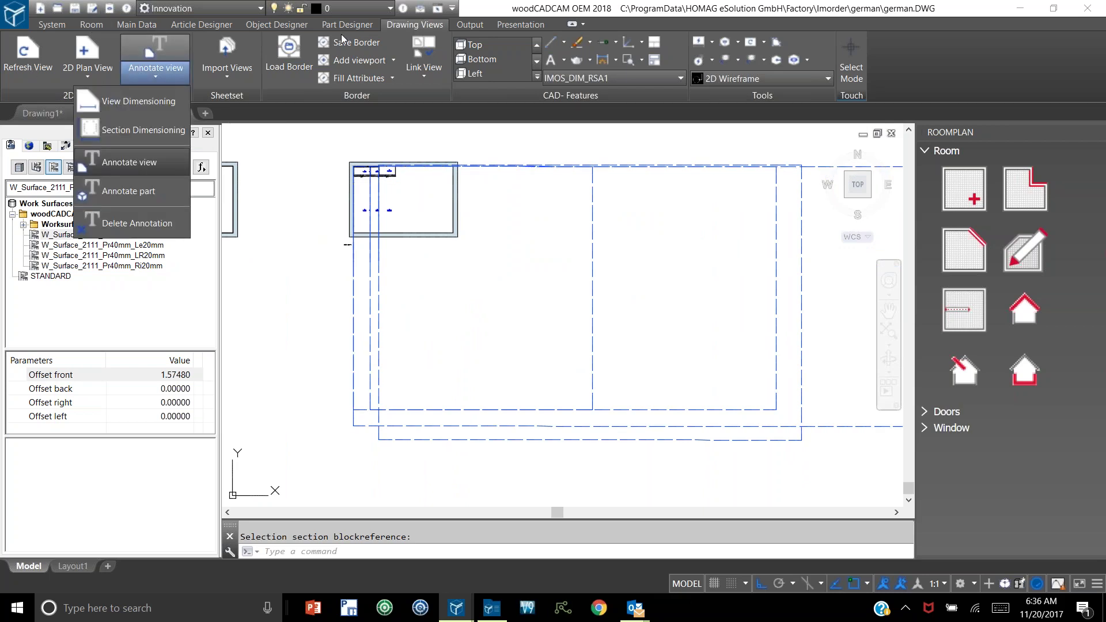
left_click(132, 26)
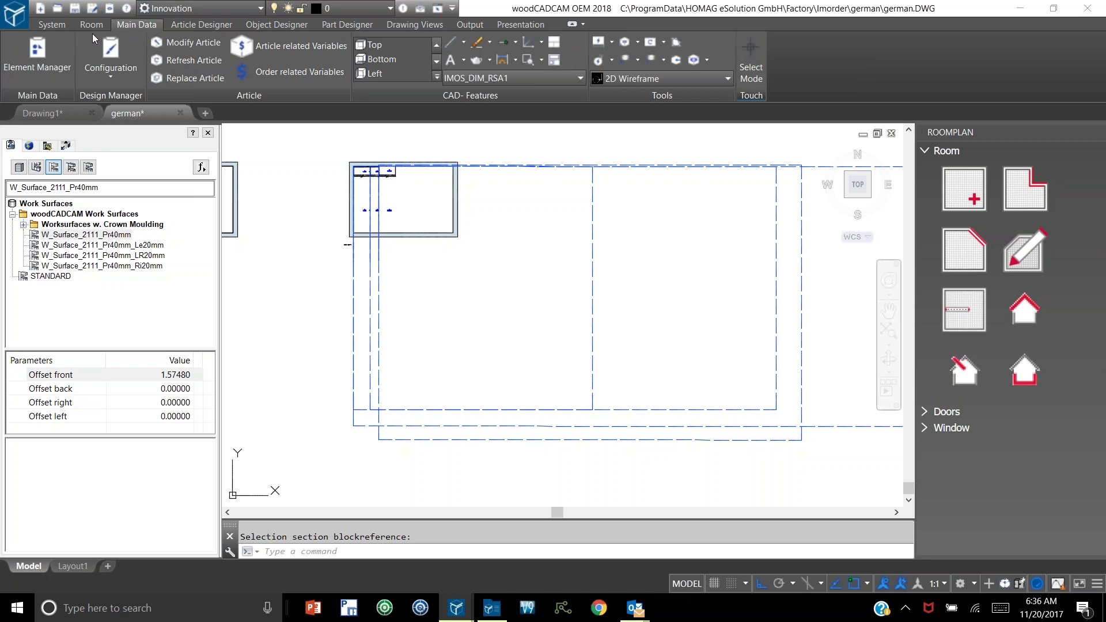
Step: Open the Element Manager and browse for the DWG block of the contour entry in the Plan_View annotation principle
left_click(30, 62)
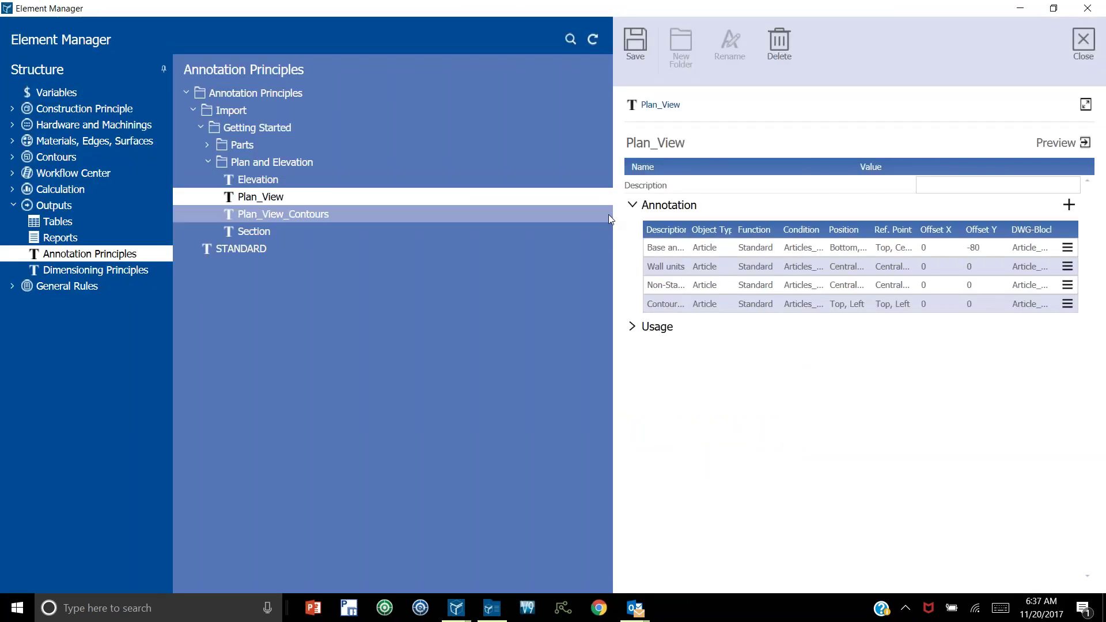
left_click_drag(612, 215, 407, 219)
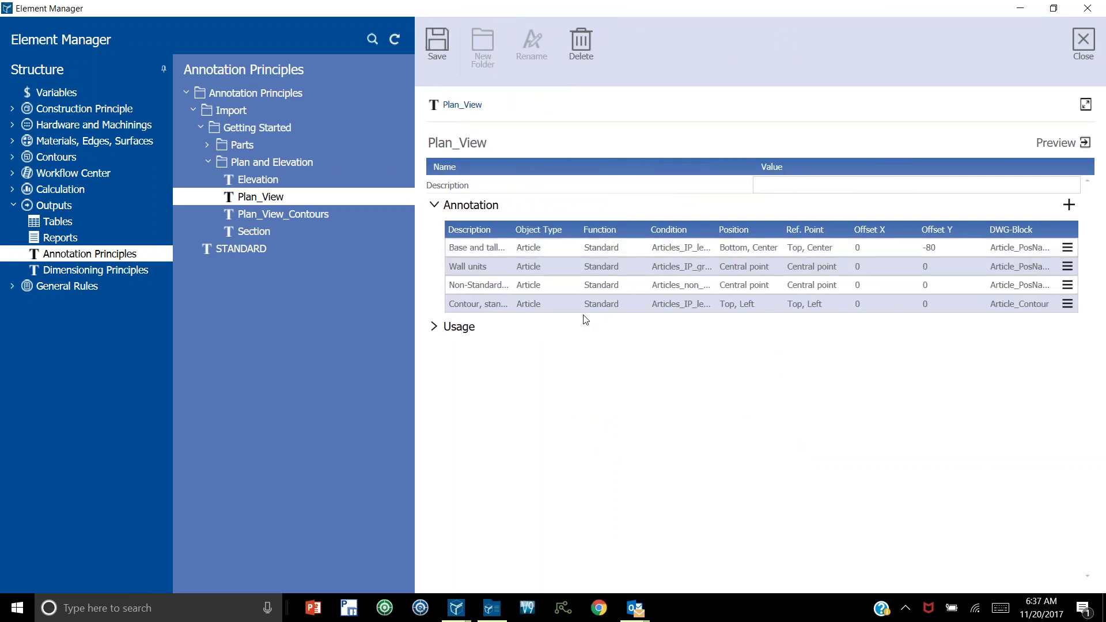
left_click(1018, 311)
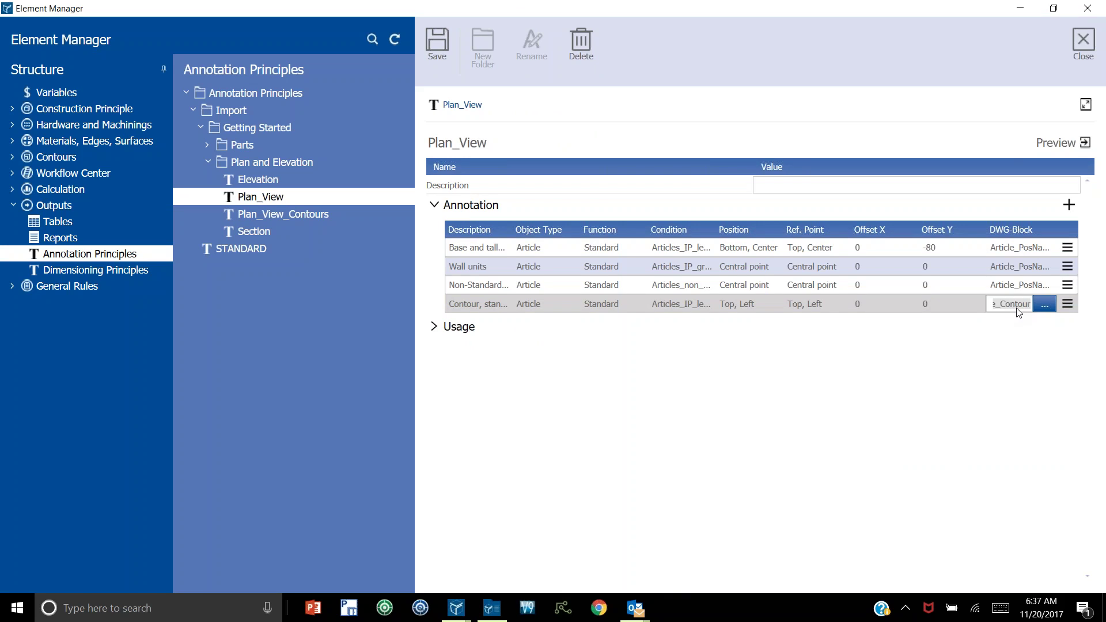
left_click(1043, 306)
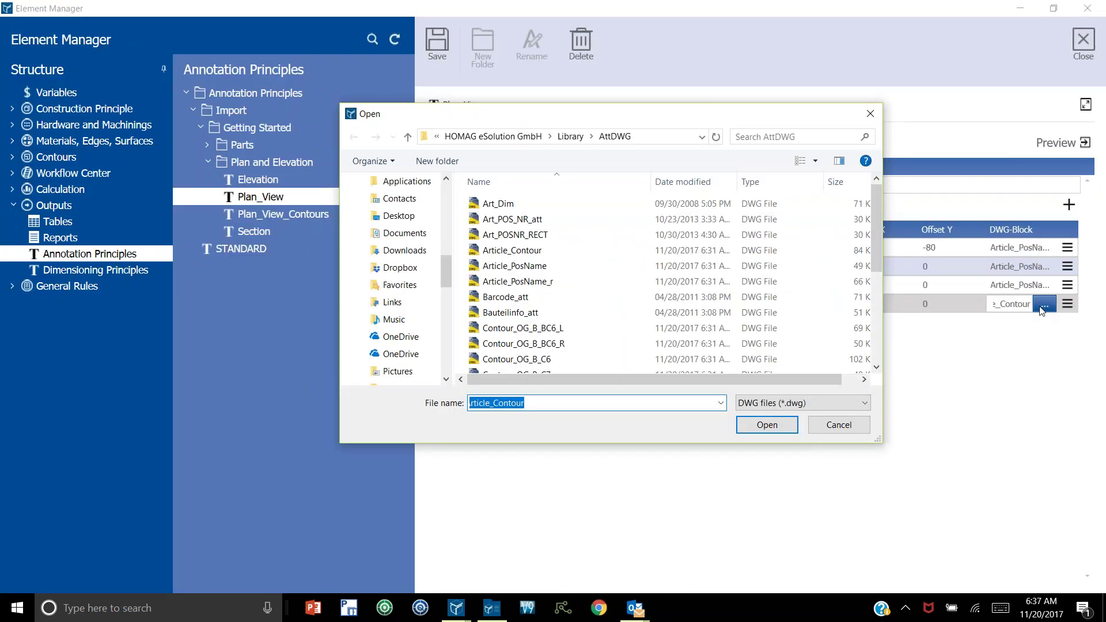
Step: Look through the DWG files in the AttDWG library folder, display its full path, and leave the principle without choosing another block
left_click_drag(552, 113, 464, 101)
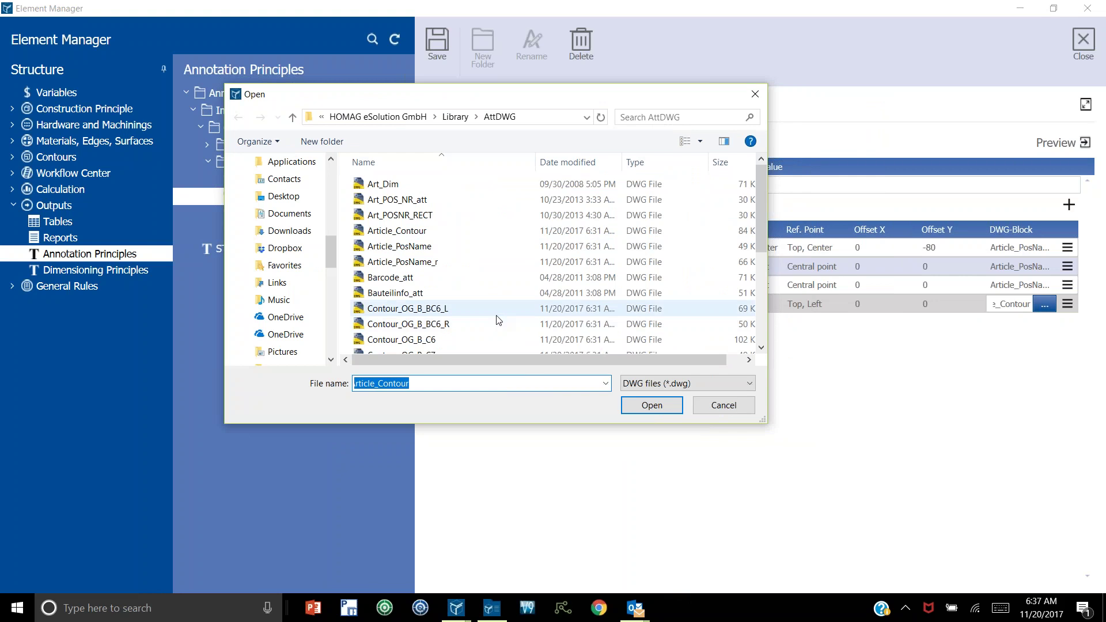
scroll(499, 320, "down", 2)
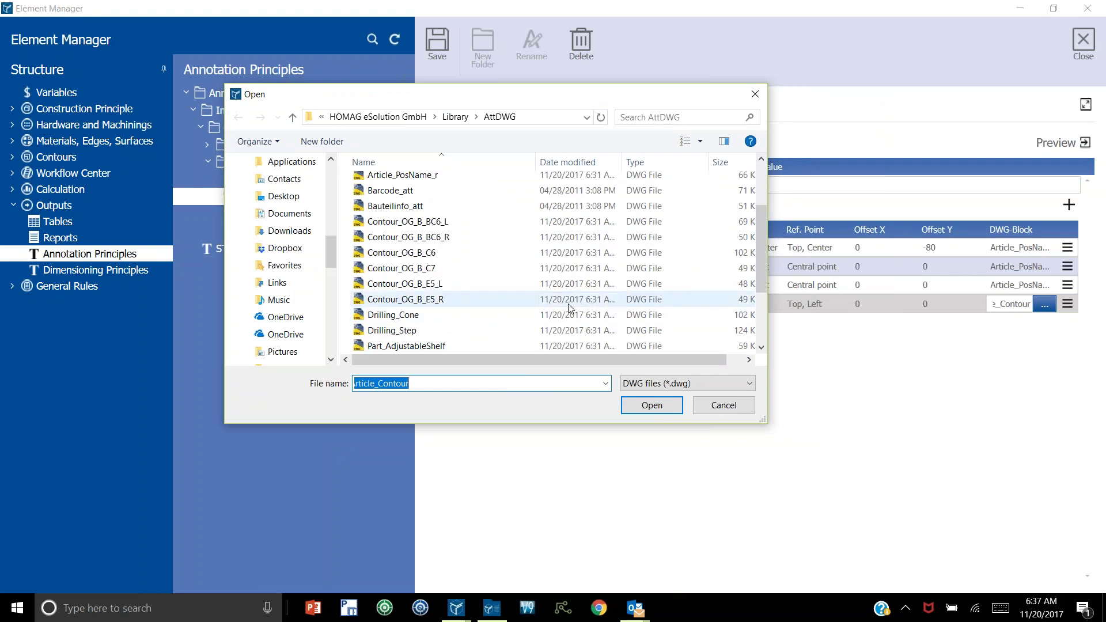
scroll(508, 317, "down", 1)
scroll(438, 277, "up", 3)
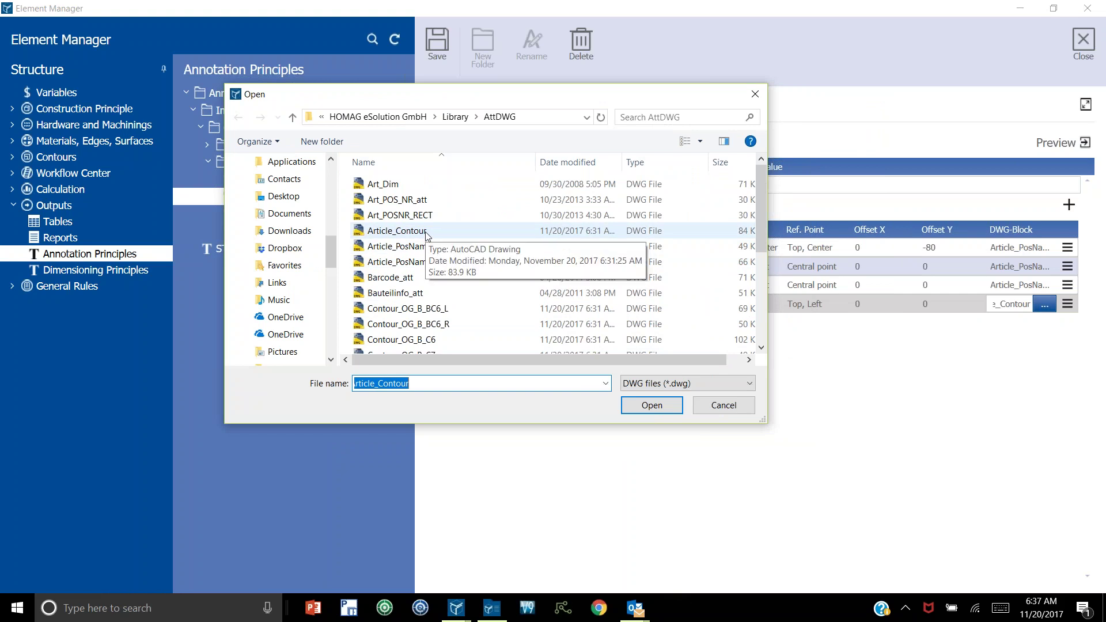
left_click(542, 118)
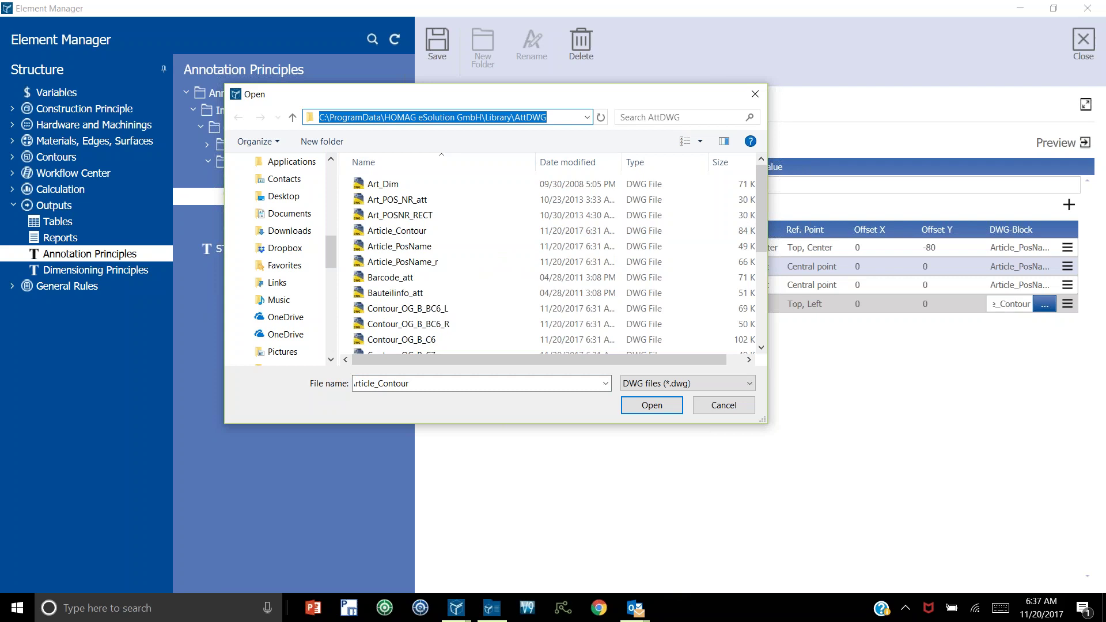
left_click(713, 407)
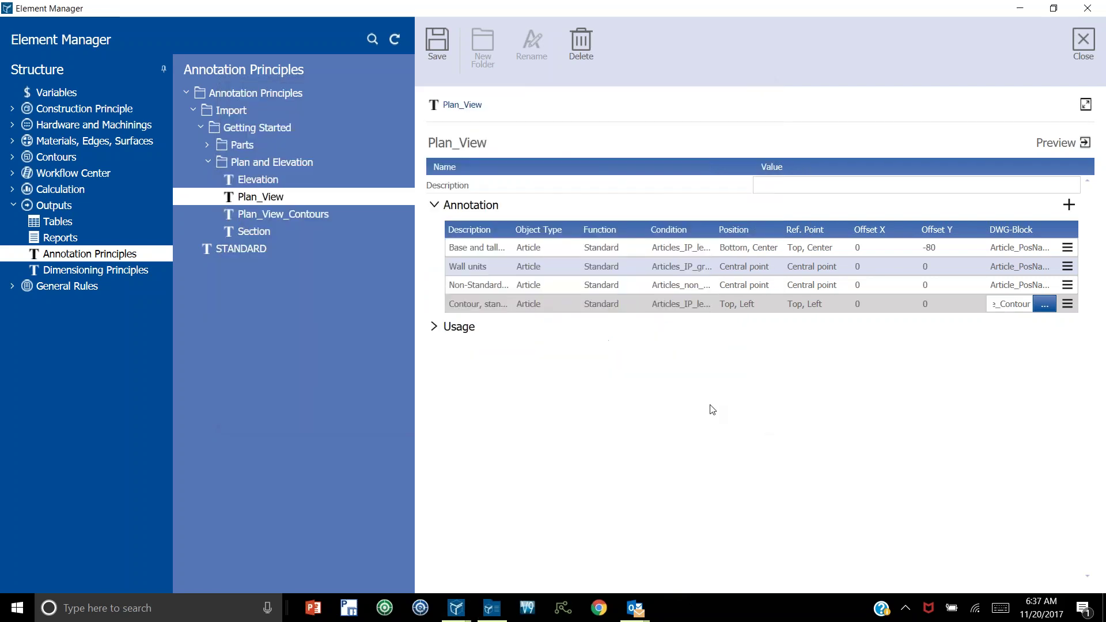
left_click(1078, 52)
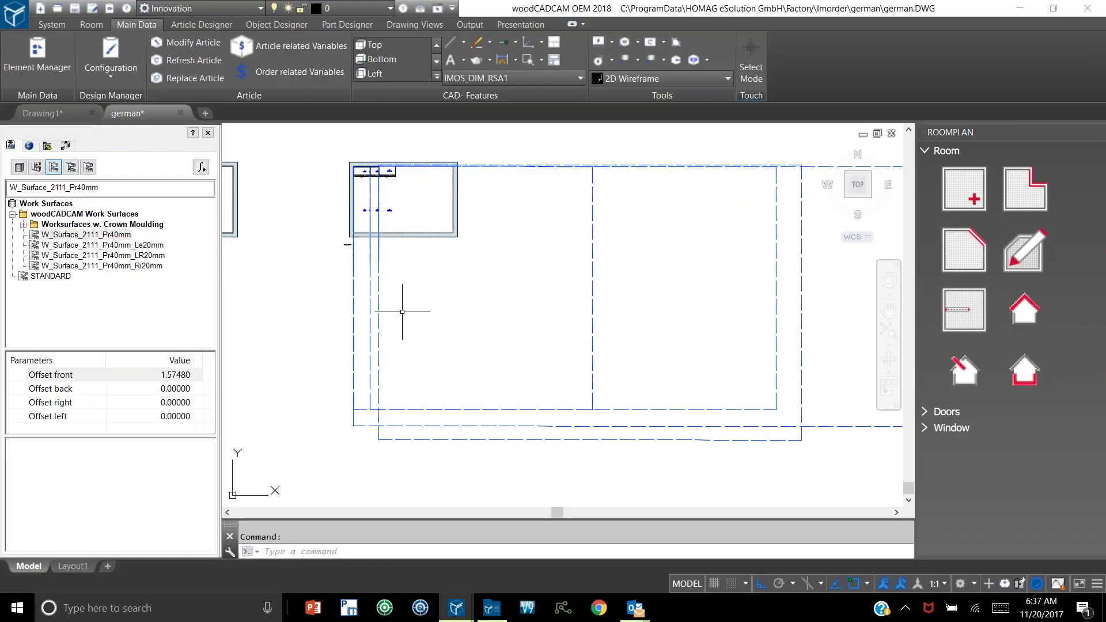
Step: Inspect the cabinet labels in the annotated plan view and select the 001 B_2D0 label to examine its annotation scale representations
scroll(356, 174, "up", 8)
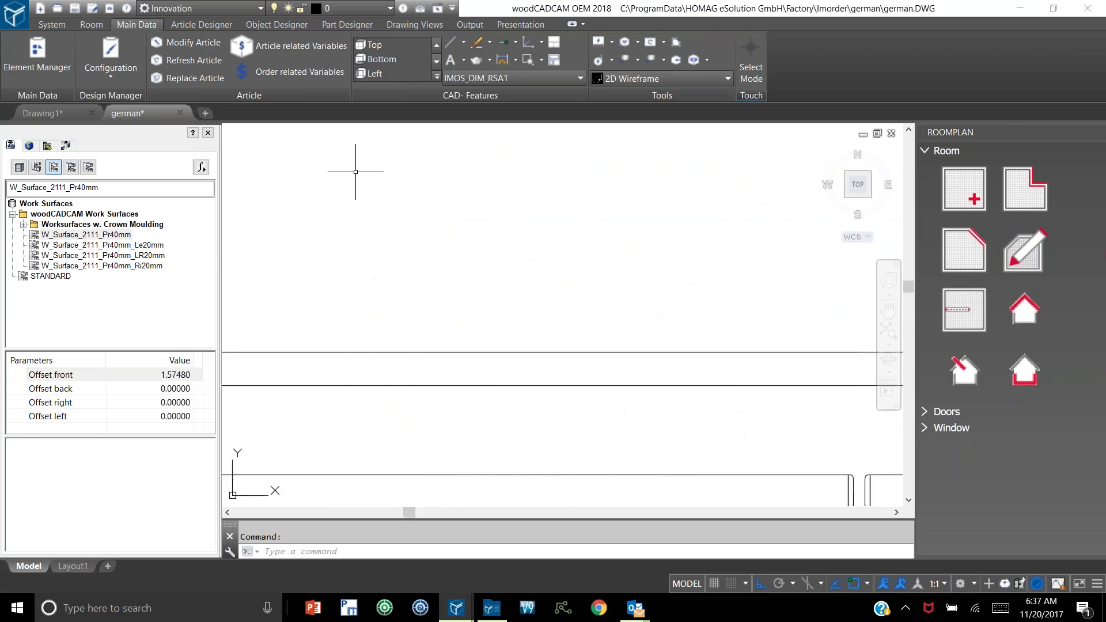
scroll(357, 175, "down", 6)
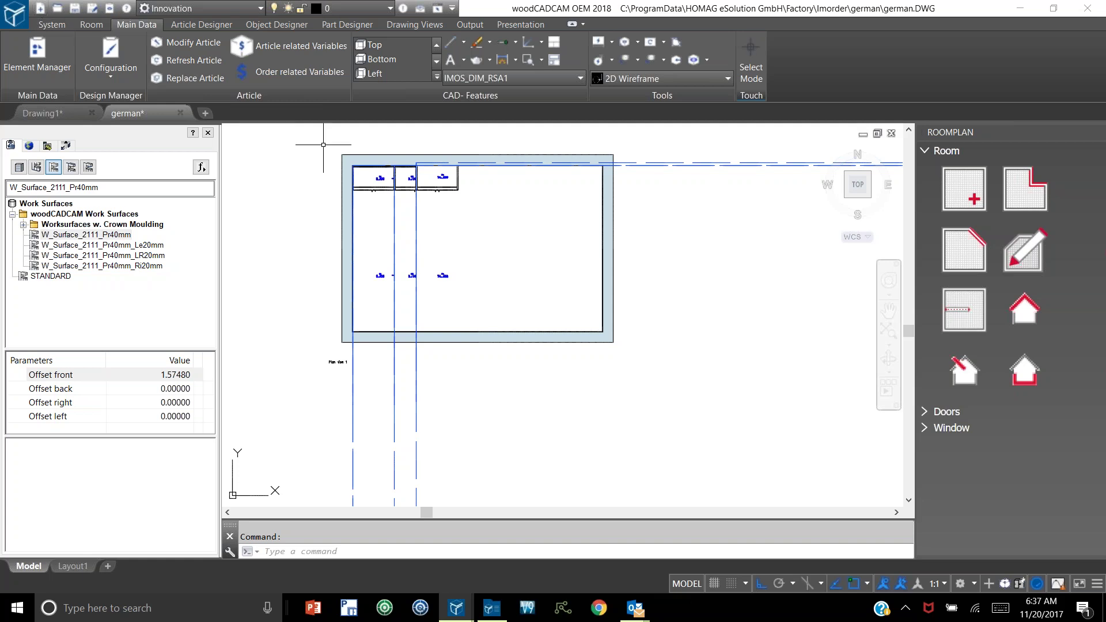
scroll(383, 277, "up", 6)
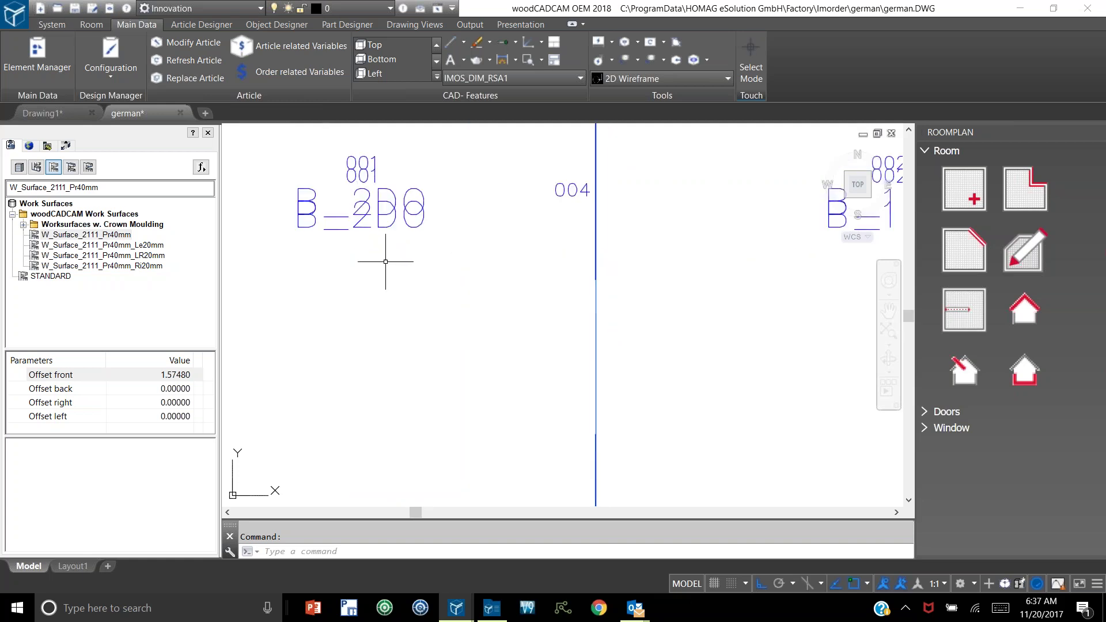
left_click(381, 224)
scroll(378, 225, "down", 2)
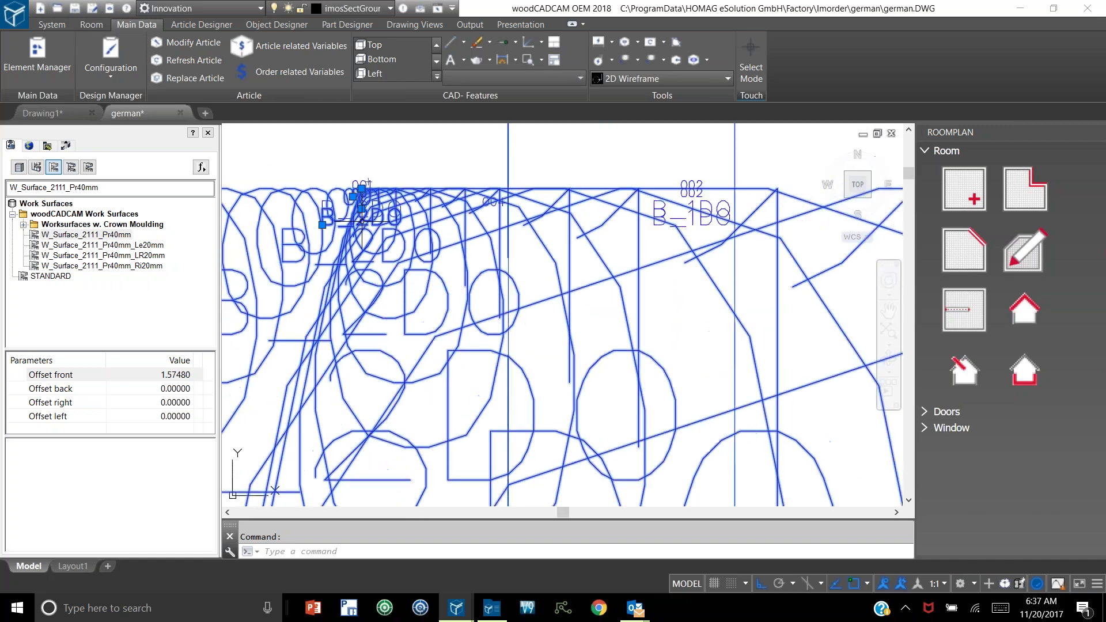
mouse_move(370, 172)
middle_mouse_down()
mouse_move(425, 202)
mouse_move(493, 311)
mouse_move(490, 344)
middle_mouse_up()
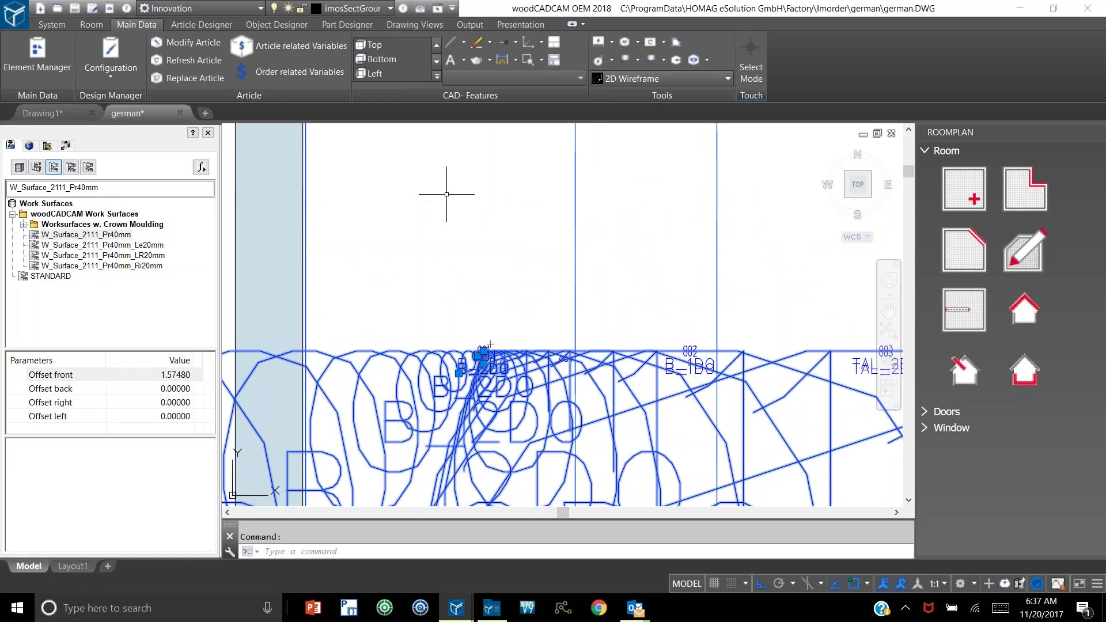
scroll(448, 196, "down", 2)
scroll(456, 202, "down", 3)
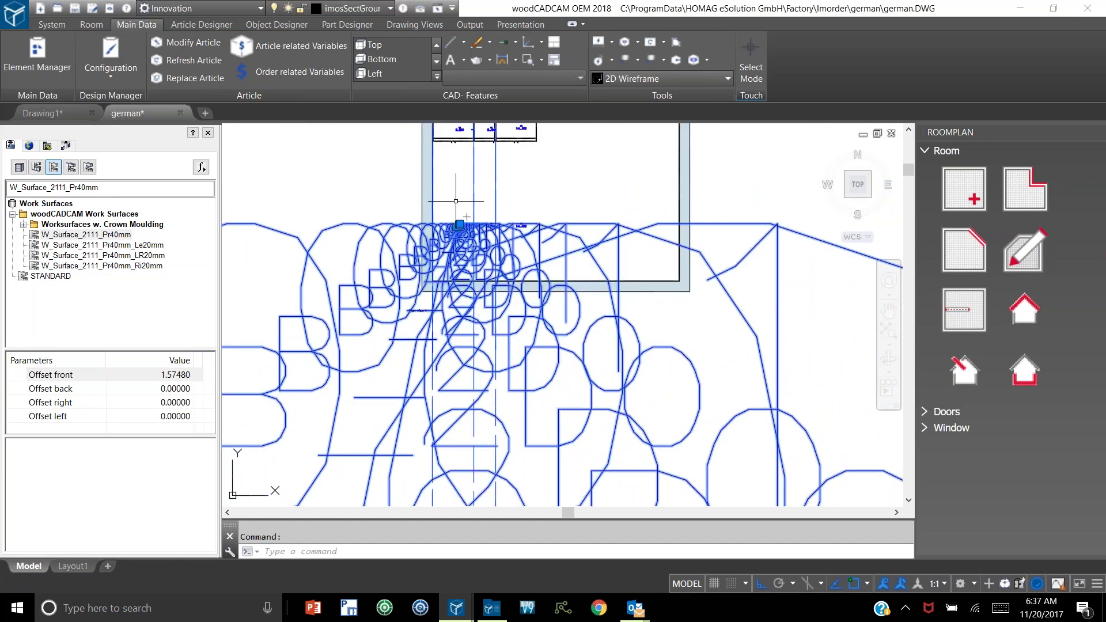
middle_click_drag(456, 202, 462, 272)
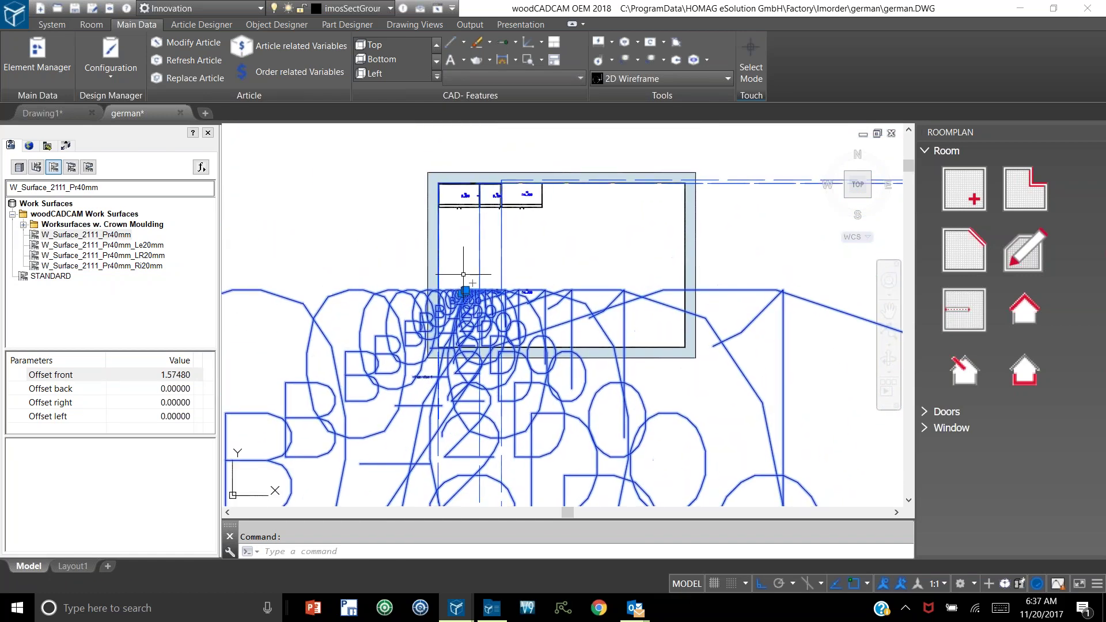
key("Escape")
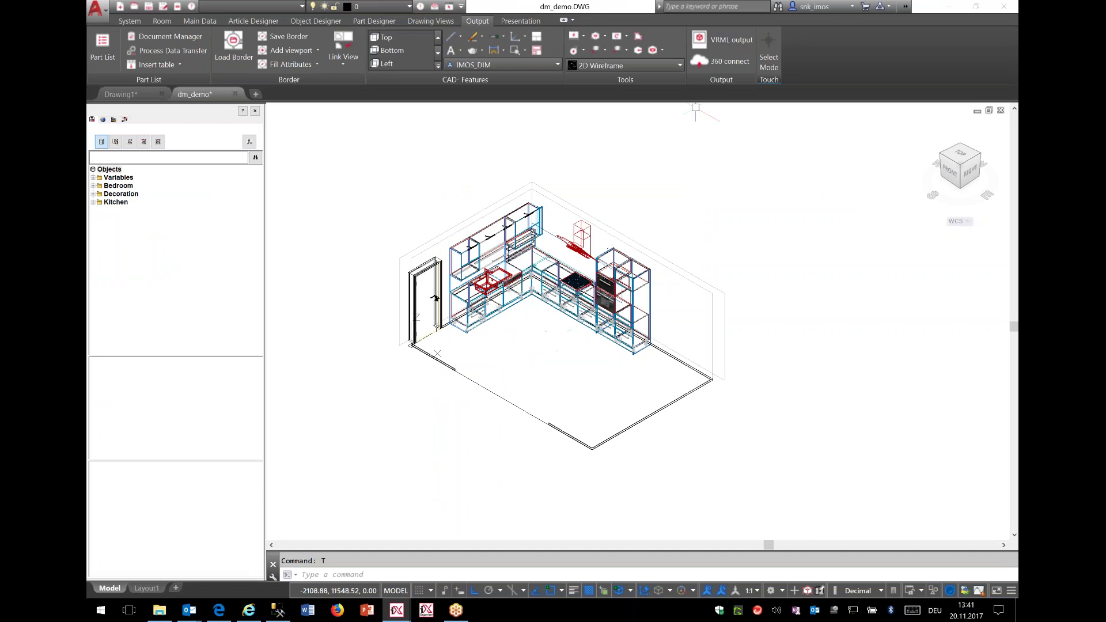
Step: In the dm_demo drawing, switch to the top view and generate a 2D plan view of the whole kitchen, placed to the right of the model
left_click(963, 159)
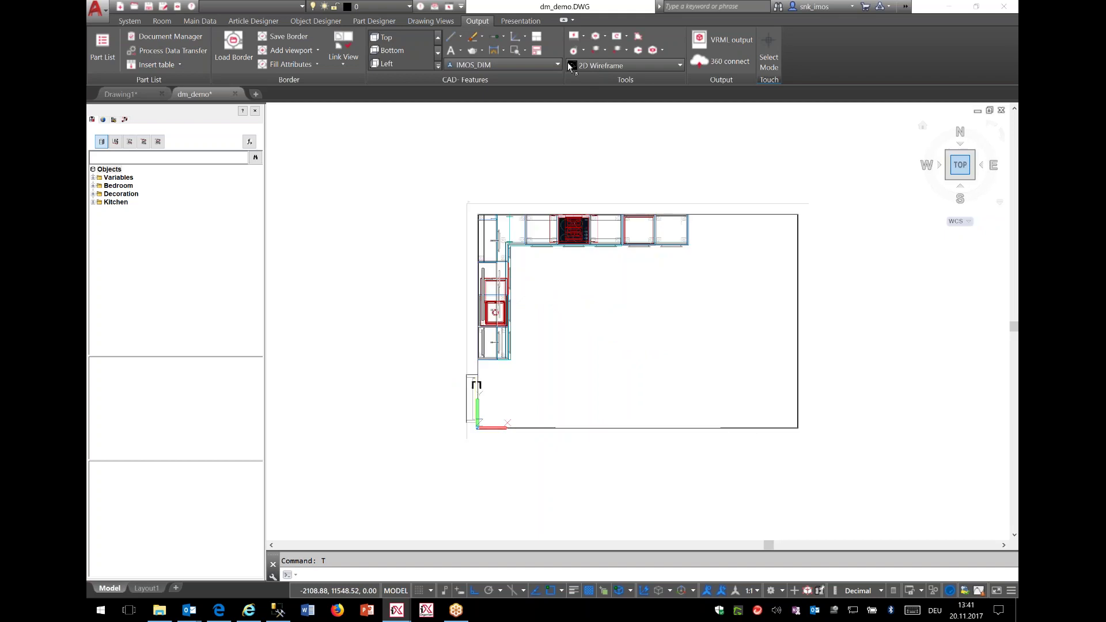
left_click(452, 22)
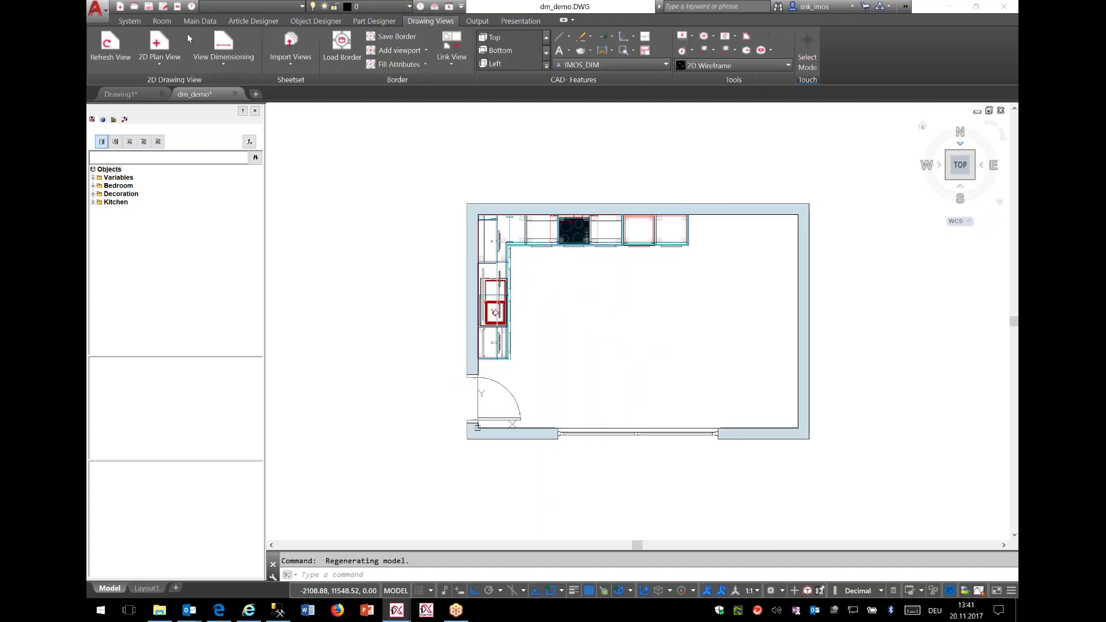
left_click(157, 44)
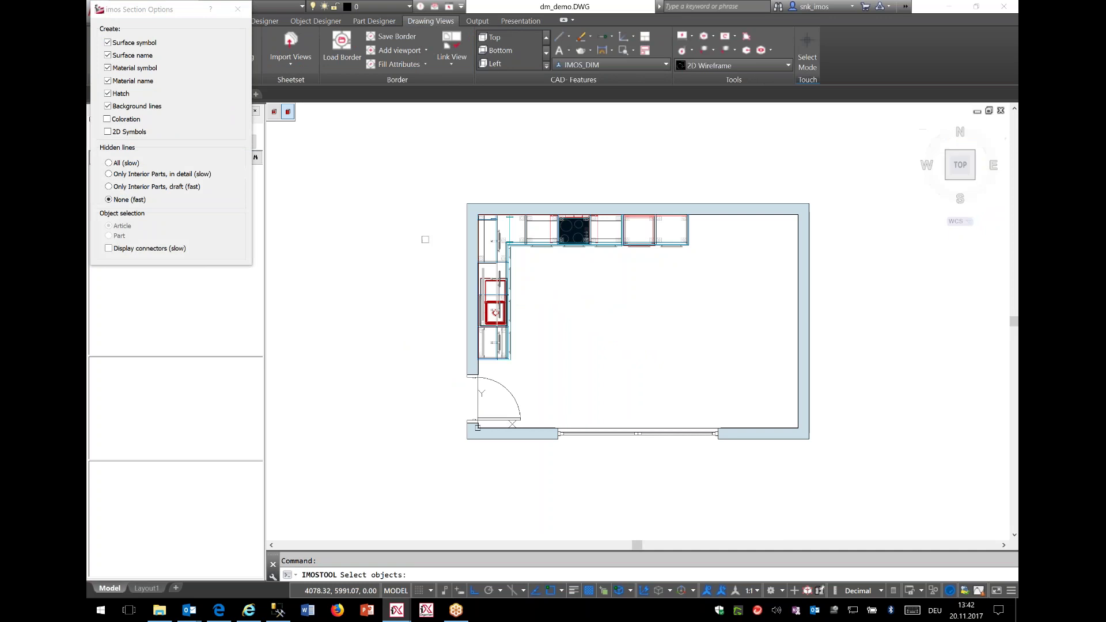
left_click(446, 182)
left_click(869, 479)
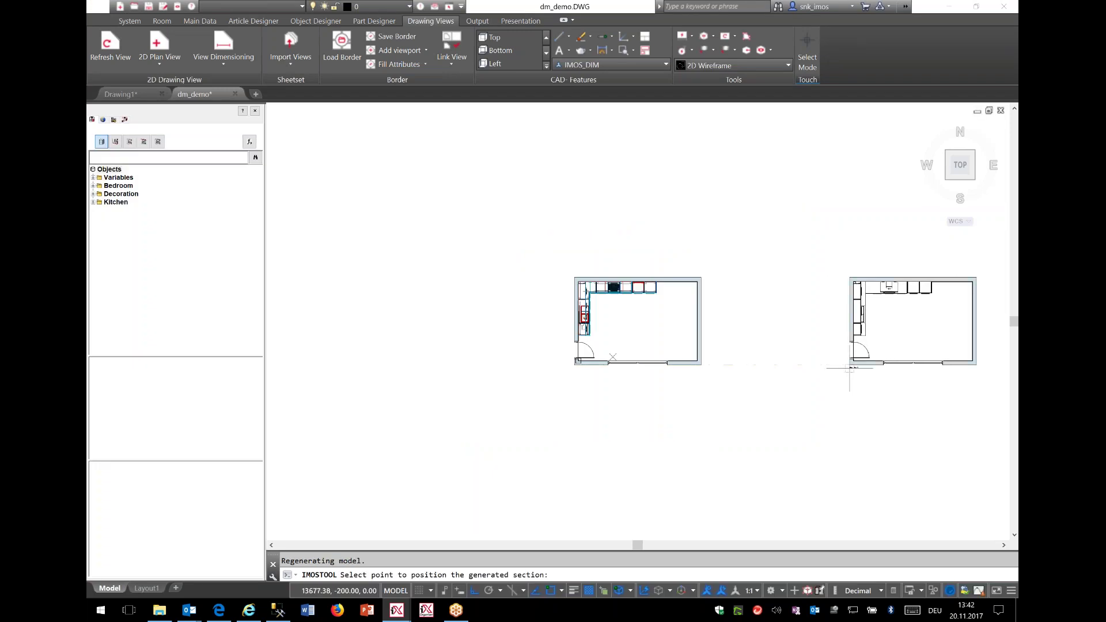
left_click(851, 369)
middle_click_drag(882, 321, 605, 323)
scroll(622, 341, "up", 8)
scroll(622, 342, "down", 5)
scroll(838, 323, "up", 1)
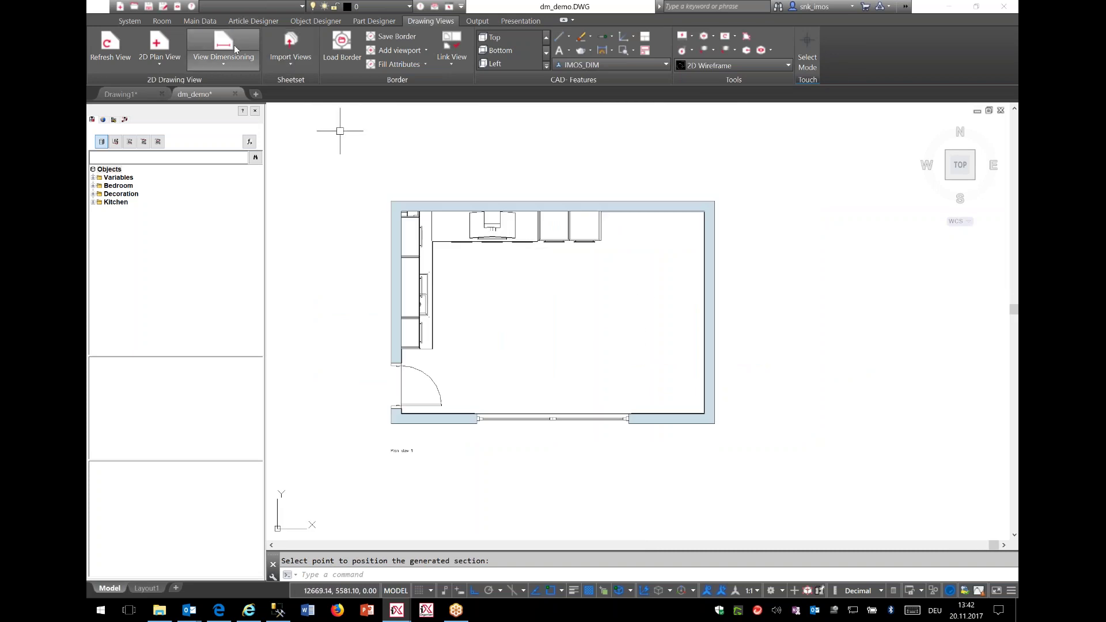
Step: Annotate the generated kitchen plan view with the Plan_View principle from the Plan and Elevation folder
left_click(234, 64)
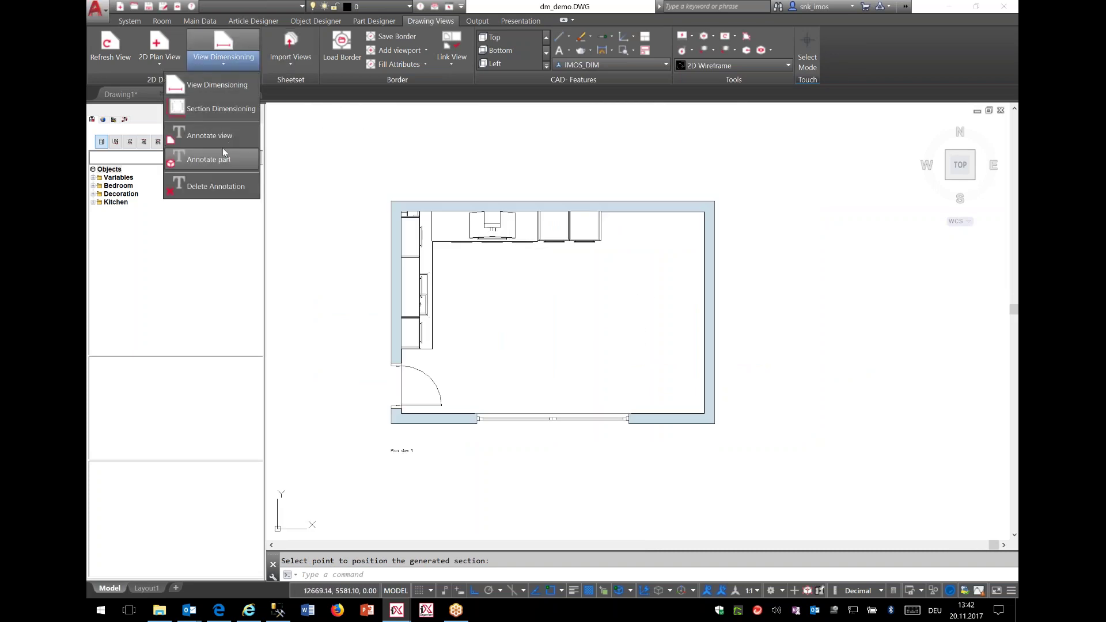
left_click(223, 141)
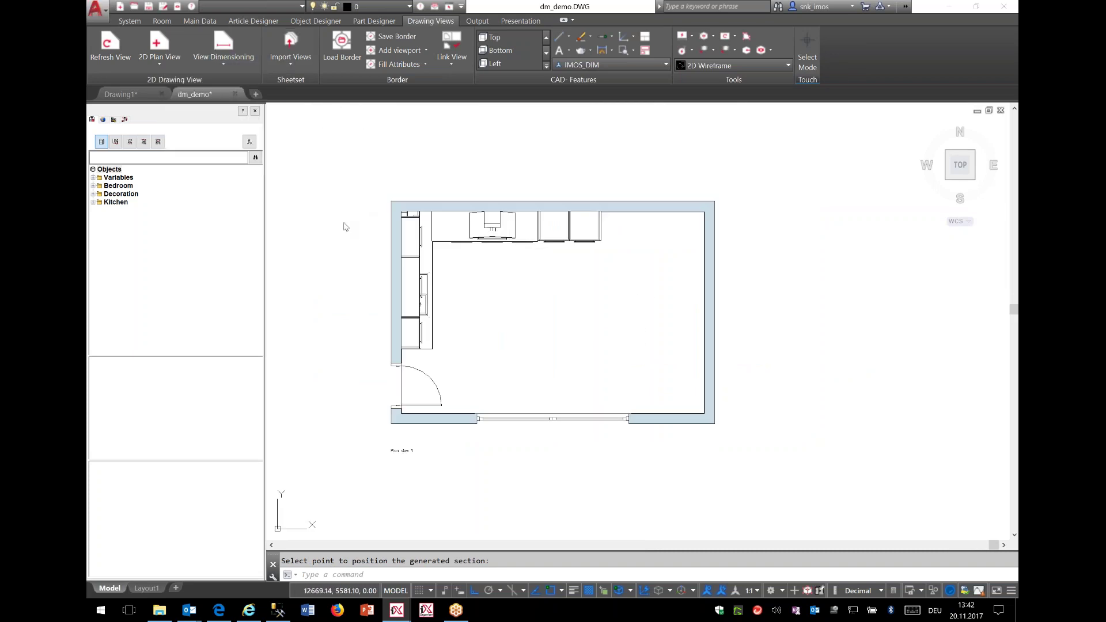
left_click(346, 226)
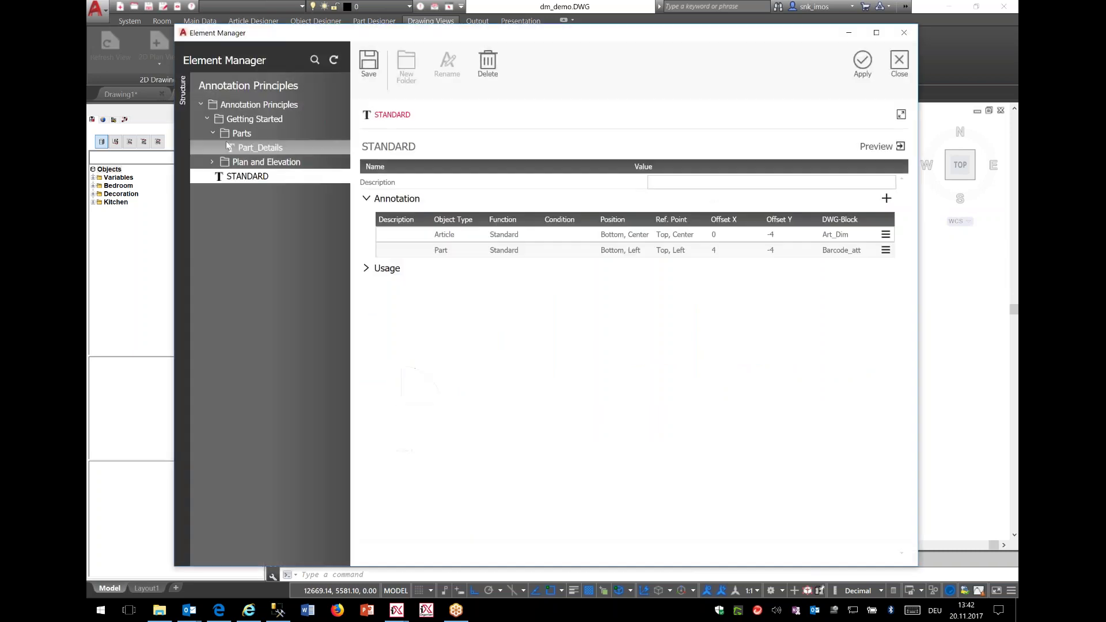
left_click(212, 162)
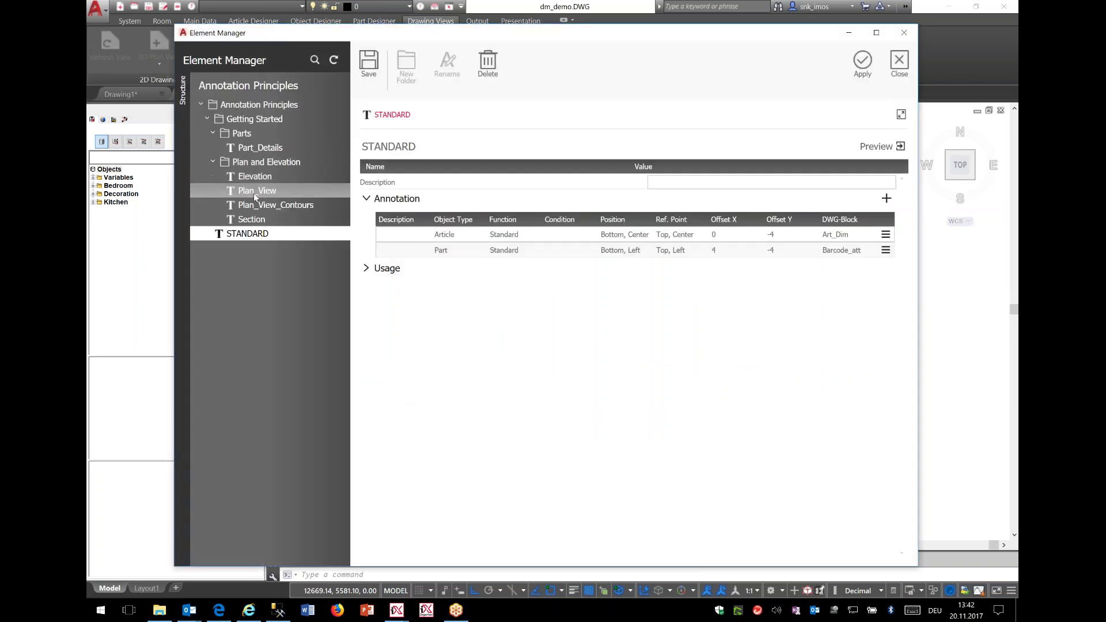
left_click(254, 192)
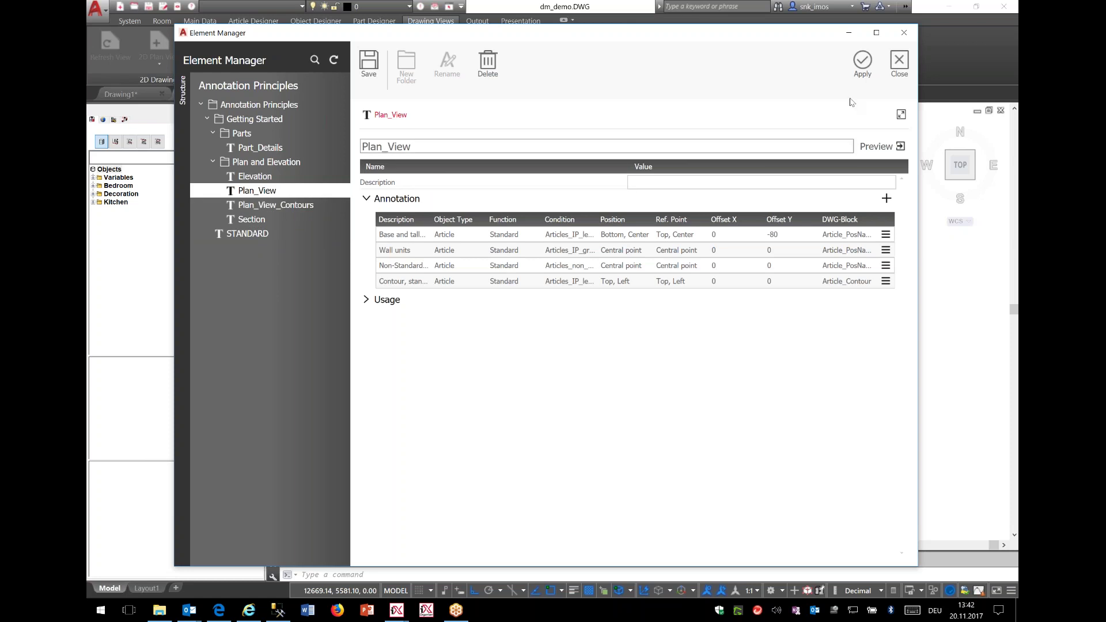
left_click(859, 81)
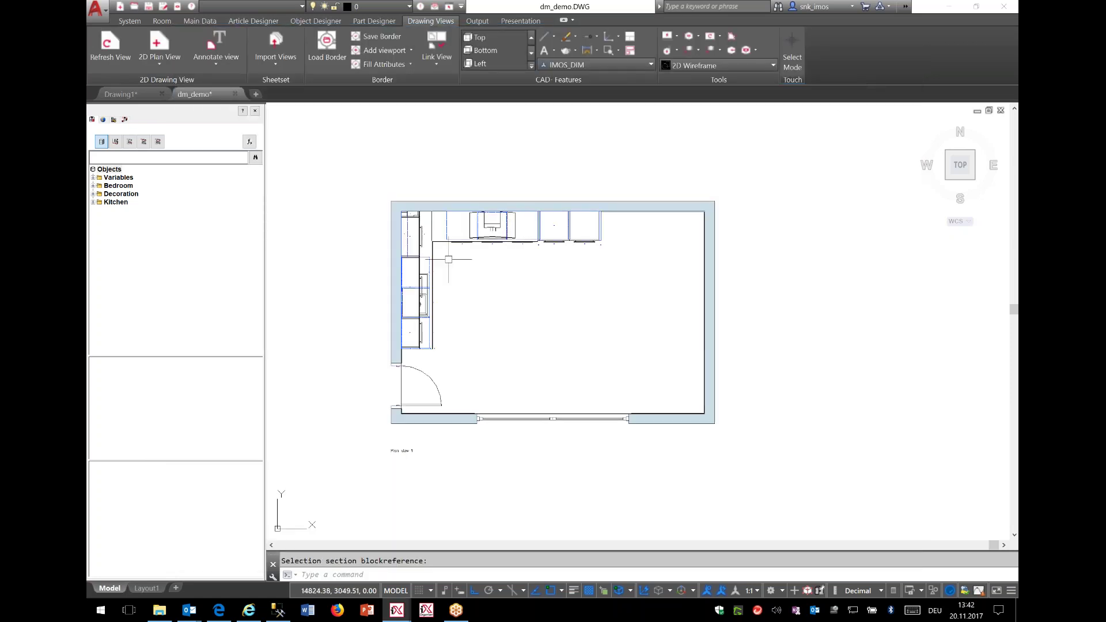
Step: Check the label size in the annotated kitchen plan view and set the annotation scale to 1:16
scroll(453, 254, "up", 2)
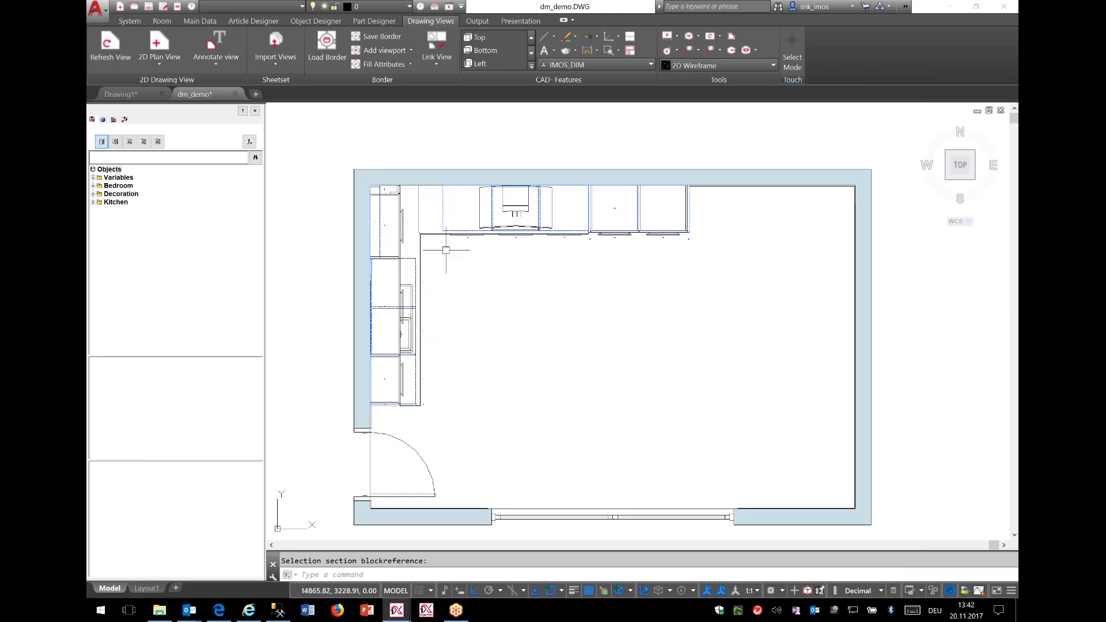
scroll(583, 232, "up", 4)
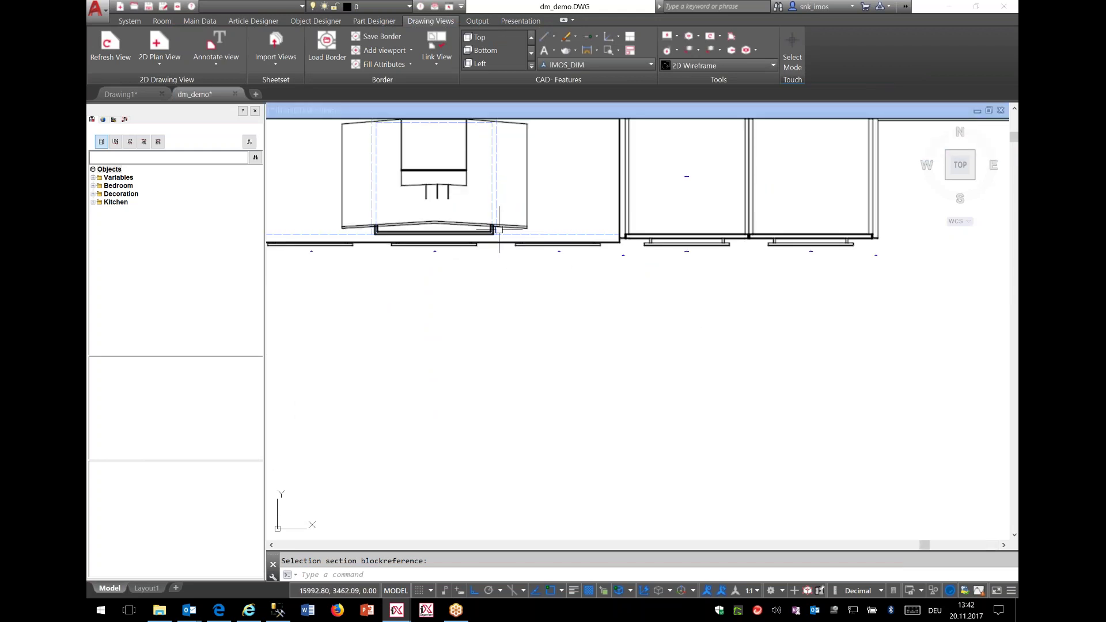
scroll(549, 257, "up", 2)
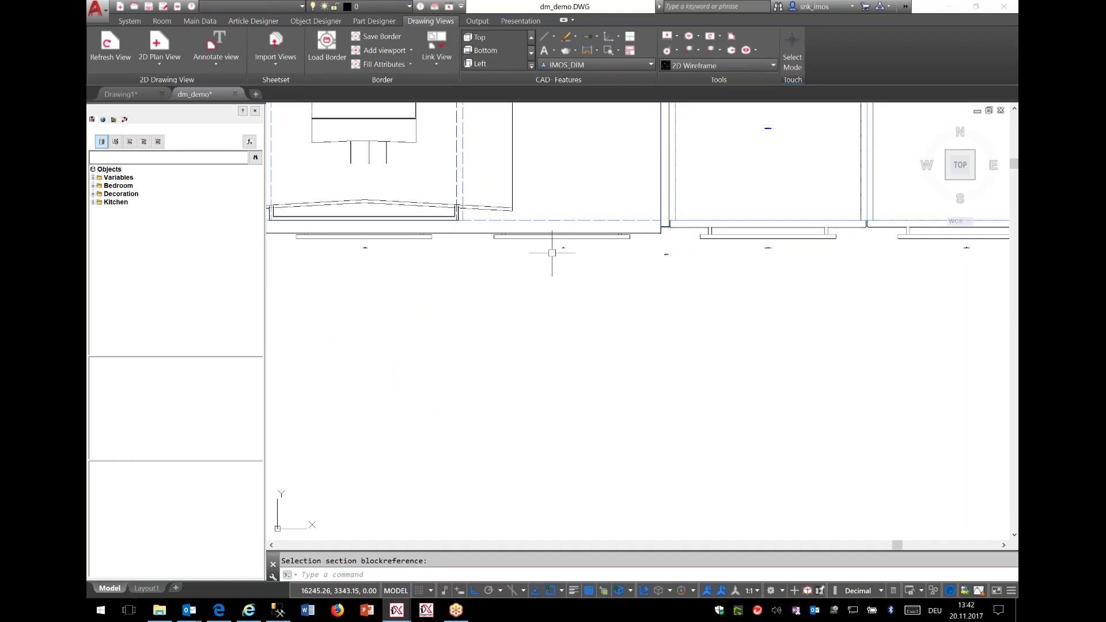
scroll(552, 256, "down", 4)
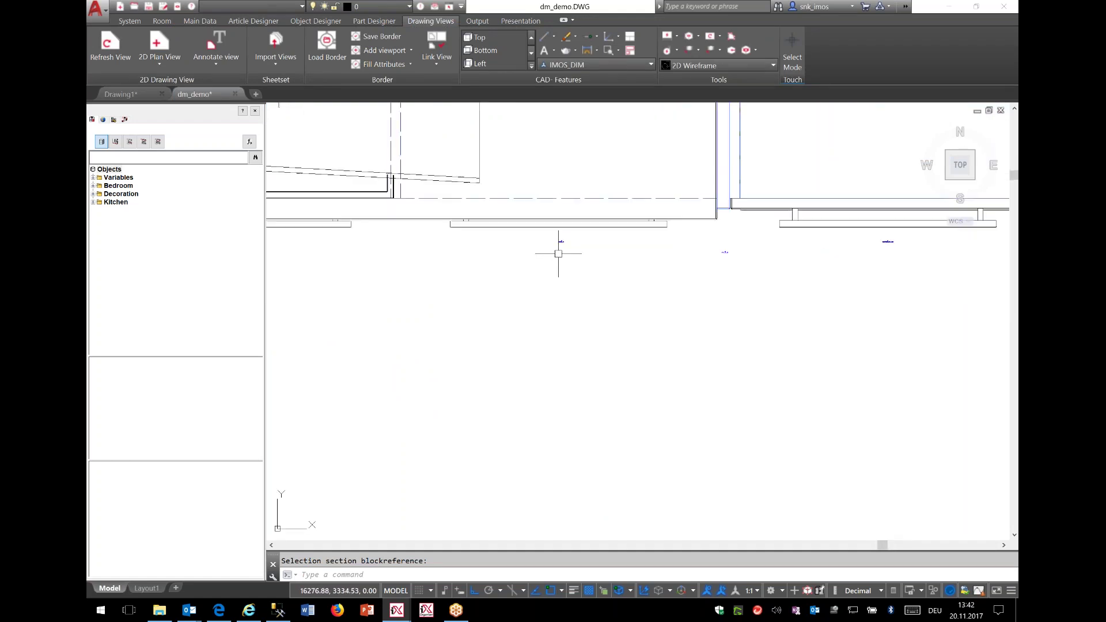
scroll(549, 333, "down", 2)
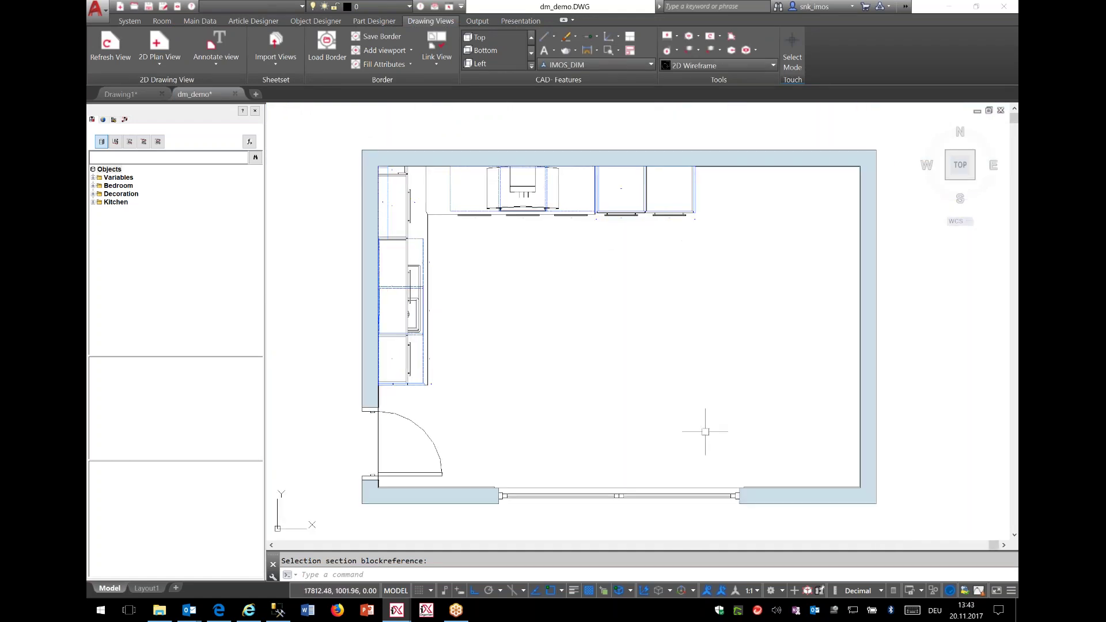
left_click(757, 591)
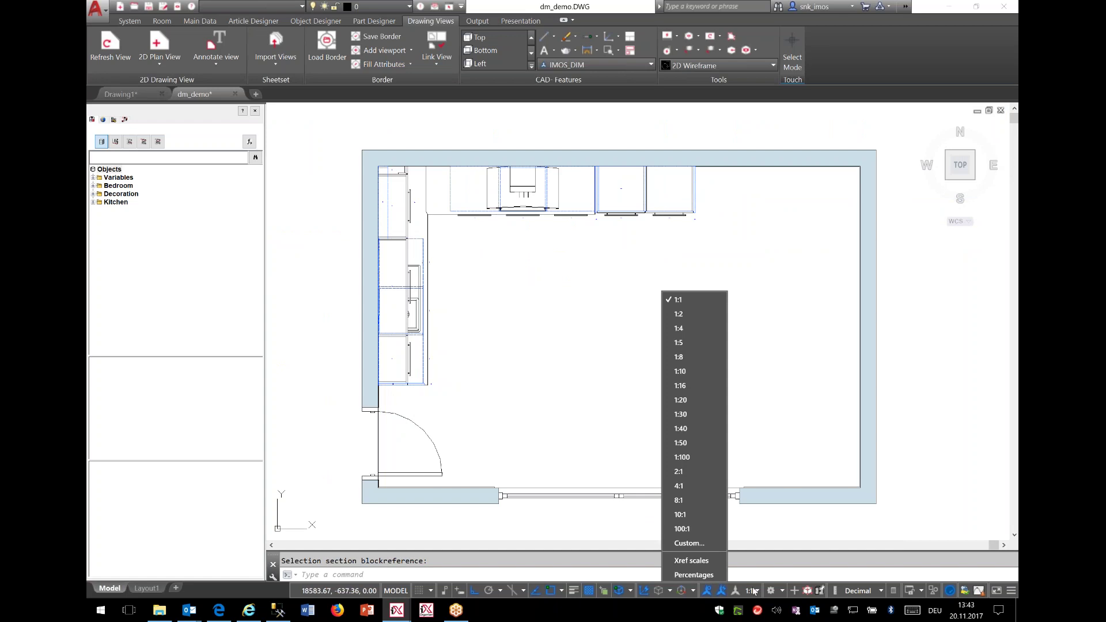
left_click(688, 386)
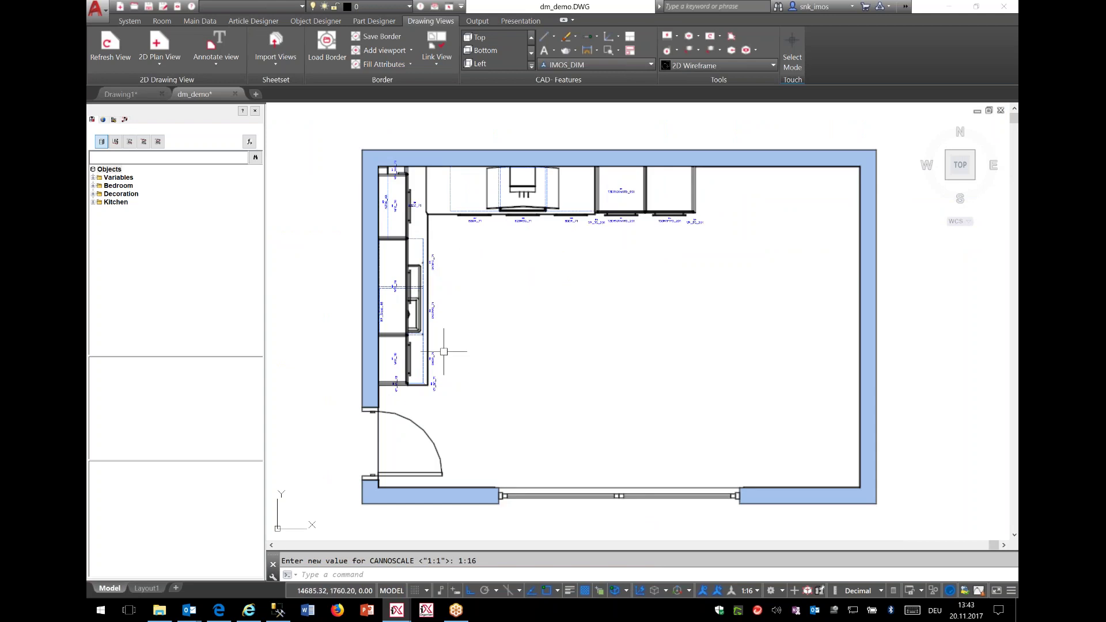
Step: Examine the position numbers and article names of the base, tall and wall units in the kitchen plan view
scroll(439, 287, "up", 5)
scroll(490, 234, "down", 3)
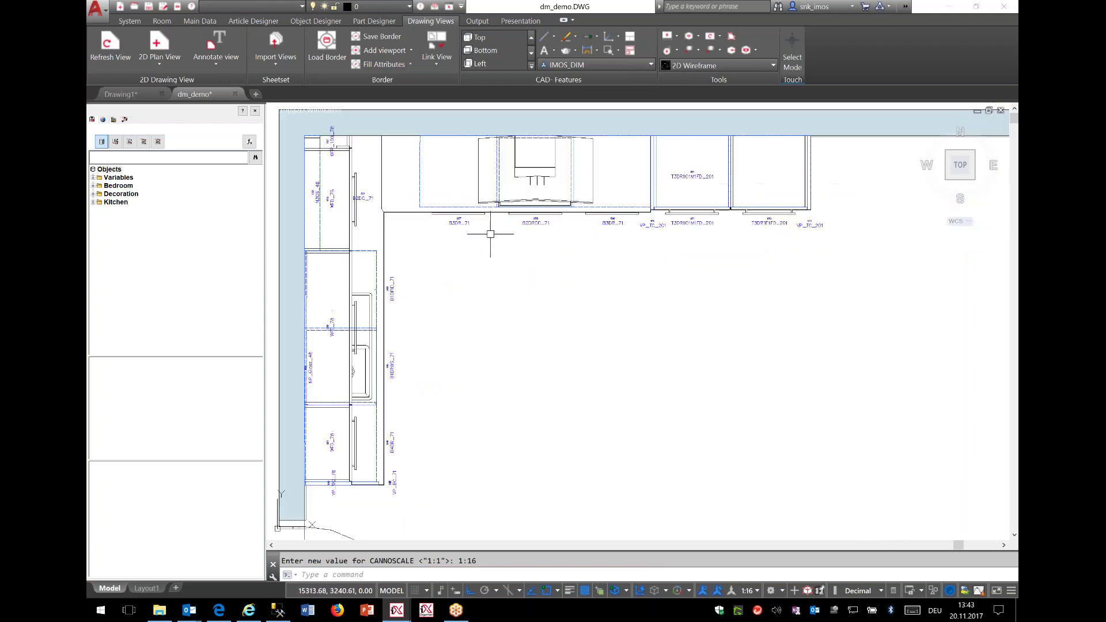
scroll(466, 271, "up", 2)
scroll(474, 278, "up", 4)
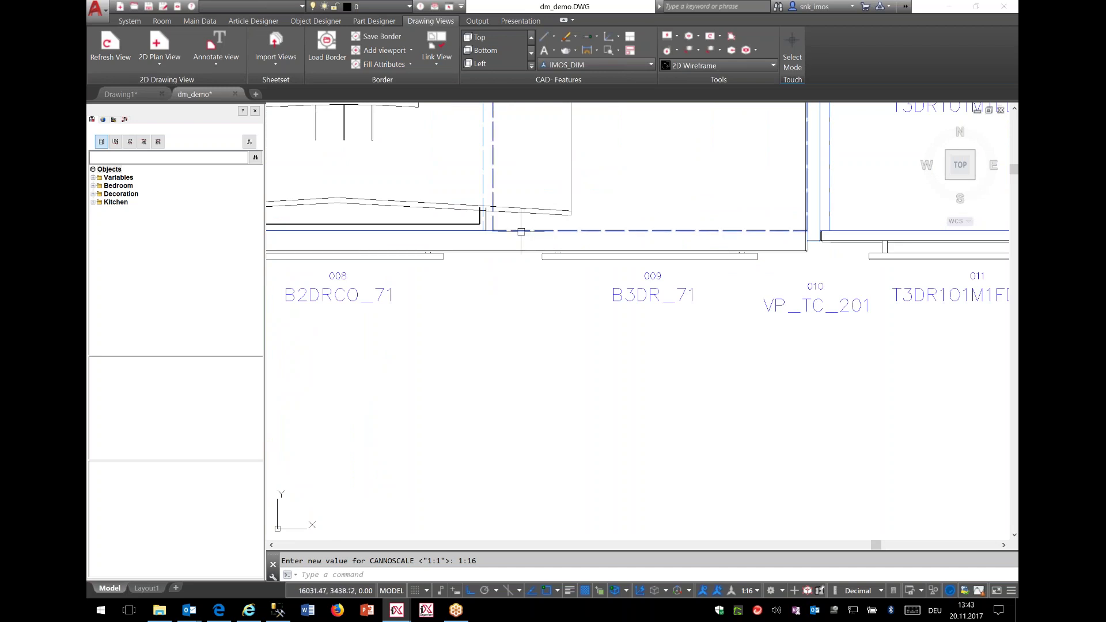
scroll(536, 263, "down", 2)
scroll(536, 263, "down", 2)
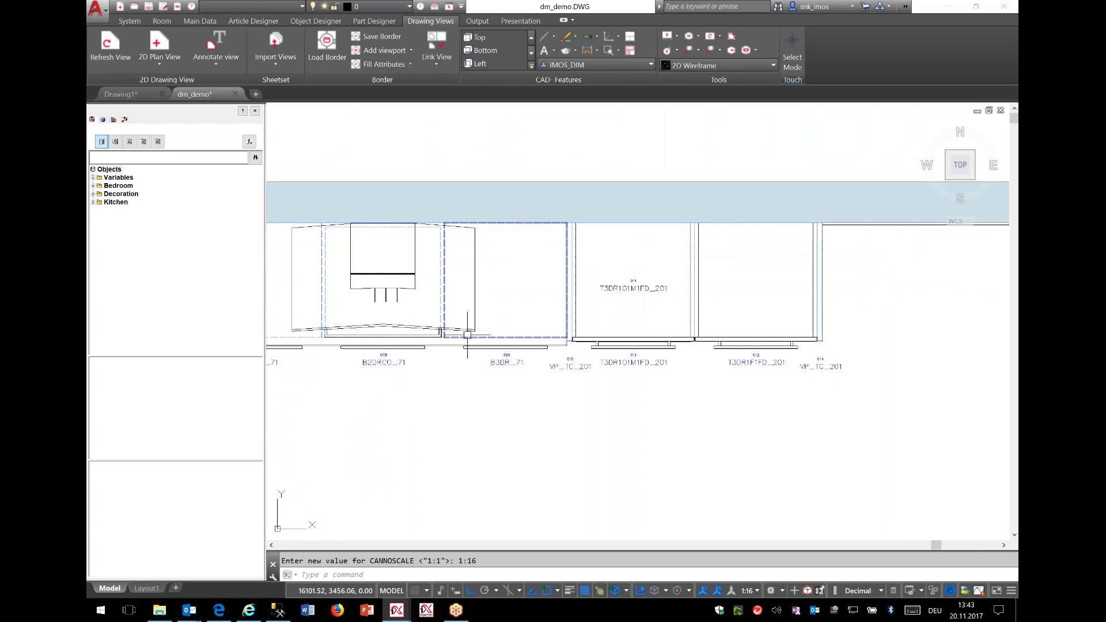
scroll(455, 348, "down", 2)
middle_click_drag(455, 348, 699, 328)
mouse_move(573, 363)
middle_mouse_down()
mouse_move(580, 353)
mouse_move(478, 267)
middle_mouse_up()
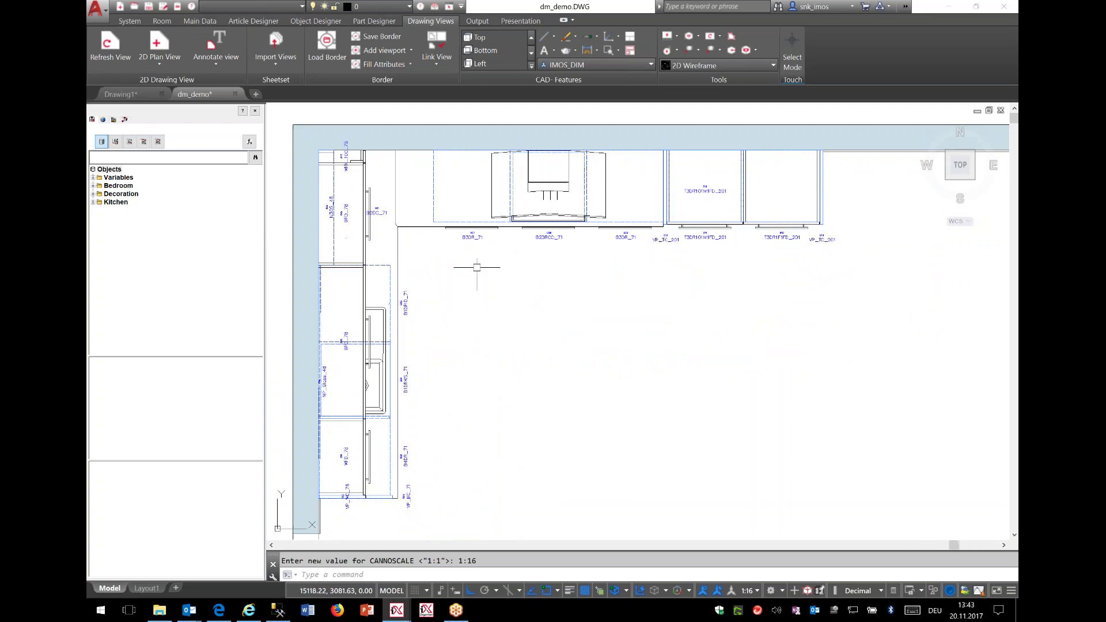
Step: Open the Plan_View annotation principle, widen its description column, and compare its entries with the labels in the kitchen plan view
left_click(213, 70)
left_click(203, 138)
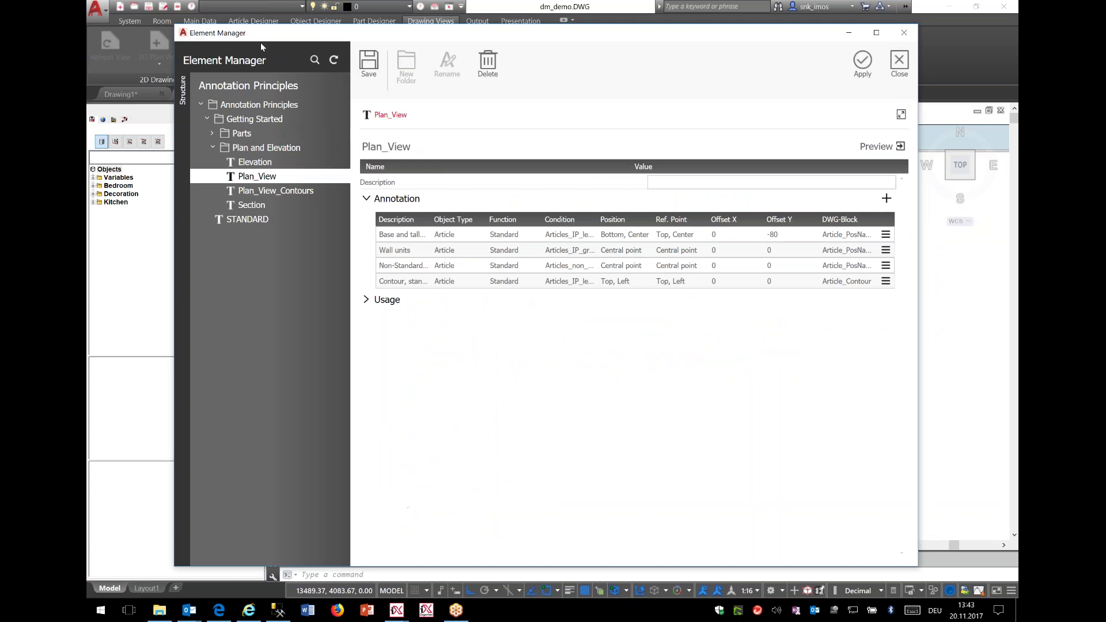
left_click_drag(249, 33, 205, 24)
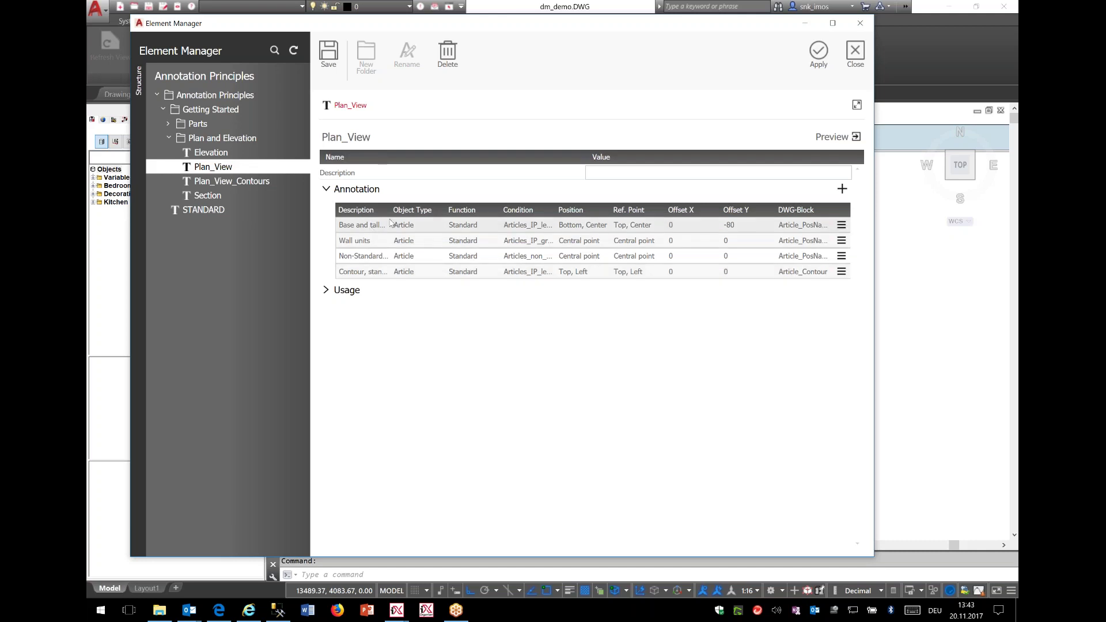
left_click_drag(436, 215, 437, 215)
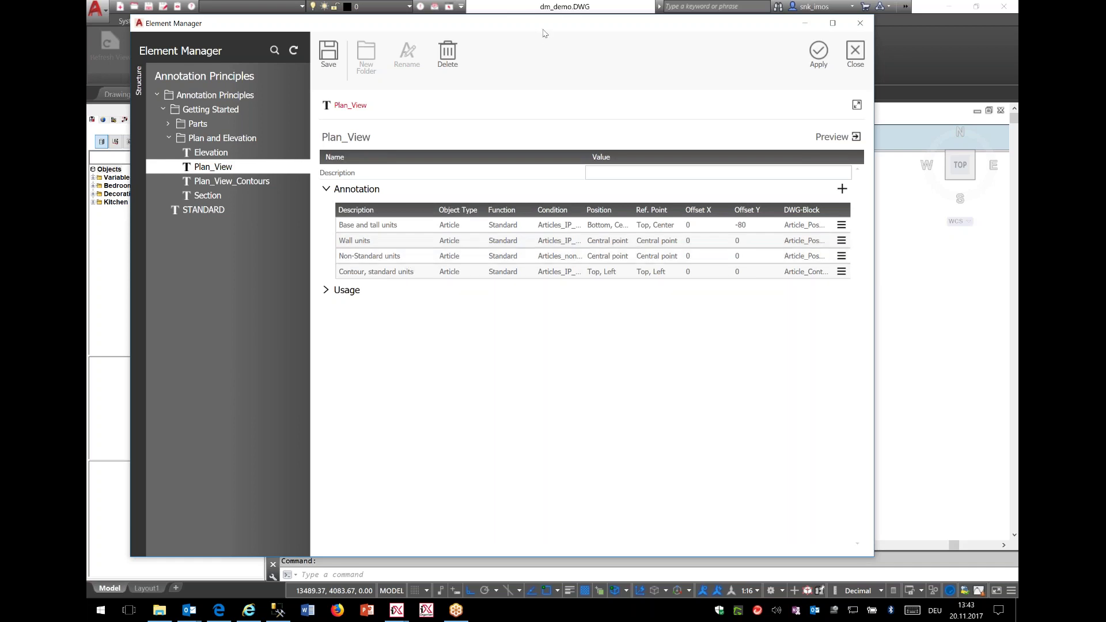
left_click_drag(544, 33, 573, 379)
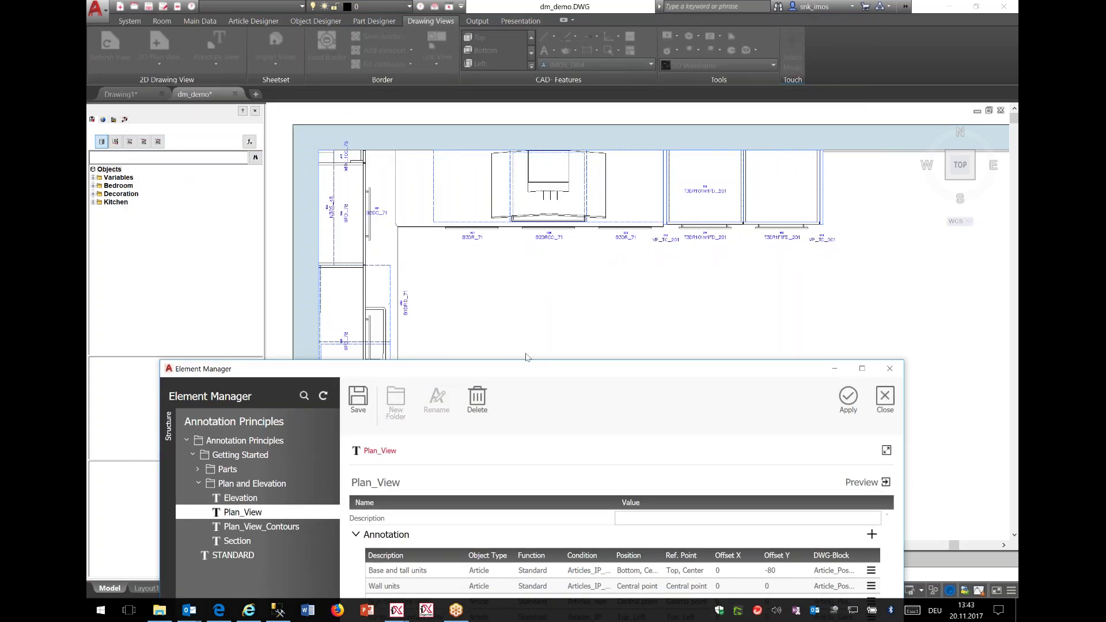
mouse_move(526, 369)
left_mouse_down()
mouse_move(562, 187)
mouse_move(454, 111)
left_mouse_up()
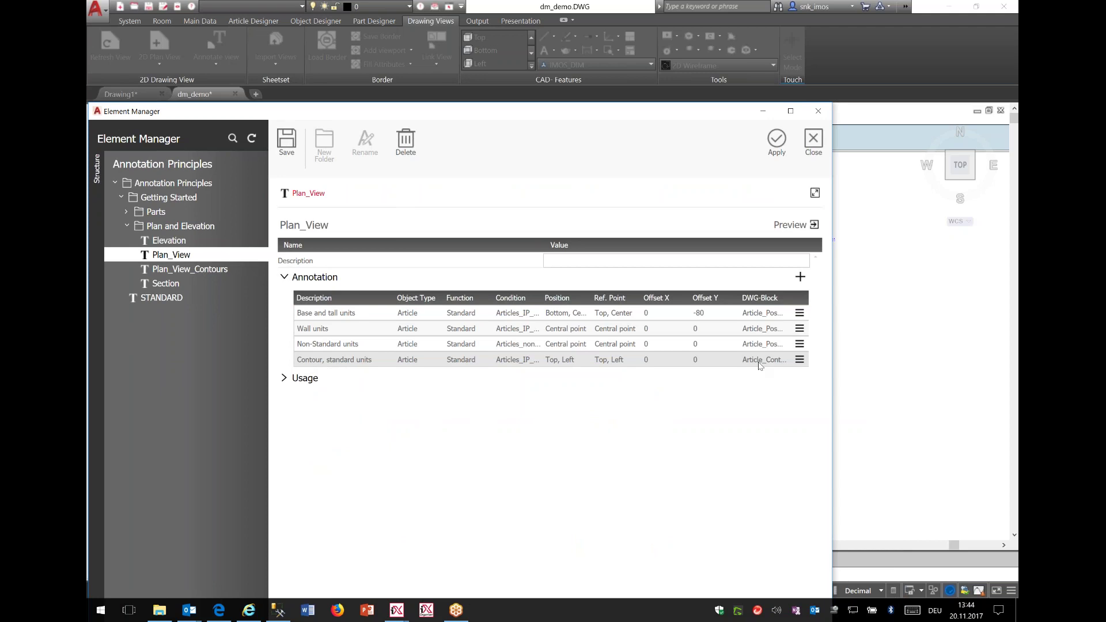
left_click_drag(654, 112, 562, 417)
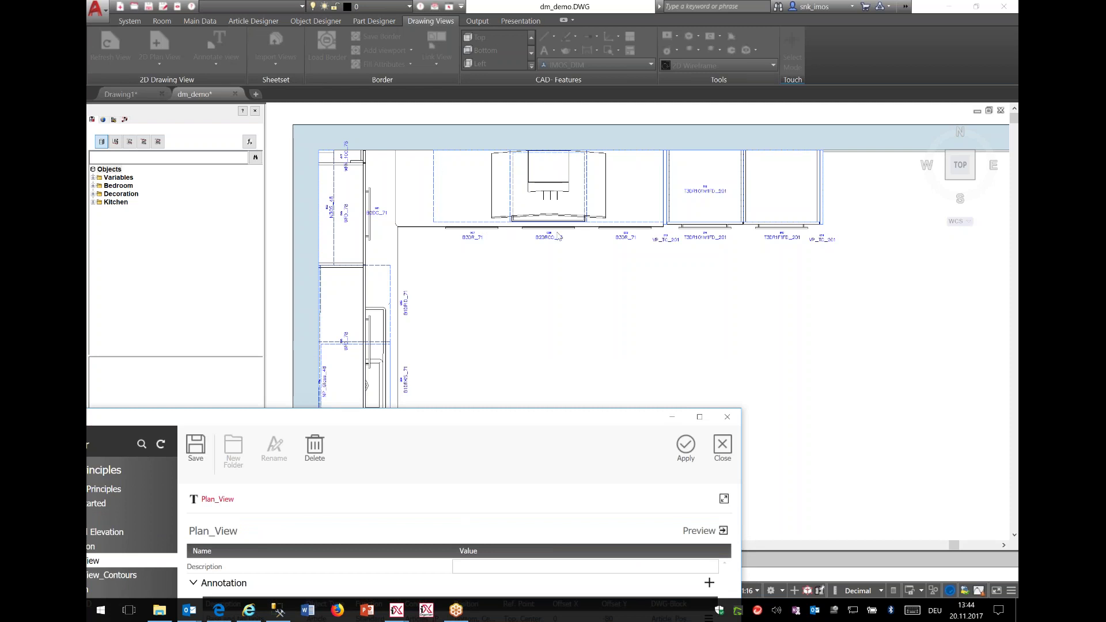
mouse_move(450, 423)
left_mouse_down()
mouse_move(672, 435)
mouse_move(701, 413)
mouse_move(585, 413)
mouse_move(608, 157)
left_mouse_up()
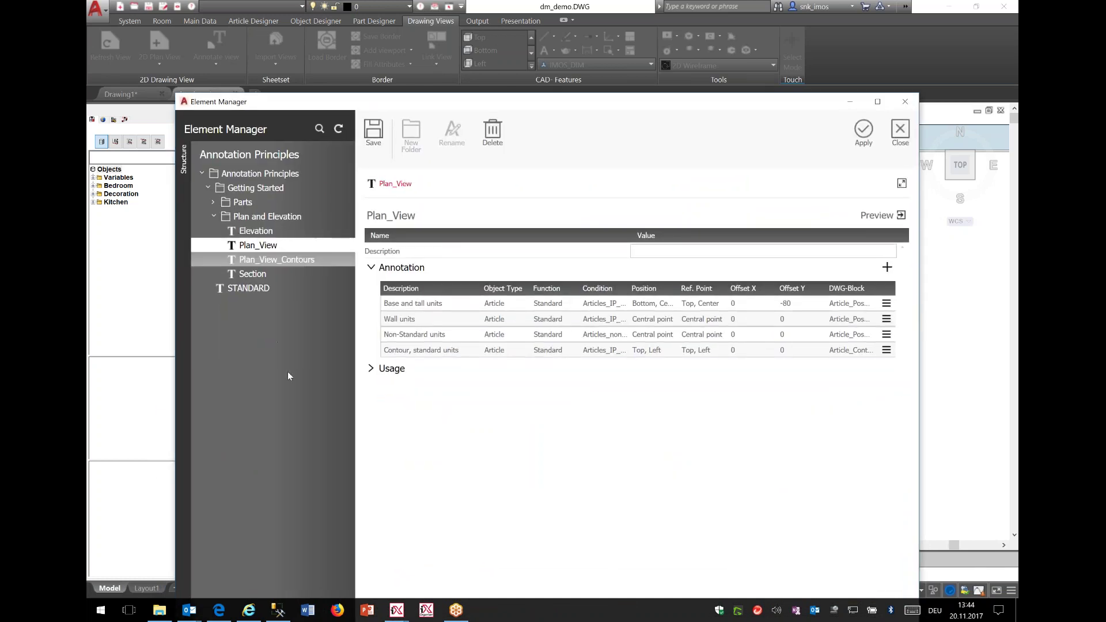
Step: Annotate the kitchen plan view with the Plan_View_Contours principle and check the contour around the corner base unit
key("Down")
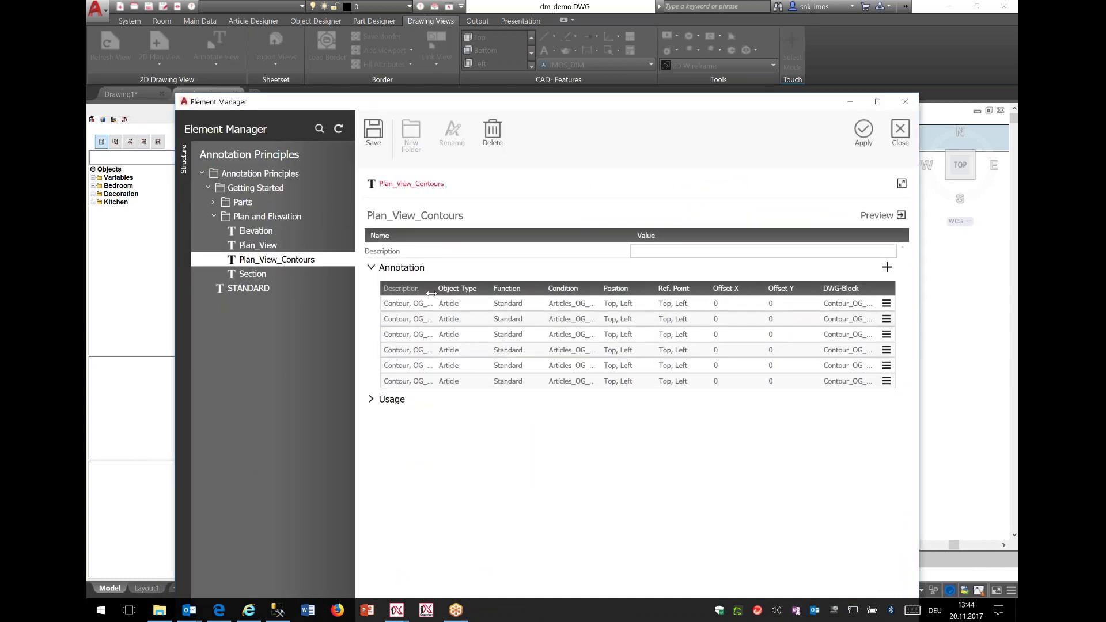
left_click_drag(454, 291, 484, 290)
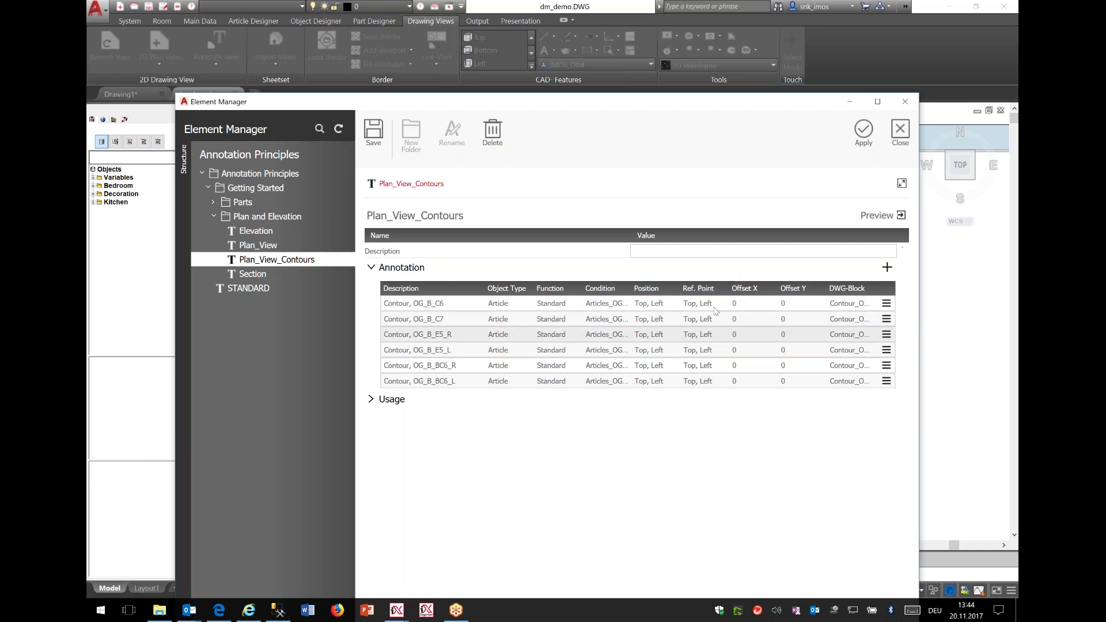
left_click(864, 131)
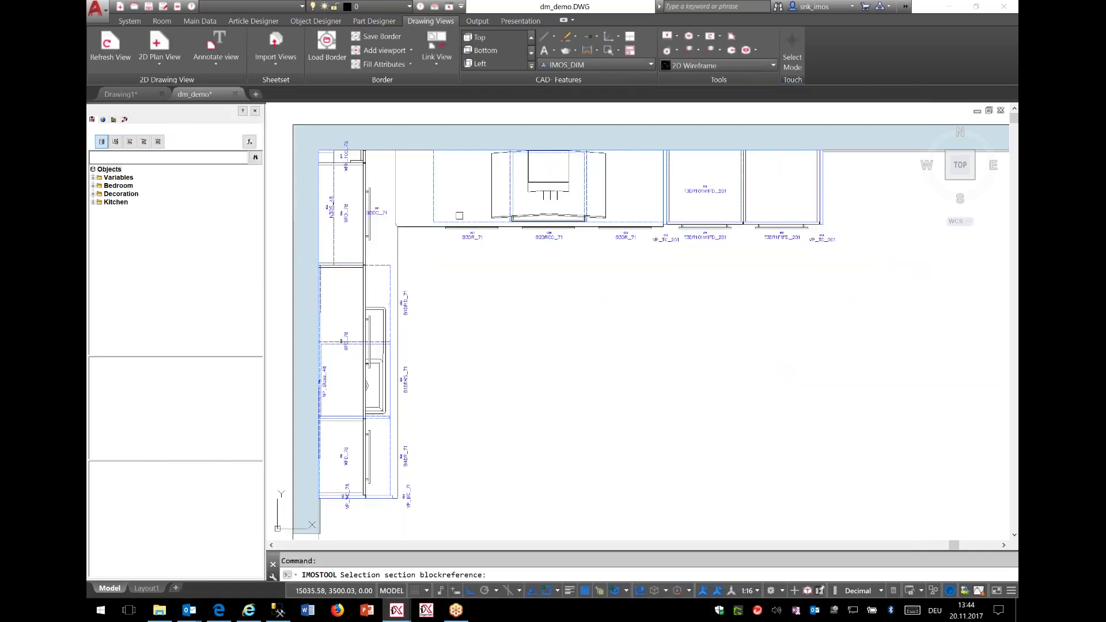
scroll(419, 228, "up", 5)
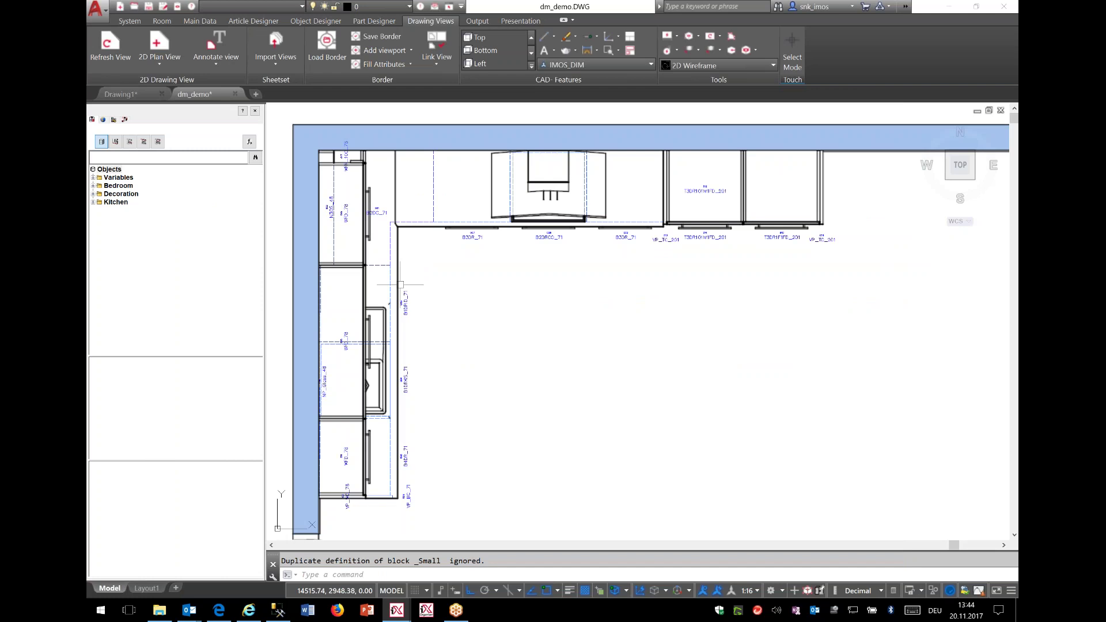
middle_click_drag(364, 190, 500, 409)
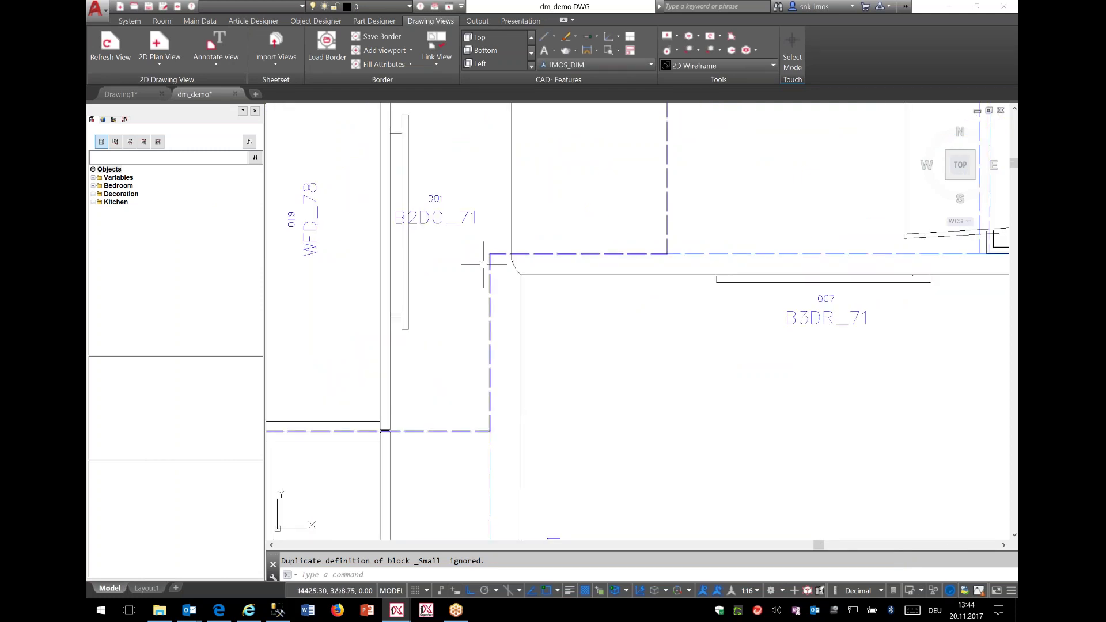
scroll(625, 248, "down", 5)
scroll(691, 300, "down", 3)
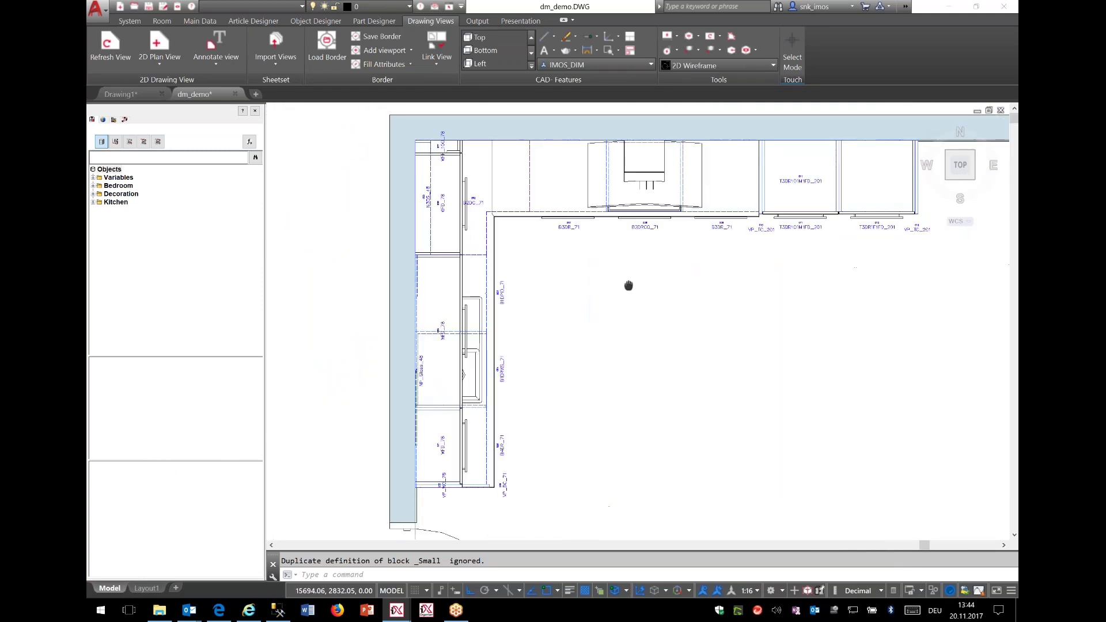
middle_click_drag(684, 279, 629, 274)
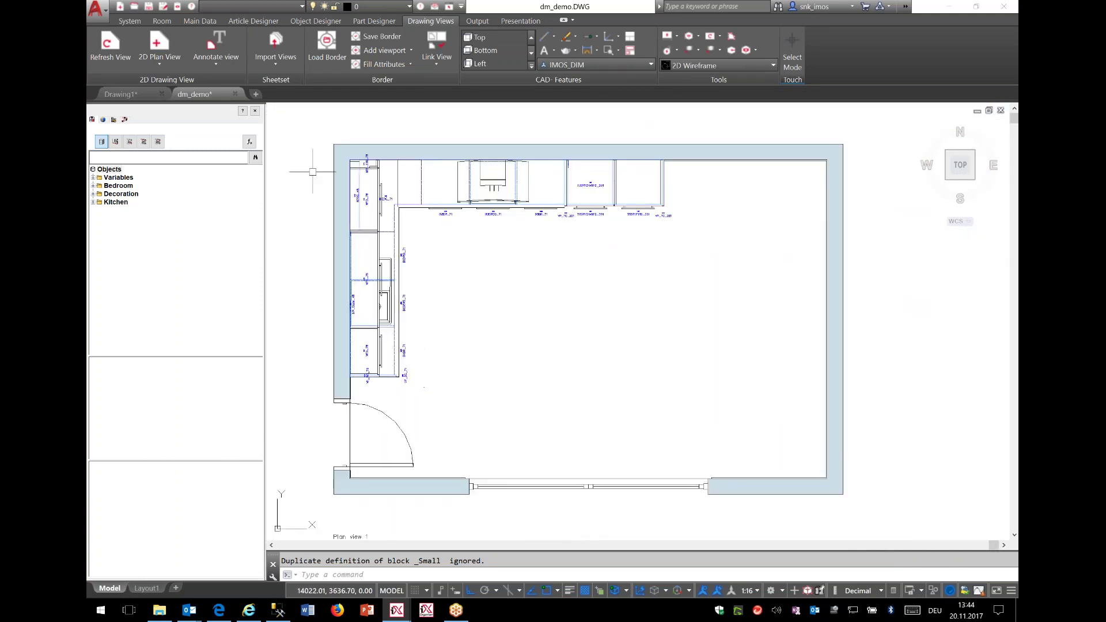
Step: Generate a 2D elevation view of the hob wall from the plan view and place it to the right of the plan
left_click(159, 62)
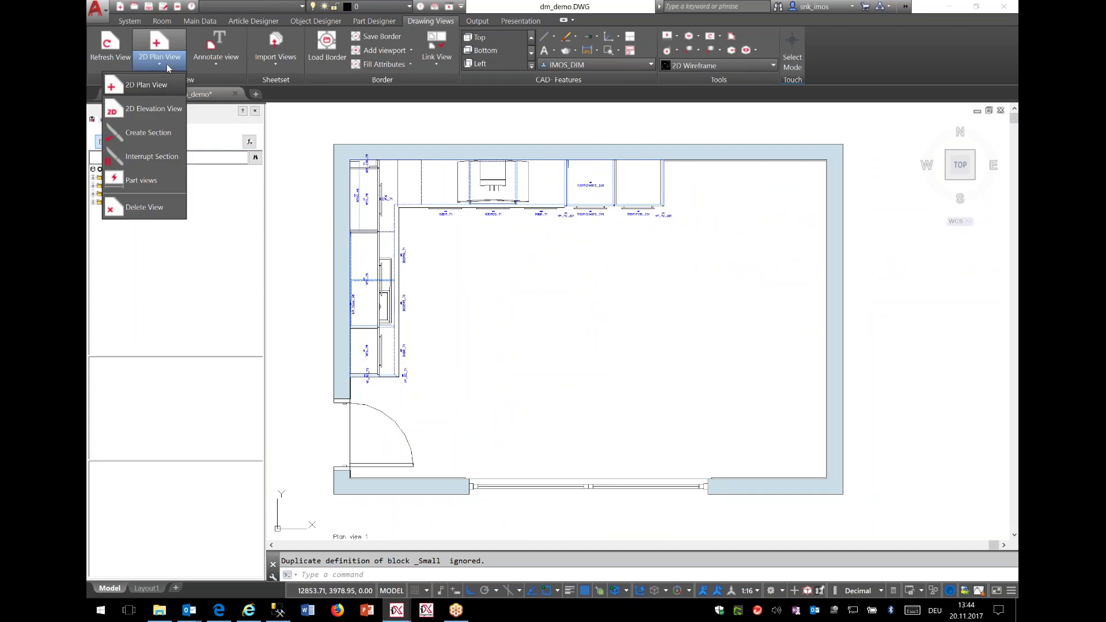
left_click(133, 113)
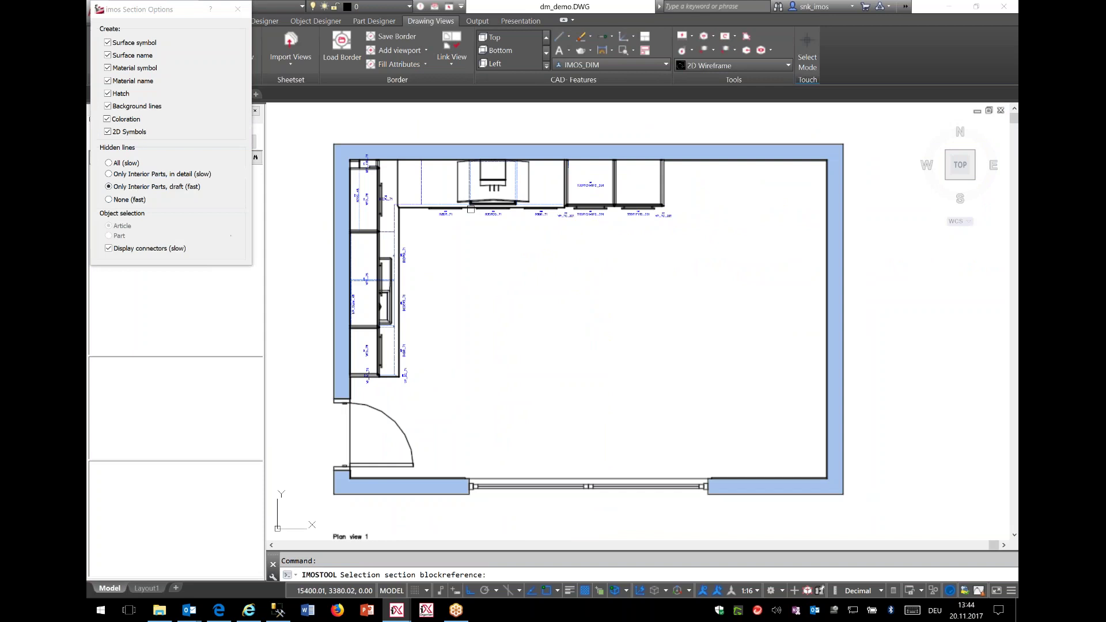
left_click(466, 211)
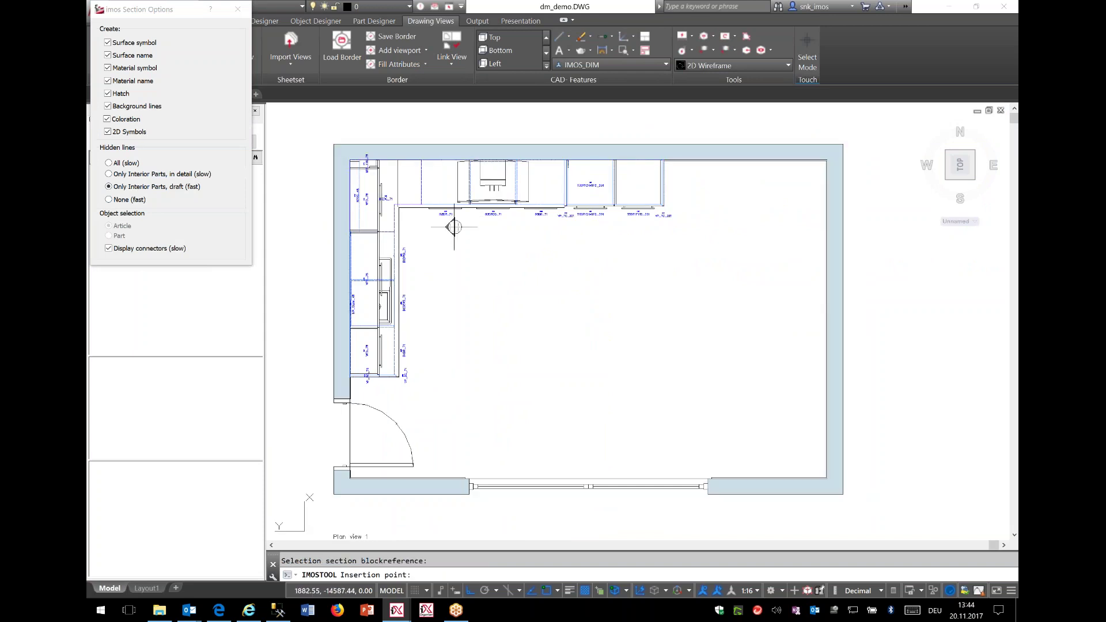
left_click(435, 239)
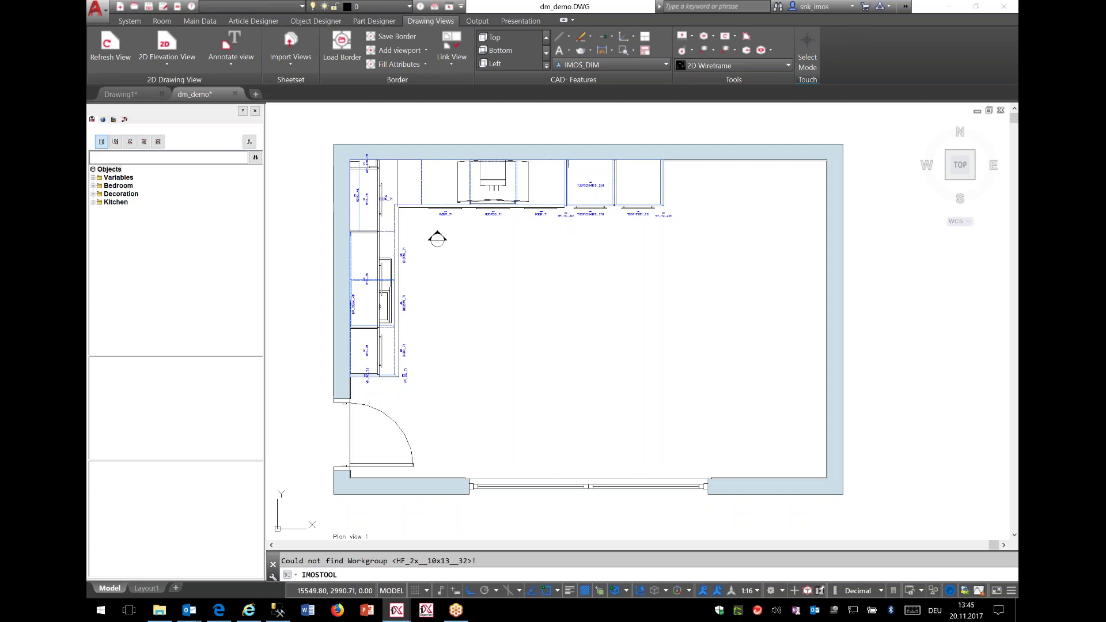
scroll(692, 342, "down", 2)
middle_click_drag(693, 341, 375, 352)
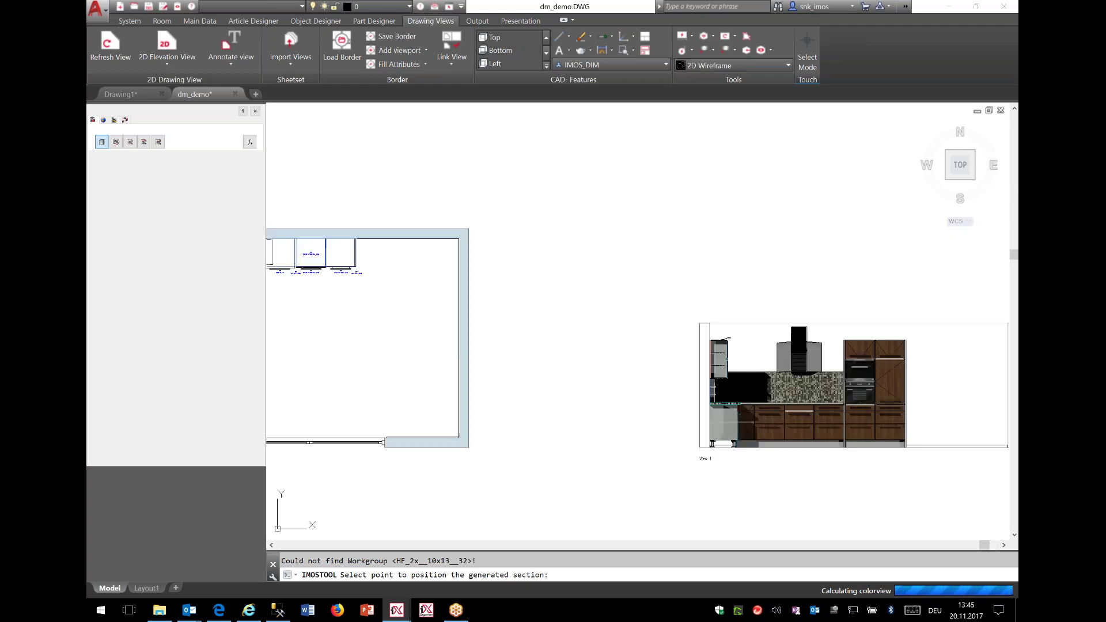
mouse_move(946, 388)
middle_mouse_down()
mouse_move(671, 346)
mouse_move(718, 340)
middle_mouse_up()
Step: Refresh the kitchen elevation view without coloration so that it is drawn as lines only
scroll(649, 344, "up", 3)
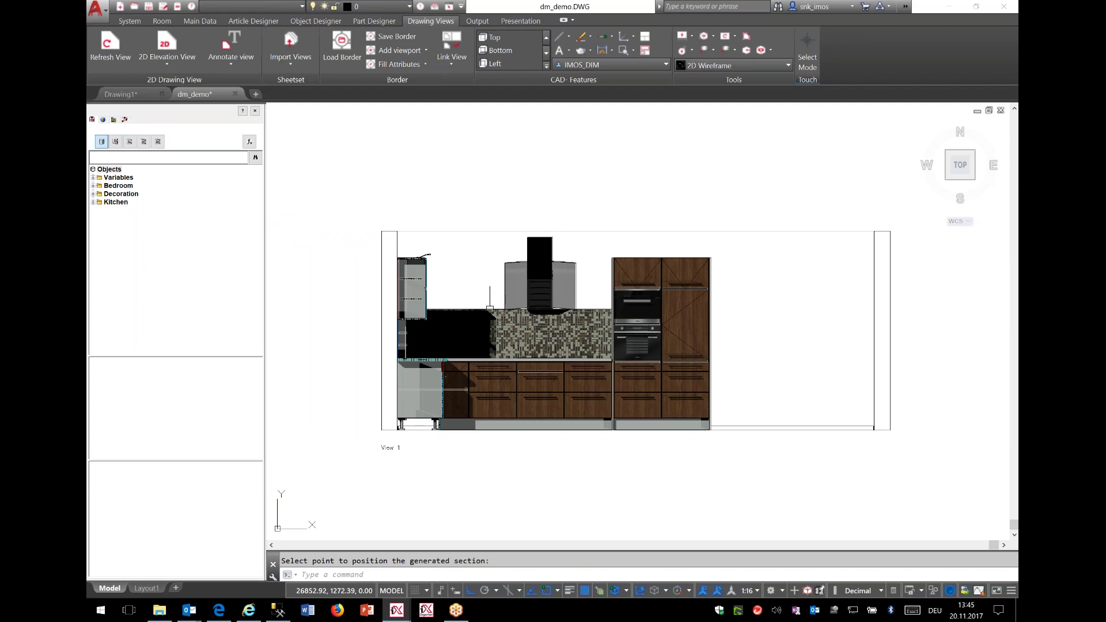
scroll(480, 314, "up", 2)
mouse_move(480, 314)
middle_mouse_down()
mouse_move(458, 299)
mouse_move(444, 305)
middle_mouse_up()
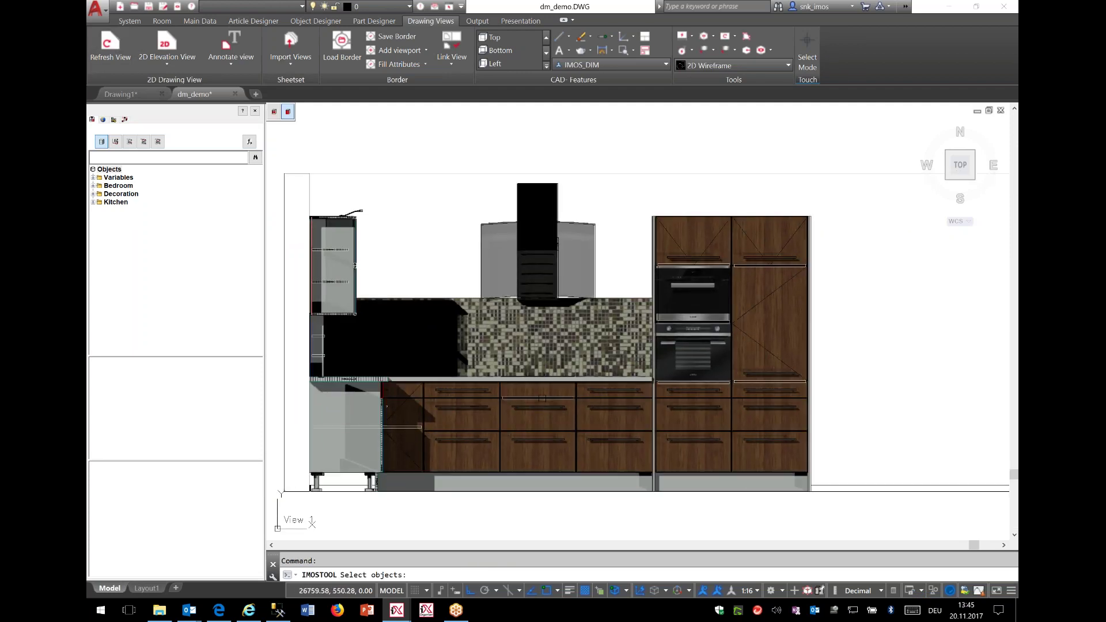
left_click(200, 75)
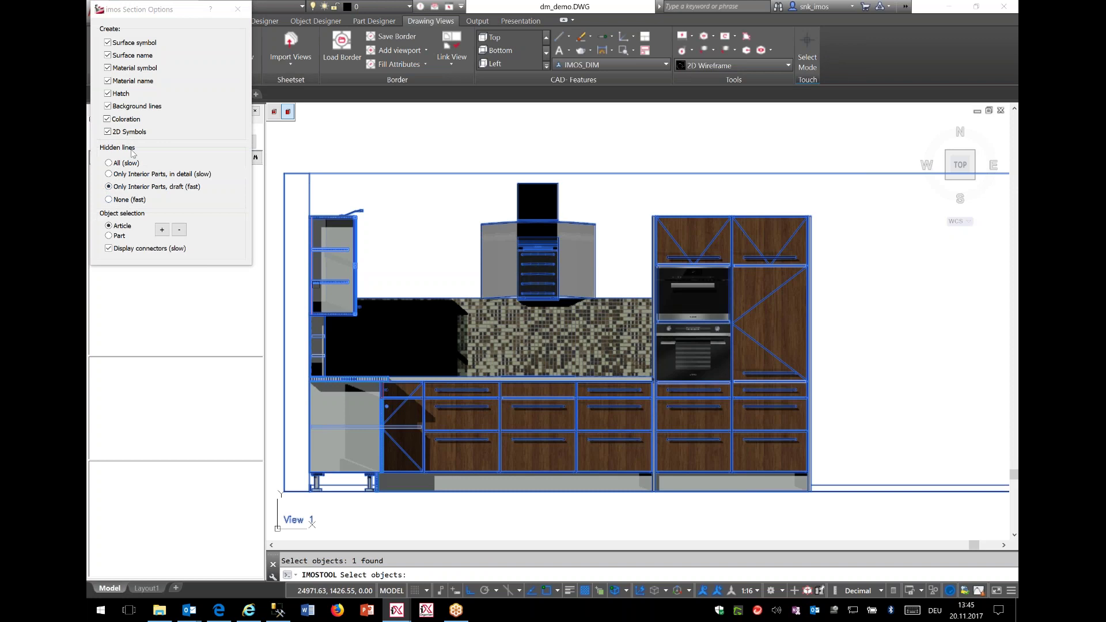
key("Return")
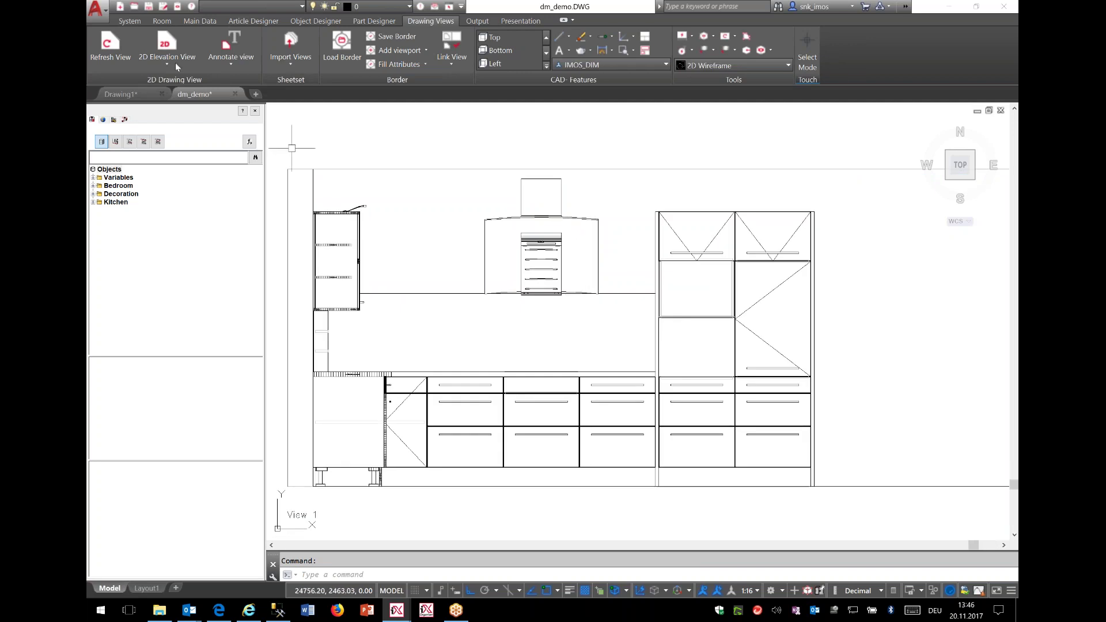
Step: Annotate the kitchen elevation view with the Elevation annotation principle
left_click(223, 57)
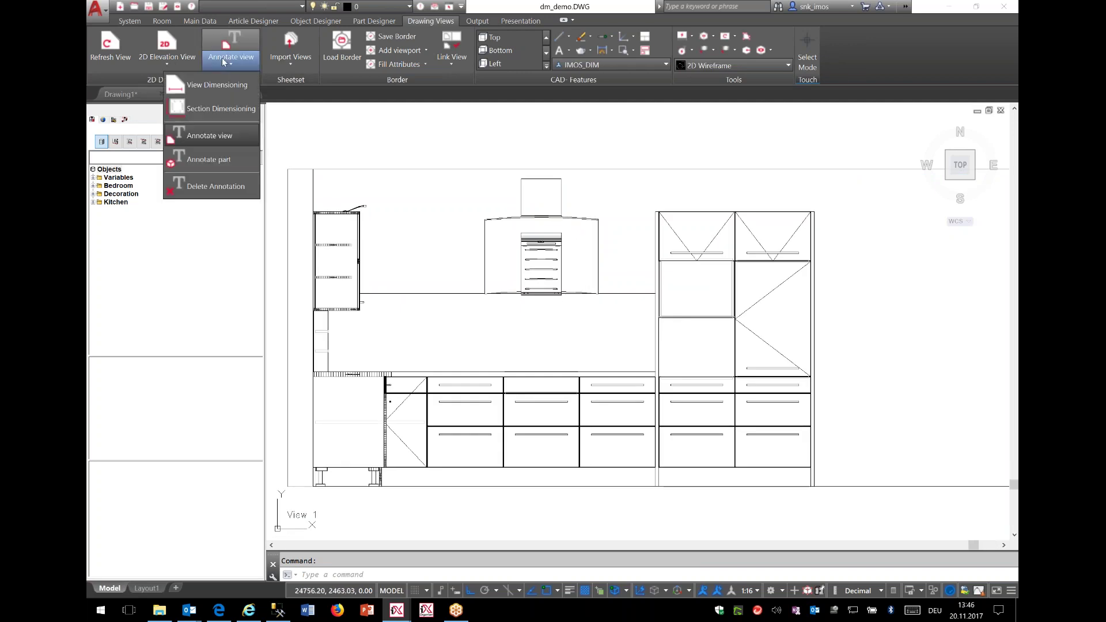
left_click(202, 138)
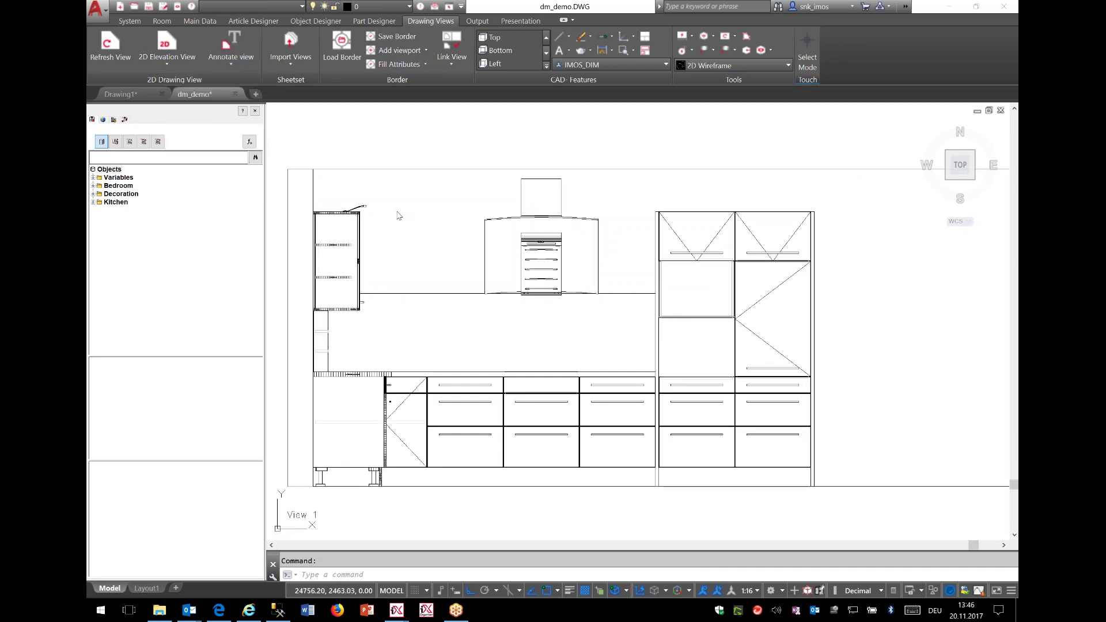
left_click(241, 231)
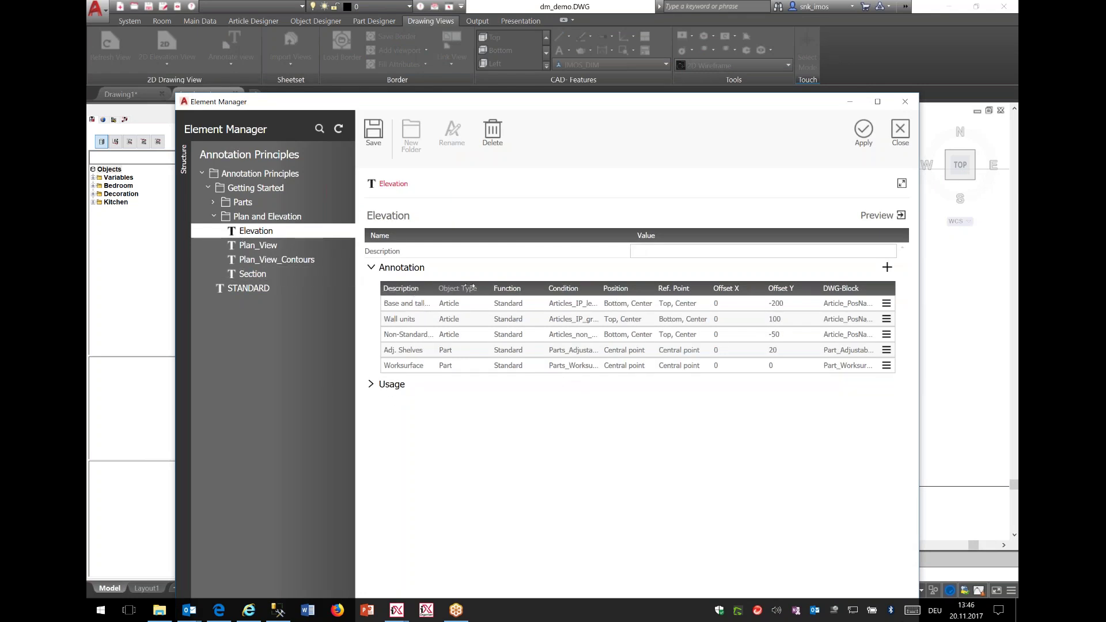
left_click(863, 151)
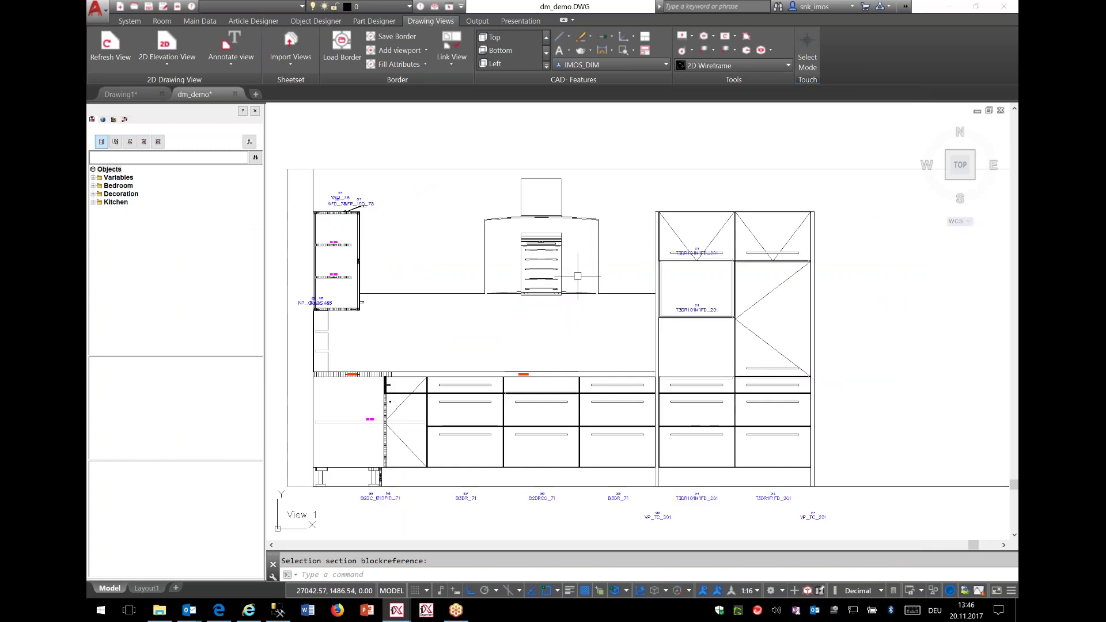
Step: Examine the position numbers and article names beneath the base units, tall units and side panels in the elevation view
middle_click_drag(541, 300, 568, 214)
scroll(562, 196, "down", 2)
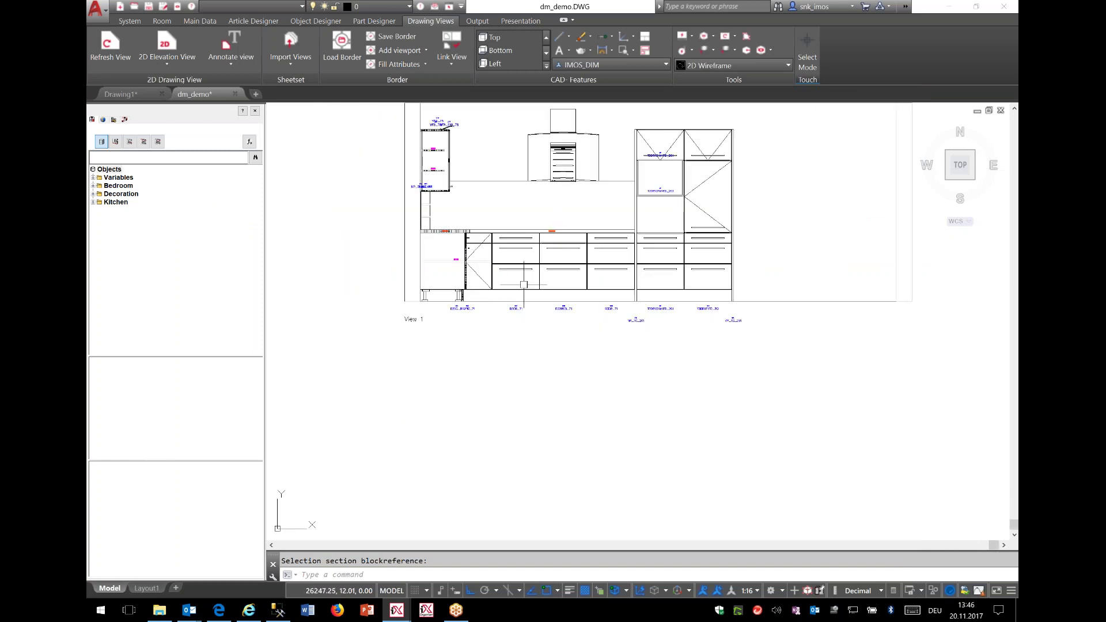
scroll(483, 294, "up", 4)
middle_click_drag(481, 290, 519, 278)
scroll(558, 348, "up", 1)
scroll(558, 336, "up", 1)
middle_click_drag(558, 336, 414, 454)
scroll(415, 452, "down", 1)
left_click(435, 441)
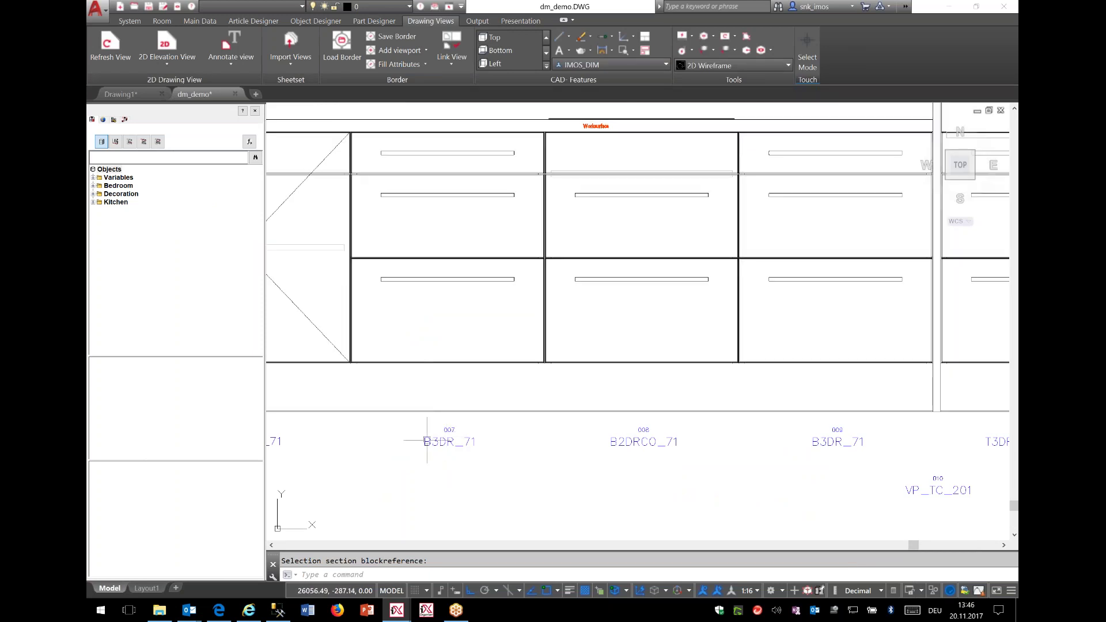
scroll(448, 443, "down", 1)
middle_click_drag(501, 403, 328, 406)
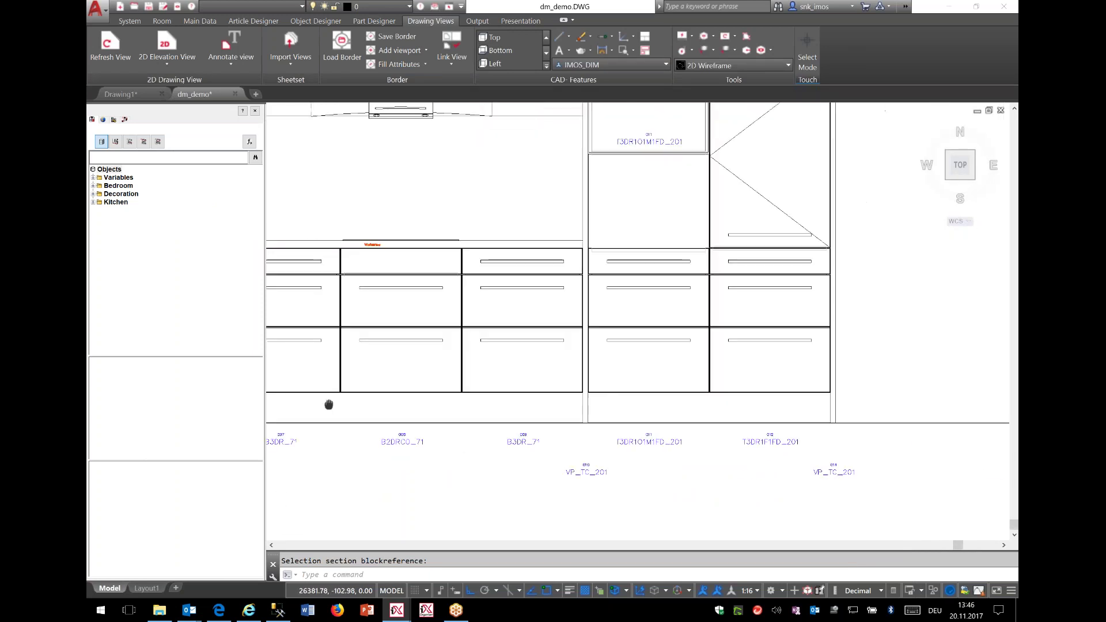
middle_click_drag(570, 331, 482, 336)
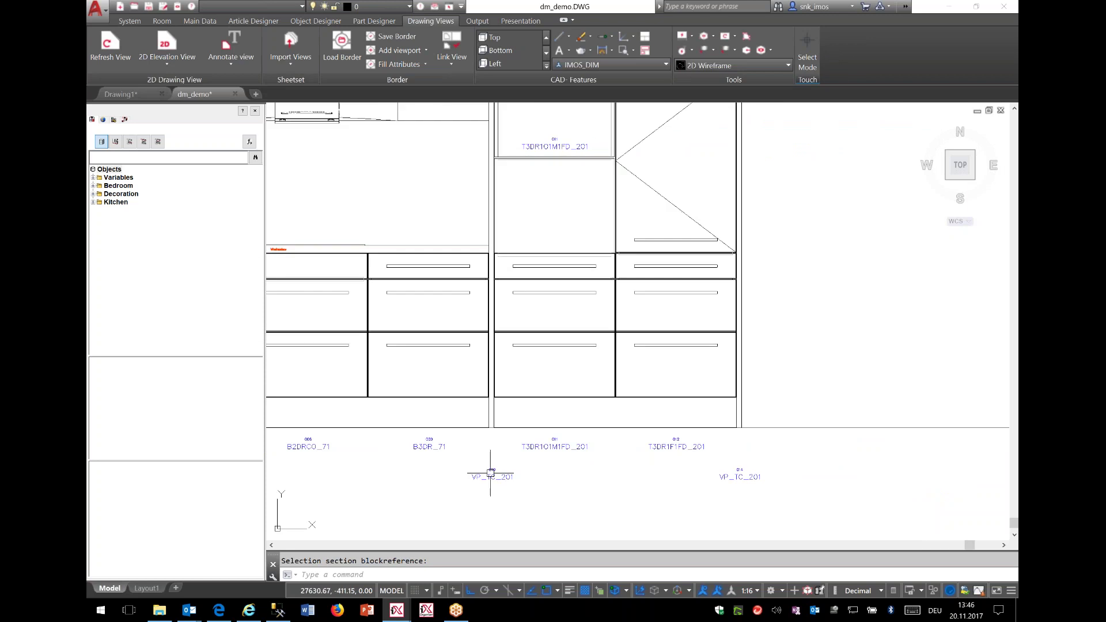
Step: Inspect the article labels placed inside the tall oven unit in the elevation view
middle_click_drag(501, 277, 691, 454)
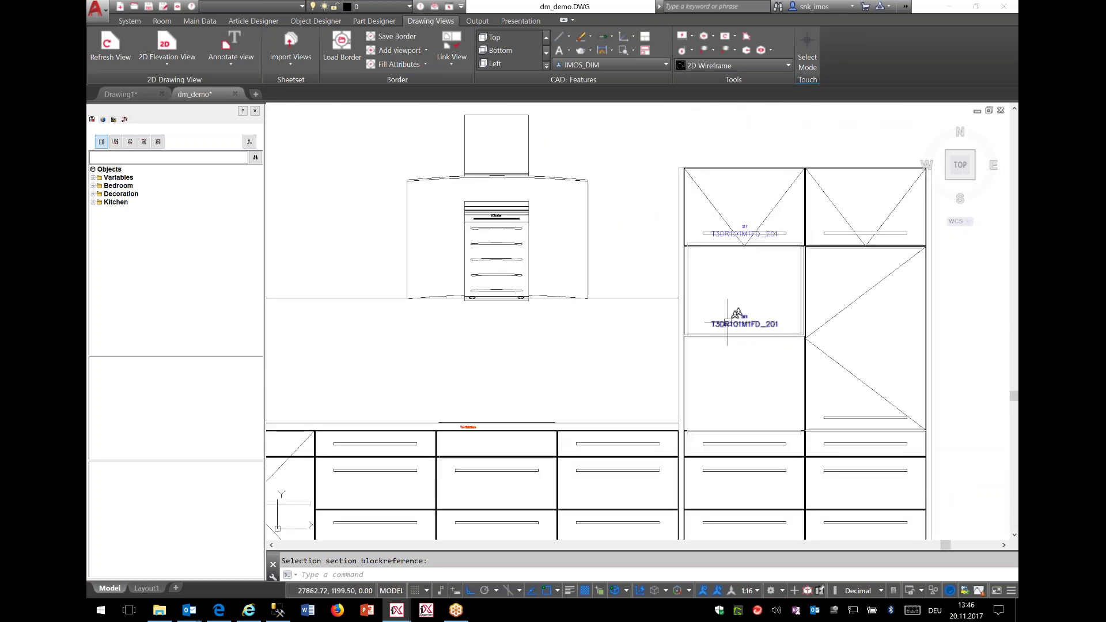
scroll(727, 321, "up", 2)
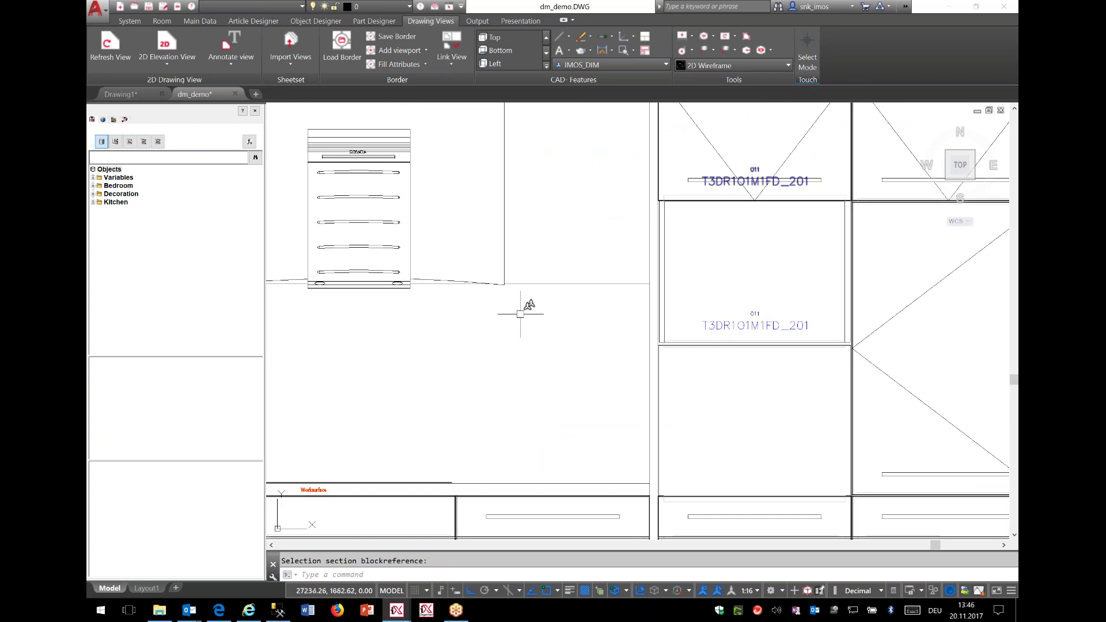
middle_click_drag(463, 355, 491, 351)
scroll(461, 299, "down", 5)
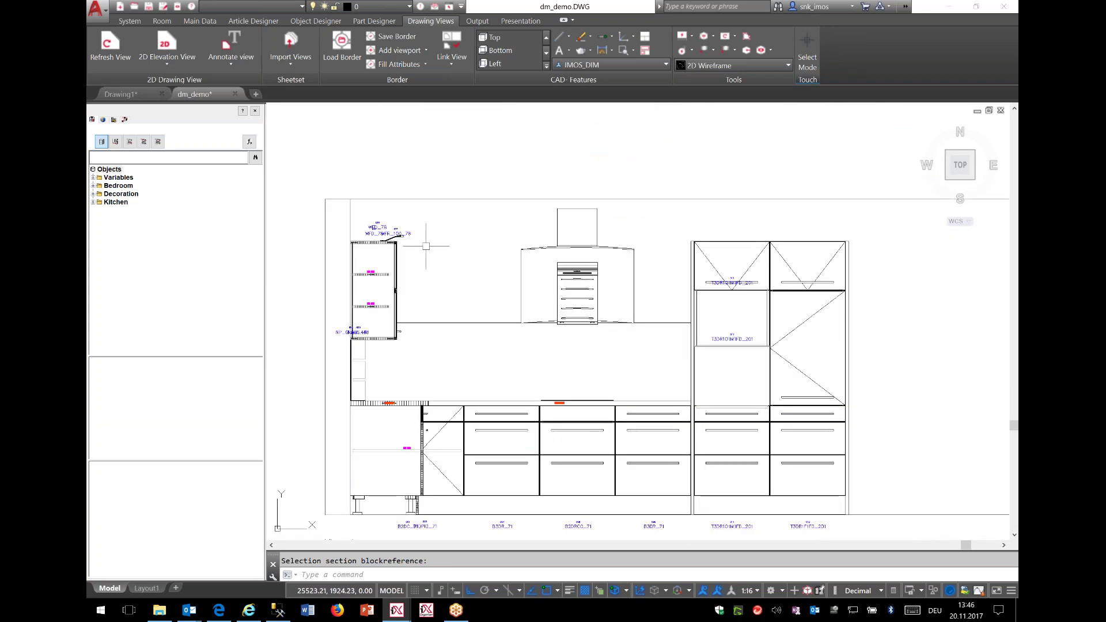
Step: Inspect the article labels around the sectioned wall unit and the Adj. Shelf labels above its shelves
scroll(430, 231, "up", 1)
scroll(391, 374, "up", 4)
scroll(441, 246, "down", 1)
scroll(441, 246, "up", 3)
middle_click_drag(441, 246, 539, 499)
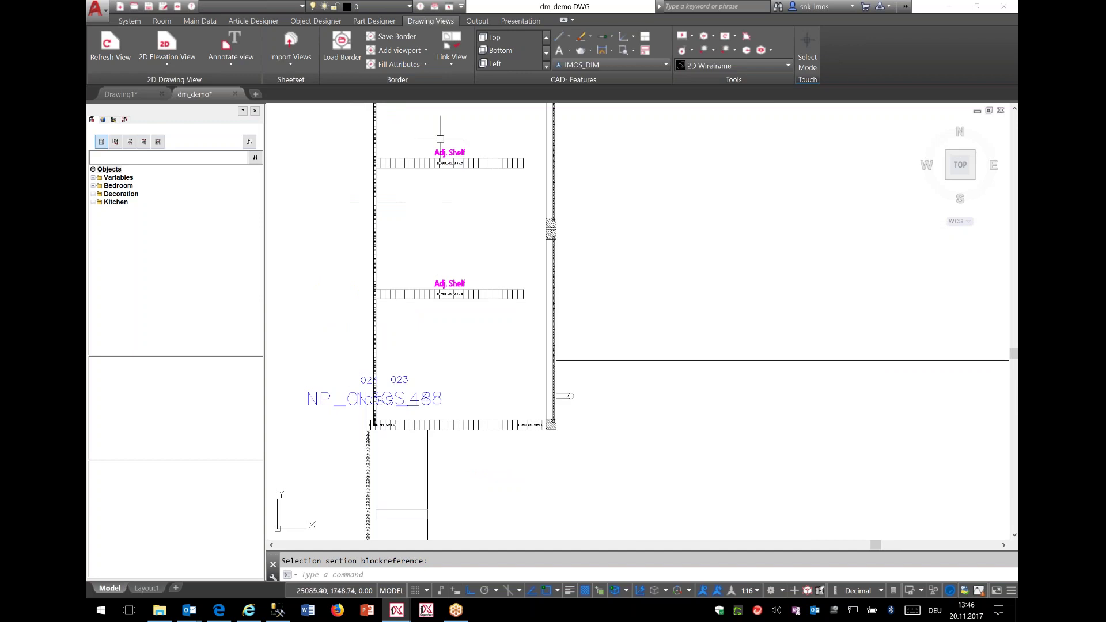
scroll(438, 127, "up", 4)
scroll(430, 136, "up", 1)
scroll(429, 135, "down", 1)
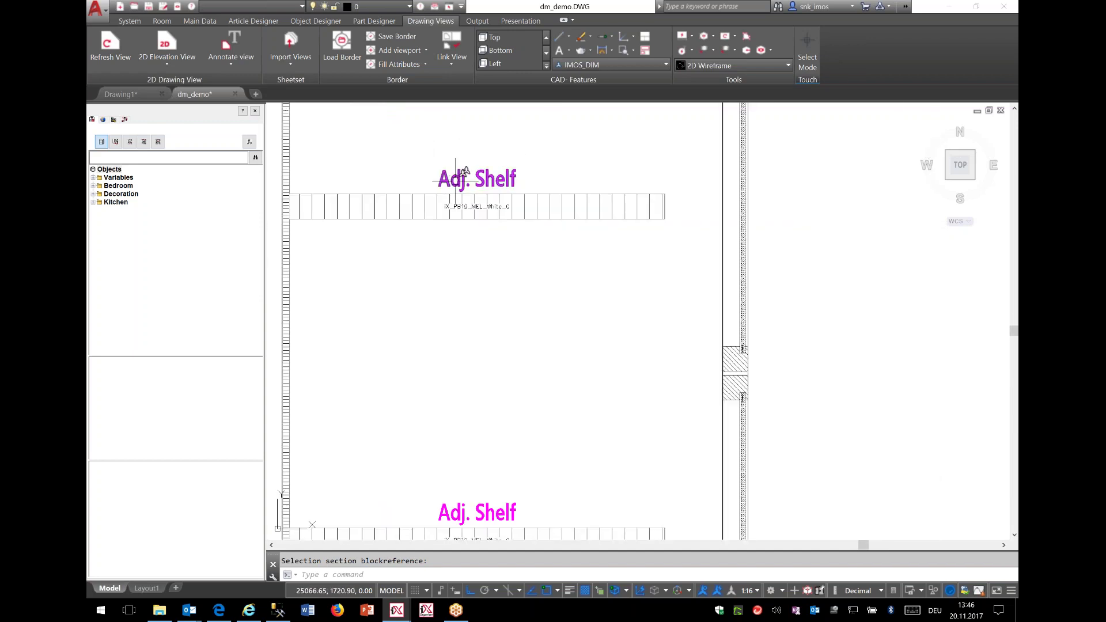
Step: Check the Worksurface label on the worktop, including its placement within the whole elevation view
scroll(494, 291, "down", 4)
scroll(655, 370, "down", 4)
mouse_move(655, 370)
middle_mouse_down()
mouse_move(479, 242)
mouse_move(508, 202)
middle_mouse_up()
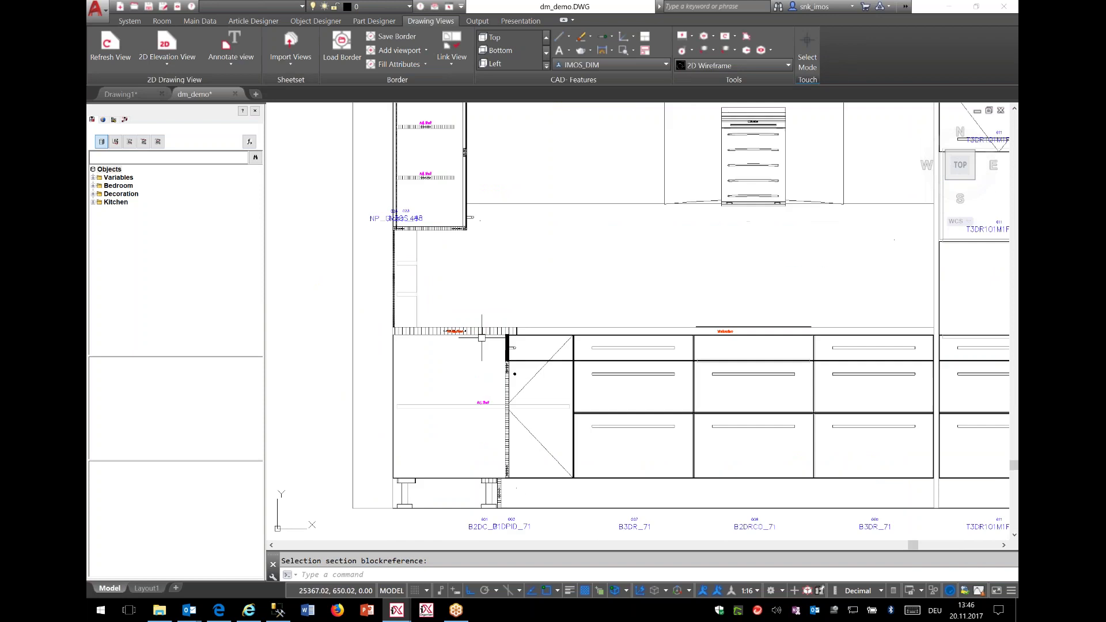
scroll(477, 341, "up", 2)
scroll(582, 314, "up", 4)
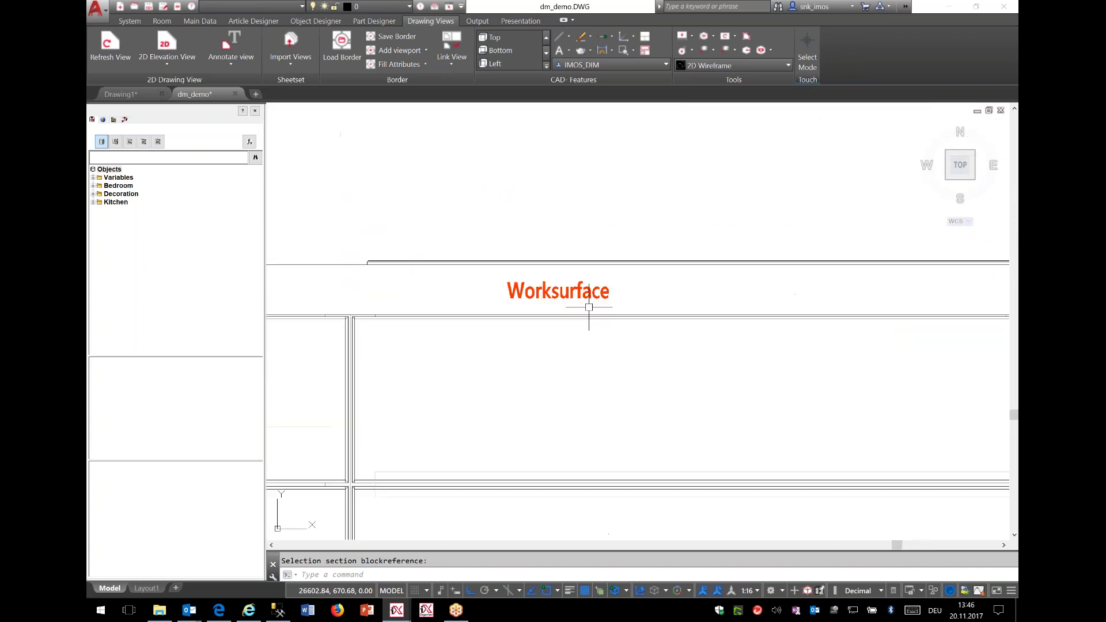
scroll(588, 327, "down", 6)
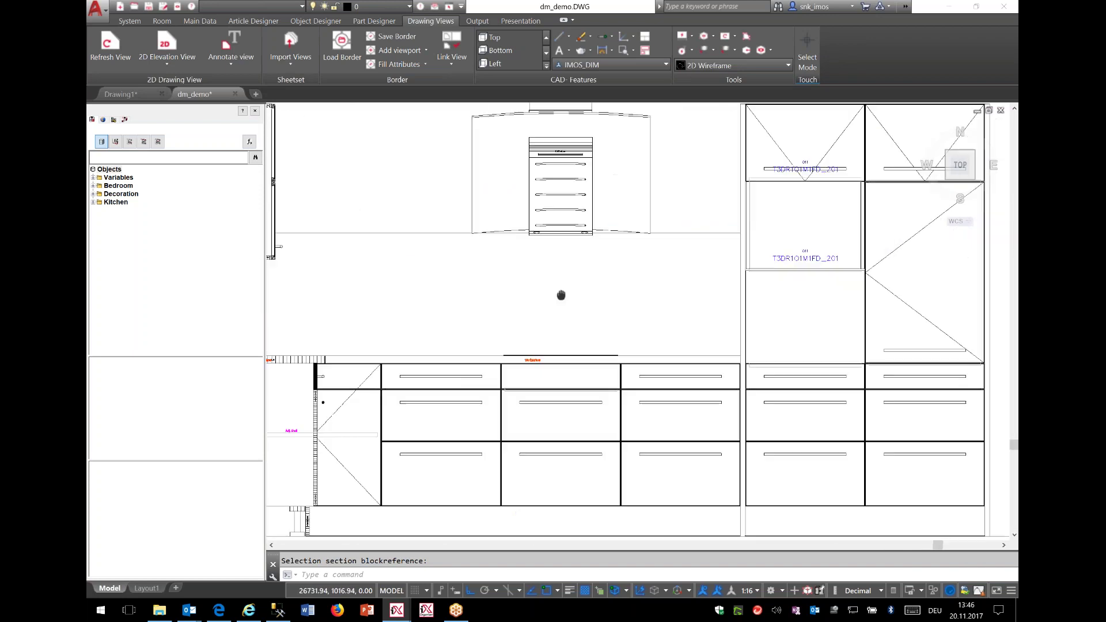
middle_click_drag(544, 269, 534, 243)
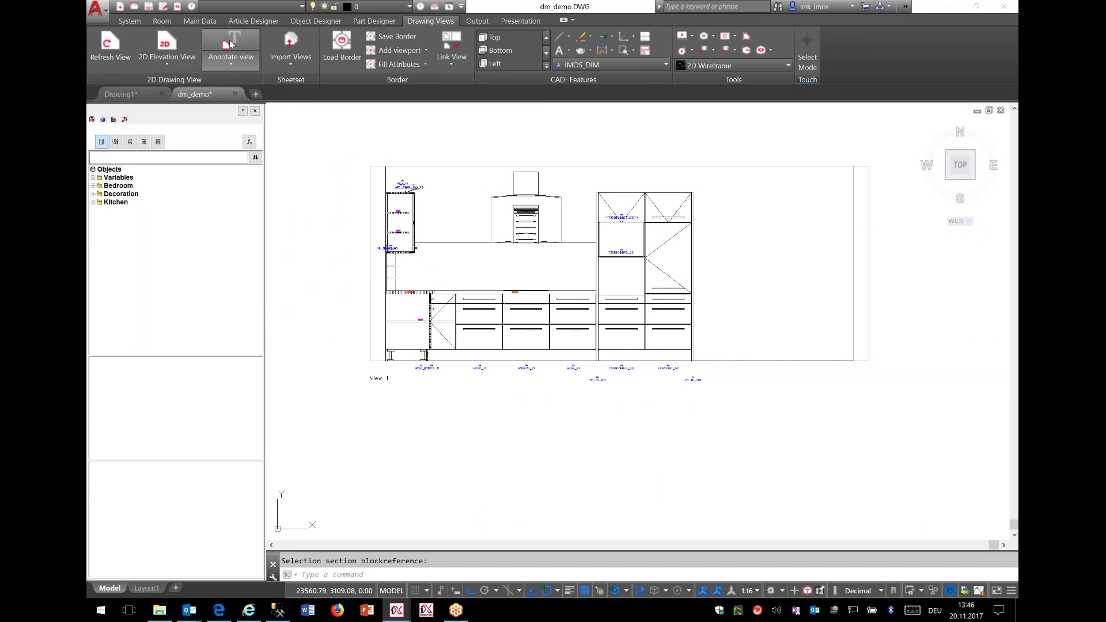
Step: Open the Elevation annotation principle, widen its description column to review the entries, and close it without applying
left_click(231, 44)
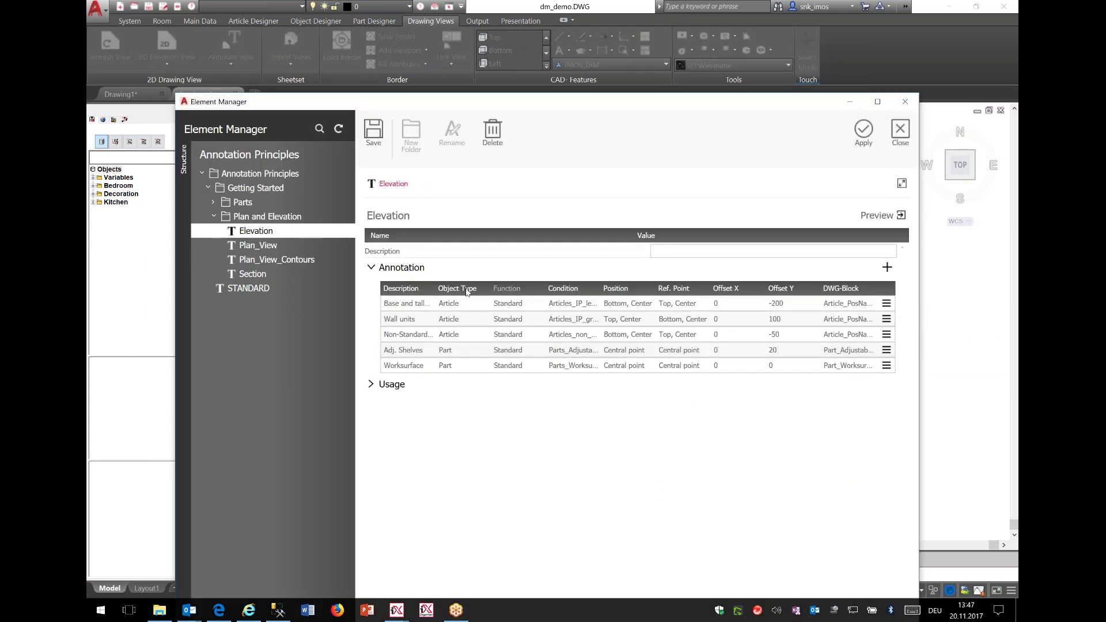
left_click_drag(436, 290, 483, 291)
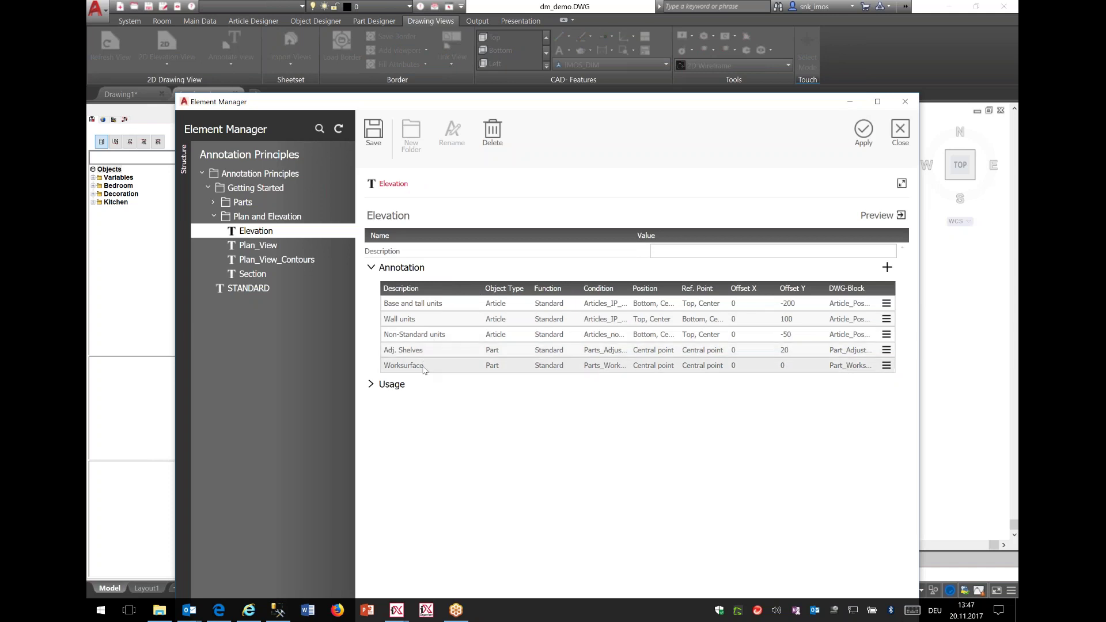
left_click(910, 136)
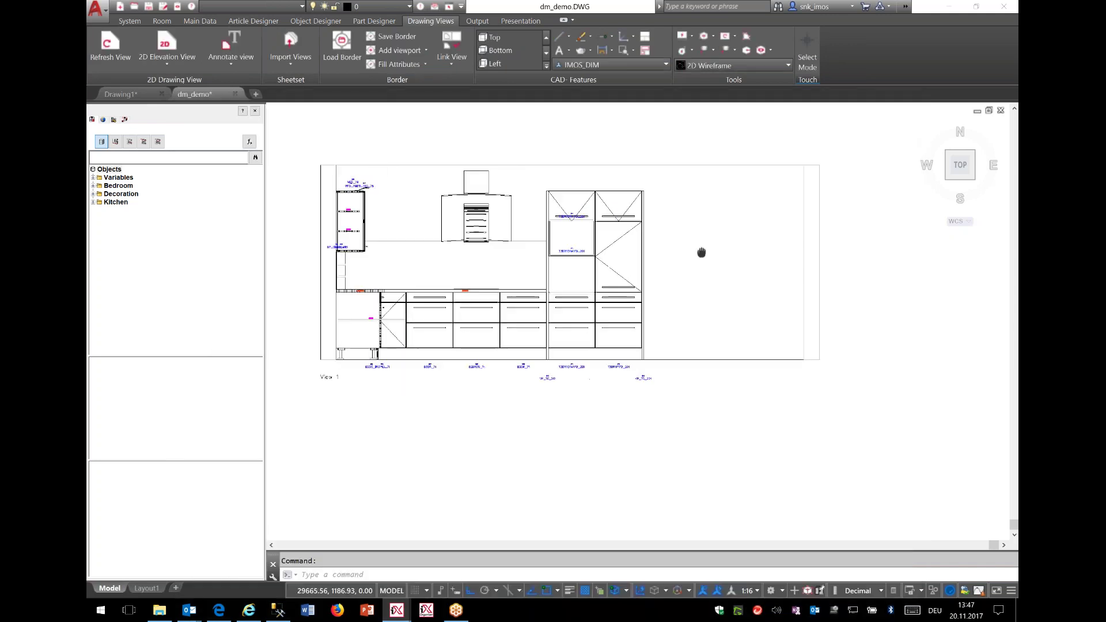
Step: Create vertical section A-A through the outer tall unit, viewed toward the hob, and place it to the right of the elevation view
left_click(183, 68)
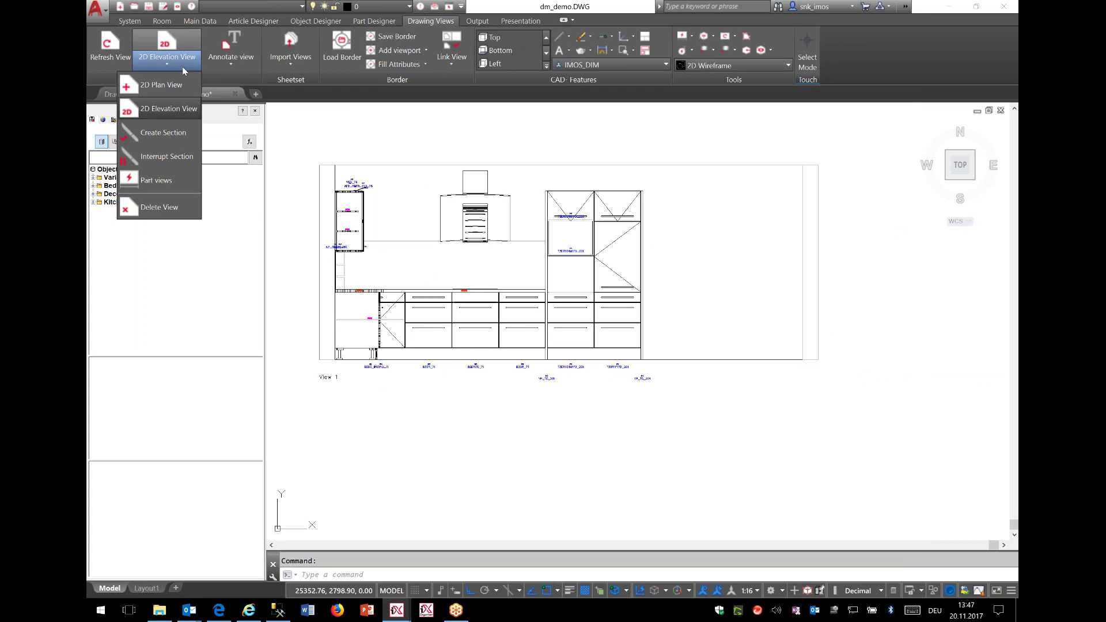
left_click(178, 137)
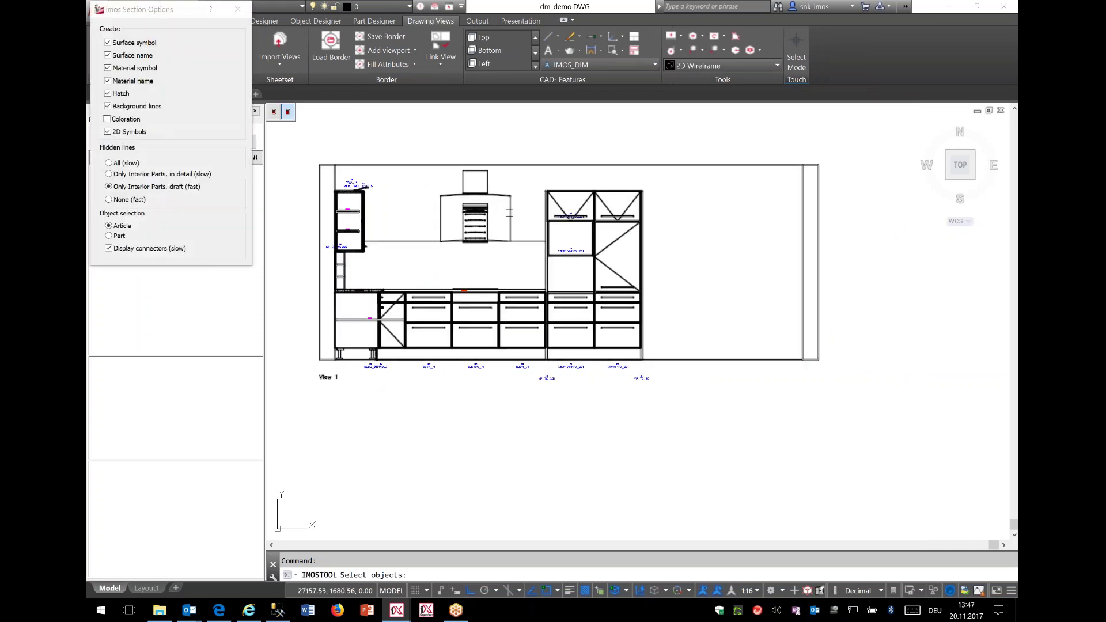
middle_click_drag(523, 259, 450, 261)
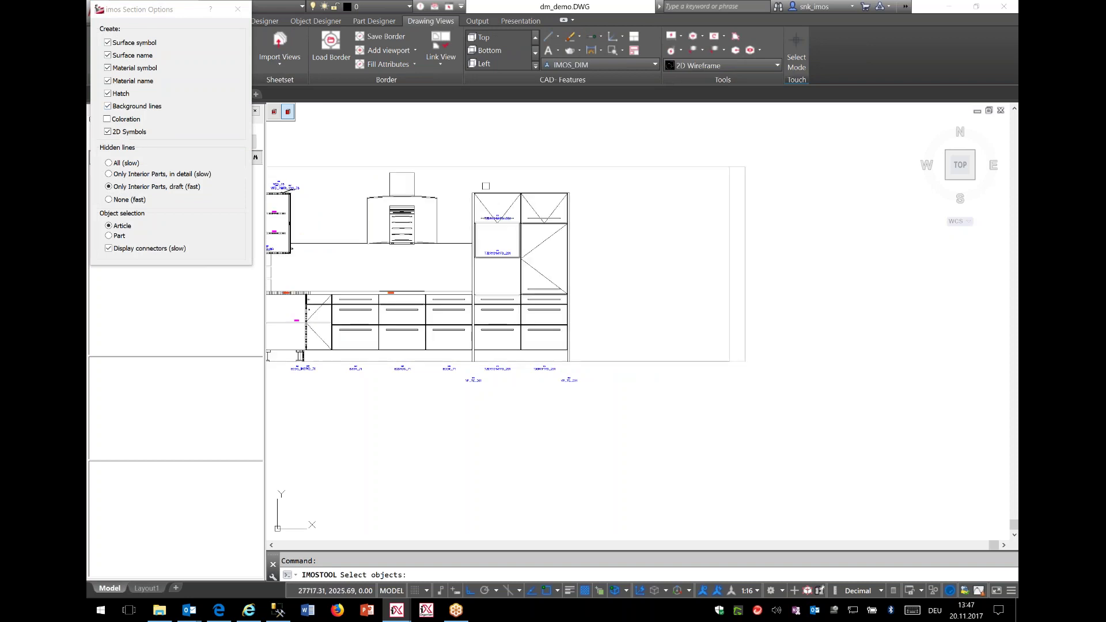
left_click(541, 191)
key("Return")
left_click(547, 180)
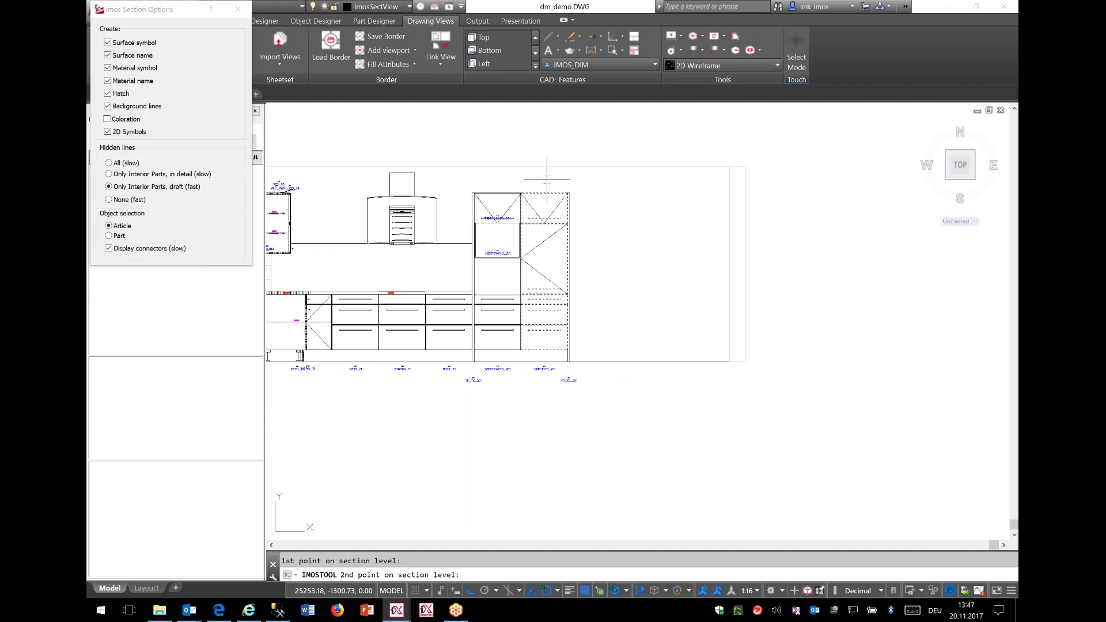
left_click(547, 404)
key("Return")
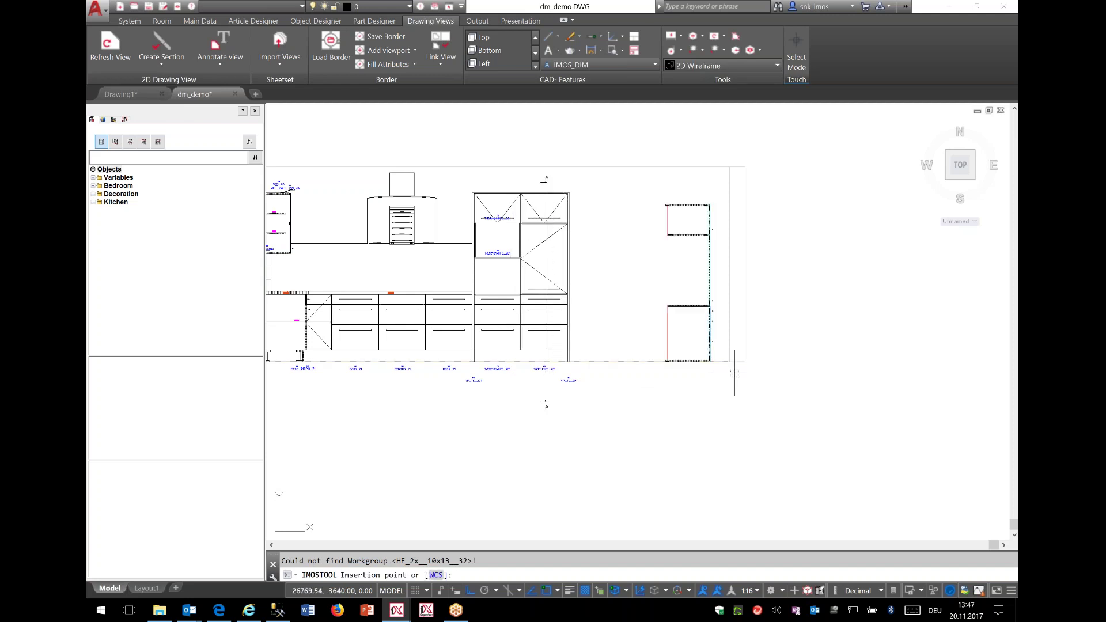
left_click(886, 371)
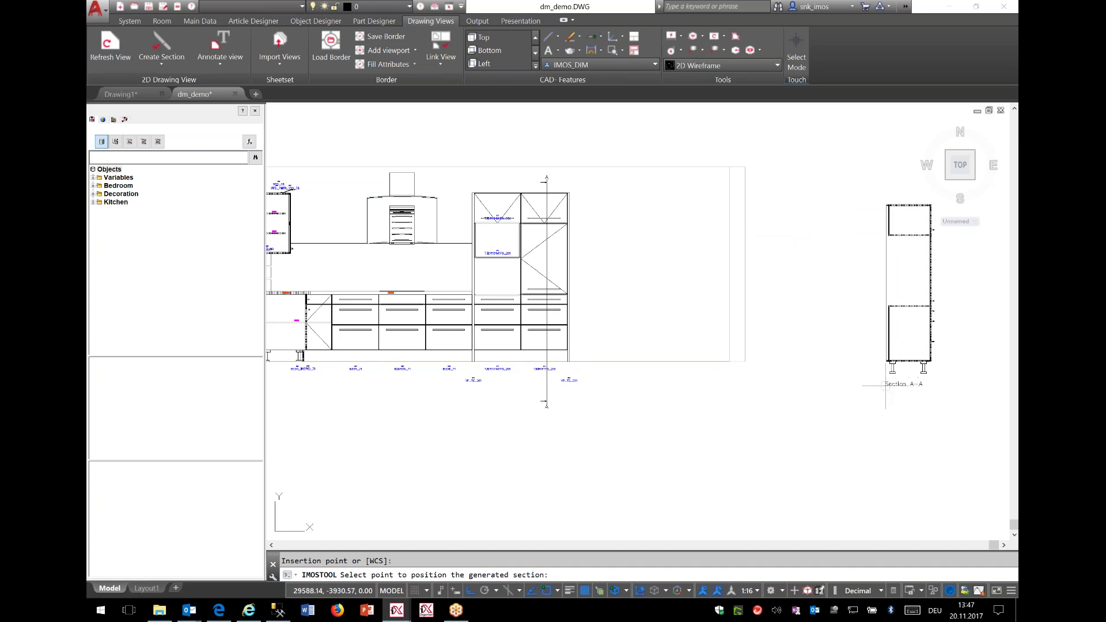
left_click(886, 386)
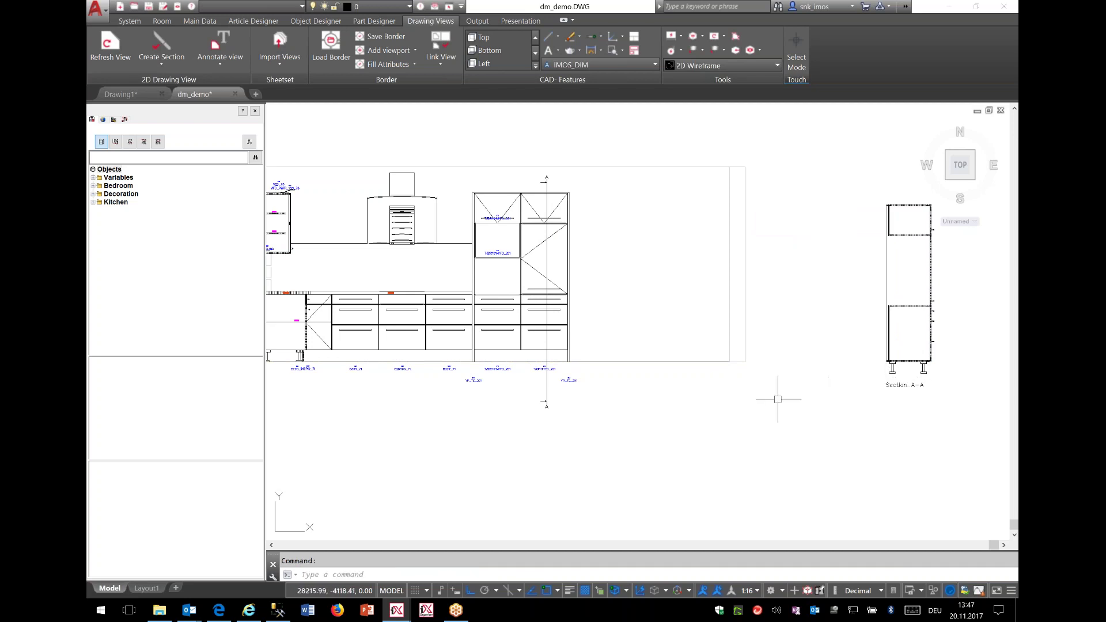
Step: Delete section A-A from the outer tall unit
left_click(161, 61)
left_click(149, 207)
left_click(546, 183)
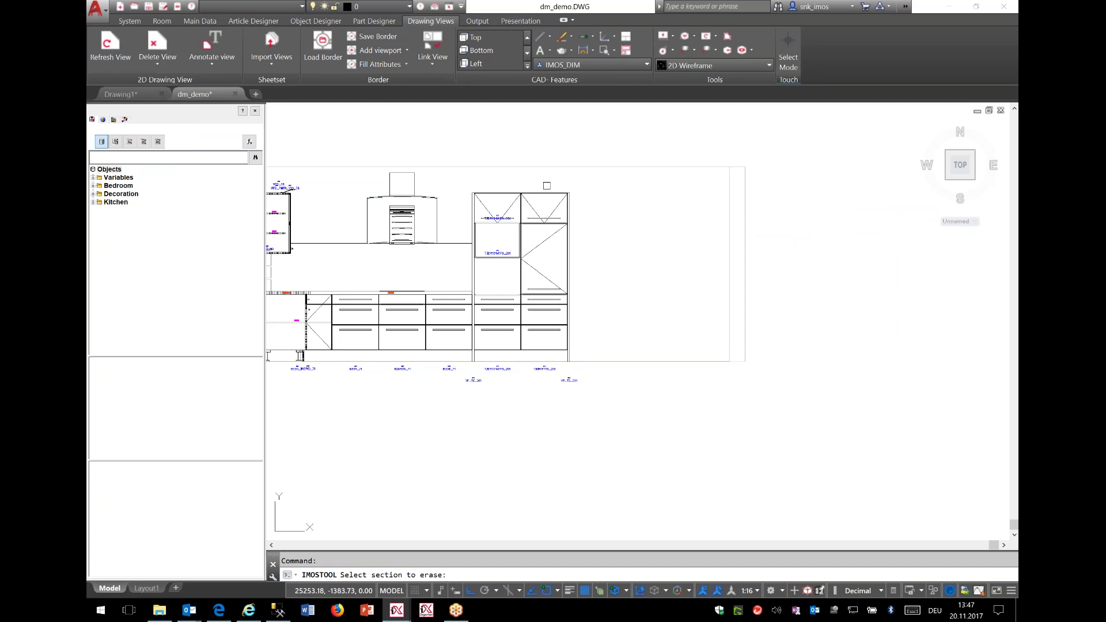
Step: Create vertical section A through the outer tall unit, viewed away from the hob, and place it to the right of the elevation
left_click(157, 58)
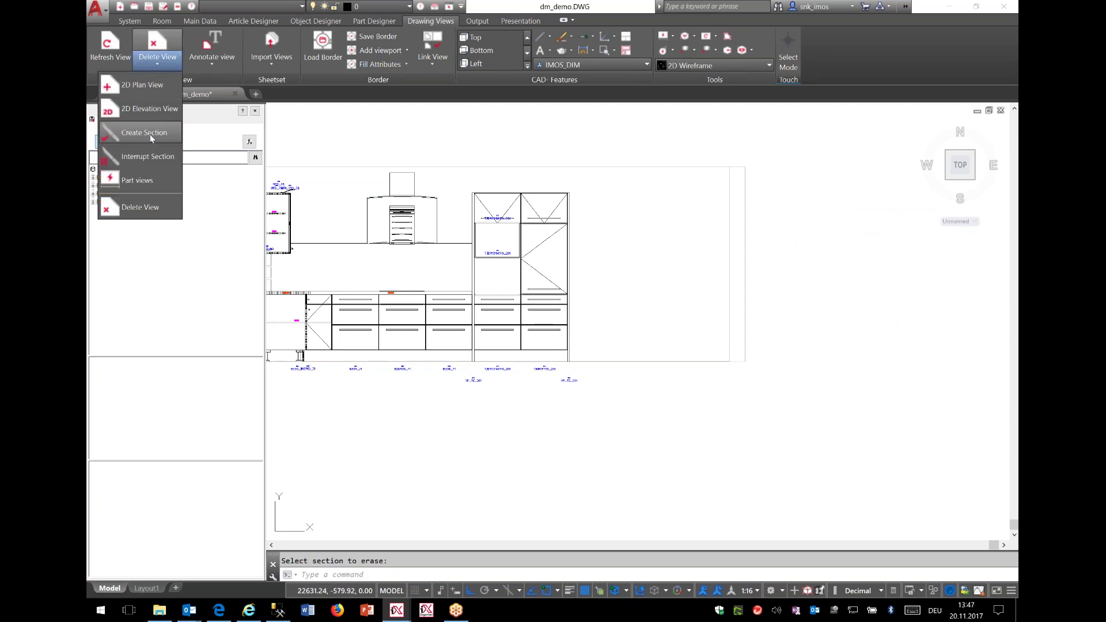
left_click(146, 133)
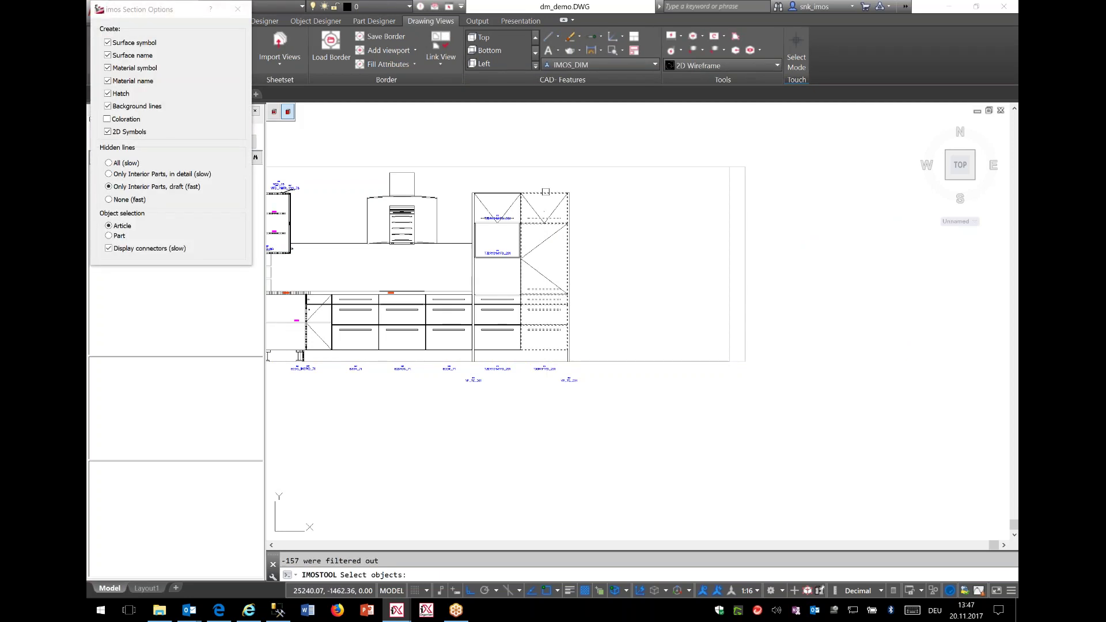
key("Return")
left_click(543, 180)
left_click(529, 424)
left_click(563, 422)
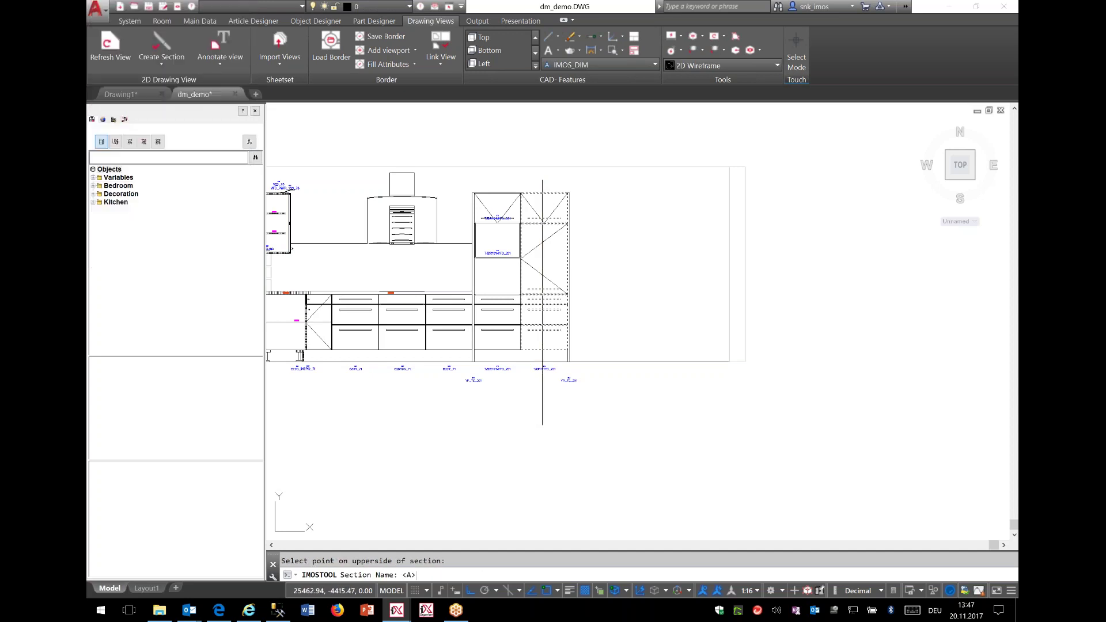
key("Return")
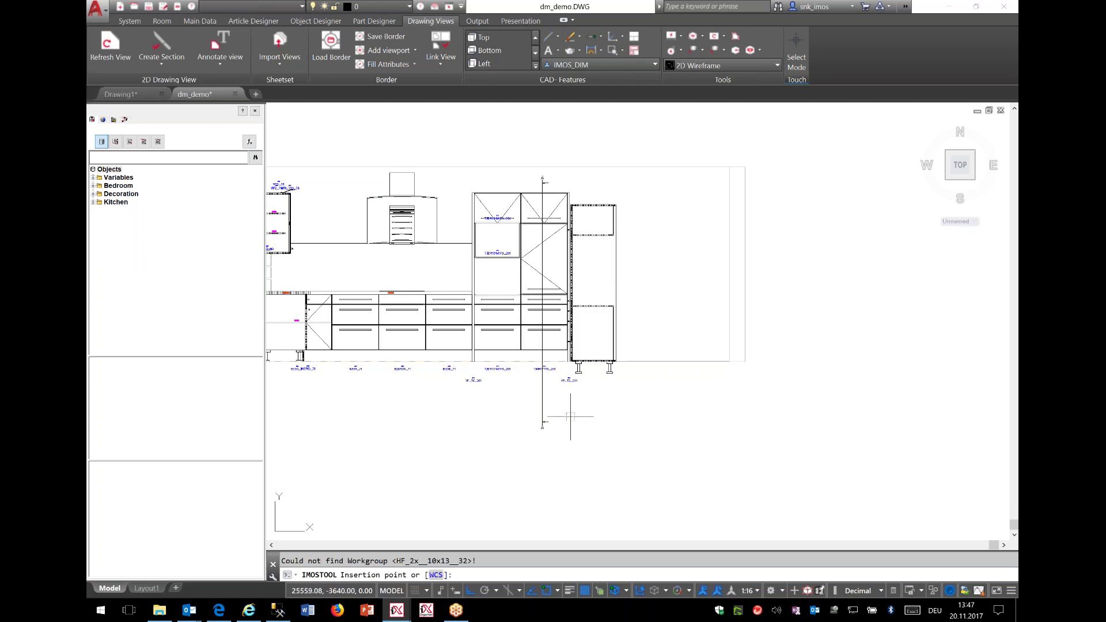
left_click(893, 398)
left_click(894, 386)
Step: Annotate the new section A-A of the tall unit with the Section annotation principle from the Plan and Elevation folder
middle_click_drag(913, 327, 666, 350)
scroll(666, 350, "up", 2)
scroll(645, 278, "up", 2)
middle_click_drag(645, 278, 597, 298)
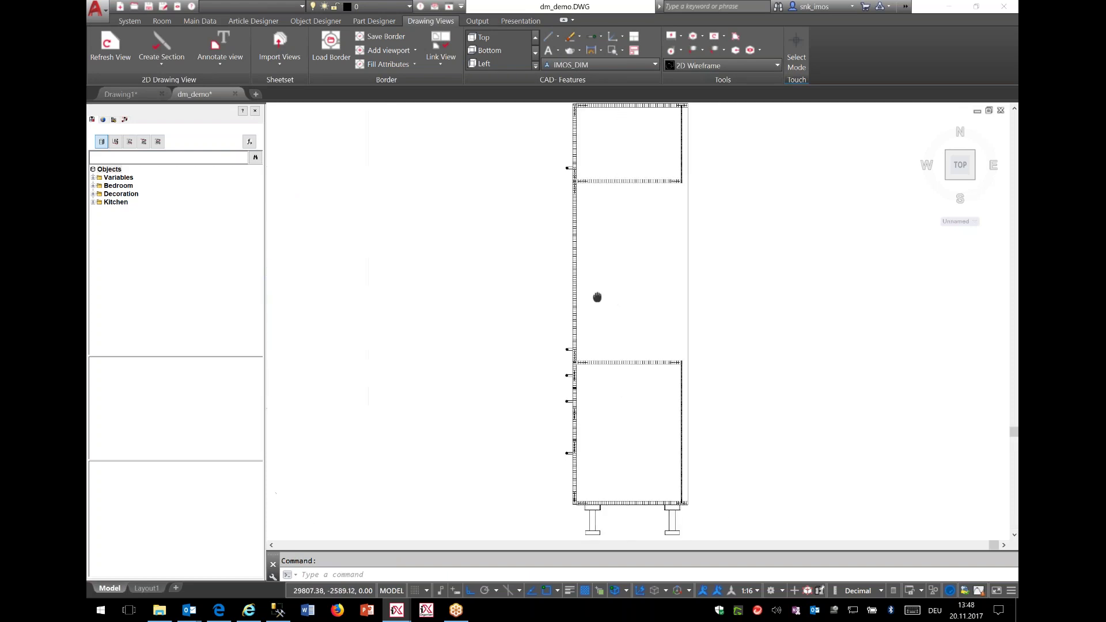
scroll(597, 297, "down", 2)
left_click(239, 69)
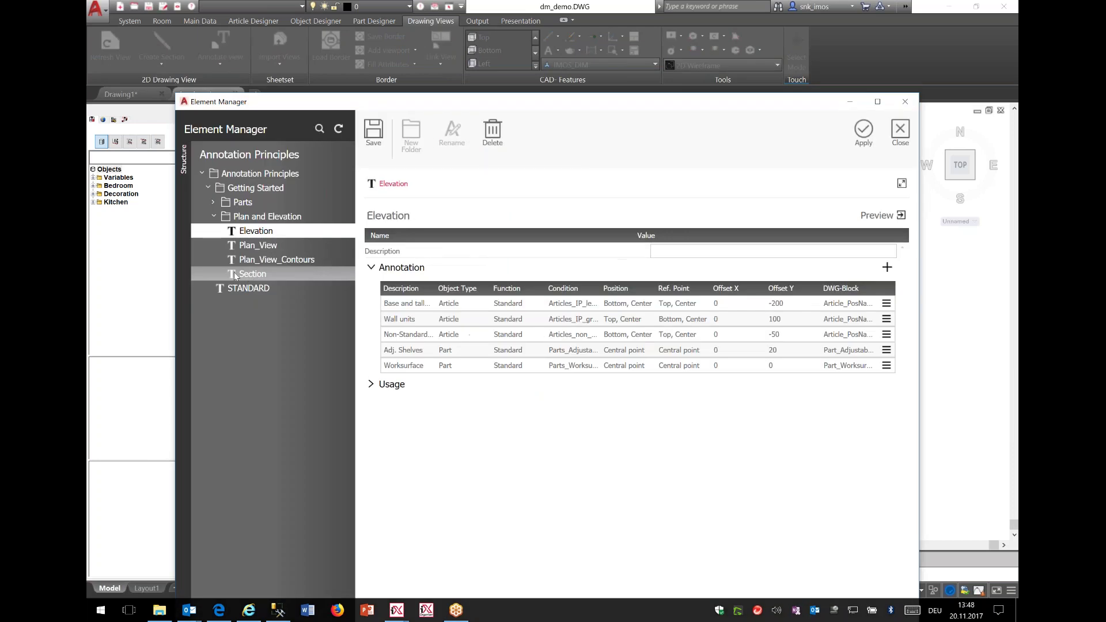
left_click(236, 275)
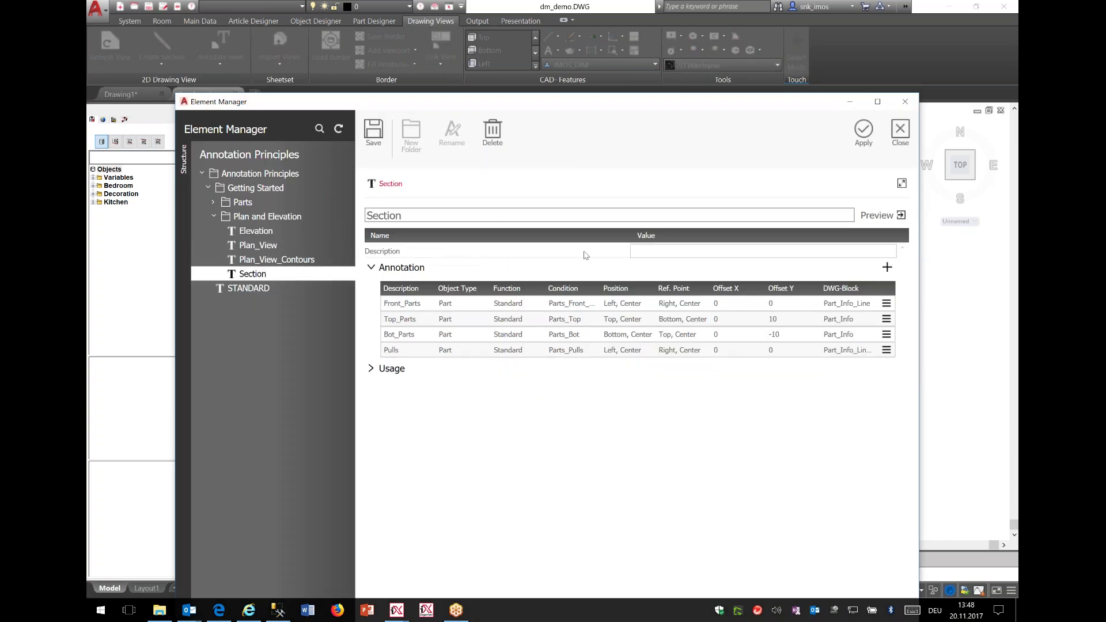
left_click(871, 144)
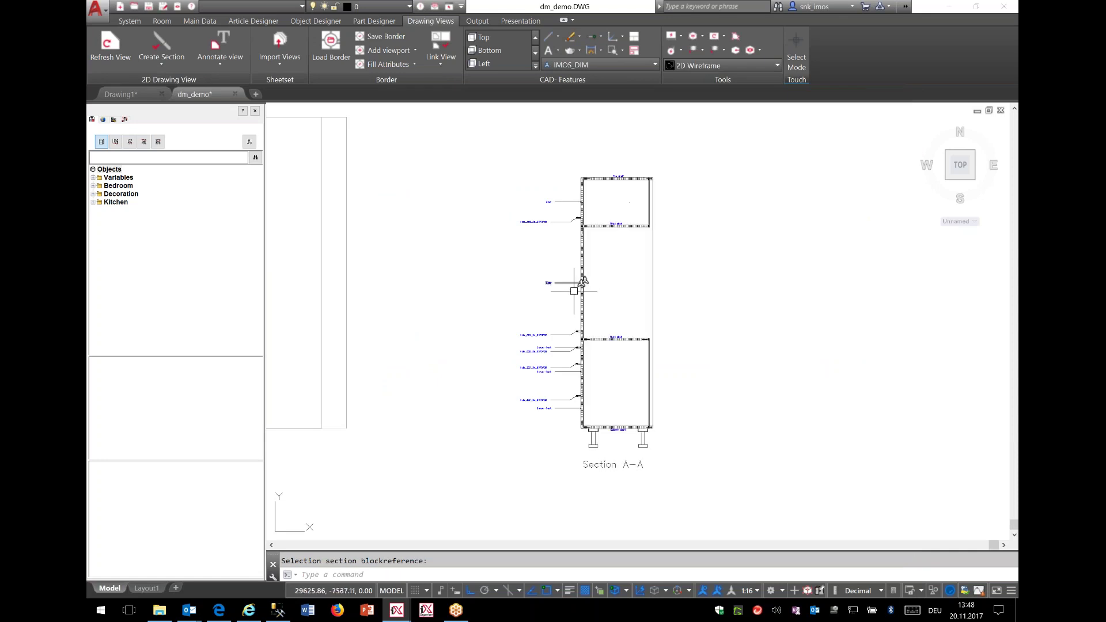
Step: Examine the front, shelf and pull labels along the full height of section A-A
scroll(570, 413, "up", 2)
scroll(570, 413, "up", 2)
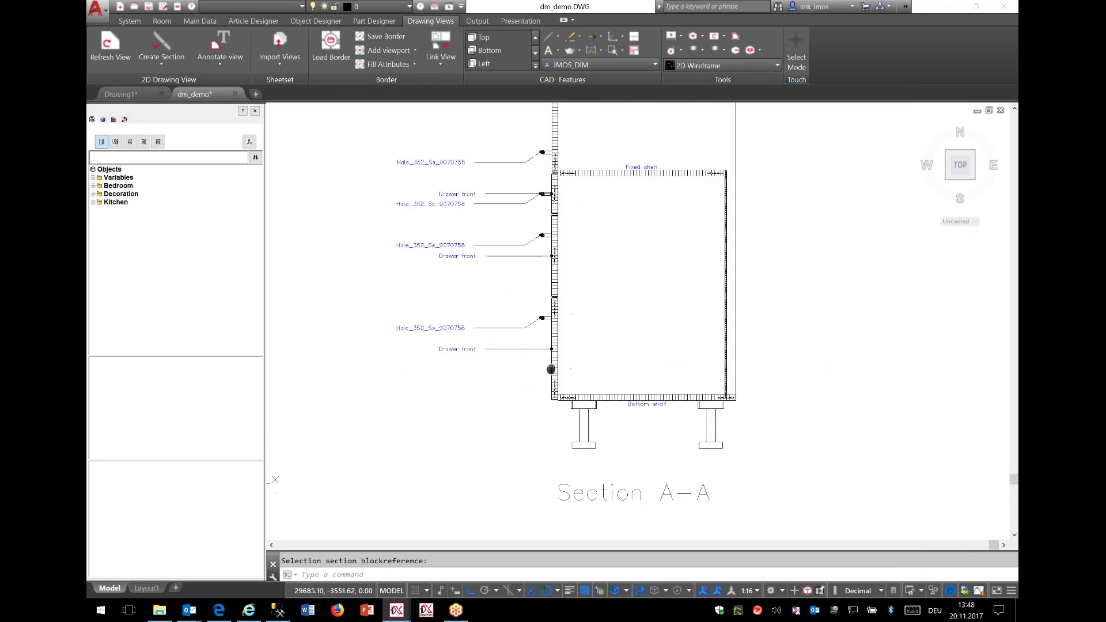
middle_click_drag(607, 310, 655, 371)
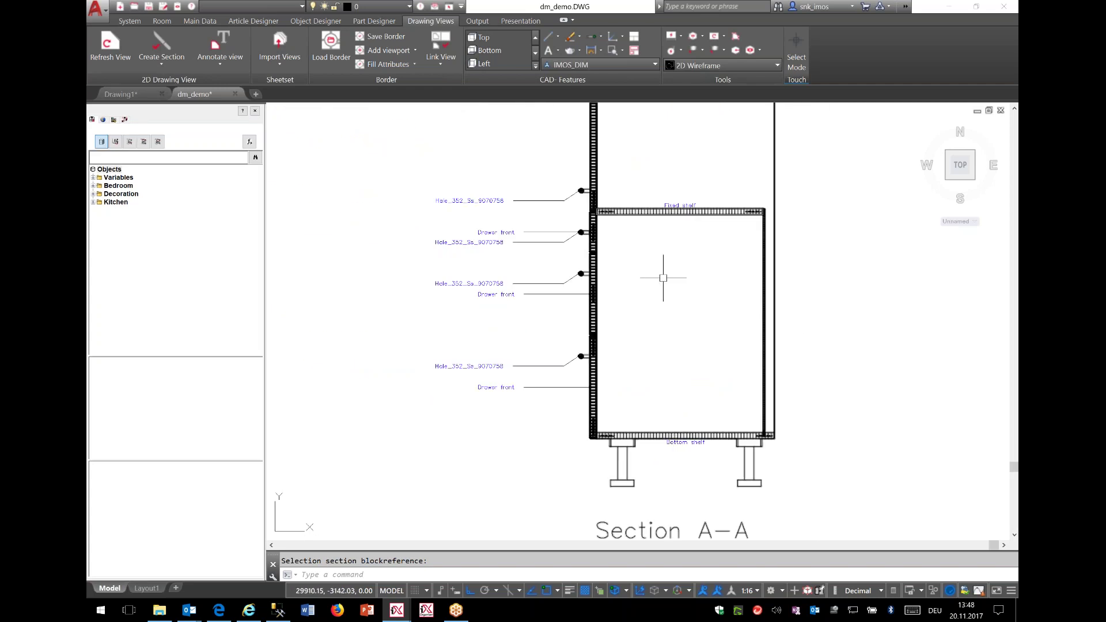
scroll(634, 467, "up", 3)
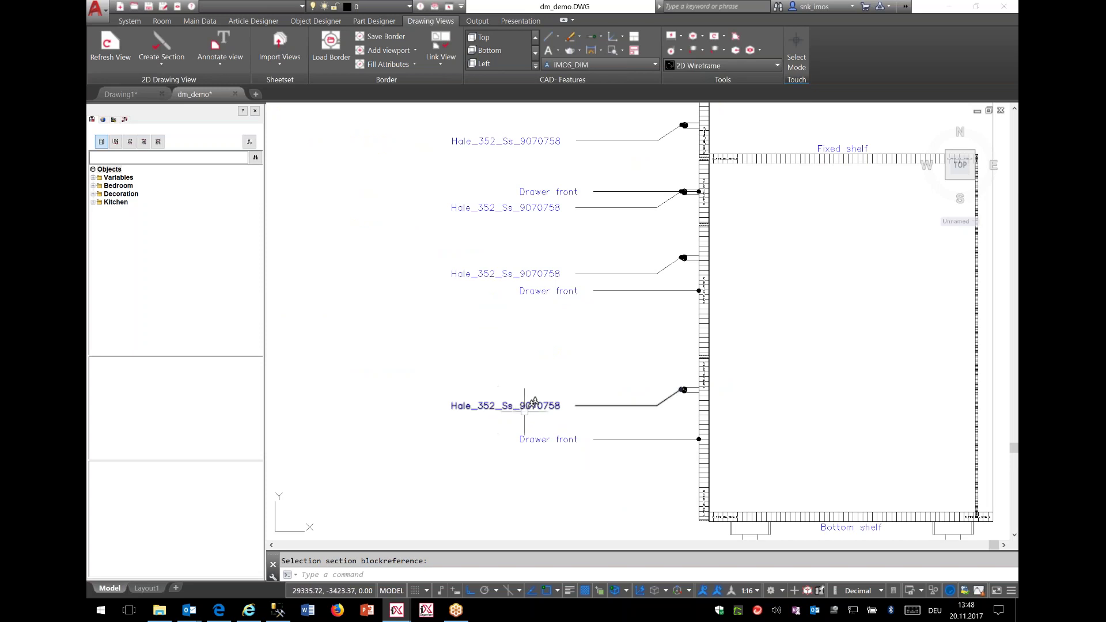
middle_click_drag(588, 332, 554, 424)
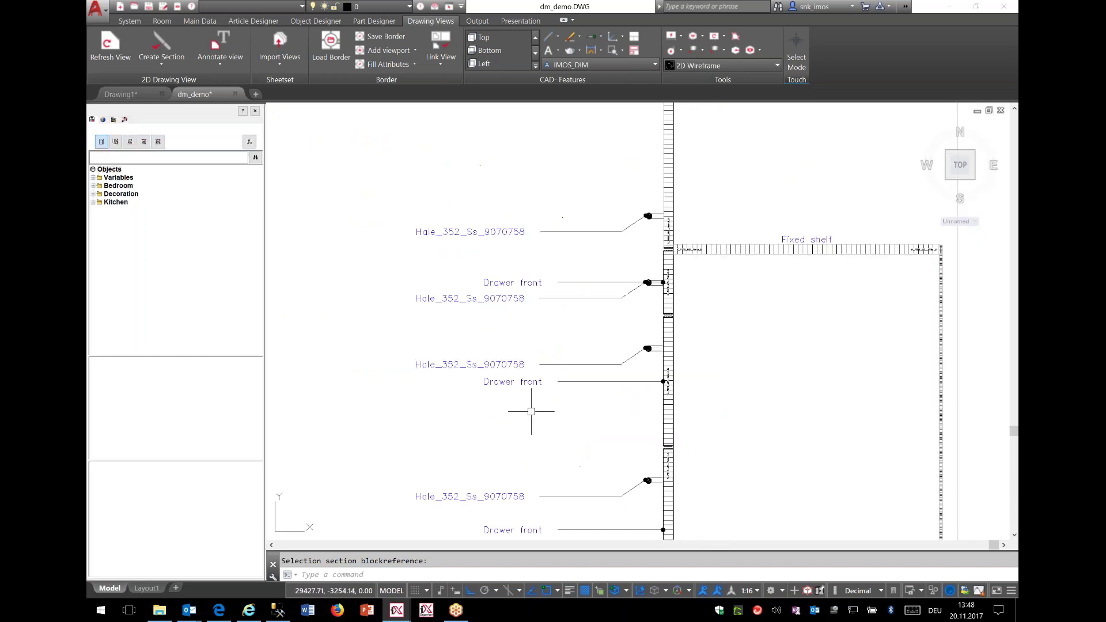
middle_click_drag(592, 304, 561, 380)
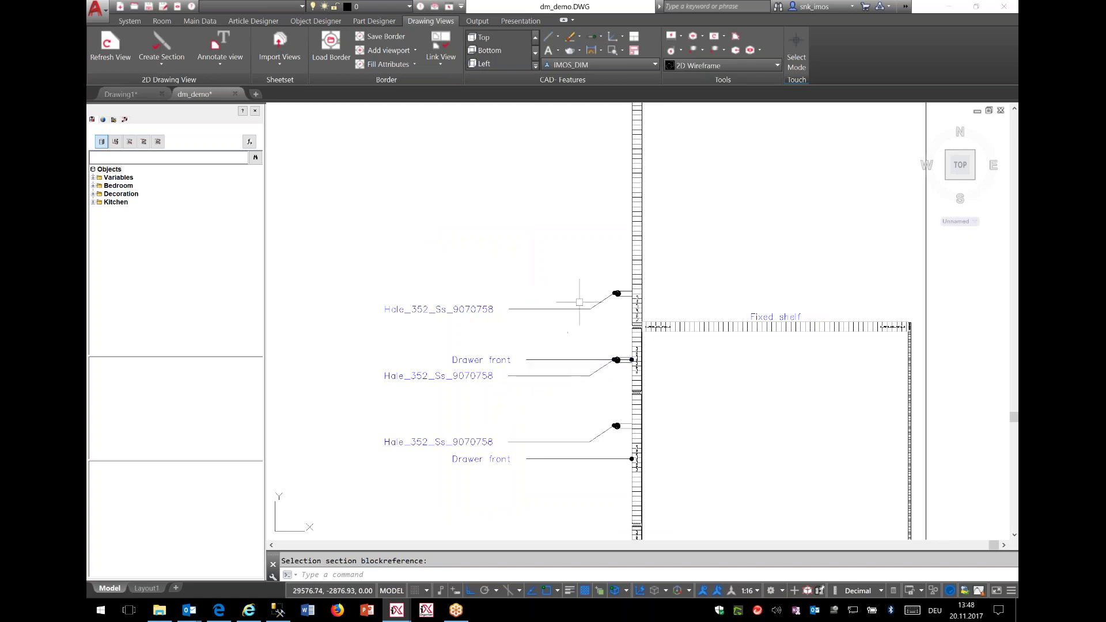
scroll(558, 391, "down", 3)
scroll(557, 390, "down", 6)
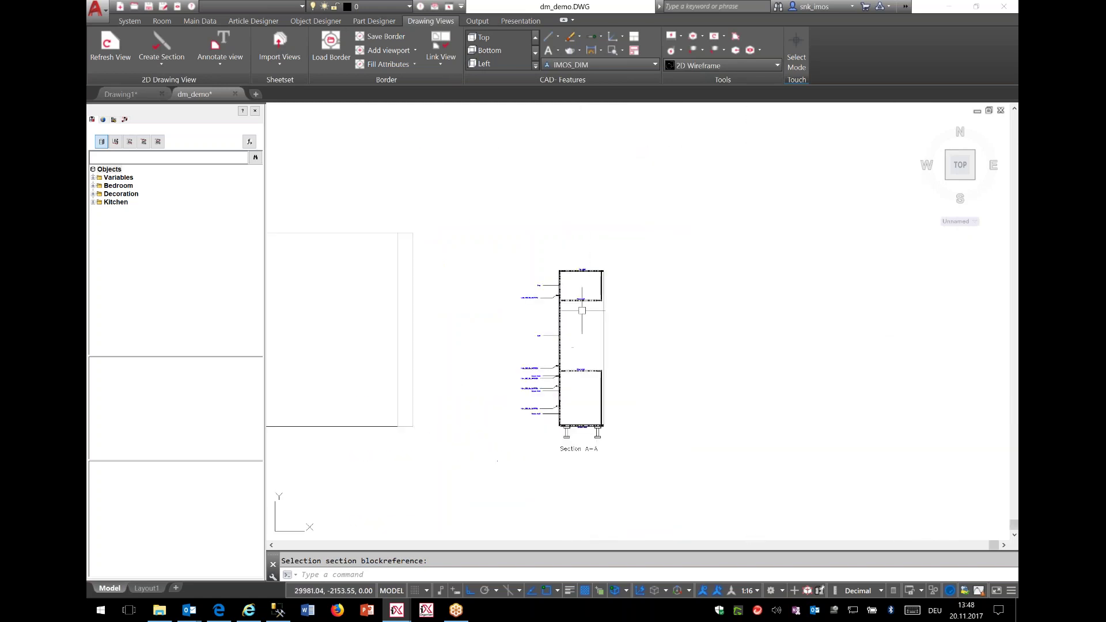
scroll(575, 366, "up", 4)
middle_click_drag(567, 376, 617, 259)
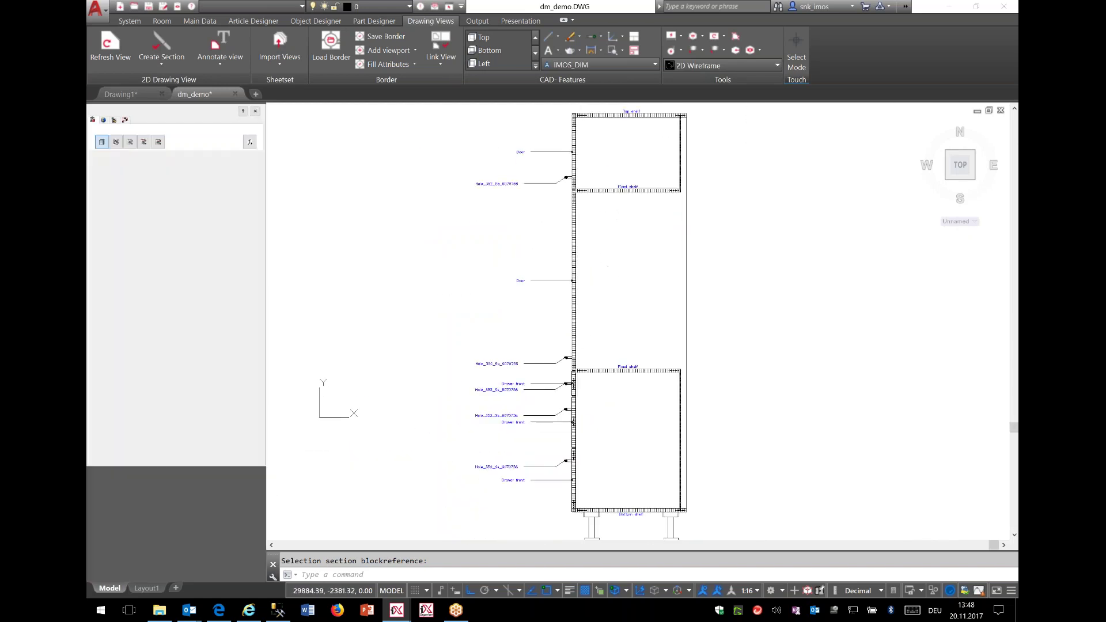
Step: Reopen the Section annotation principle, widen its condition column, check the Front_Parts DWG-Block entry, and close it without applying
scroll(611, 271, "down", 2)
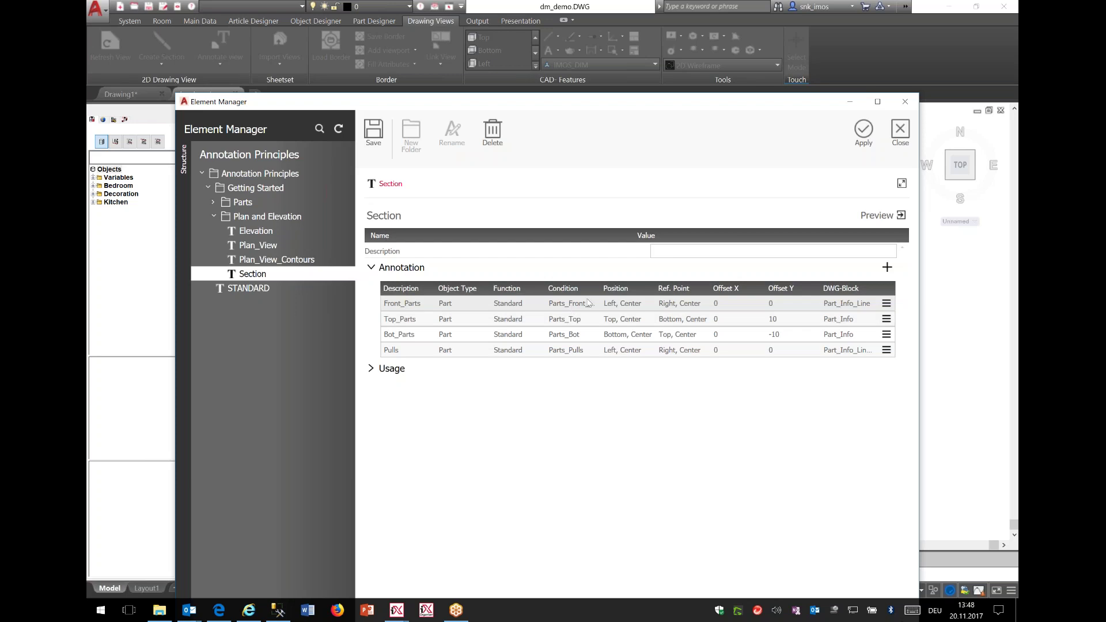
mouse_move(658, 292)
left_mouse_down()
mouse_move(738, 295)
mouse_move(745, 306)
left_mouse_up()
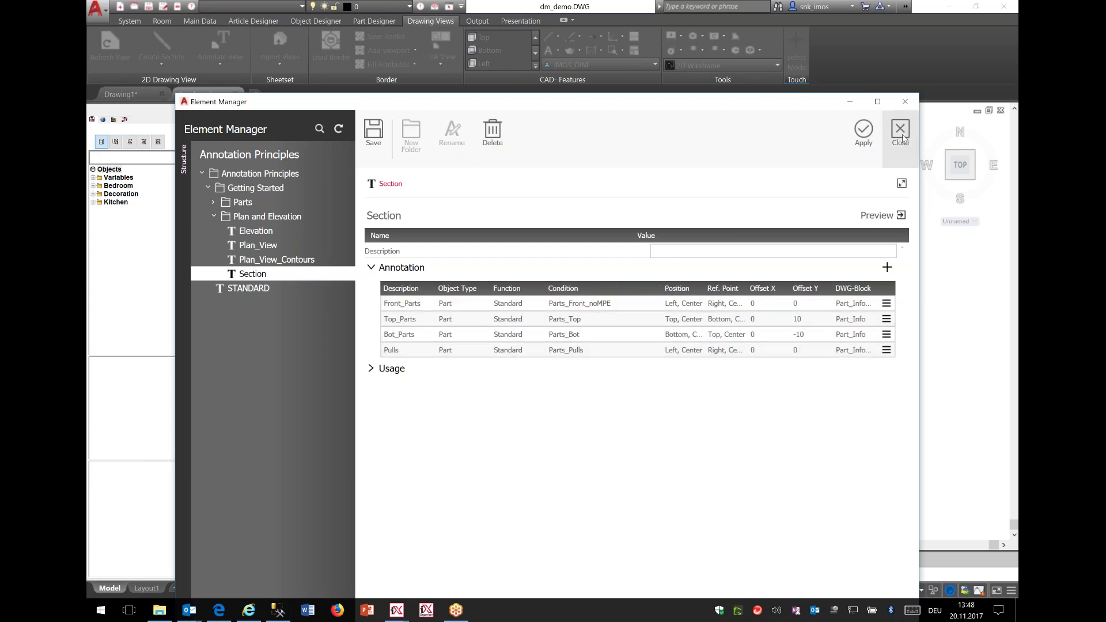
left_click_drag(663, 291, 633, 291)
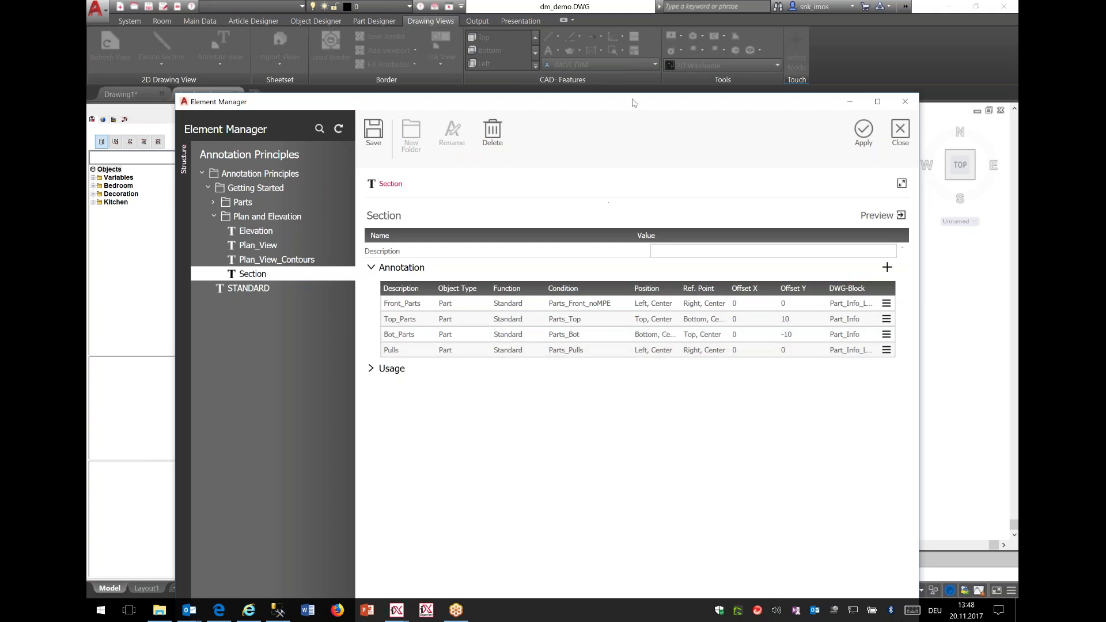
mouse_move(632, 105)
left_mouse_down()
mouse_move(626, 446)
mouse_move(589, 330)
mouse_move(581, 71)
left_mouse_up()
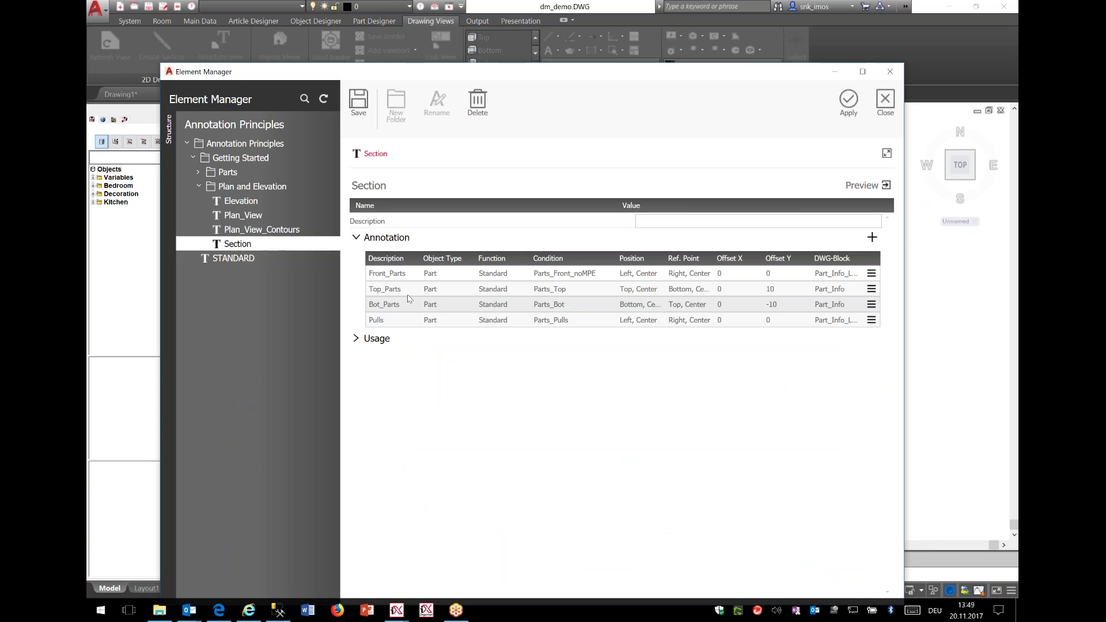
left_click(843, 277)
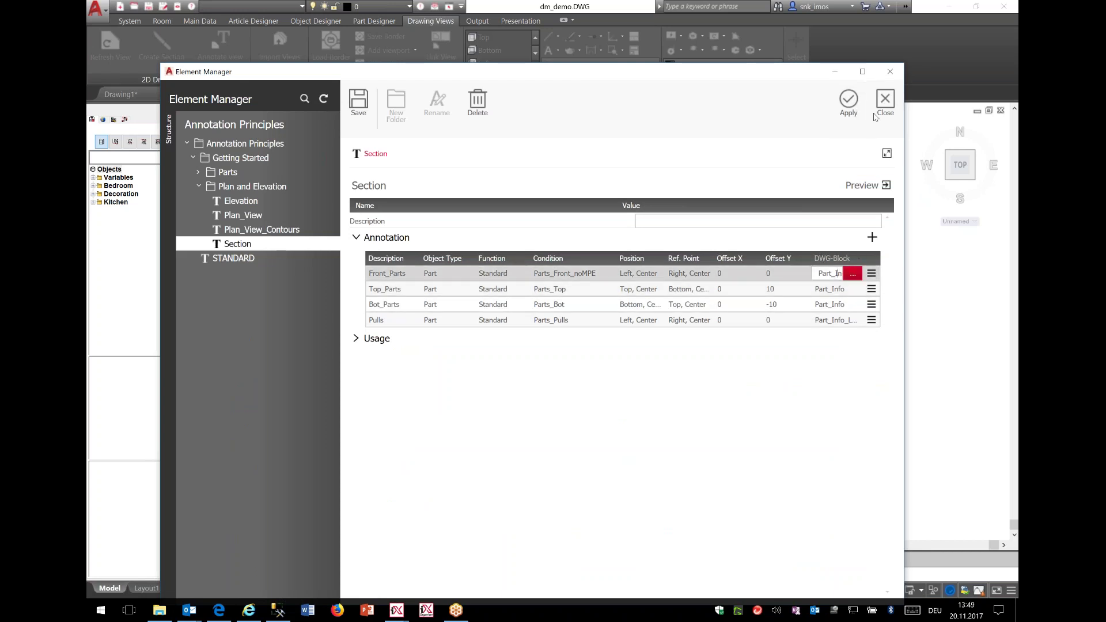
left_click_drag(773, 78, 660, 402)
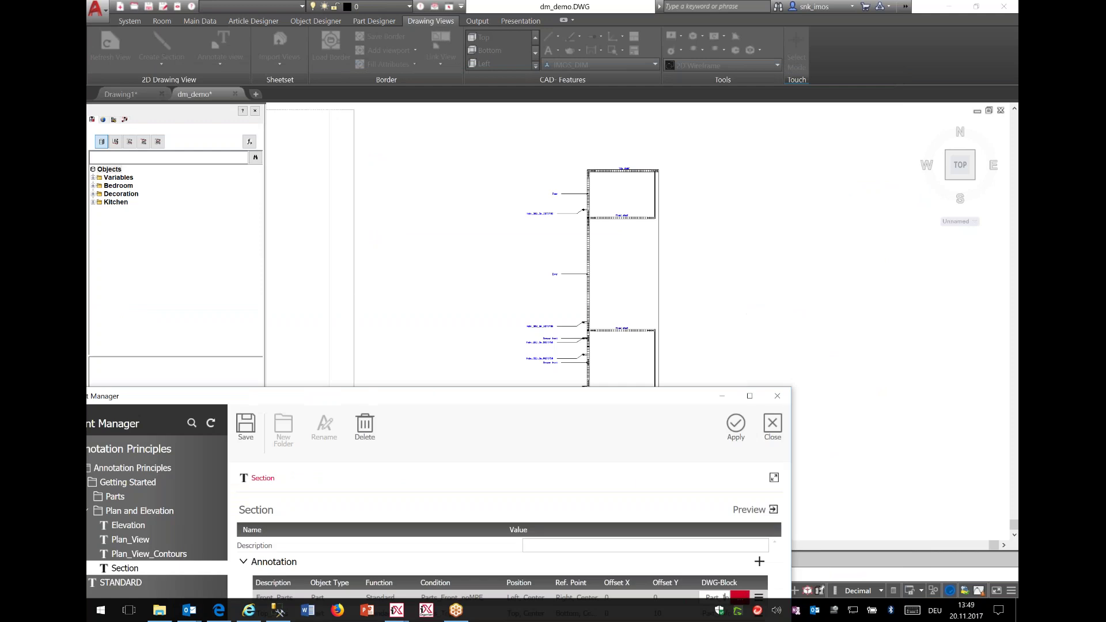
left_click(772, 429)
scroll(541, 325, "up", 10)
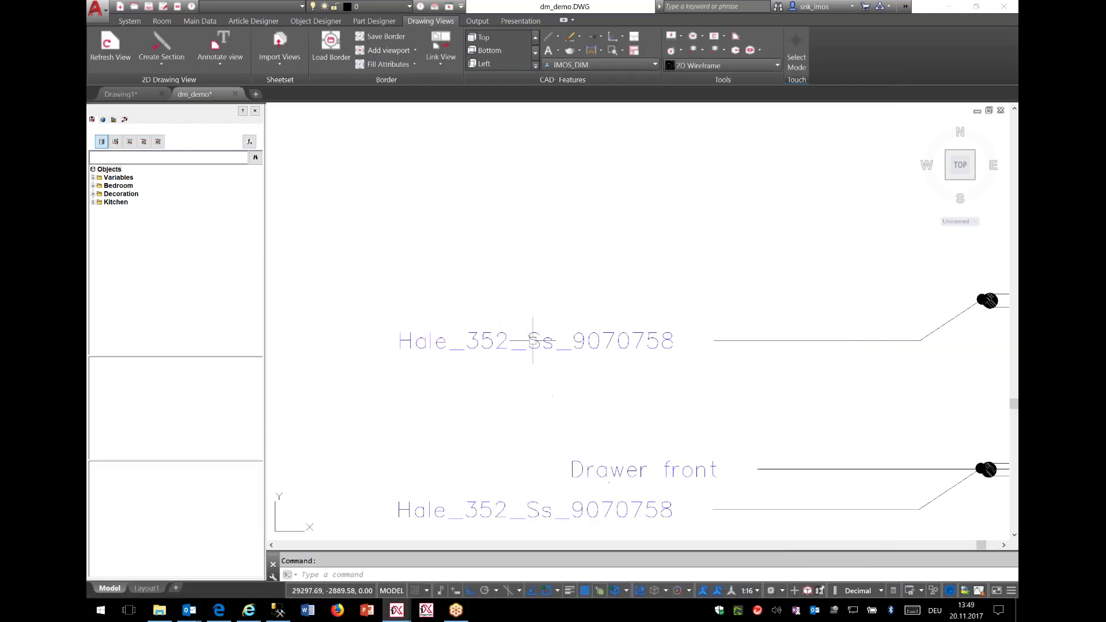
left_click(539, 338)
scroll(504, 257, "down", 2)
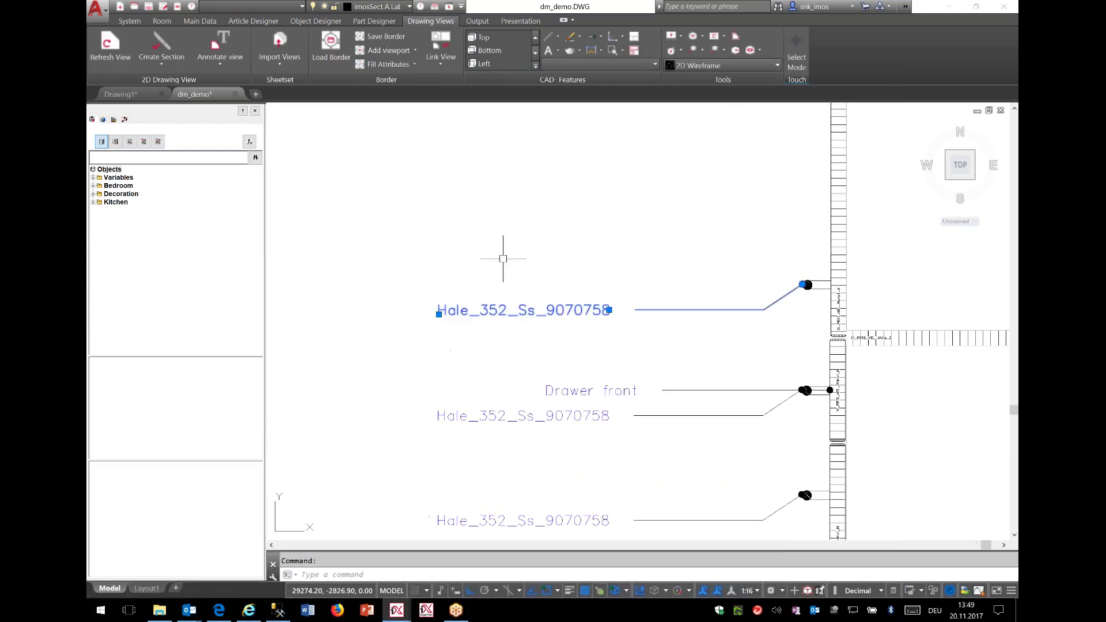
scroll(485, 236, "down", 2)
scroll(526, 198, "down", 2)
scroll(526, 250, "down", 2)
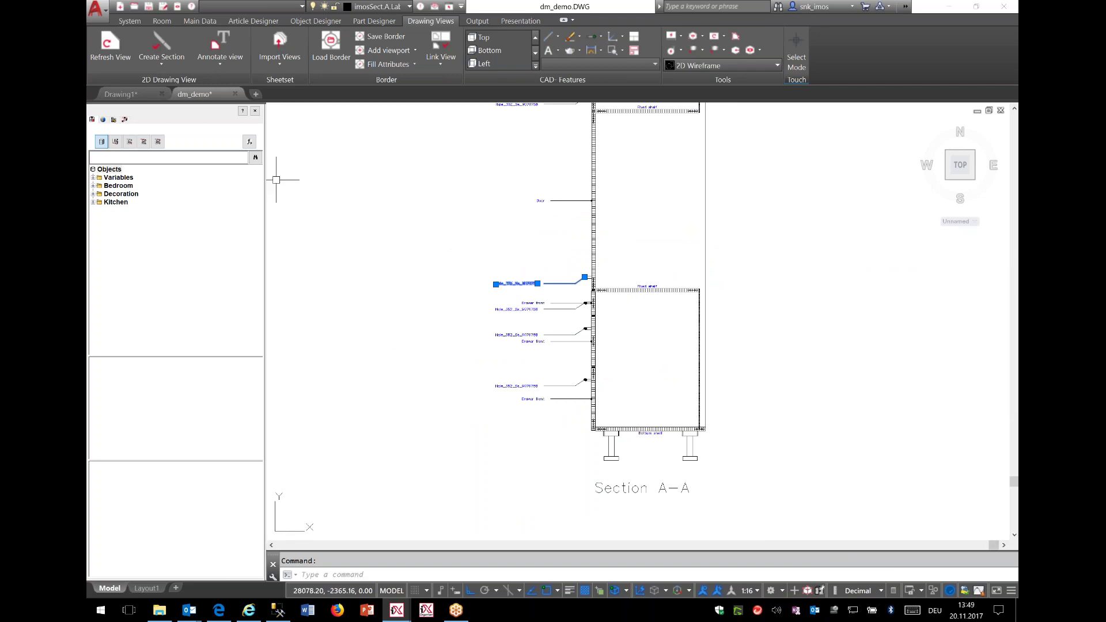
left_click(200, 21)
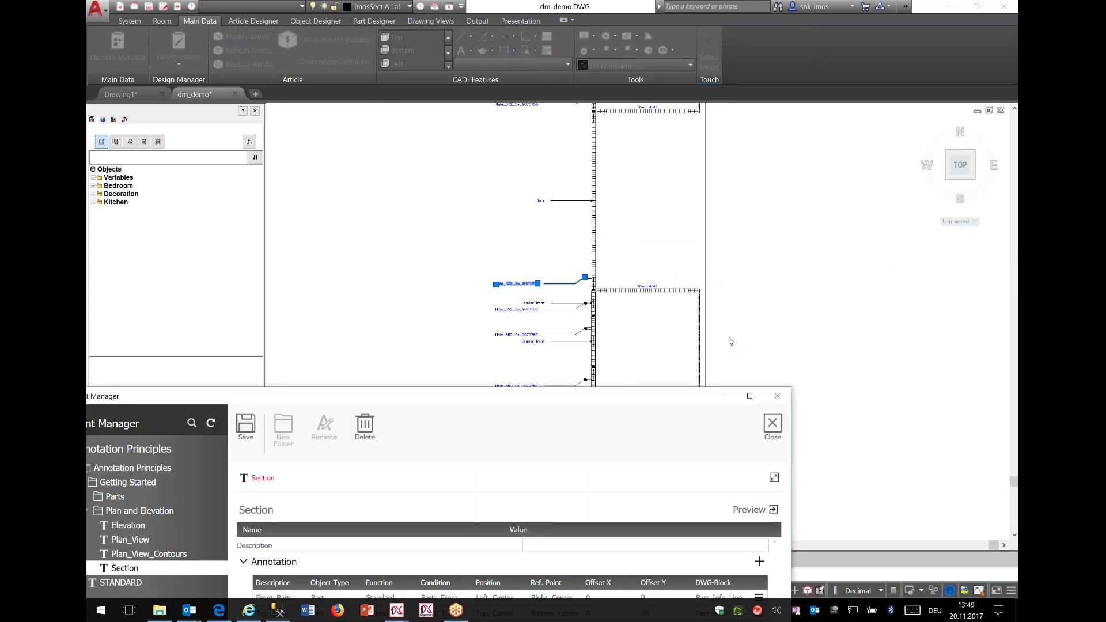
left_click(776, 395)
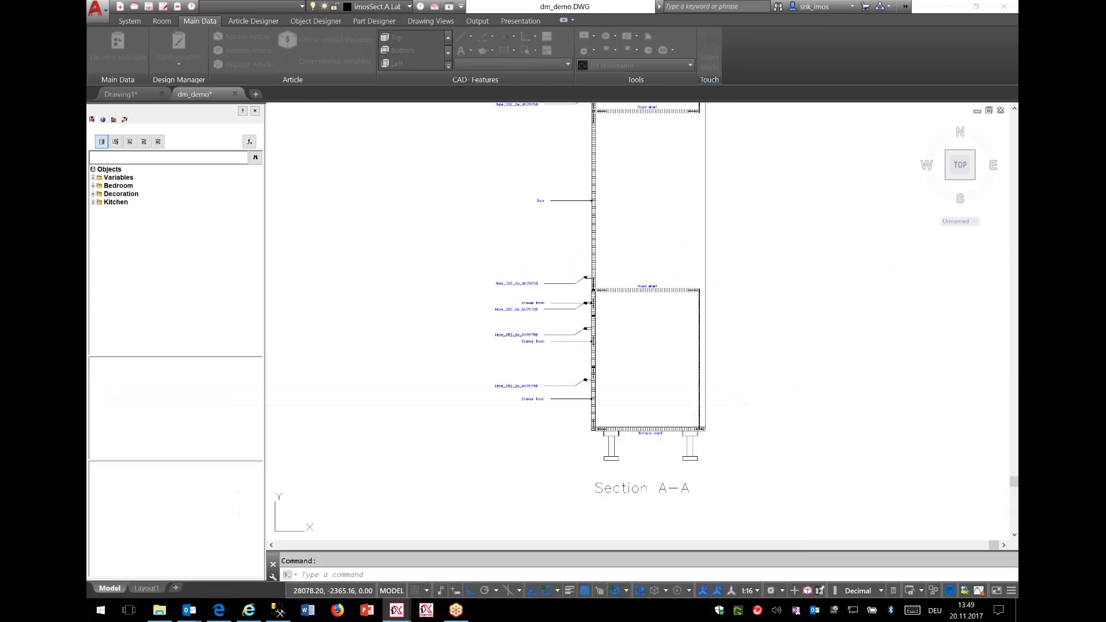
Step: Open the Part_Info_LineAngle block of the Hale_352_Ss_9070758 pull label just above the lower fixed shelf for block editing with BEDIT
left_click(518, 283)
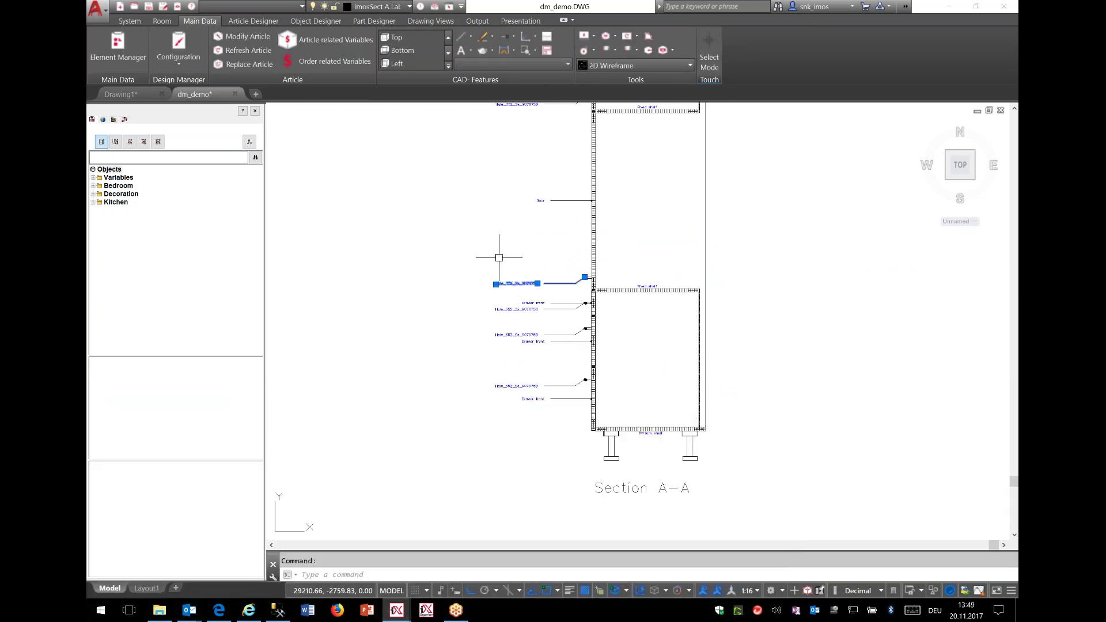
key("Up")
type("_be")
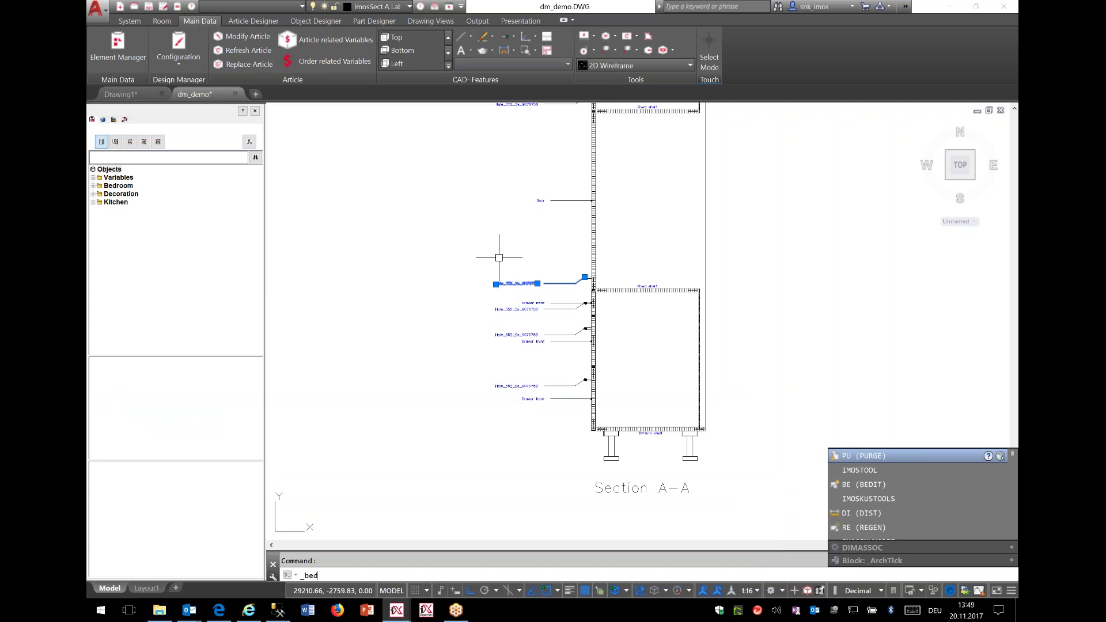
type("dit")
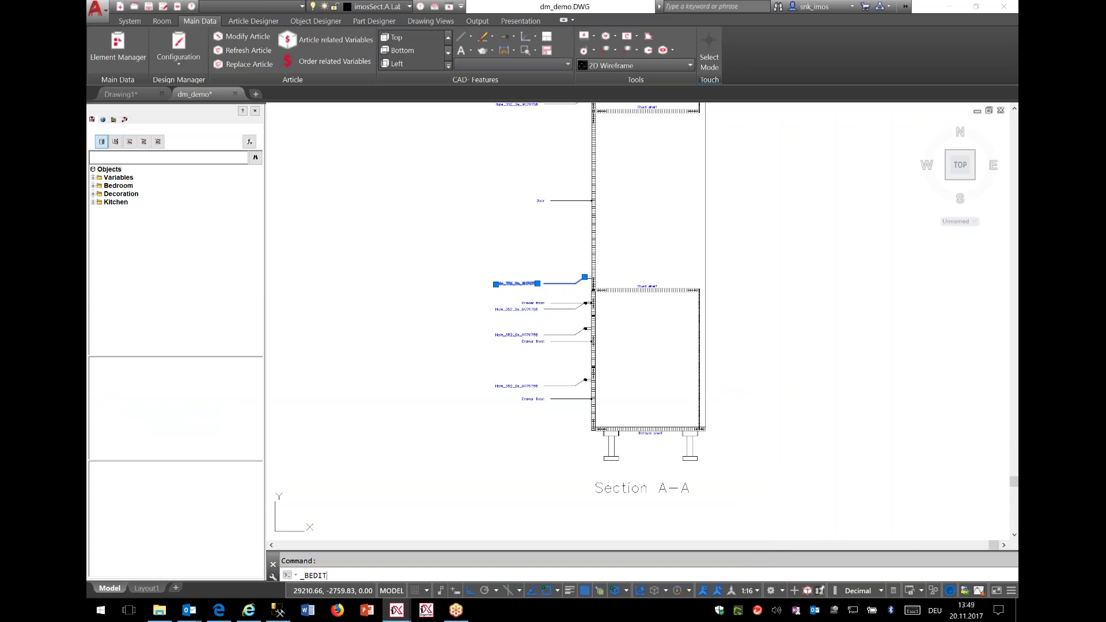
key("Return")
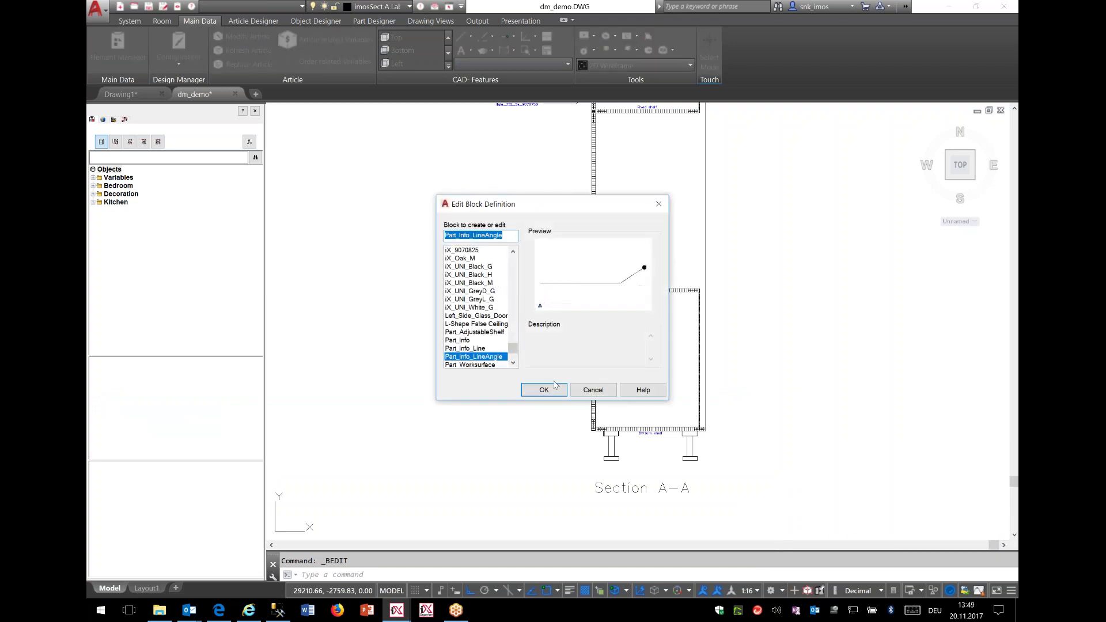
left_click(554, 387)
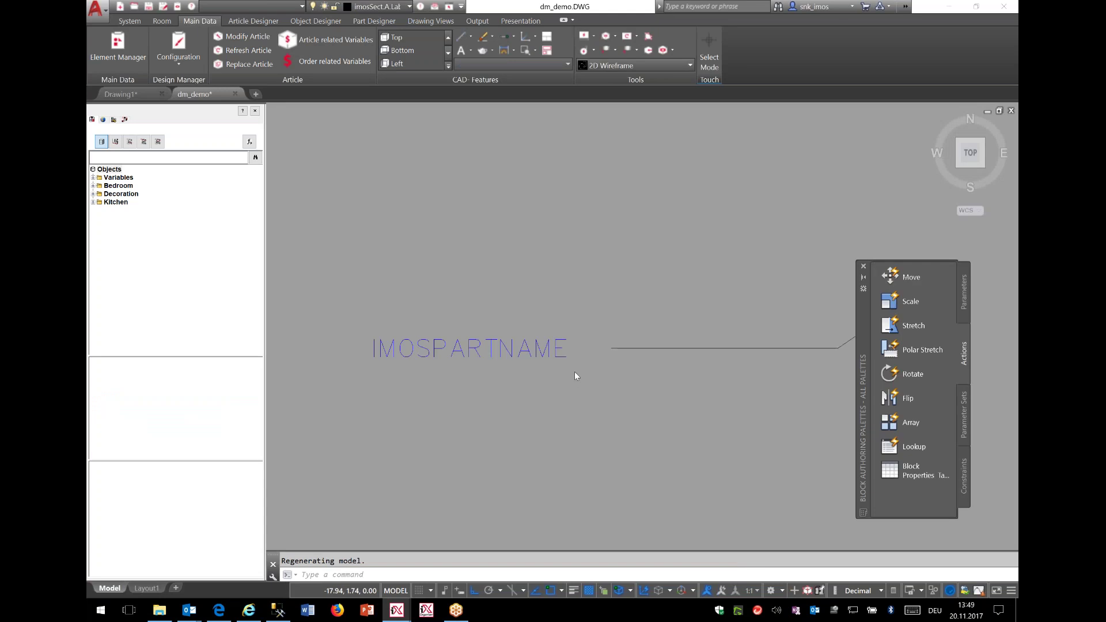
Step: Inspect the IMOSPARTNAME attribute, the leader lines and the dot at the origin of the block, and close the Block Editor
scroll(575, 376, "down", 3)
middle_click_drag(582, 374, 552, 321)
scroll(542, 323, "up", 2)
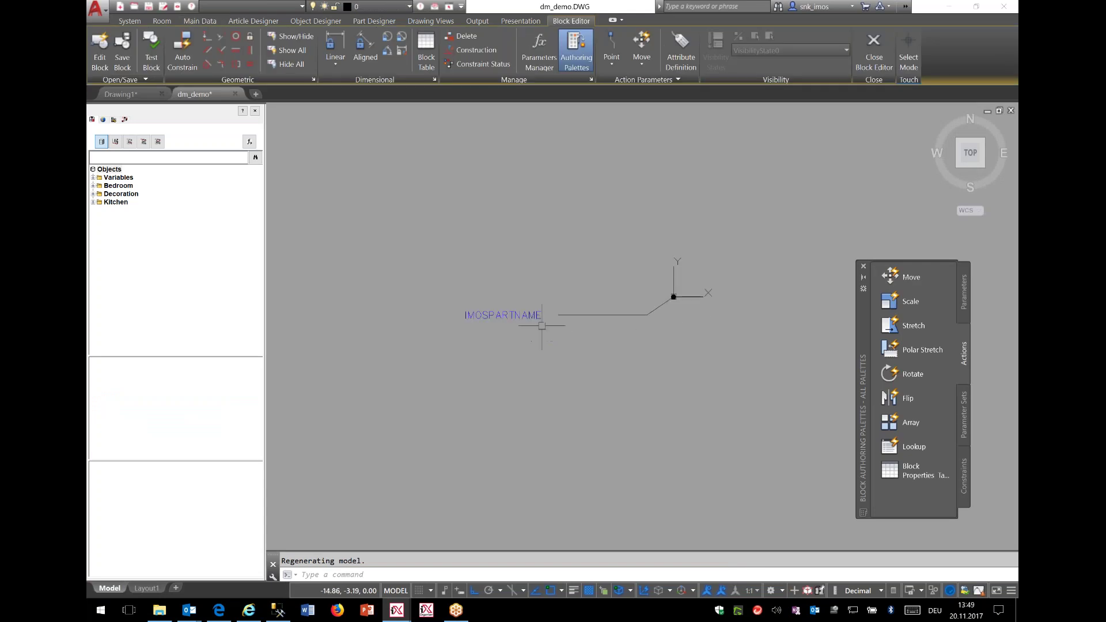
left_click(459, 310)
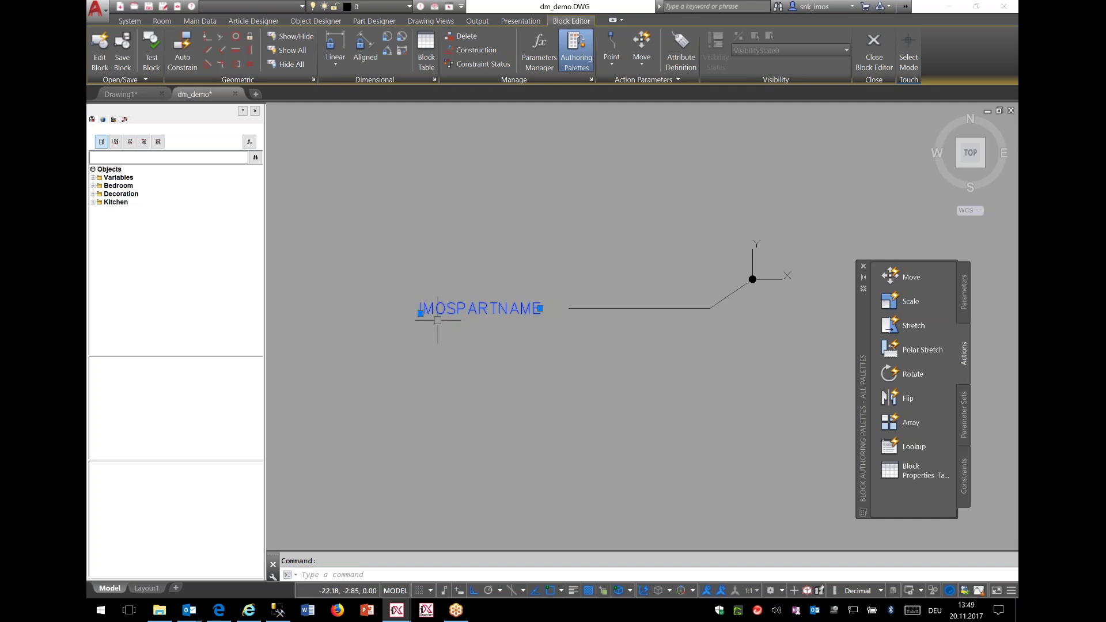
middle_click_drag(617, 311, 523, 306)
left_click(526, 303)
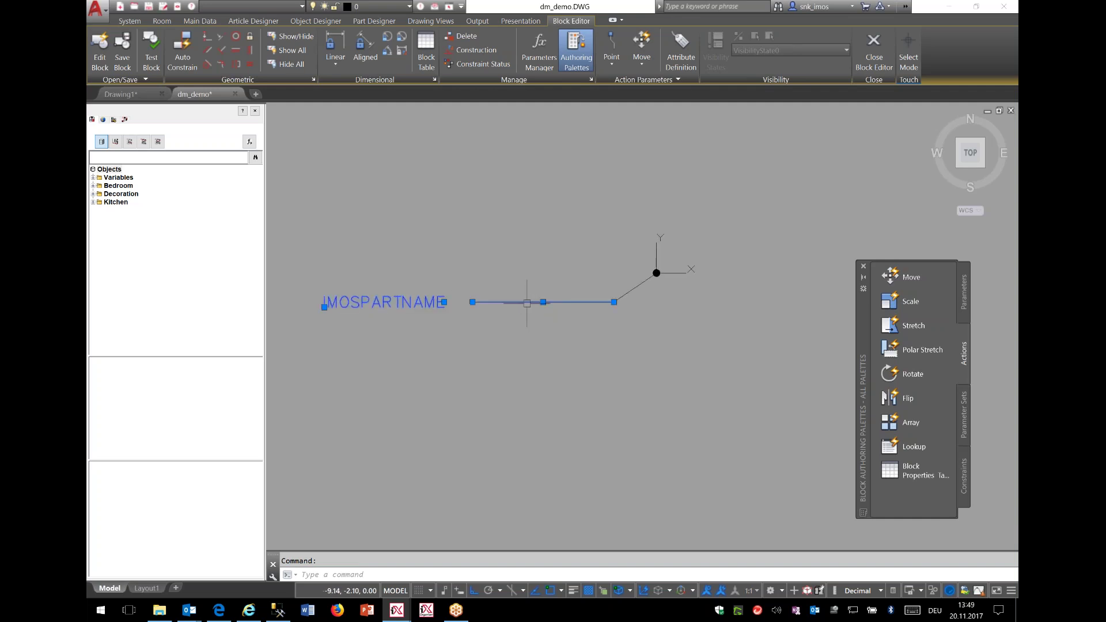
scroll(573, 311, "up", 2)
middle_click_drag(572, 313, 482, 339)
left_click(566, 311)
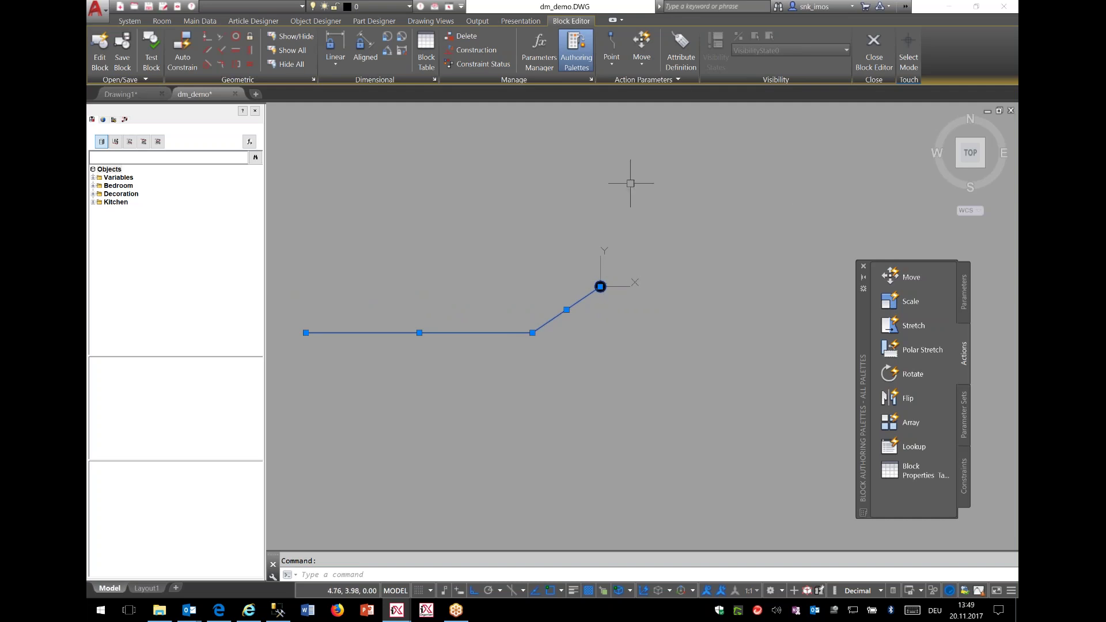
scroll(734, 205, "down", 2)
middle_click_drag(548, 188, 635, 206)
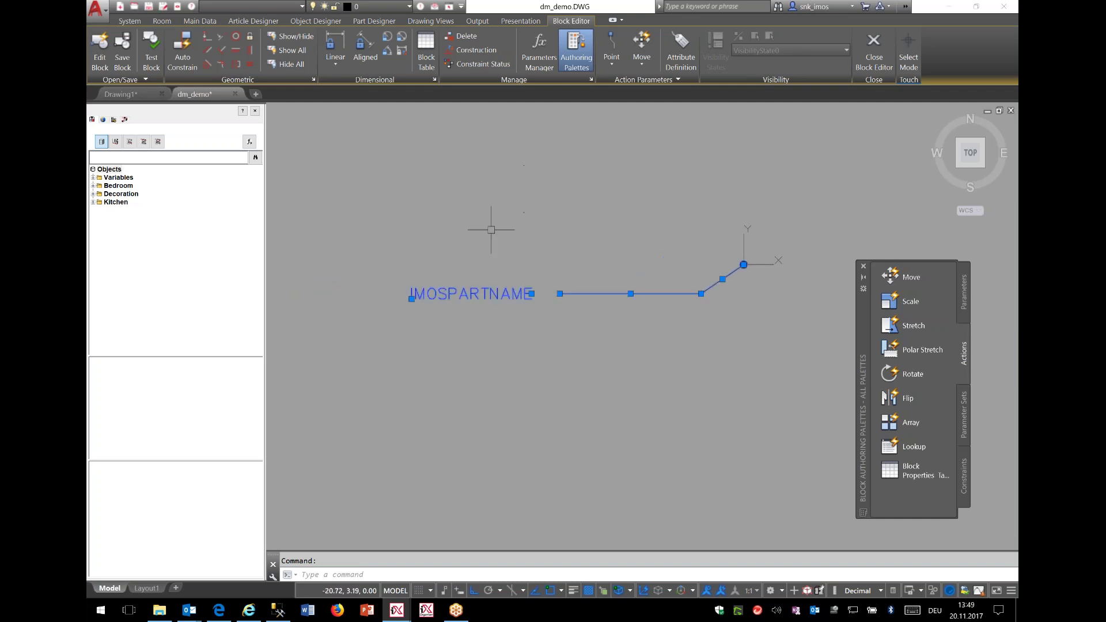
left_click(877, 70)
left_click(554, 314)
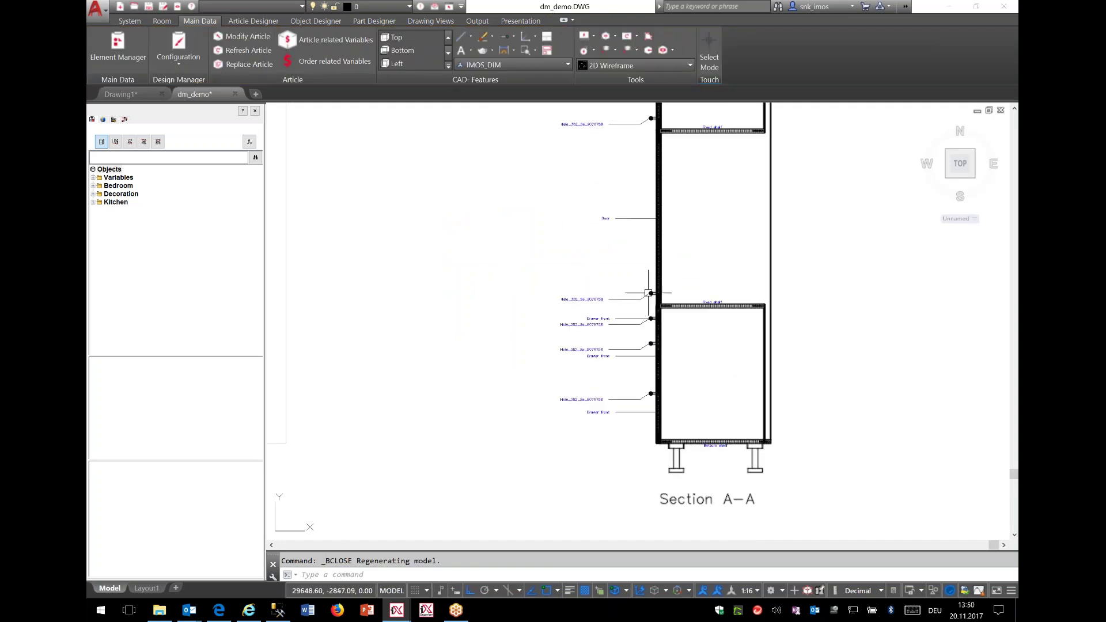
Step: Check the pull and drawer front labels on the lower part of section A-A
scroll(636, 213, "up", 5)
scroll(635, 215, "down", 6)
middle_click_drag(466, 247, 501, 243)
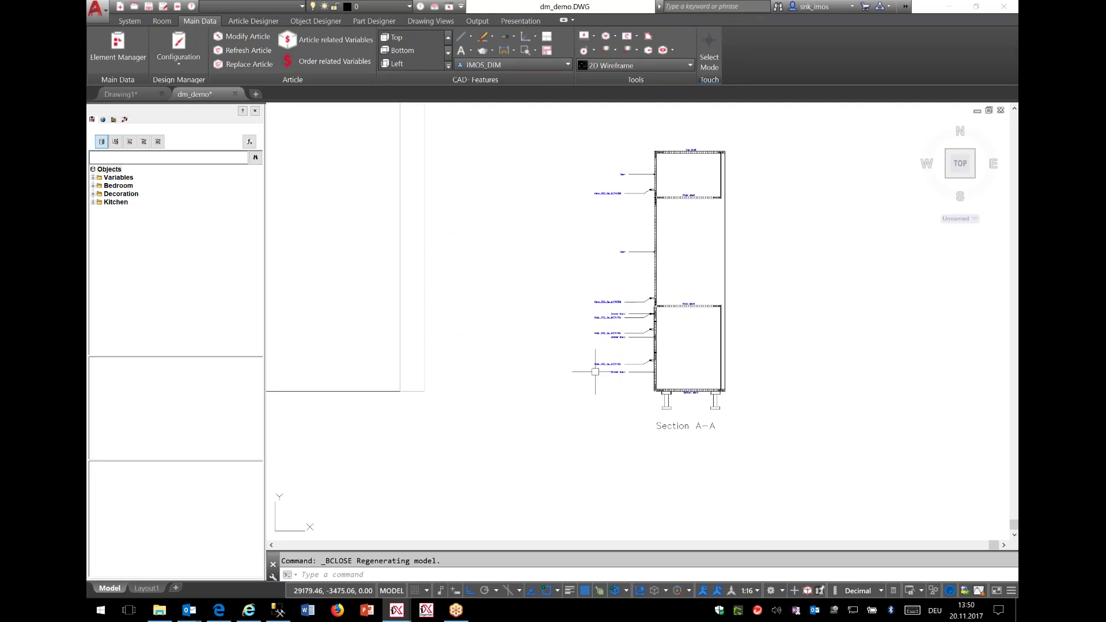
scroll(595, 372, "up", 9)
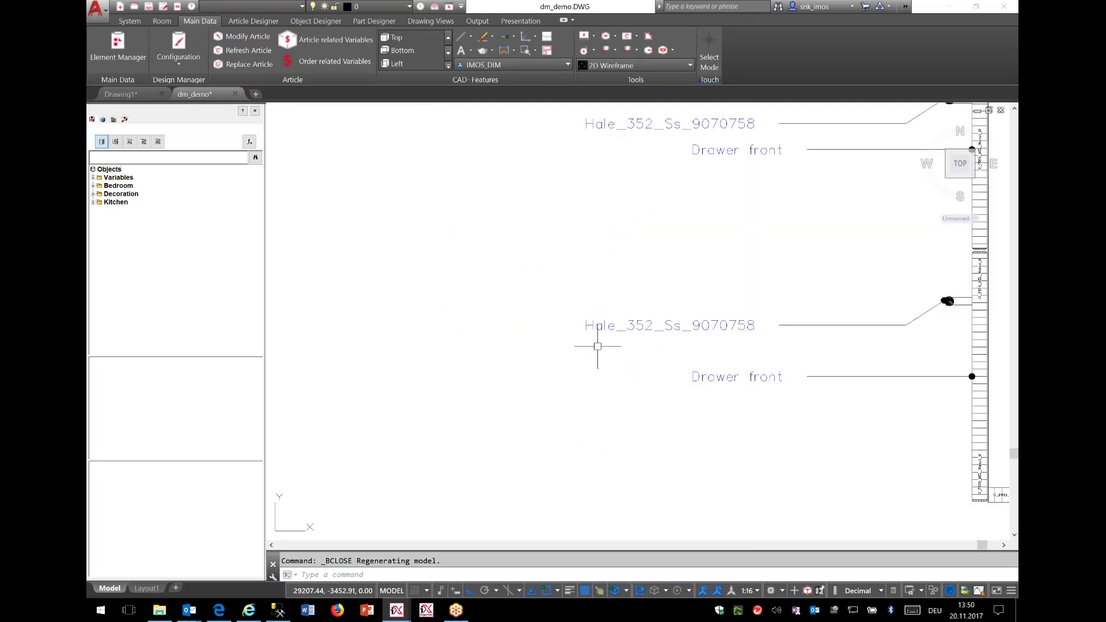
Step: Open the Part_Info_LineAngle block of the lowest Hale_352_Ss_9070758 pull label for block editing with BEDIT
middle_click_drag(737, 355, 645, 363)
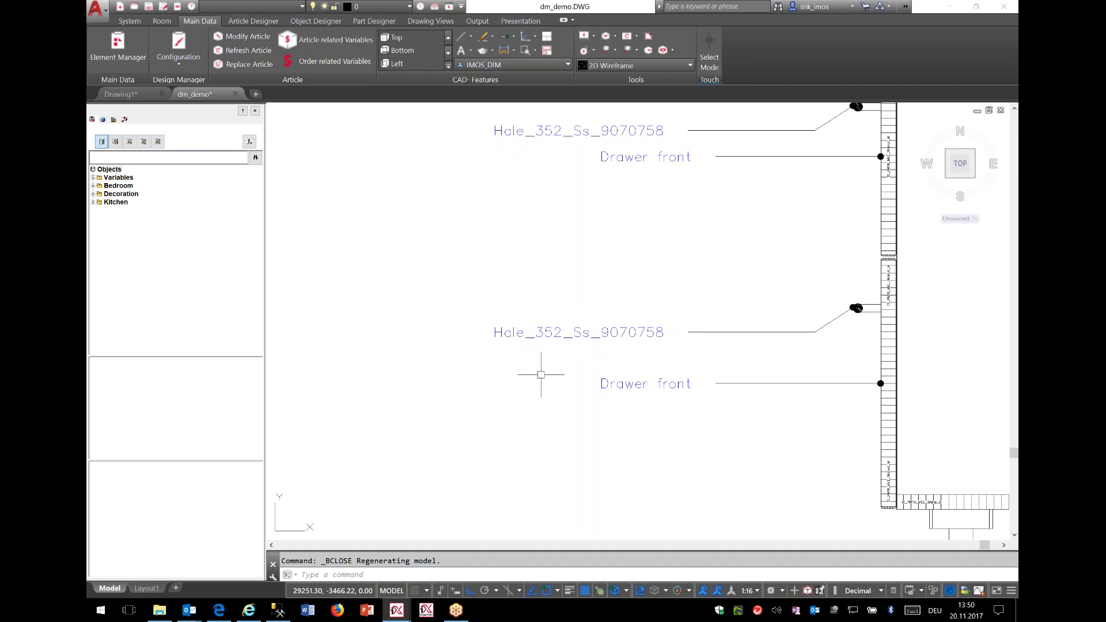
scroll(536, 341, "up", 2)
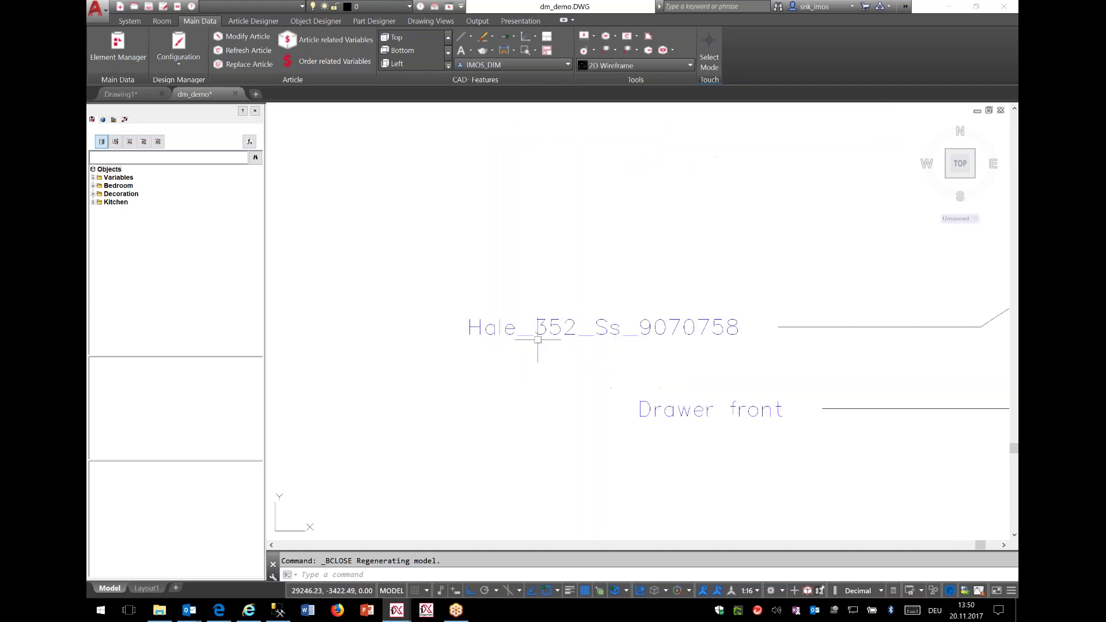
mouse_move(514, 335)
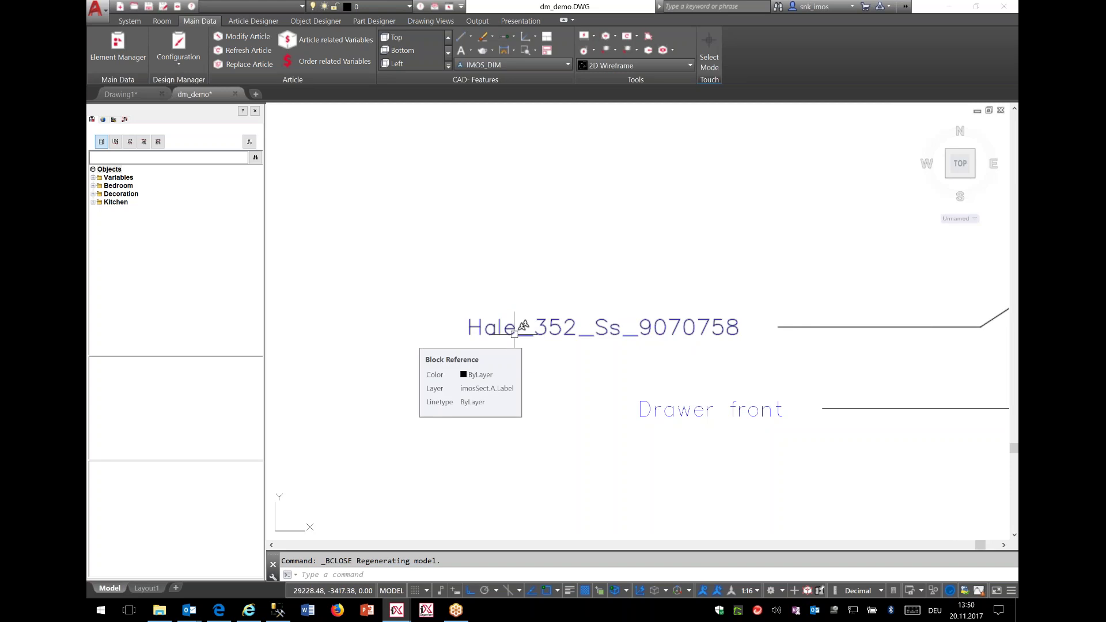
left_click(514, 334)
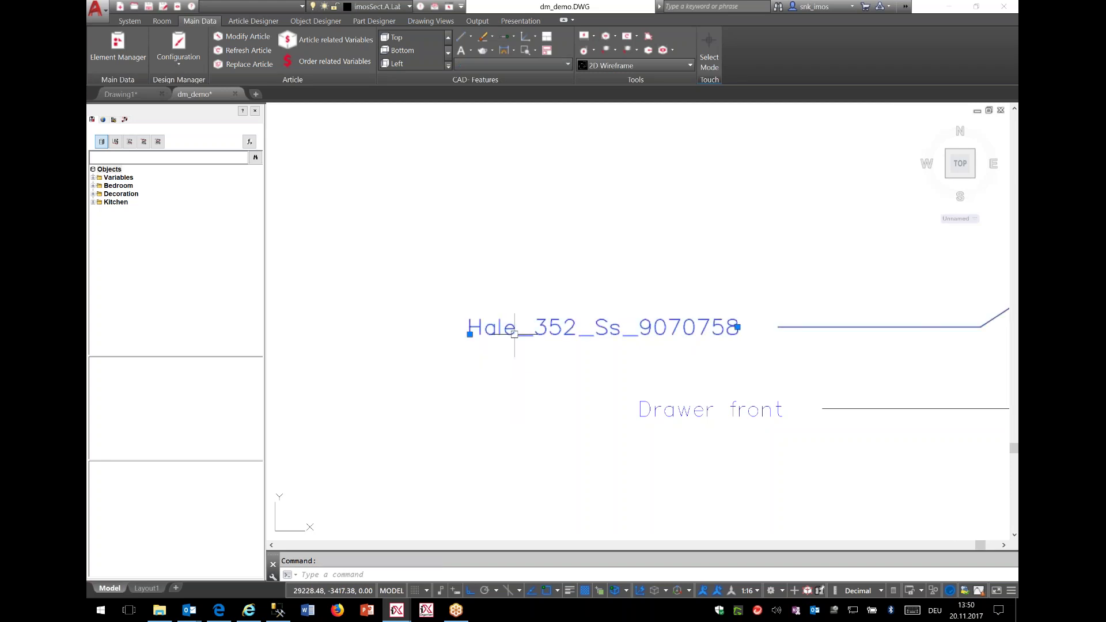
type("edit")
key("Return")
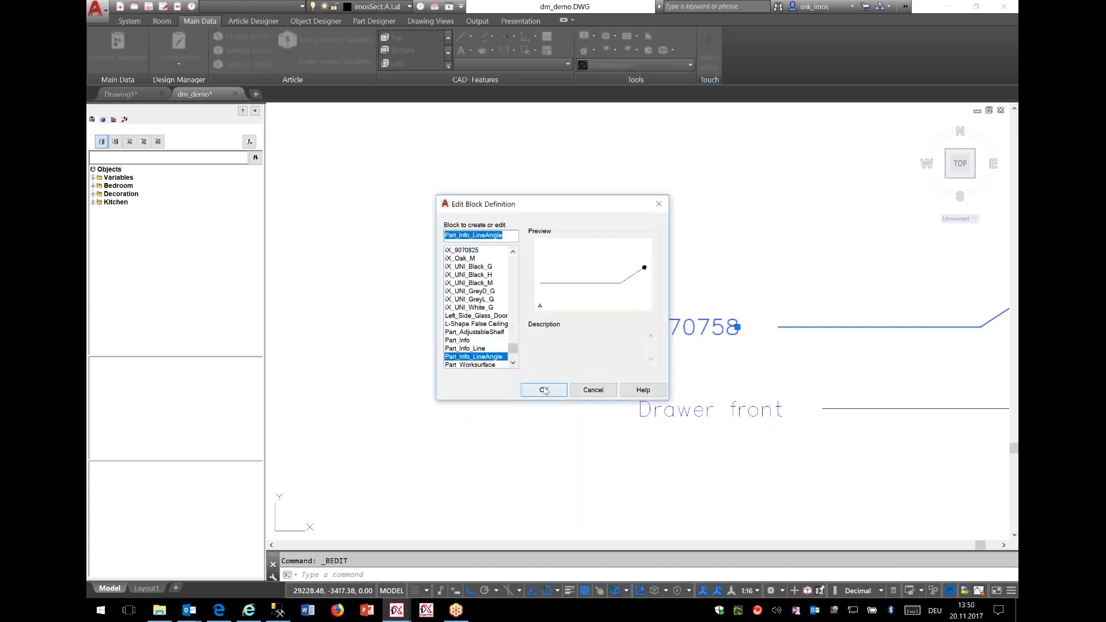
left_click(545, 391)
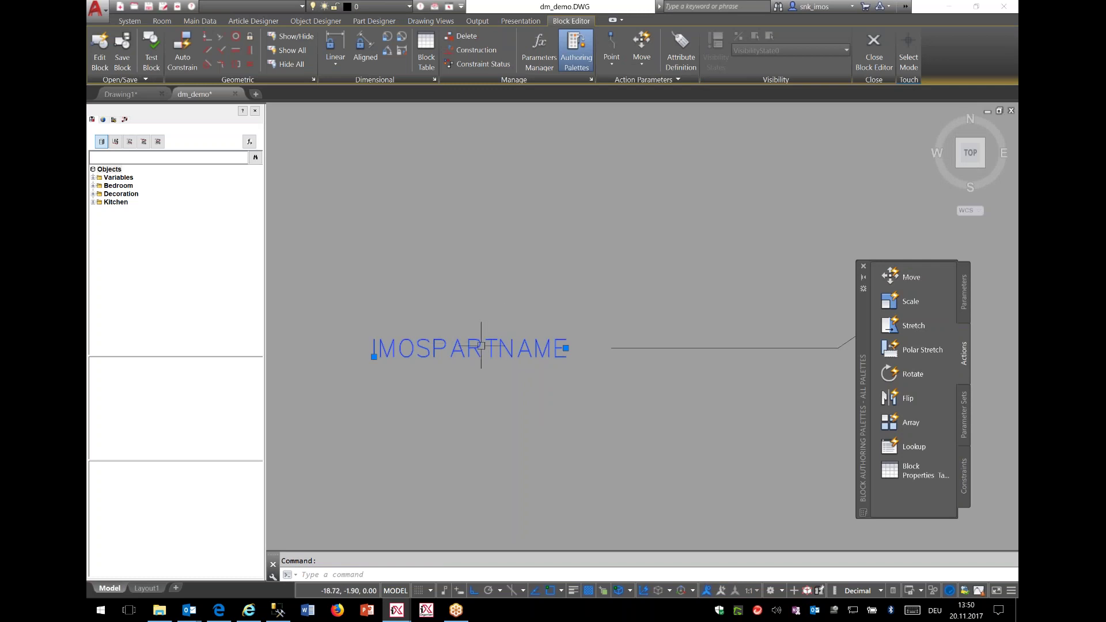
Step: Inspect the IMOSPARTNAME attribute's properties and its available text styles, keep the IMOS style, and close the Block Editor
right_click(480, 346)
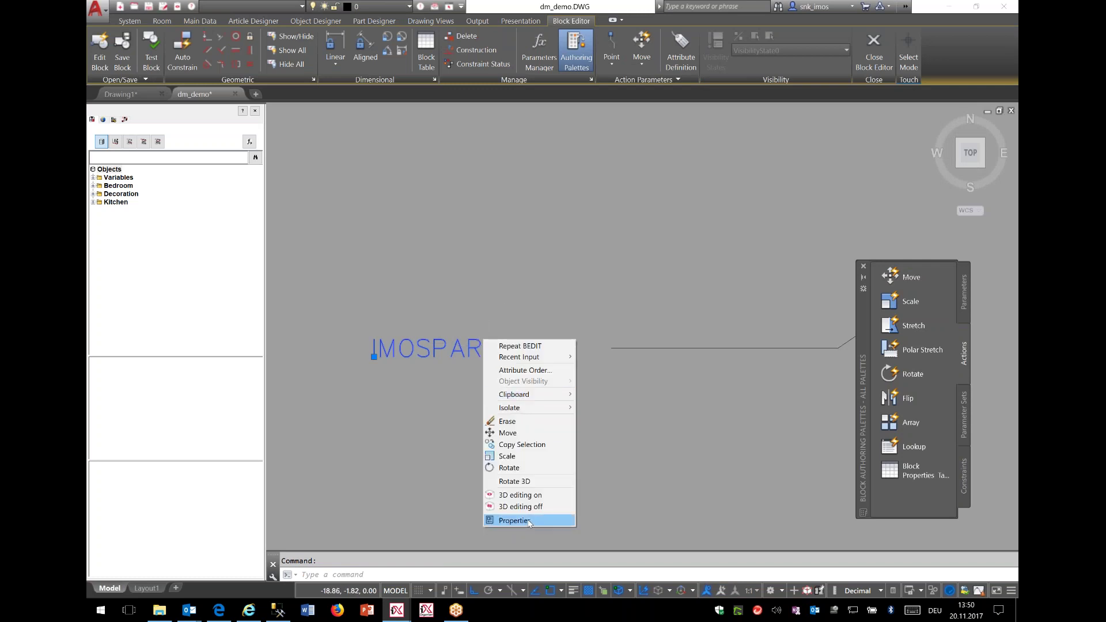
left_click(529, 520)
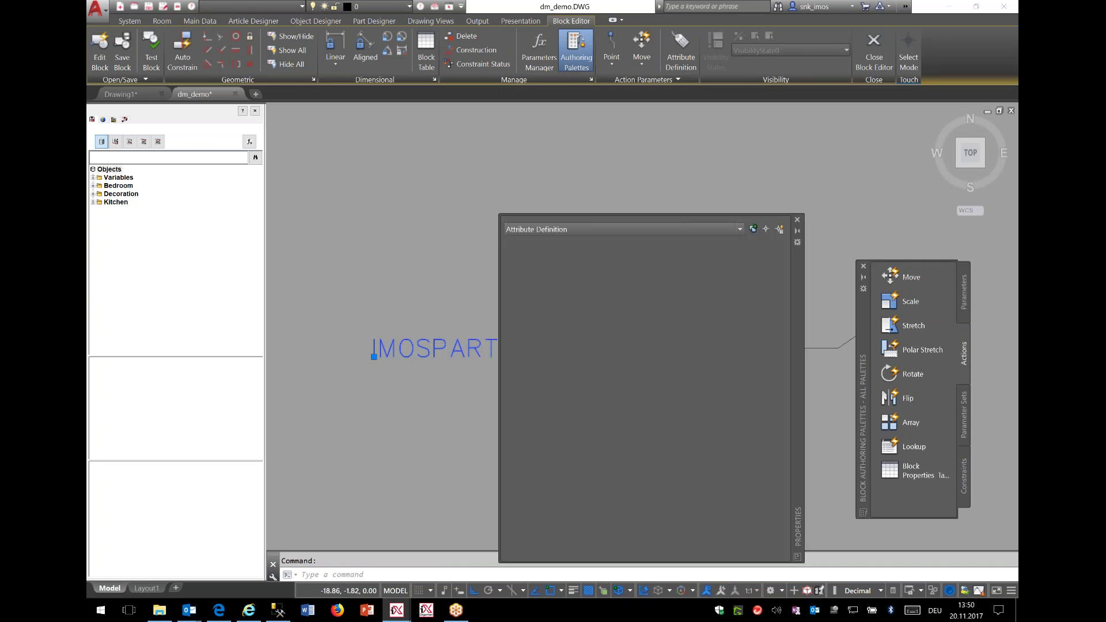
left_click_drag(797, 313, 661, 240)
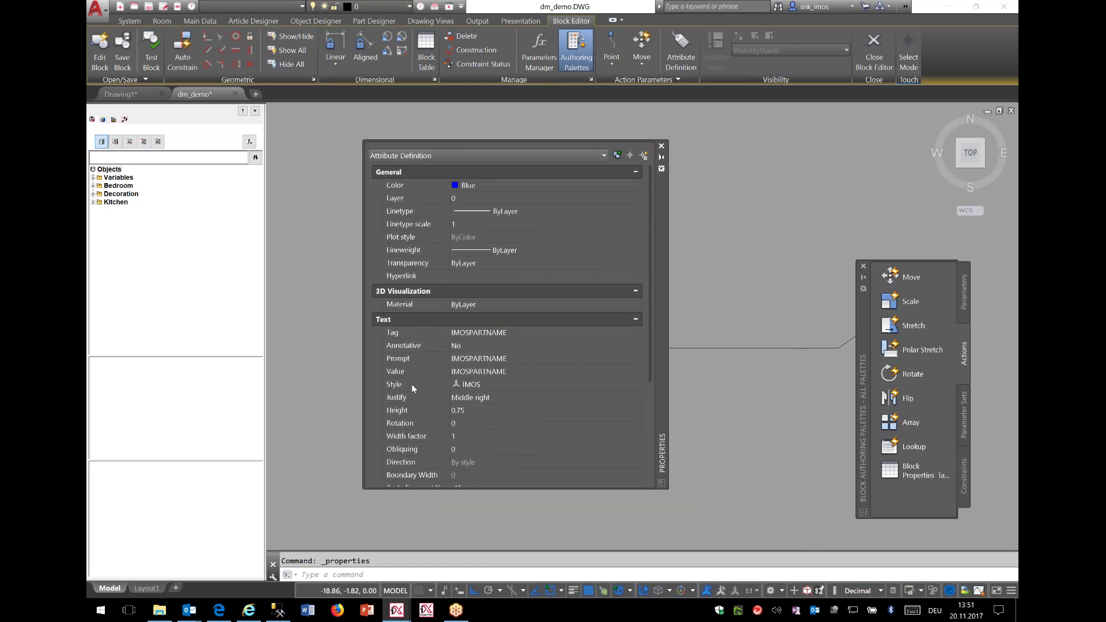
left_click(497, 386)
left_click(497, 386)
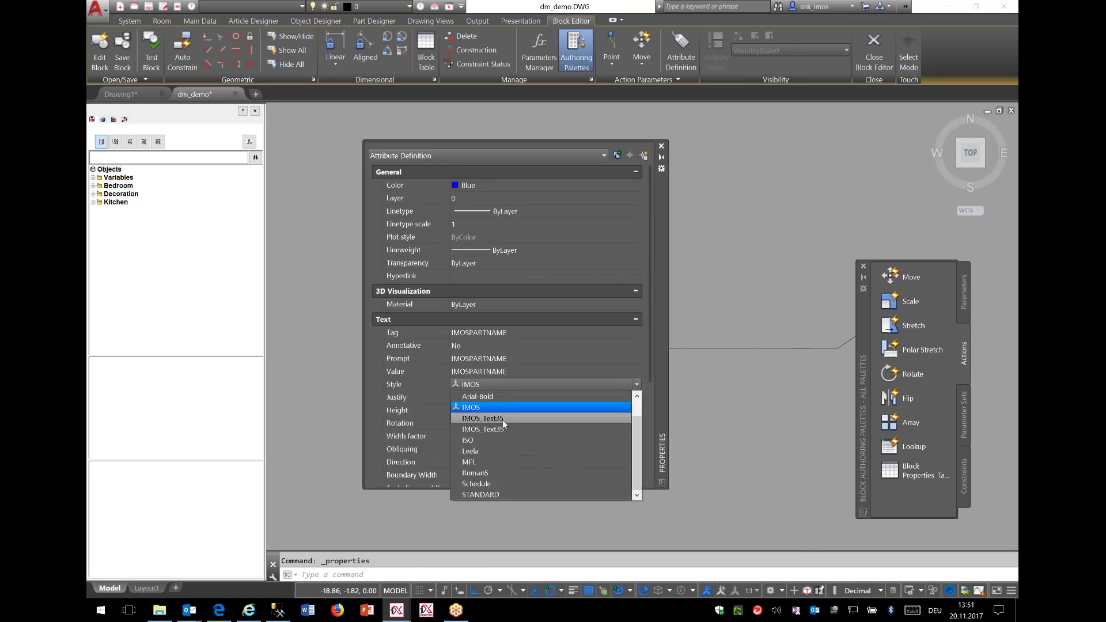
scroll(505, 447, "up", 1)
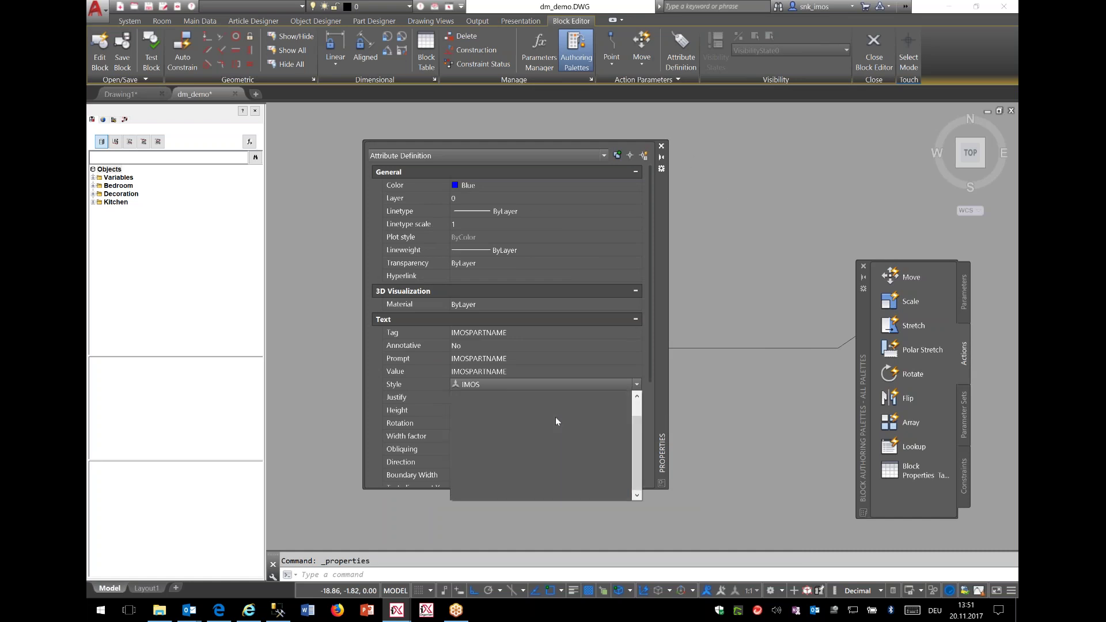
left_click(535, 385)
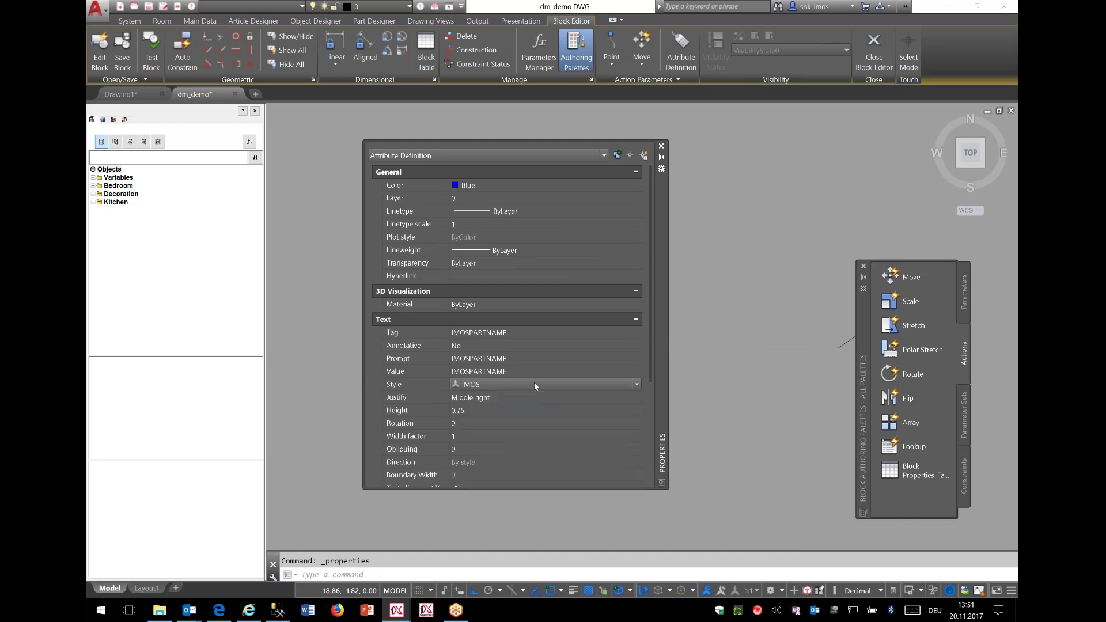
left_click(662, 146)
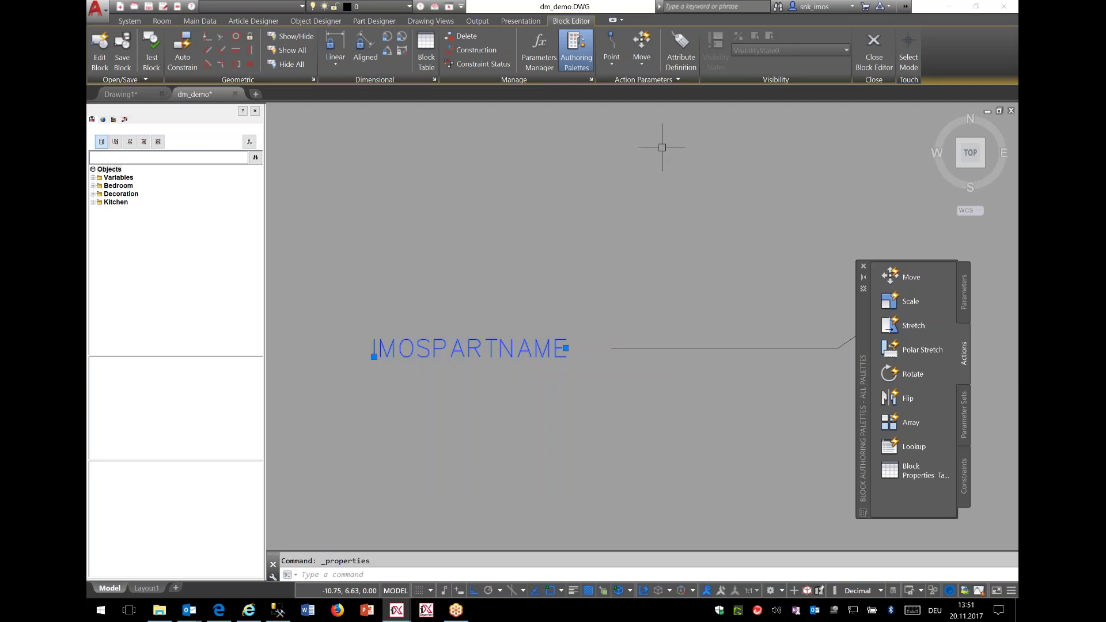
left_click(889, 67)
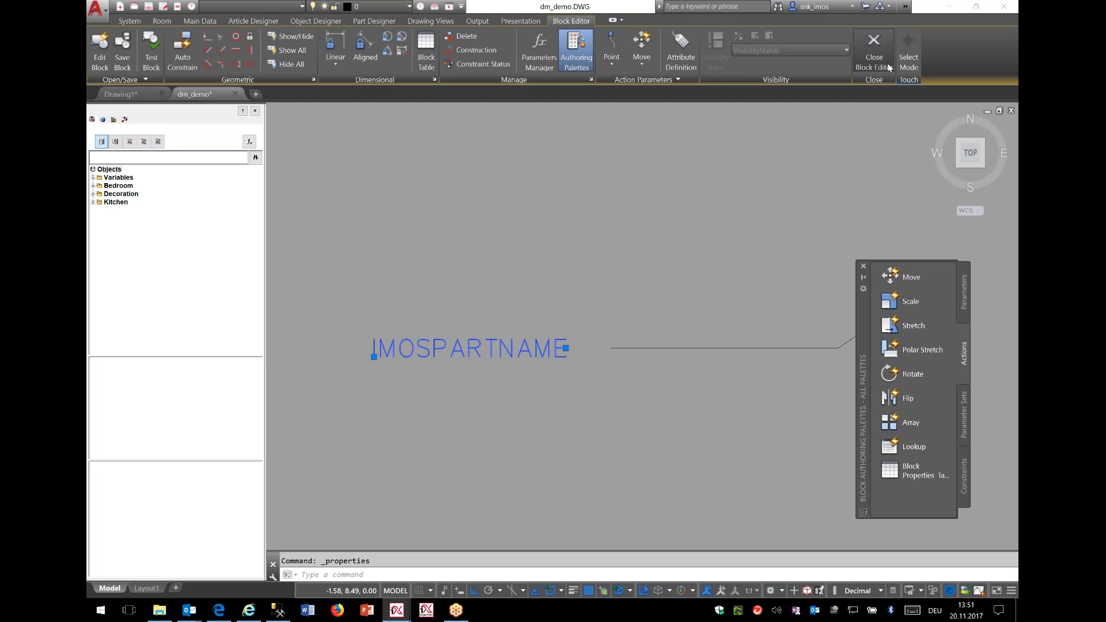
left_click(586, 318)
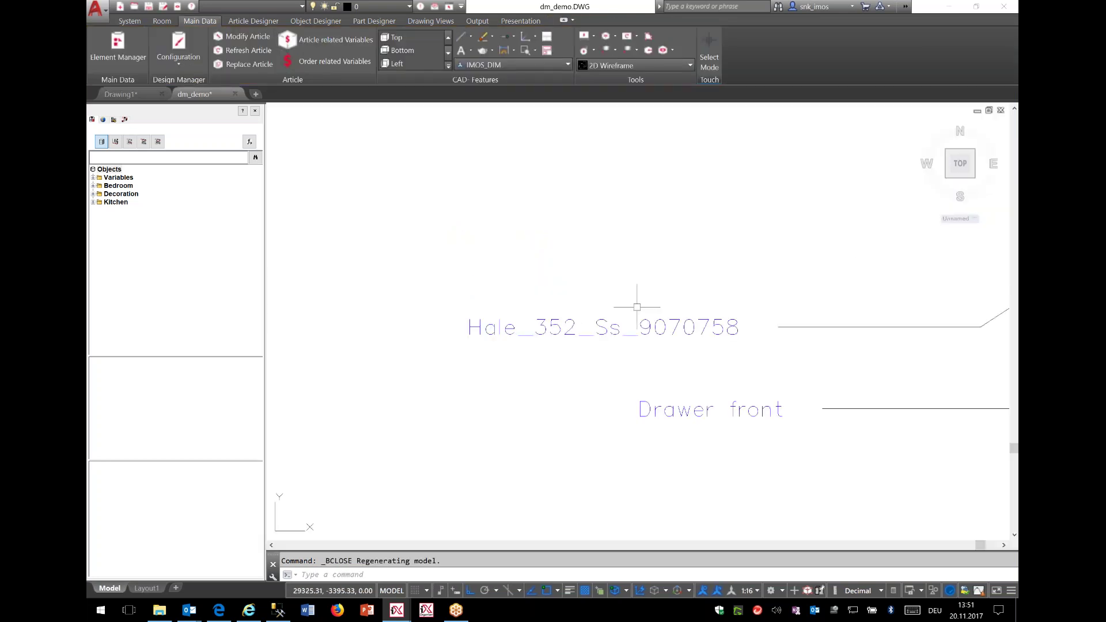
Step: Check the shelf, door, drawer front and pull labels of section A-A from the bottom shelf up to the top shelf
scroll(636, 306, "down", 4)
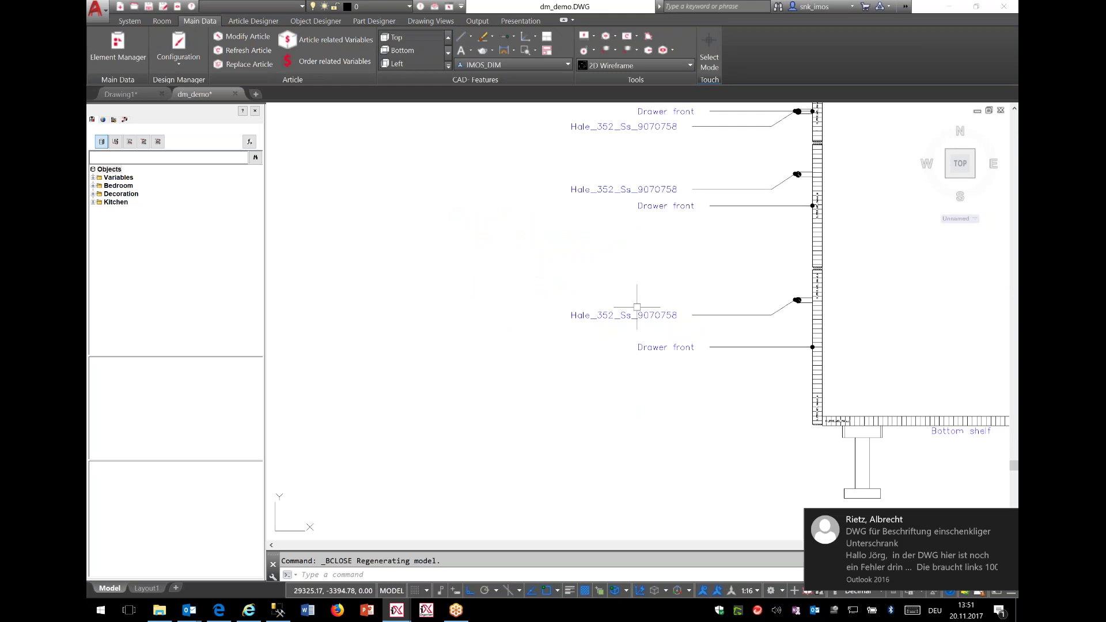
middle_click_drag(642, 289, 463, 378)
scroll(511, 345, "down", 2)
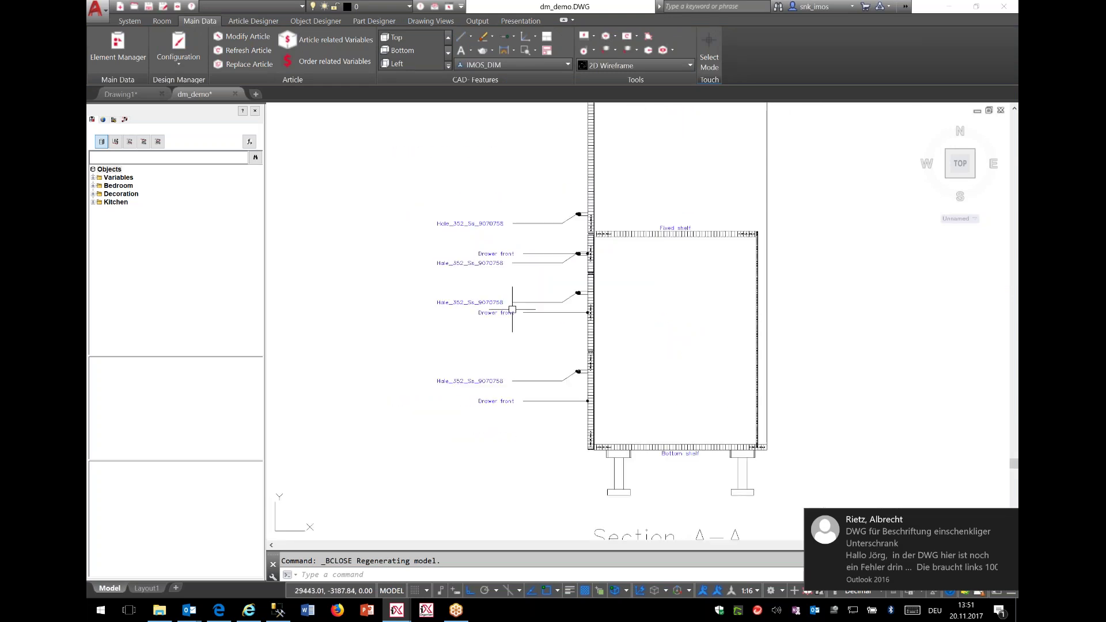
middle_click_drag(416, 251, 382, 264)
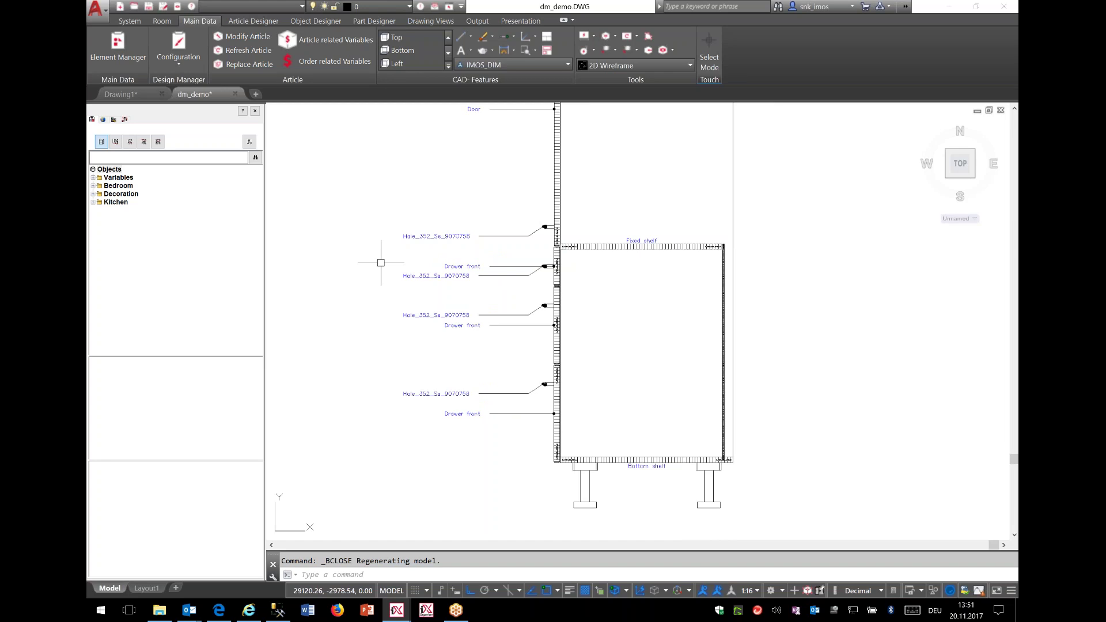
mouse_move(442, 156)
middle_mouse_down()
mouse_move(478, 254)
mouse_move(605, 304)
mouse_move(652, 293)
middle_mouse_up()
scroll(478, 253, "down", 2)
middle_click_drag(679, 257, 503, 305)
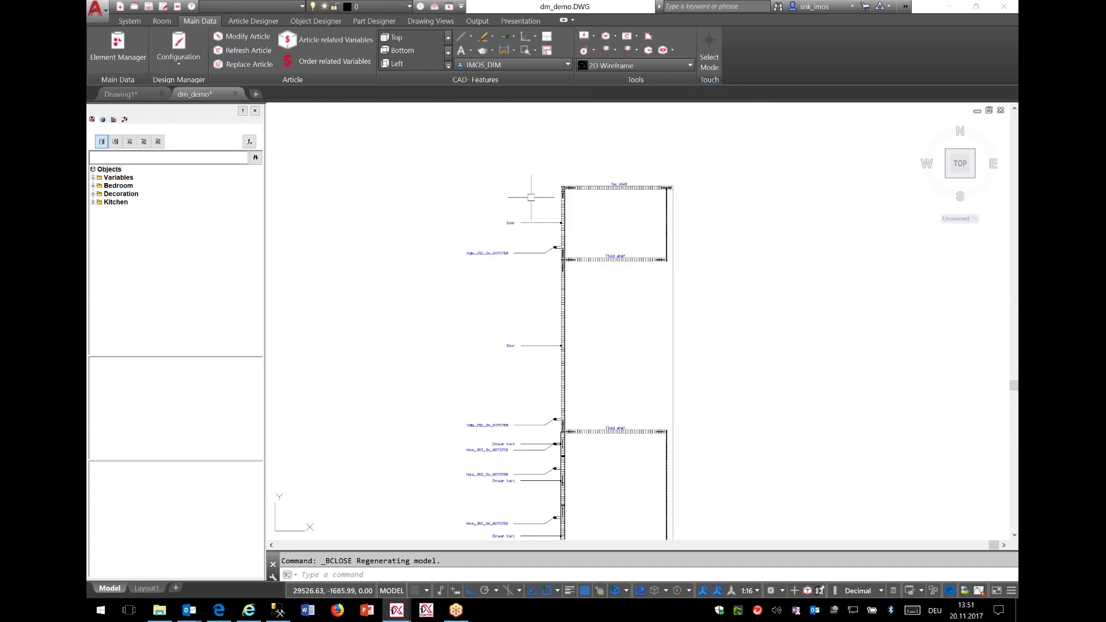
scroll(531, 197, "up", 4)
mouse_move(546, 198)
middle_mouse_down()
mouse_move(486, 202)
mouse_move(421, 177)
middle_mouse_up()
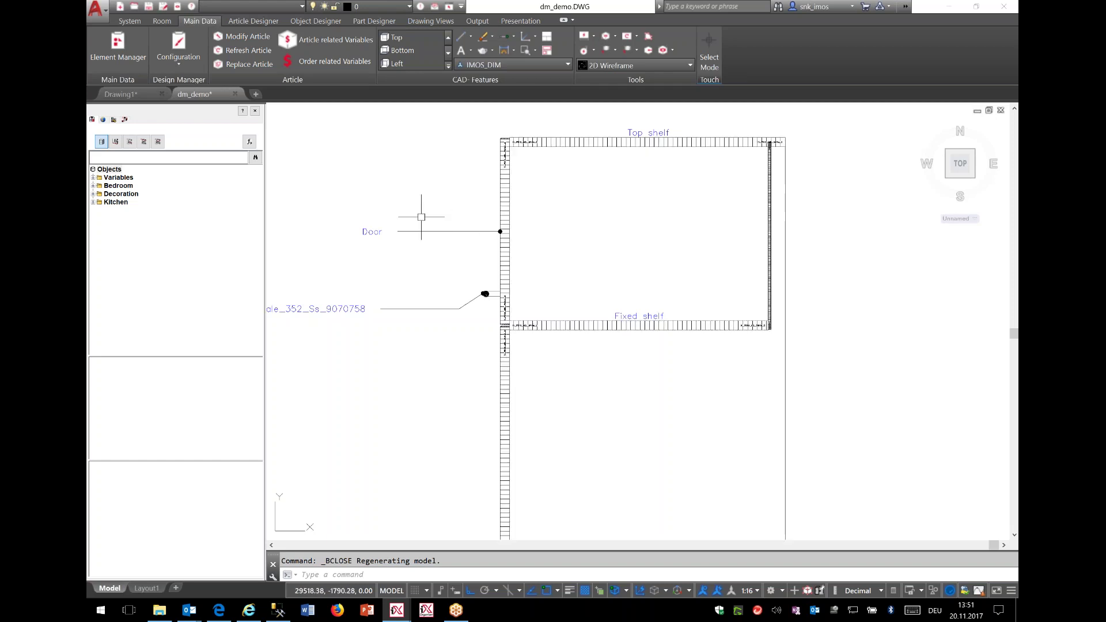
middle_click_drag(359, 256, 393, 245)
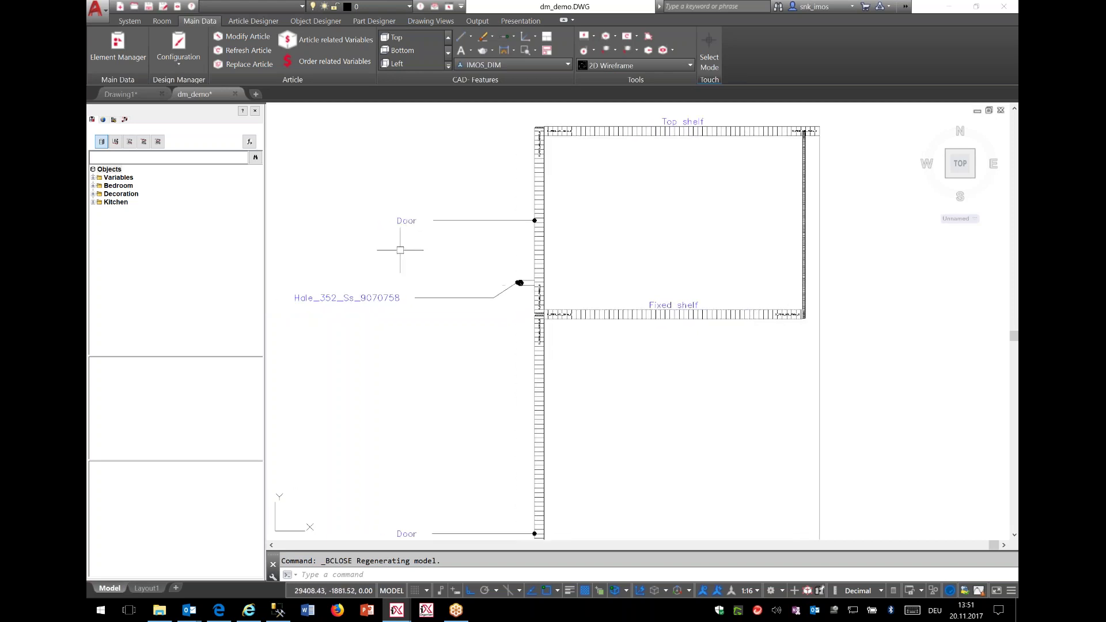
Step: Pick the upper door in section A-A to display its part properties down to the comment fields
left_click(104, 120)
left_click(154, 141)
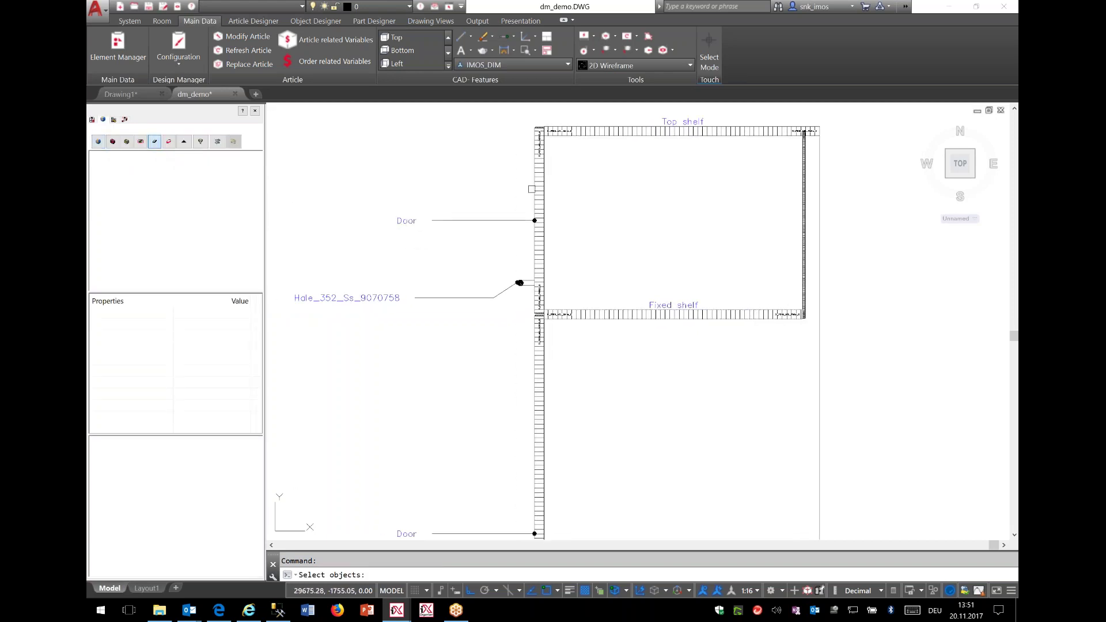
left_click(530, 189)
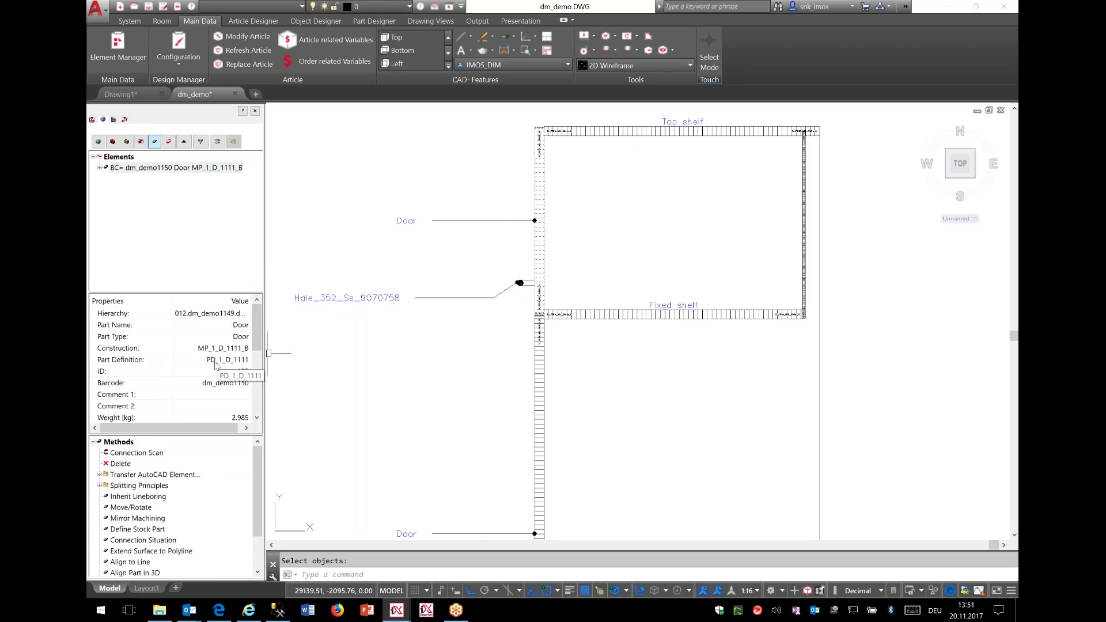
scroll(261, 334, "down", 1)
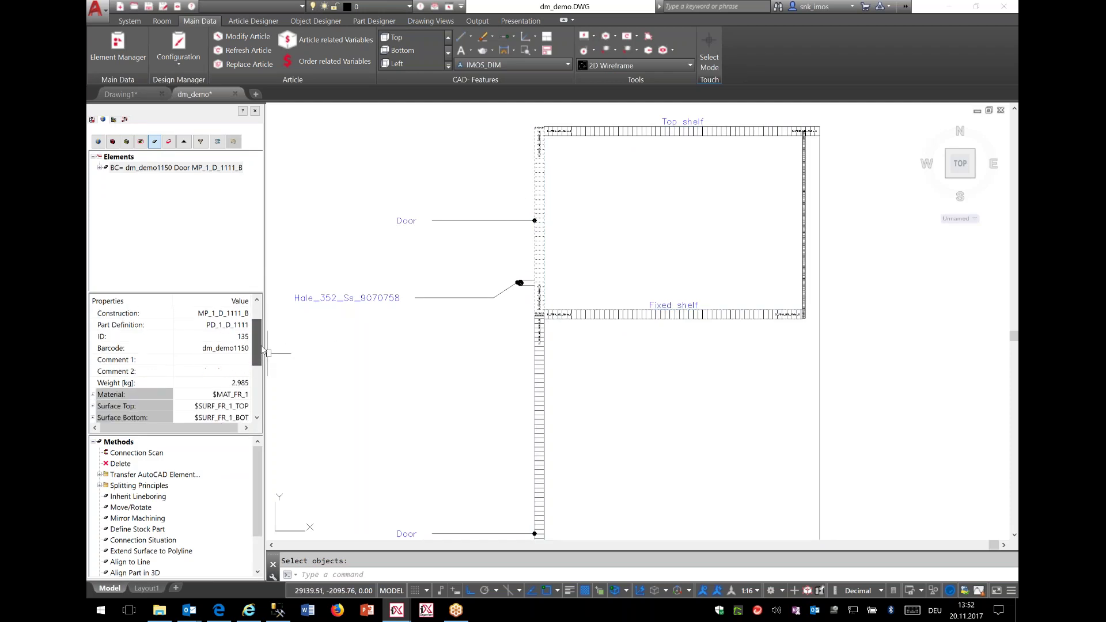
Step: Check the Comment 1 and Comment 2 properties of the upper door
left_click(224, 370)
left_click(238, 361)
left_click(234, 372)
left_click(233, 362)
left_click(232, 372)
left_click(228, 363)
left_click(225, 368)
left_click(222, 364)
left_click(214, 375)
left_click(209, 364)
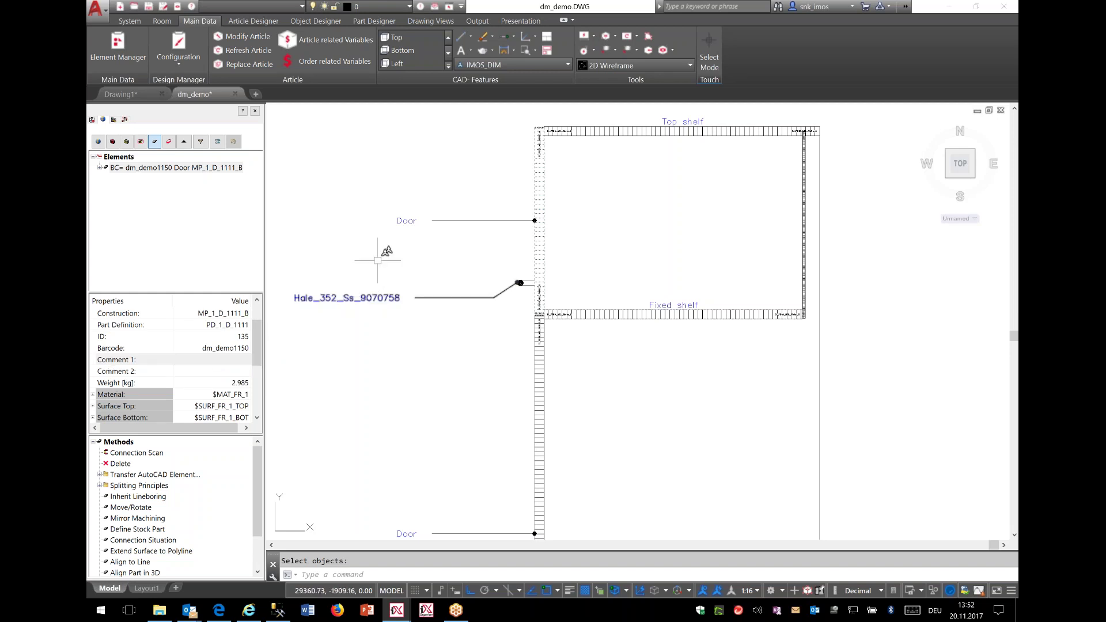
Step: Open the Parts_Top condition of the Top_Parts entry in the Section annotation principle and save it as a new condition named Parts_New
left_click(127, 58)
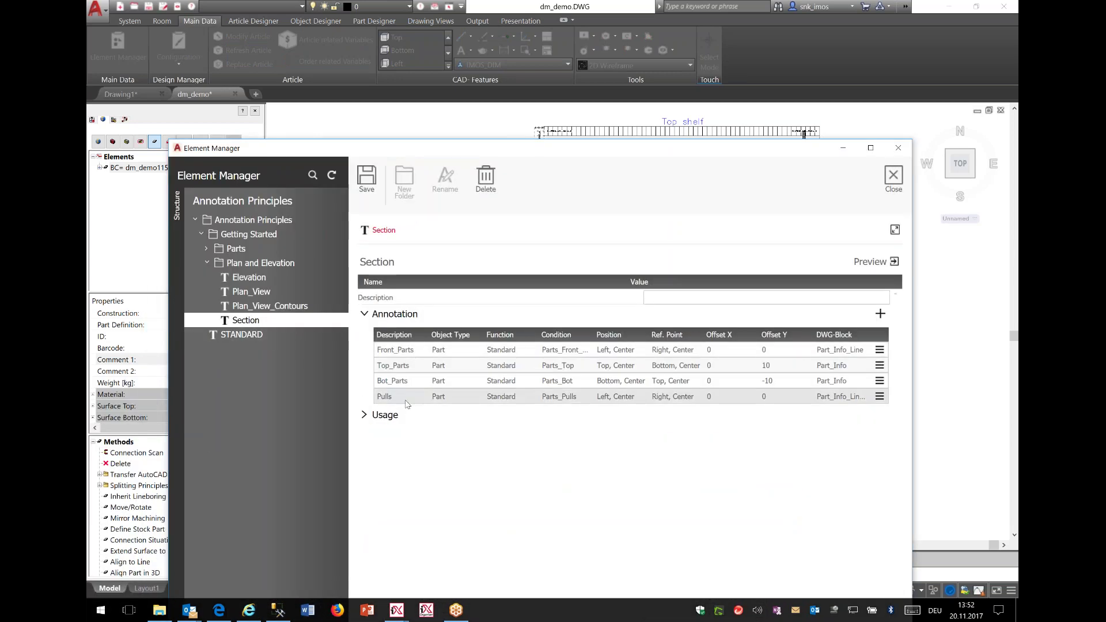
left_click_drag(616, 335, 682, 336)
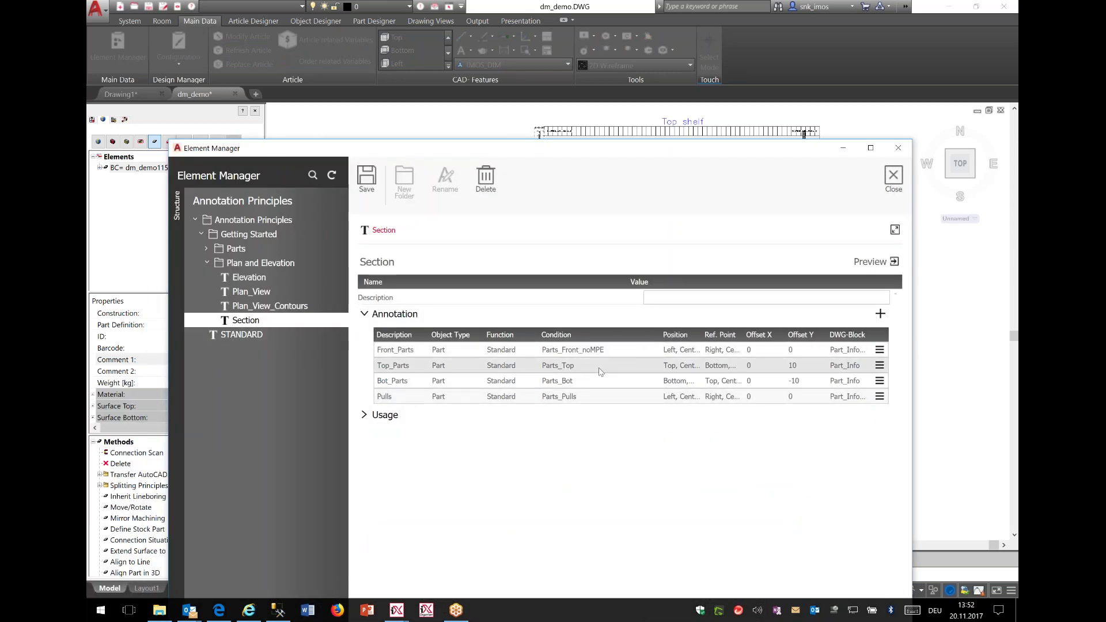
left_click(597, 369)
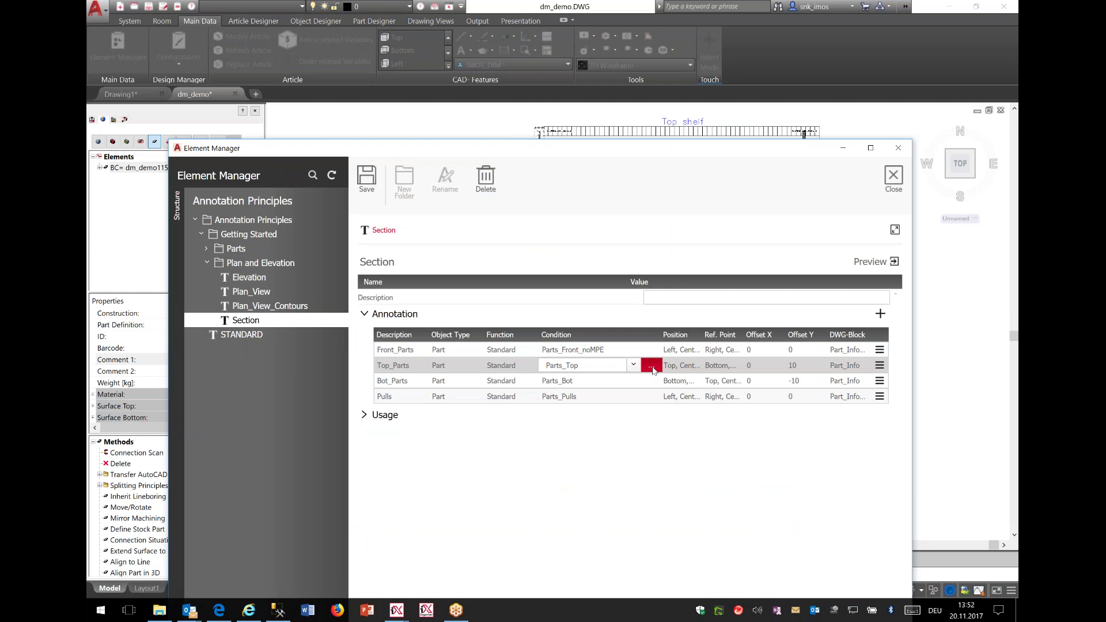
left_click(651, 366)
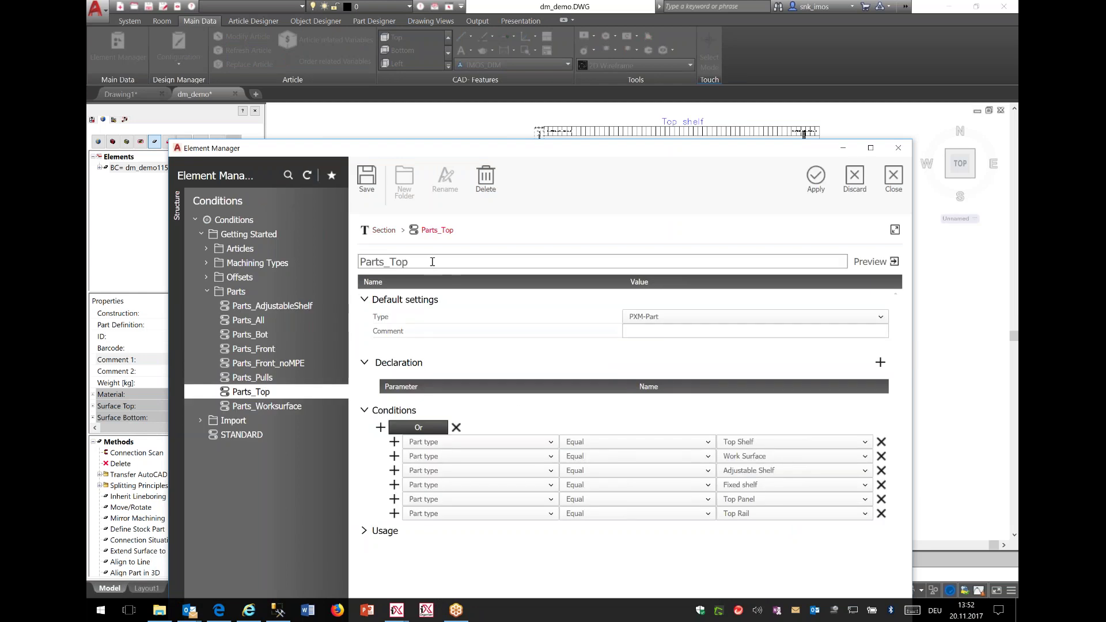
type("New")
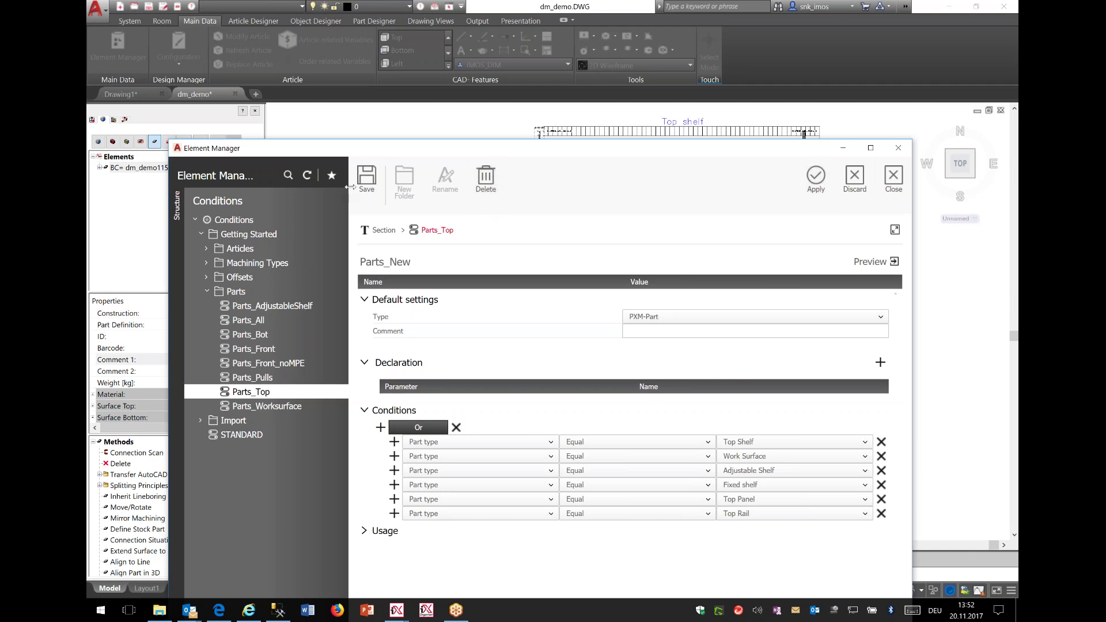
left_click_drag(350, 187, 351, 187)
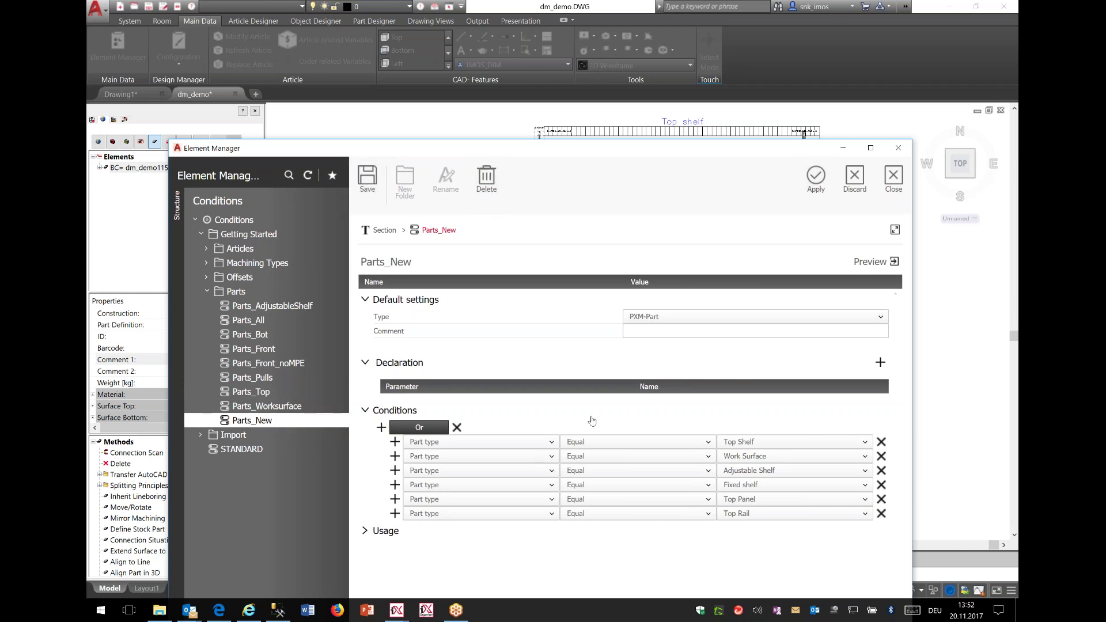
Step: Add an empty declaration row to Parts_New and change its Top Rail criterion to Comment1 Equal Detail_A
left_click(881, 362)
left_click(468, 529)
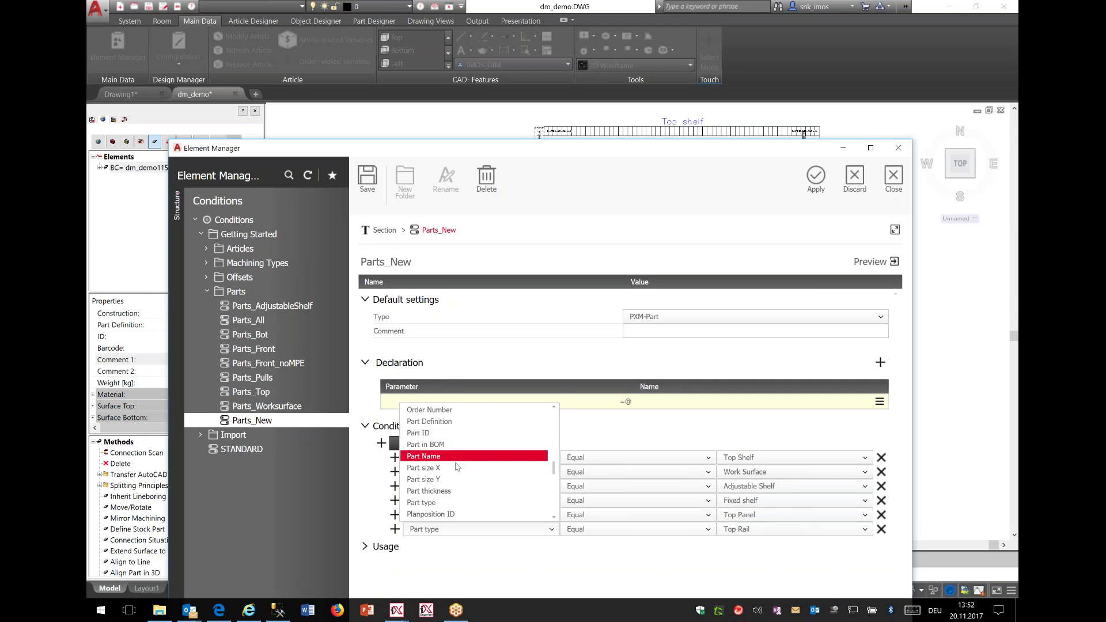
scroll(458, 468, "down", 10)
scroll(470, 479, "up", 12)
scroll(479, 482, "up", 7)
scroll(456, 482, "down", 3)
scroll(445, 482, "up", 2)
scroll(441, 461, "down", 3)
scroll(441, 461, "up", 2)
left_click(455, 487)
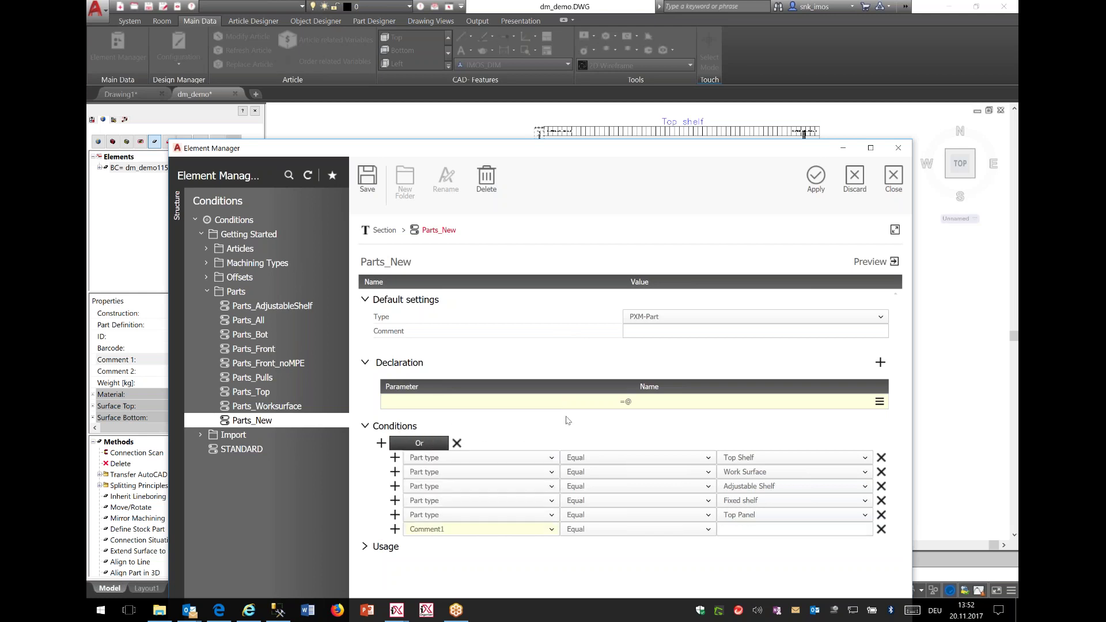
left_click(725, 529)
Step: Remove the five Part type criteria from Parts_New, keeping only the Comment1 criterion
left_click(882, 457)
left_click(882, 457)
left_click(881, 457)
left_click(882, 458)
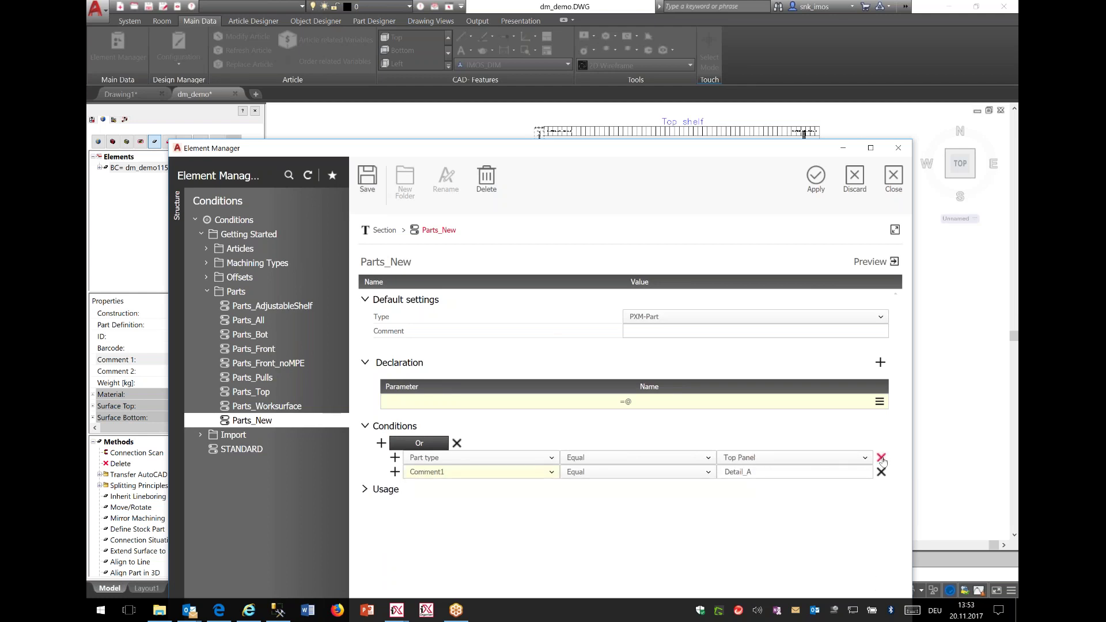
left_click(882, 458)
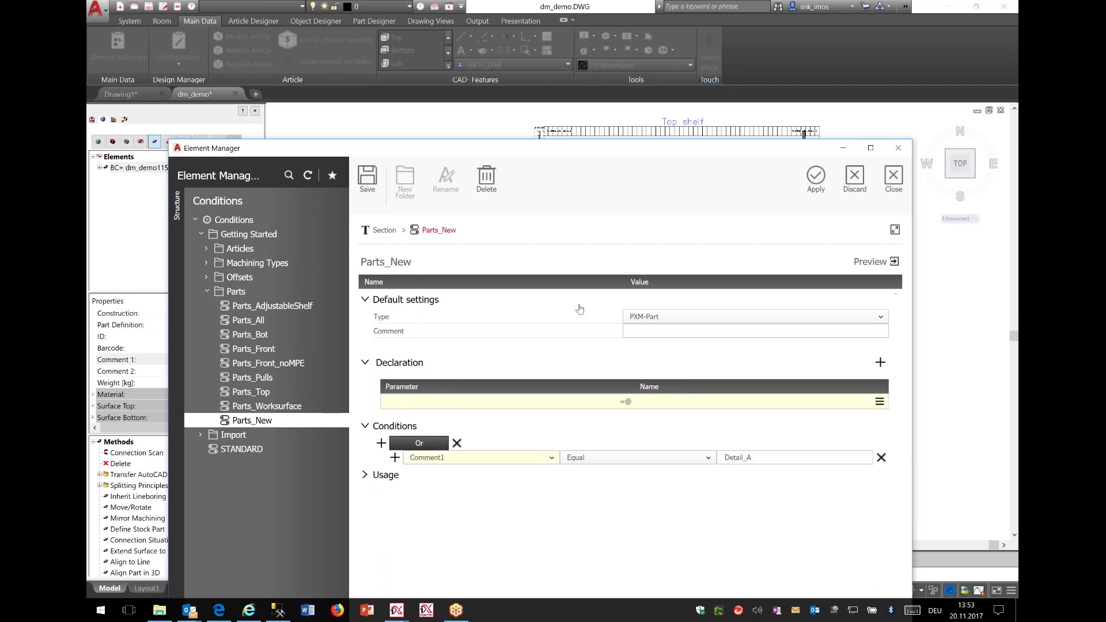
Step: Apply the Parts_New condition to the Top_Parts entry and save the Section annotation principle as a new one named Section_2
left_click(805, 206)
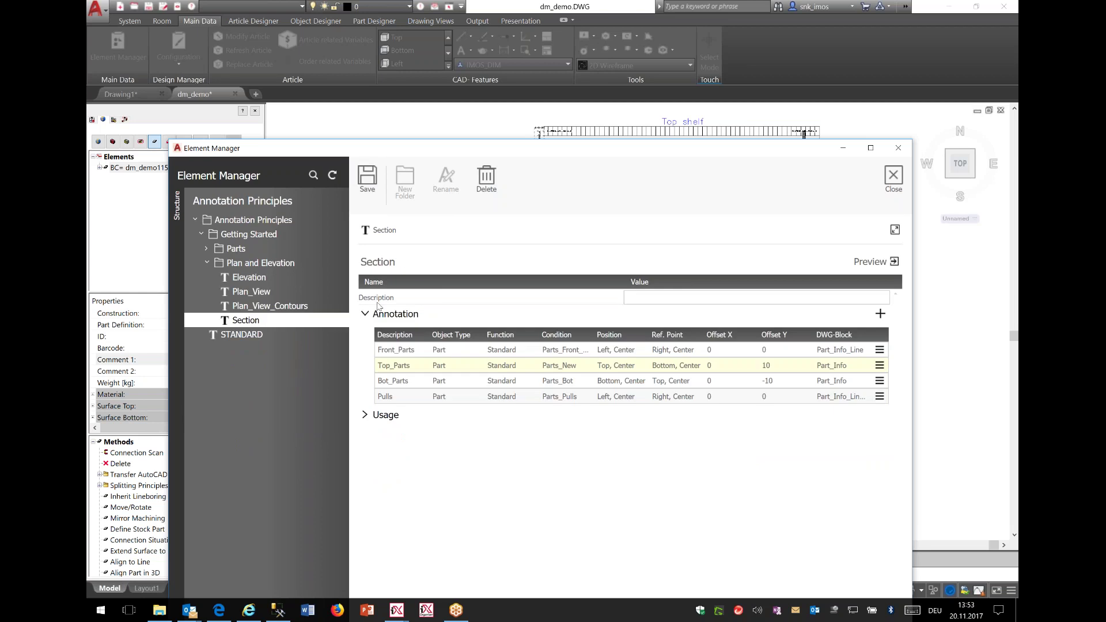
left_click(409, 260)
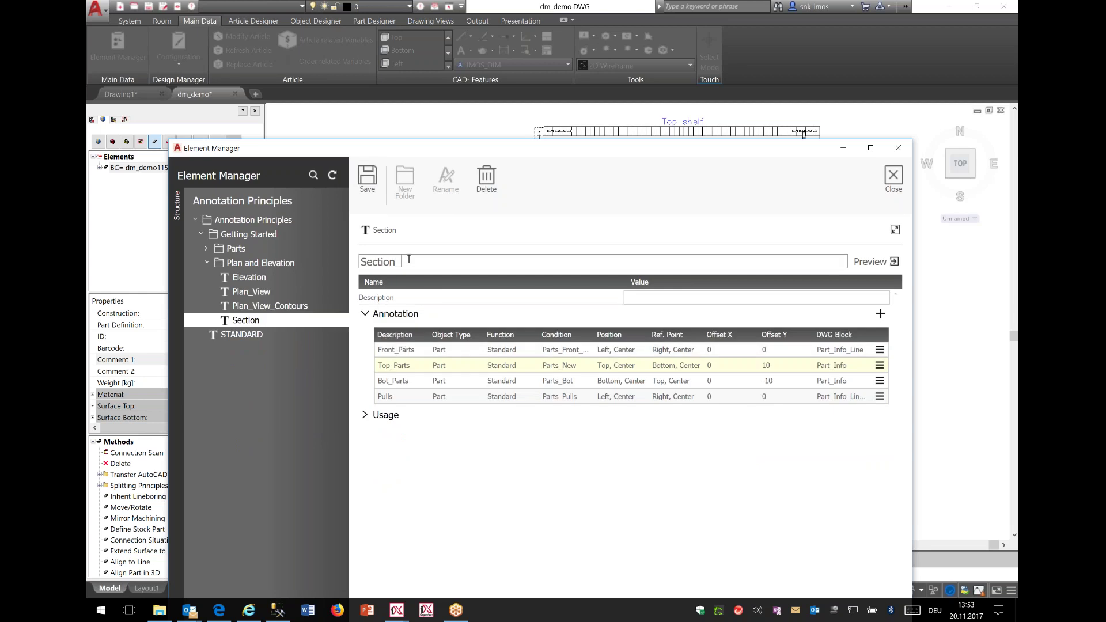
type("_2")
key("Return")
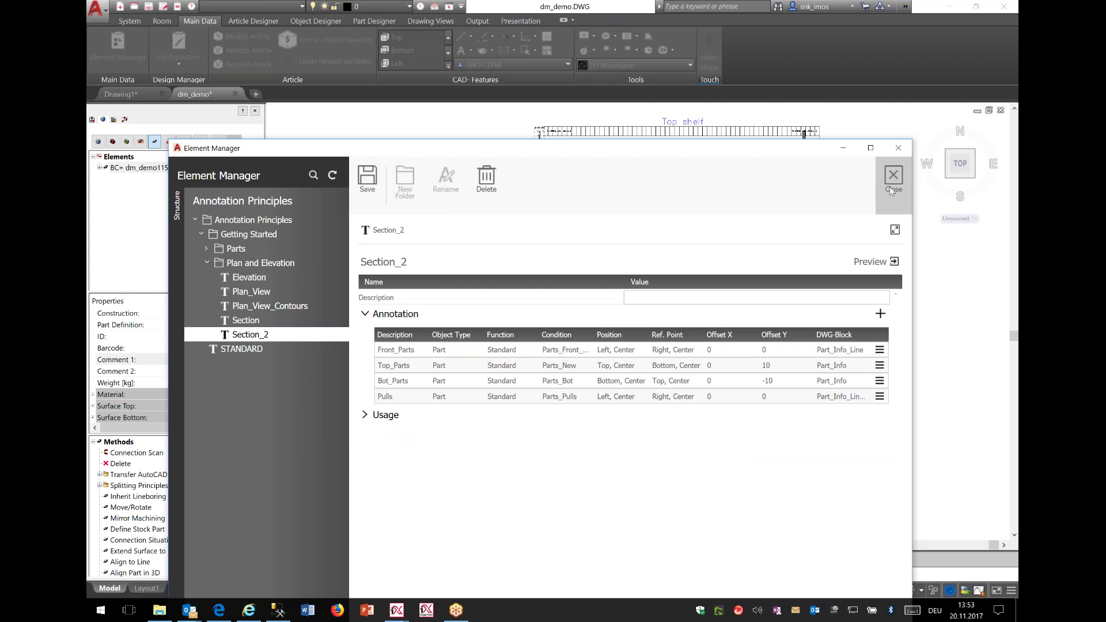
left_click(892, 176)
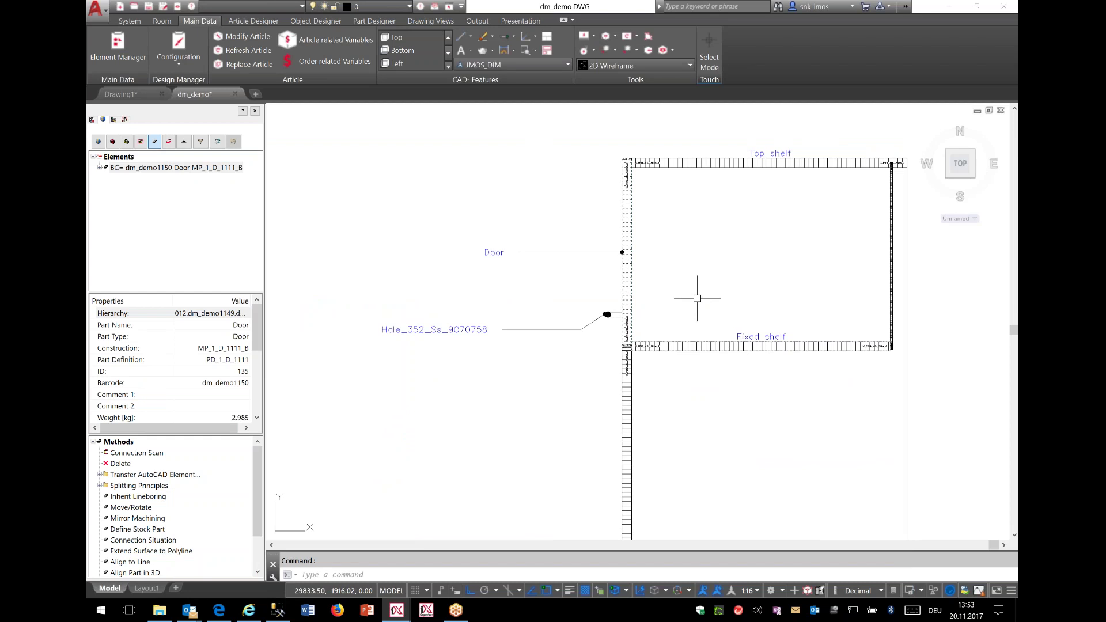
Step: Set the Comment 1 property of the upper door to Detail_A
left_click(211, 404)
left_click(211, 396)
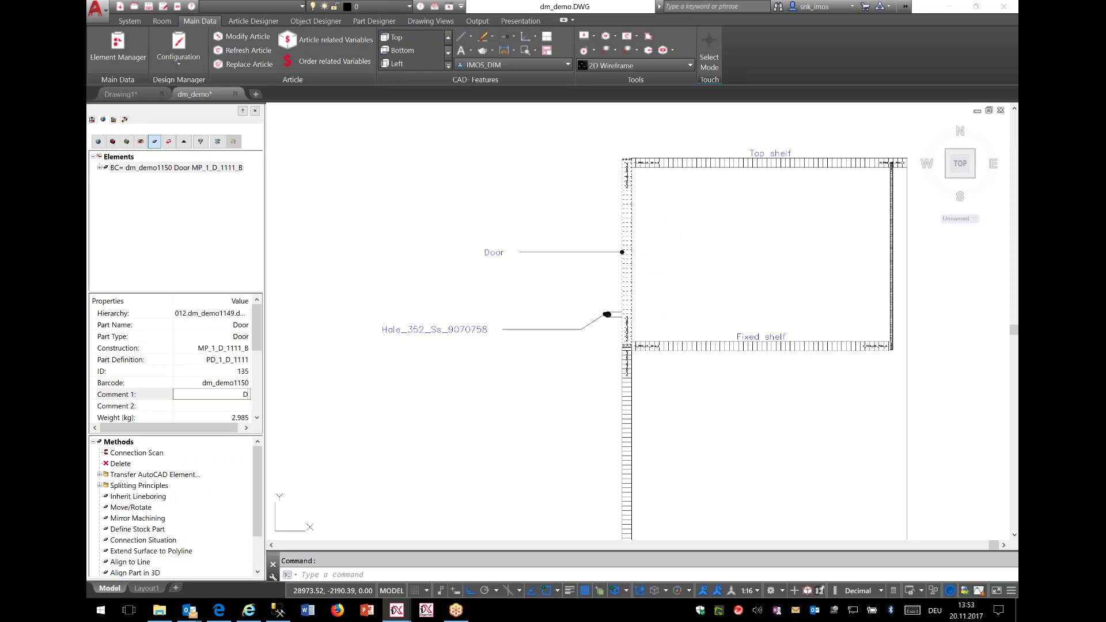
type("Detail_A")
key("Return")
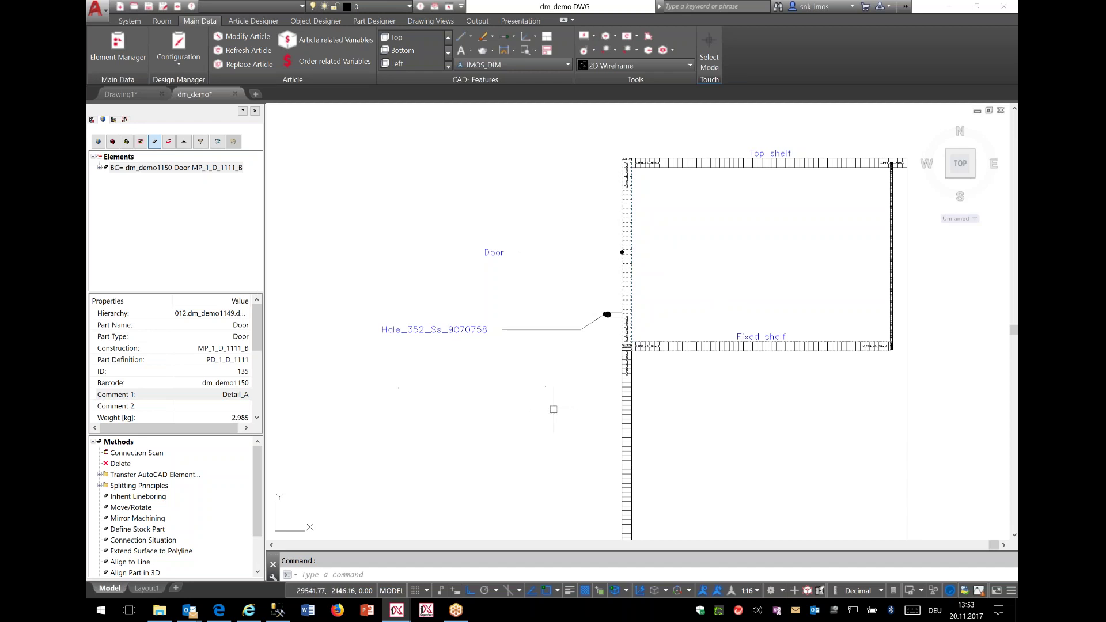
middle_click_drag(555, 409, 460, 411)
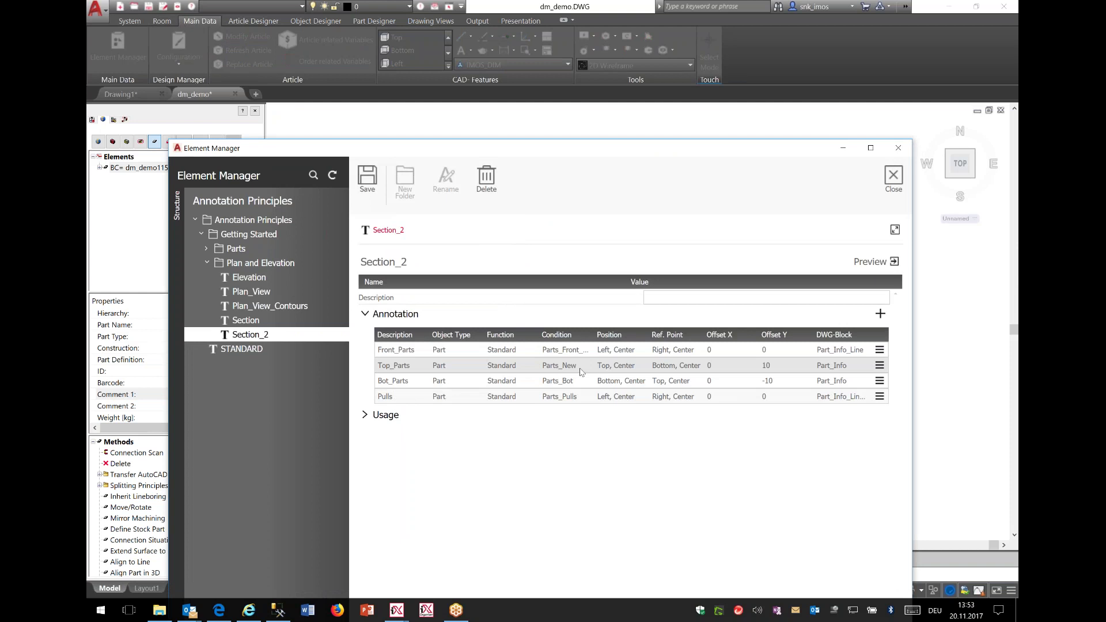
Step: Delete the Front_Parts, Bot_Parts and Pulls entries from the Section_2 annotation principle and save it with only Top_Parts
left_click_drag(596, 335, 649, 335)
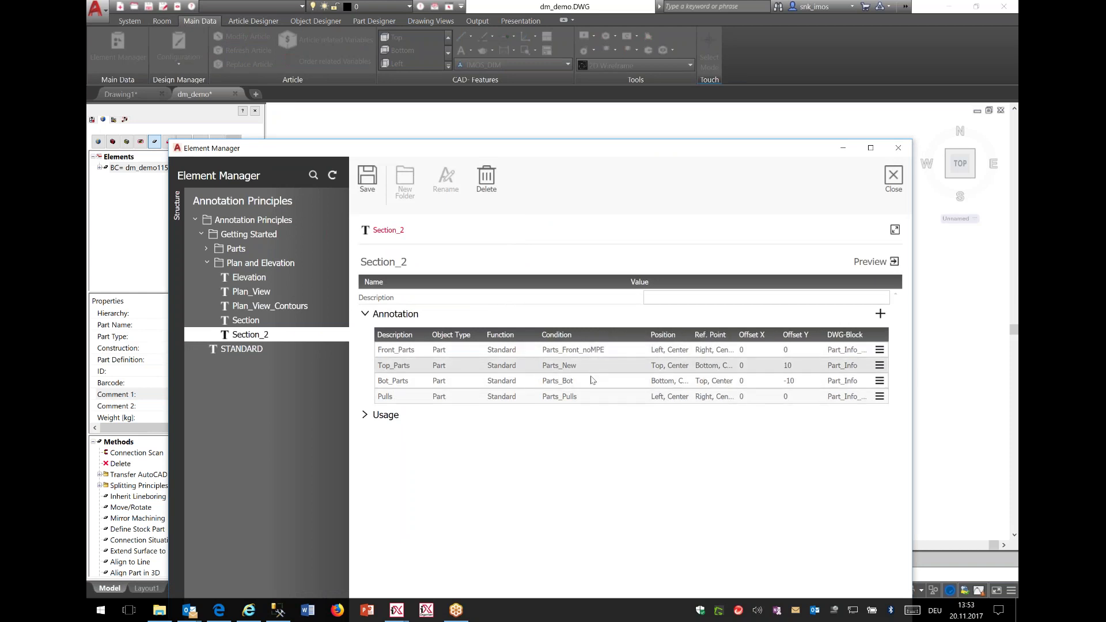
left_click(880, 365)
left_click(858, 384)
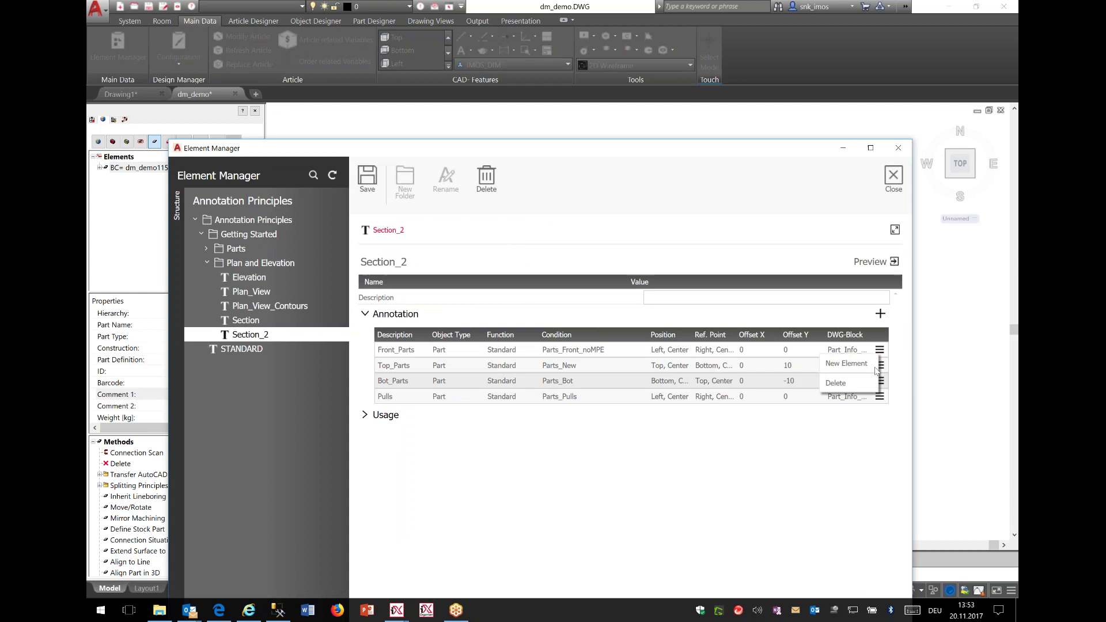
left_click(879, 382)
left_click(840, 394)
left_click(880, 366)
left_click(857, 399)
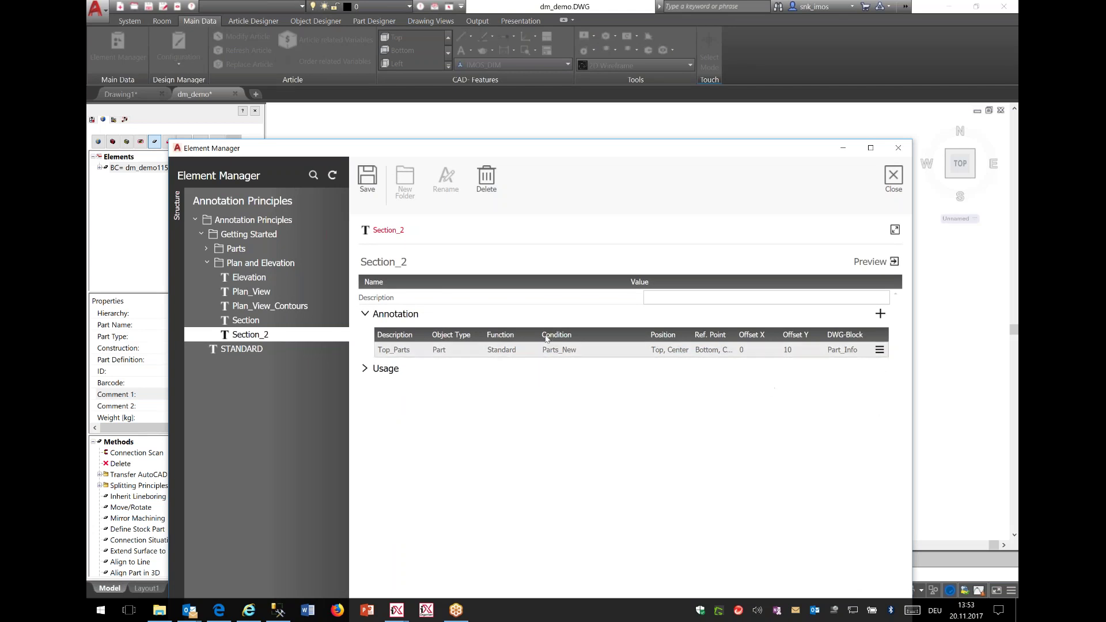
left_click(576, 351)
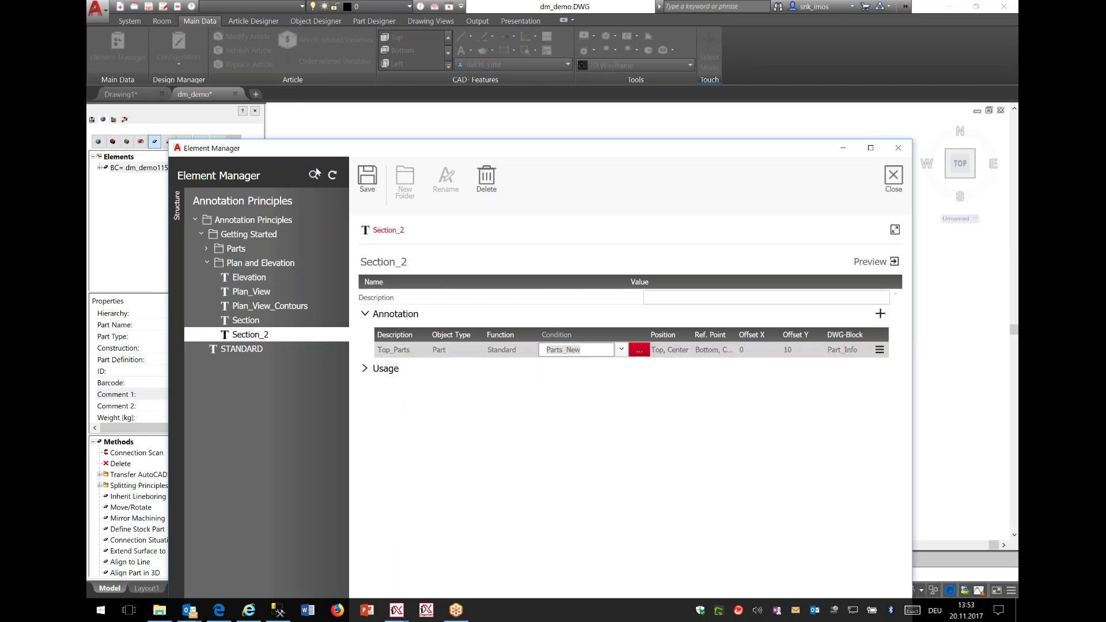
left_click(368, 181)
Step: Browse the available DWG block files for the Top_Parts entry and copy the path of the AttDWG folder without choosing a file
left_click(861, 352)
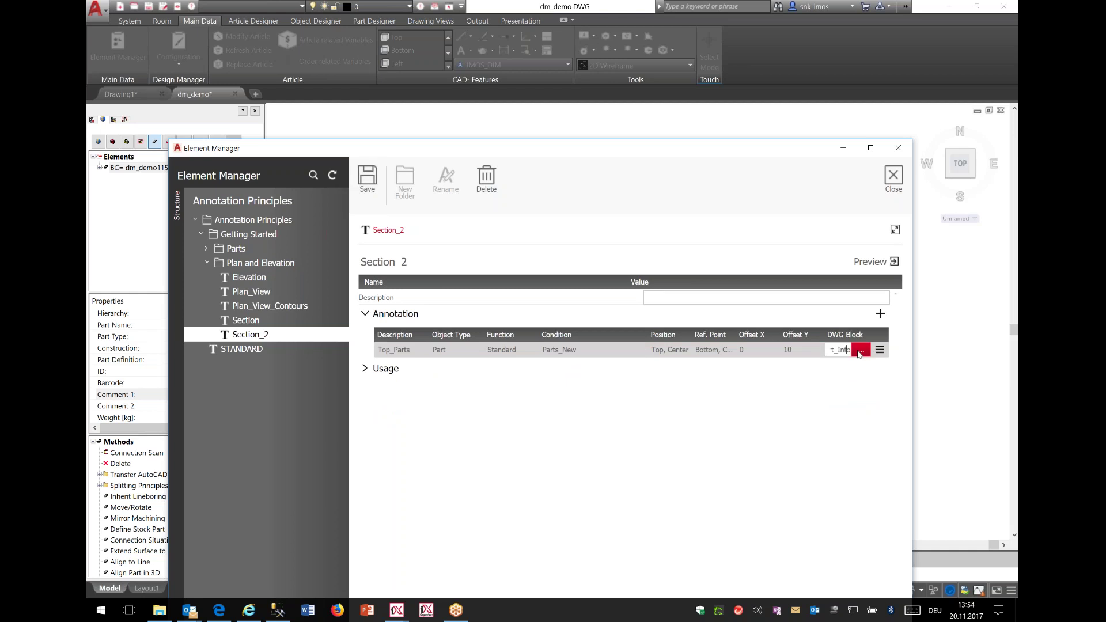
left_click(861, 351)
left_click(556, 412)
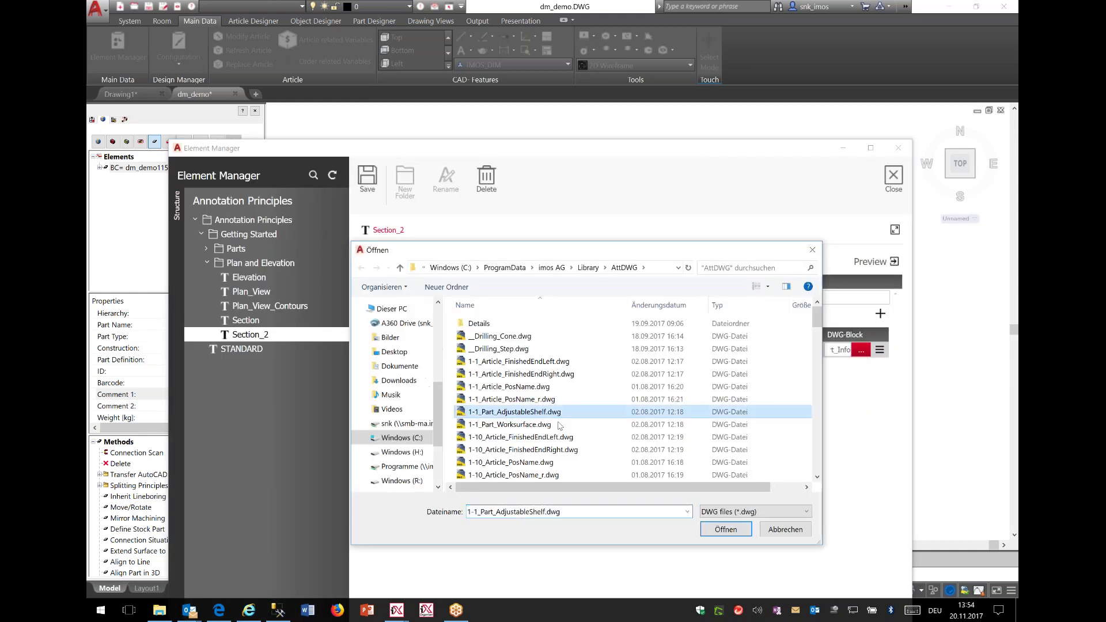
scroll(559, 424, "down", 10)
left_click(558, 400)
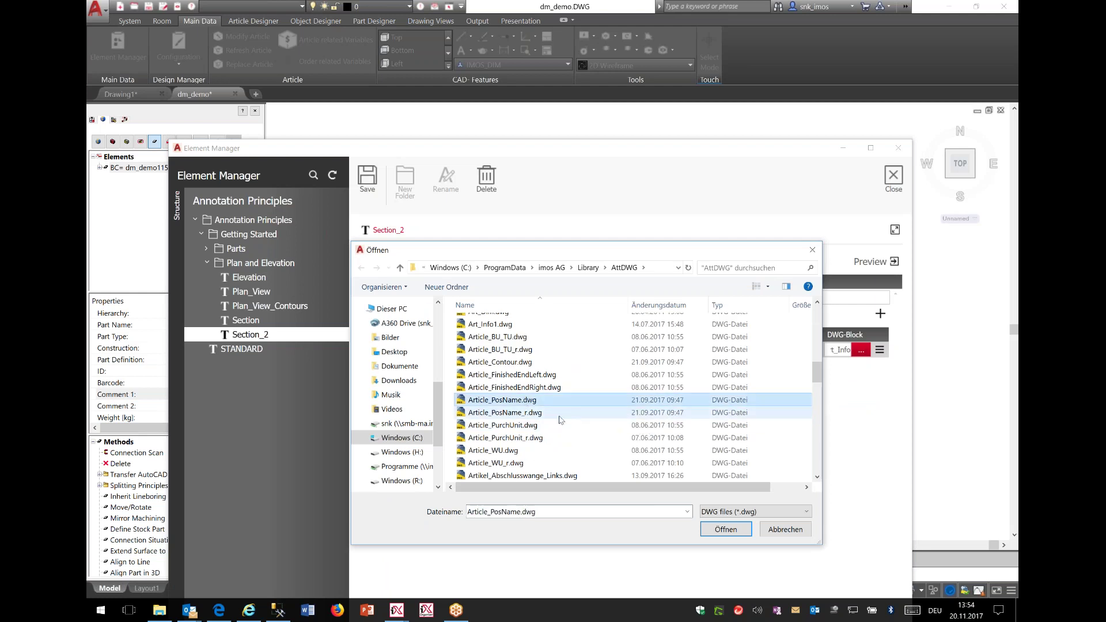
scroll(559, 420, "down", 6)
scroll(556, 412, "up", 3)
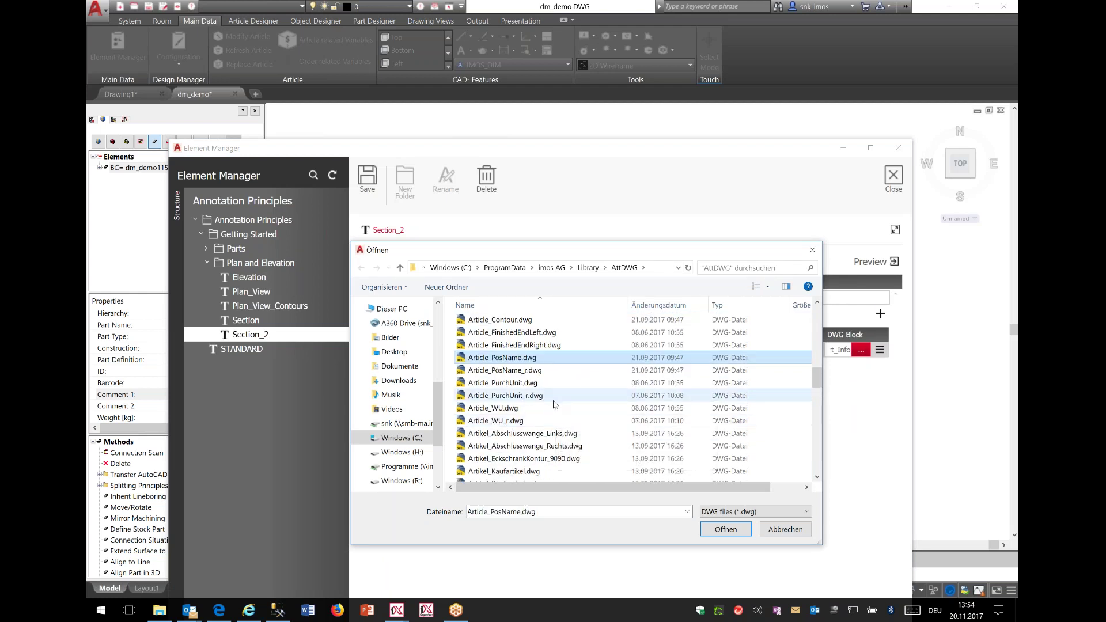
scroll(555, 406, "down", 6)
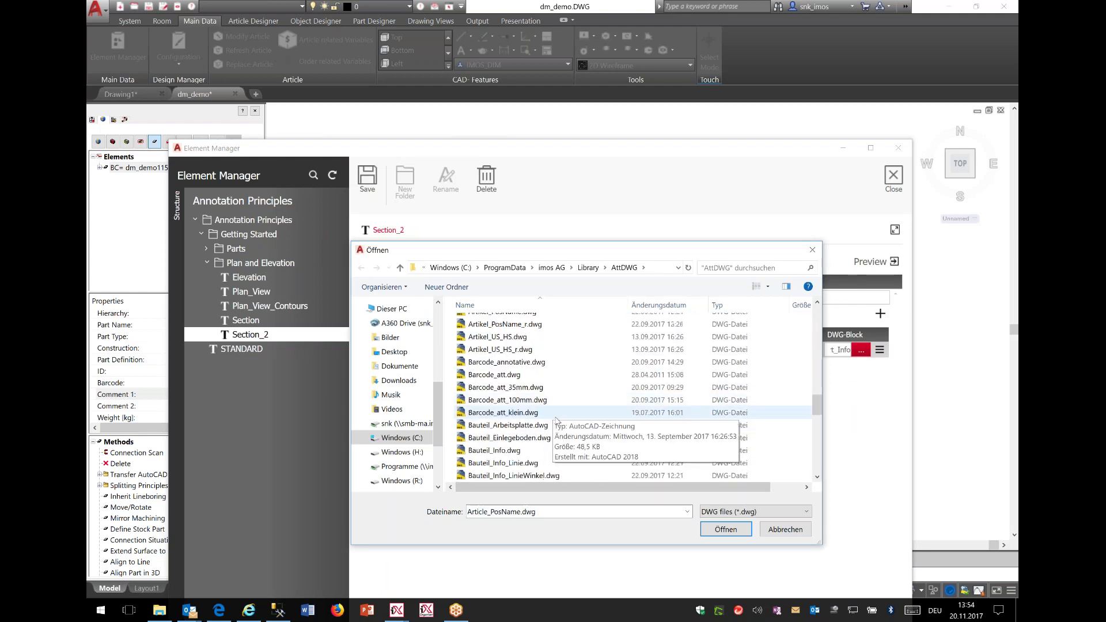
scroll(553, 421, "up", 12)
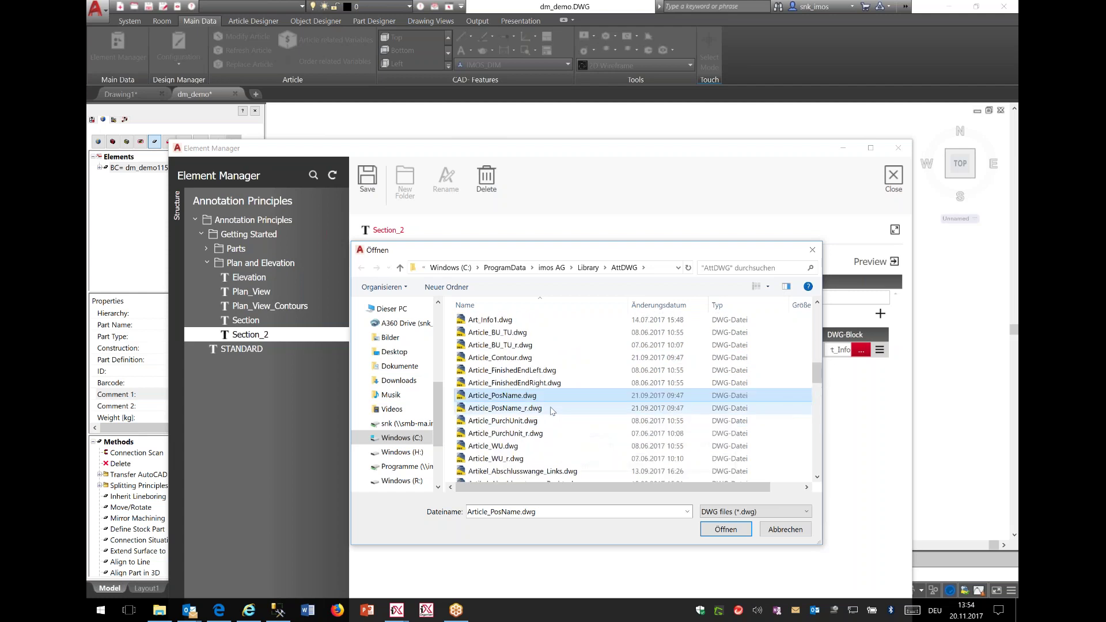
scroll(539, 405, "down", 3)
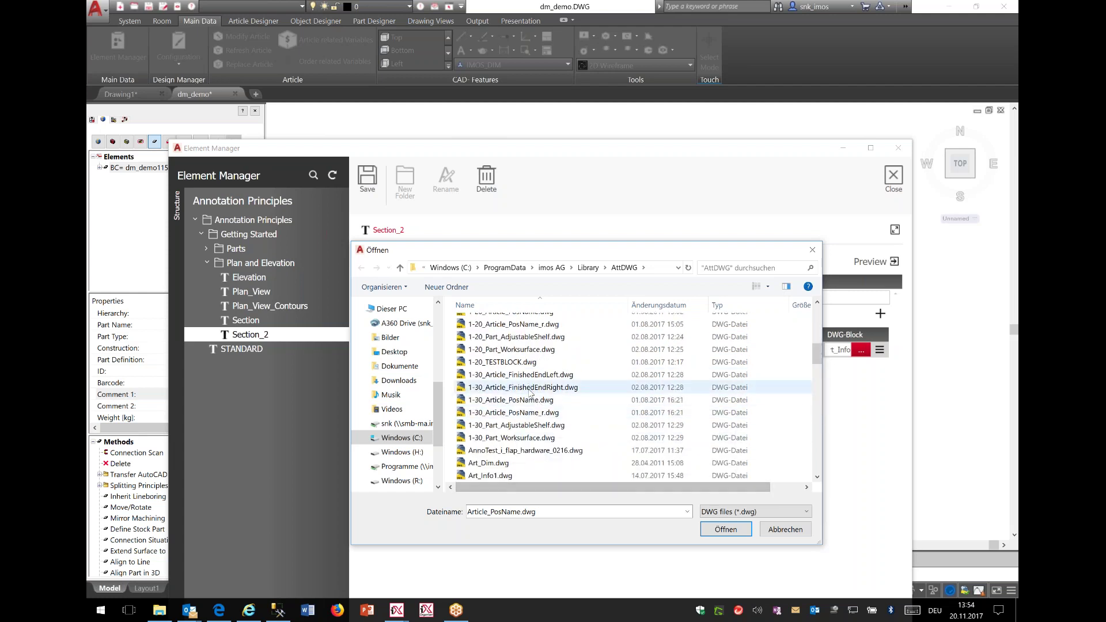
left_click(654, 267)
key("ctrl+c")
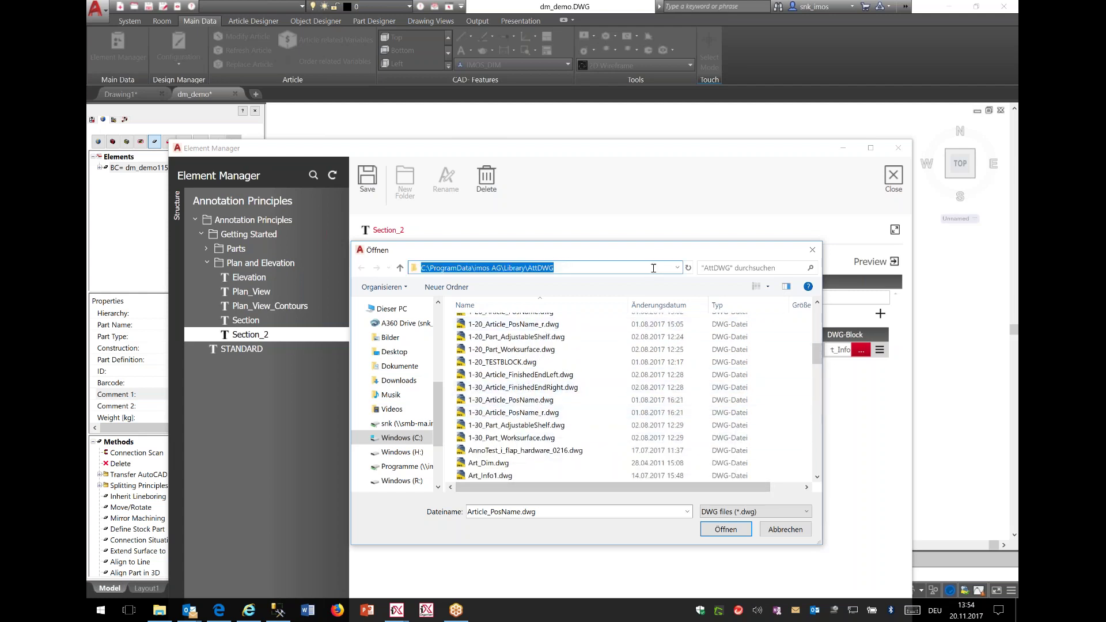
left_click(785, 529)
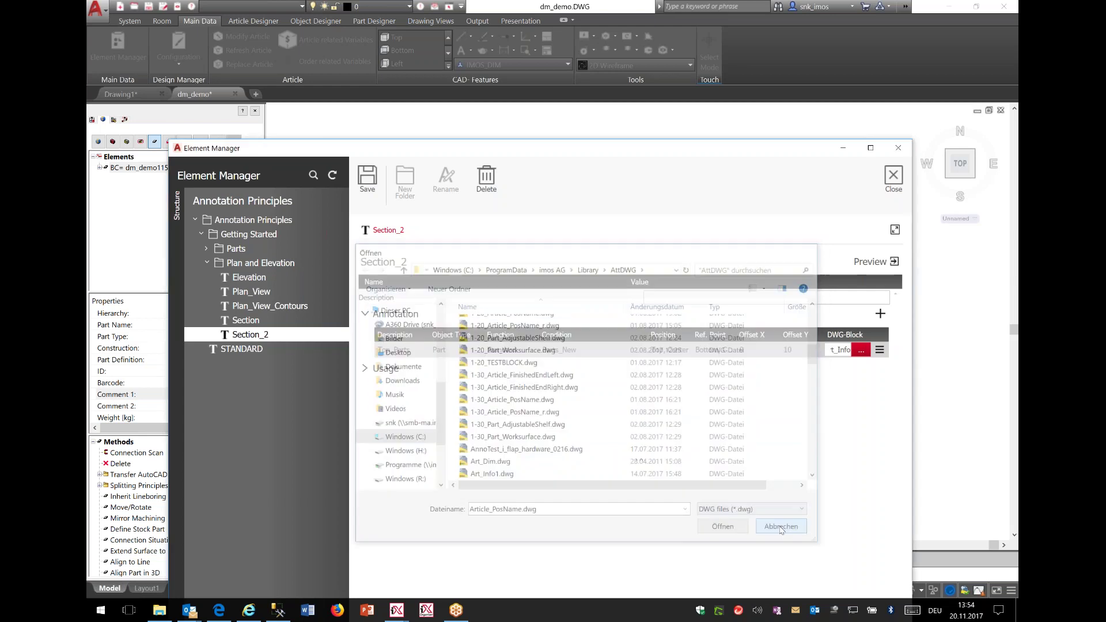
Step: Open the drawing Article_PosName.dwg from the C:\ProgramData\imos AG\Library\AttDWG folder, using the Drawing (*.dwg) file type
left_click(93, 14)
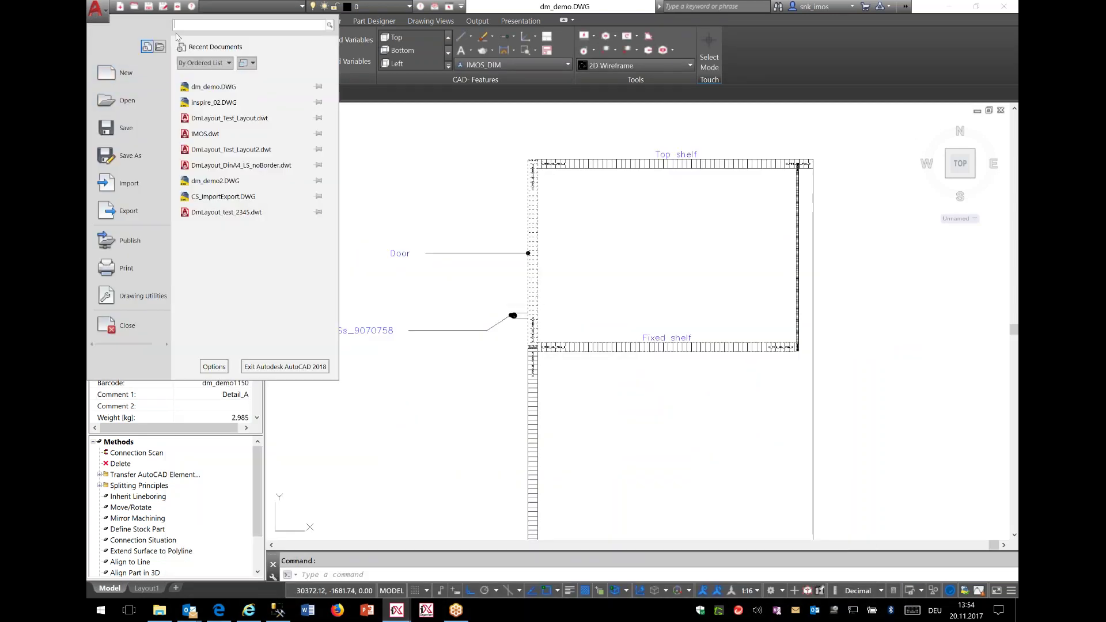
left_click(118, 73)
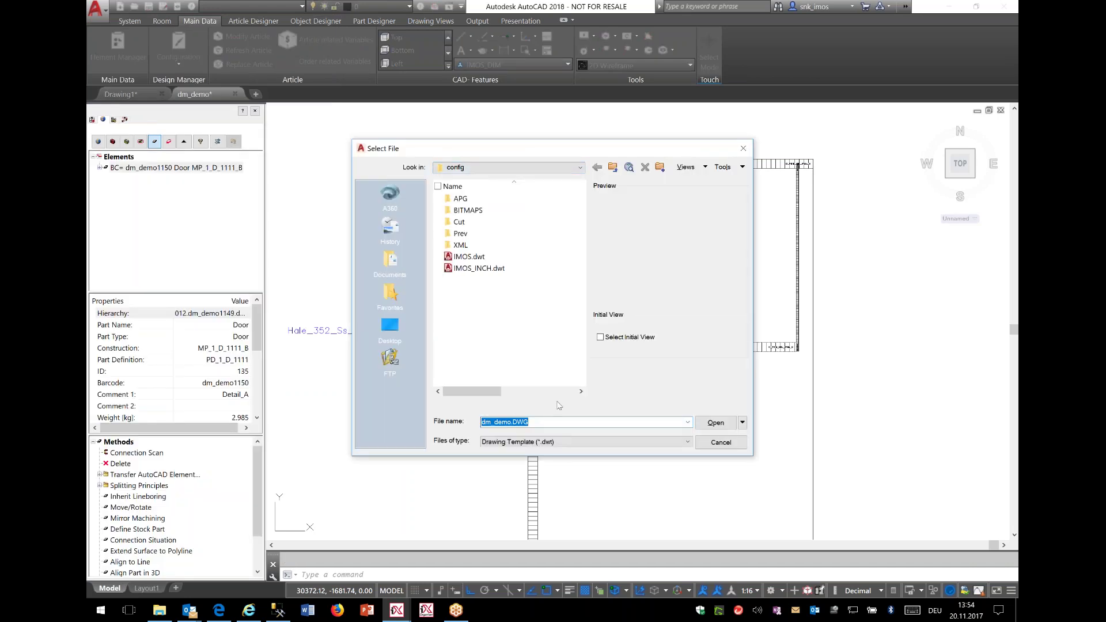
key("ctrl+v")
key("Return")
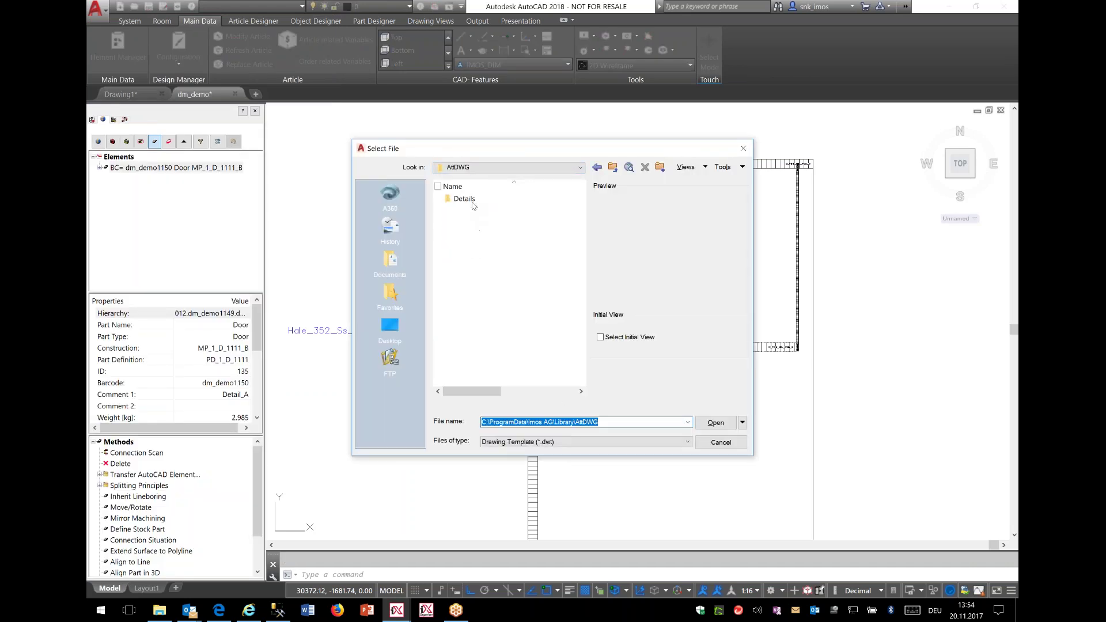
left_click(594, 442)
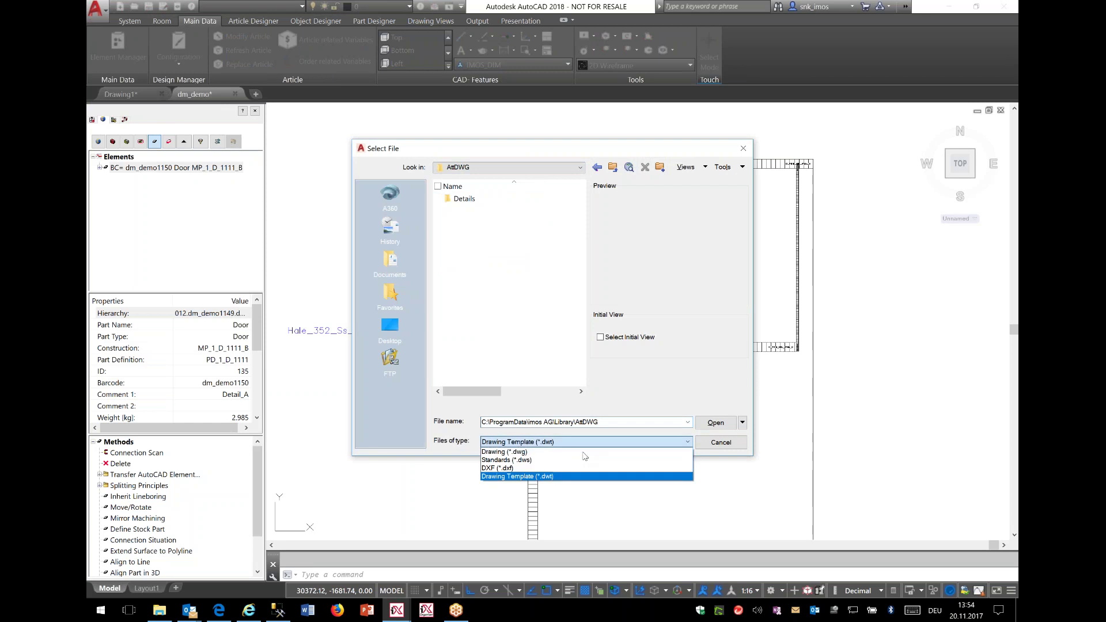
left_click(572, 453)
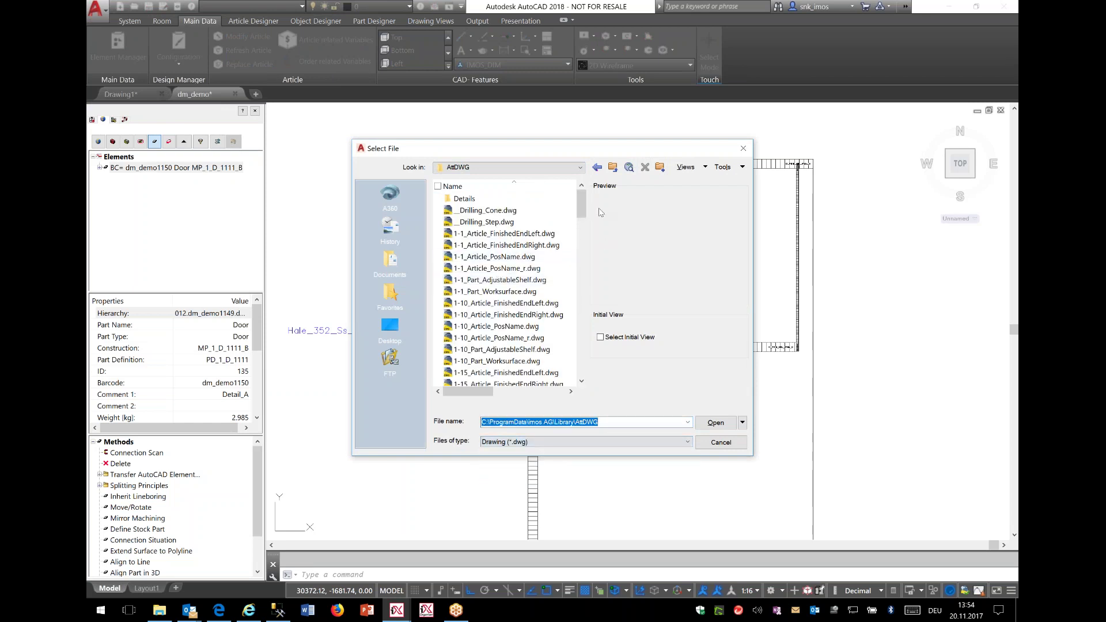
left_click_drag(580, 203, 576, 272)
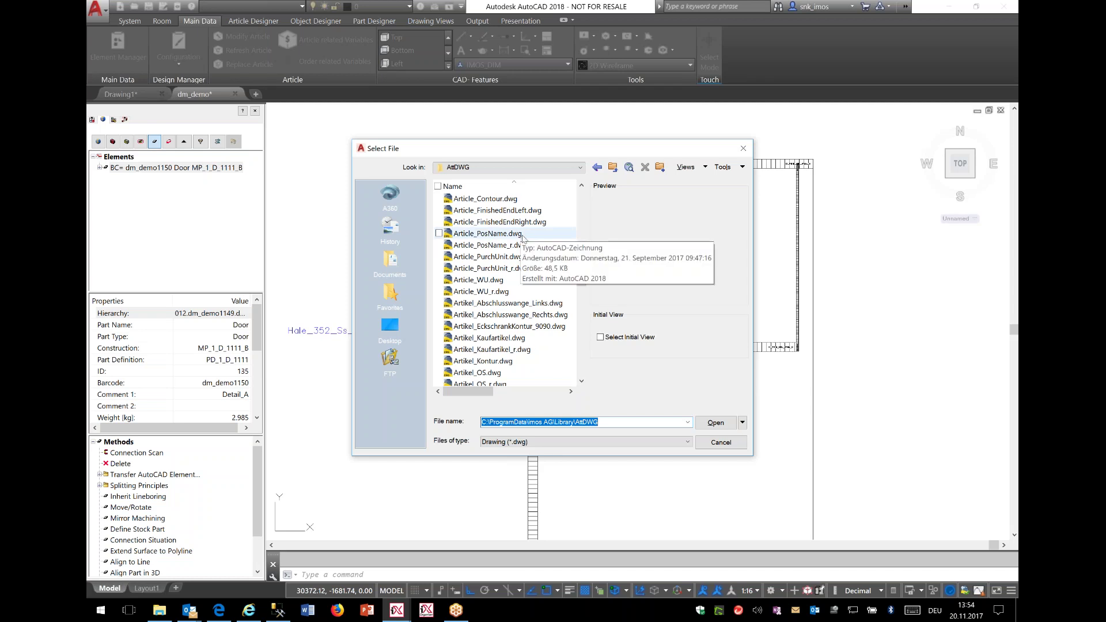
left_click(523, 236)
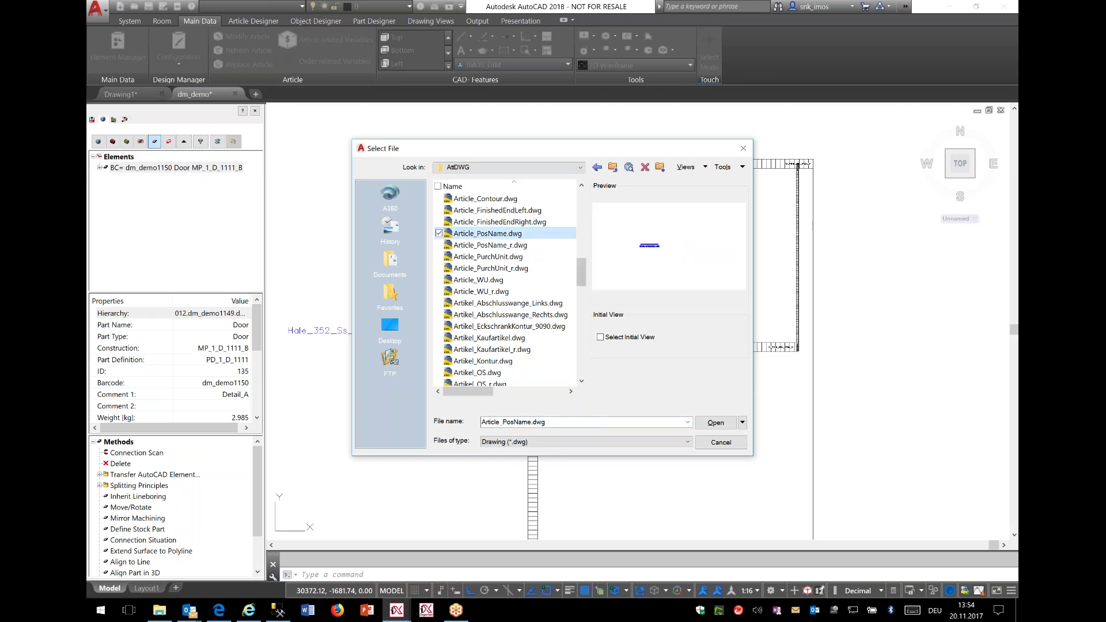
left_click(716, 425)
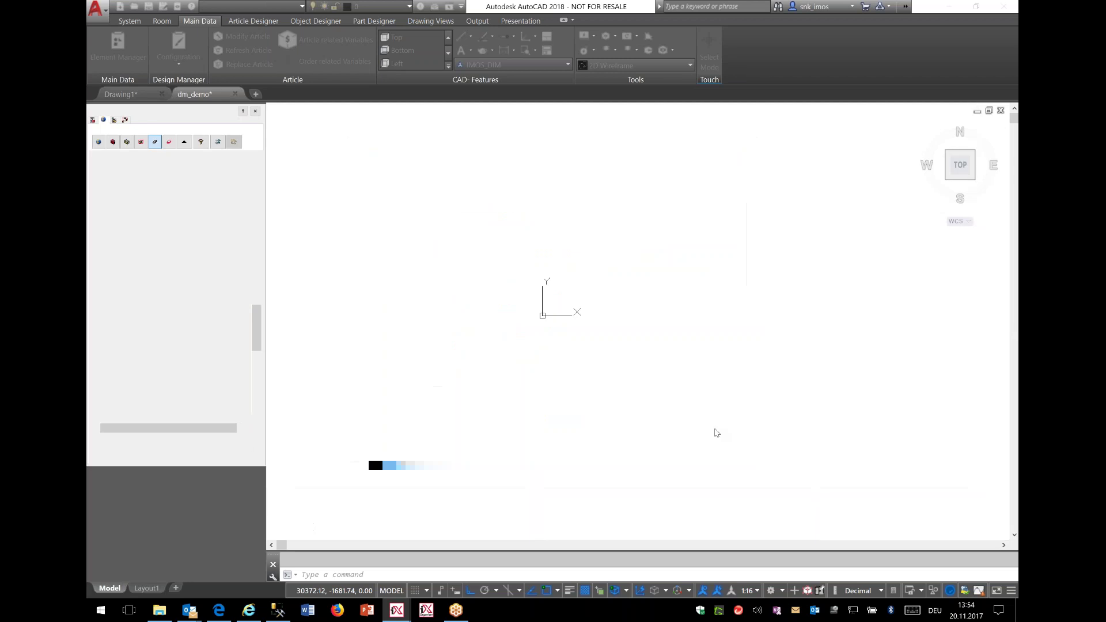
Step: Save the Article_PosName drawing under the new name Detail_A in the AttDWG folder
left_click(97, 8)
left_click(148, 168)
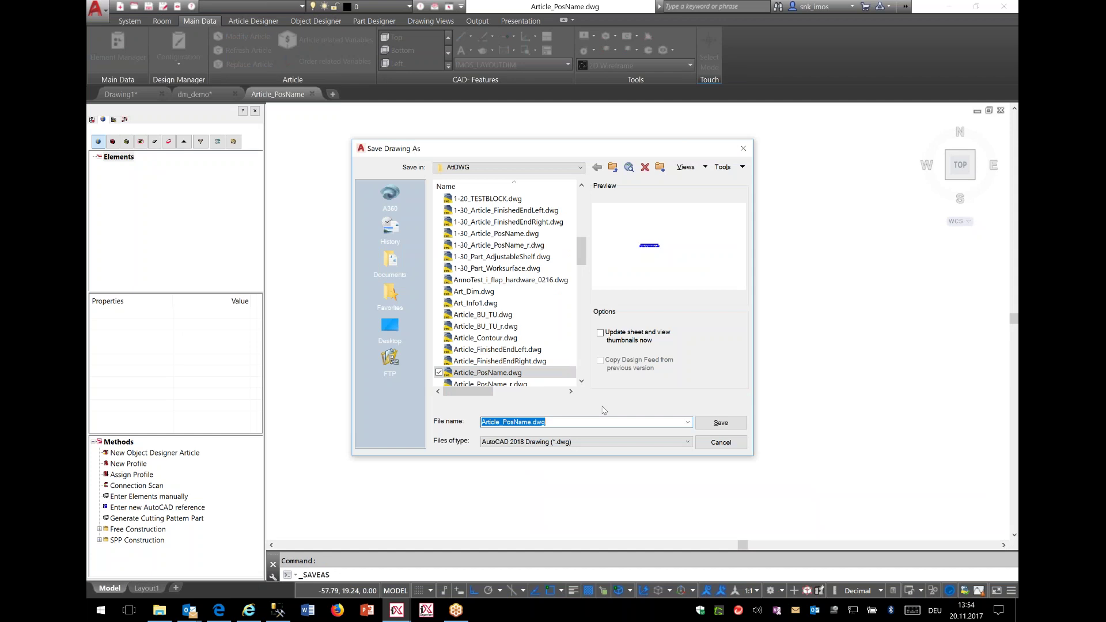
type("Detail_A")
left_click(732, 426)
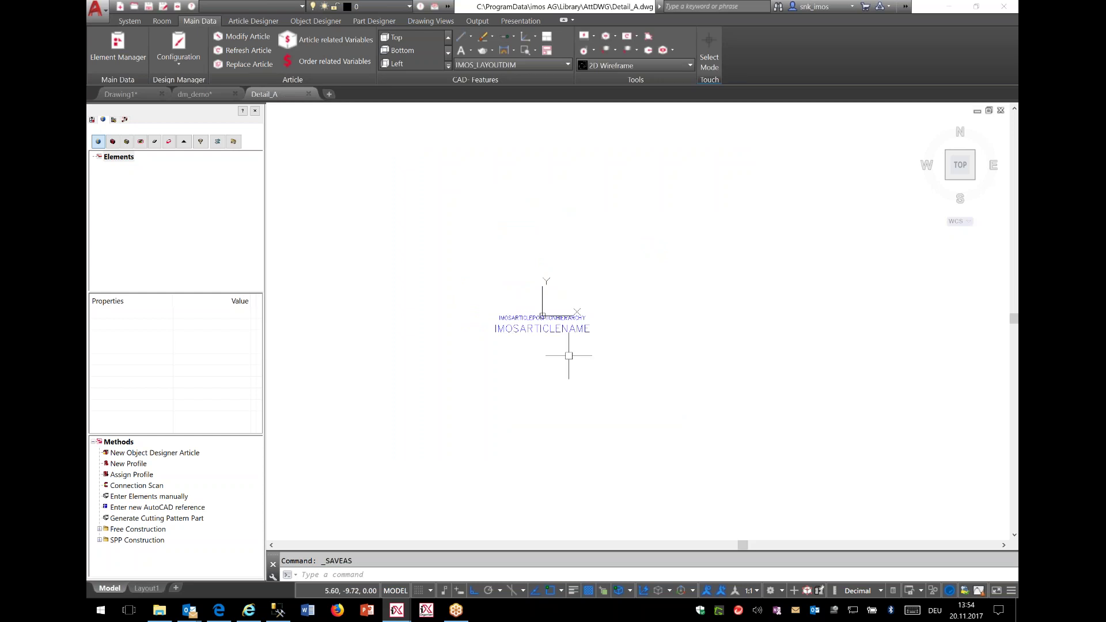
Step: Delete the IMOSARTICLENAME and IMOSARTICLEPOSITIONHIERARCHY attributes from the Detail_A drawing
scroll(537, 338, "up", 2)
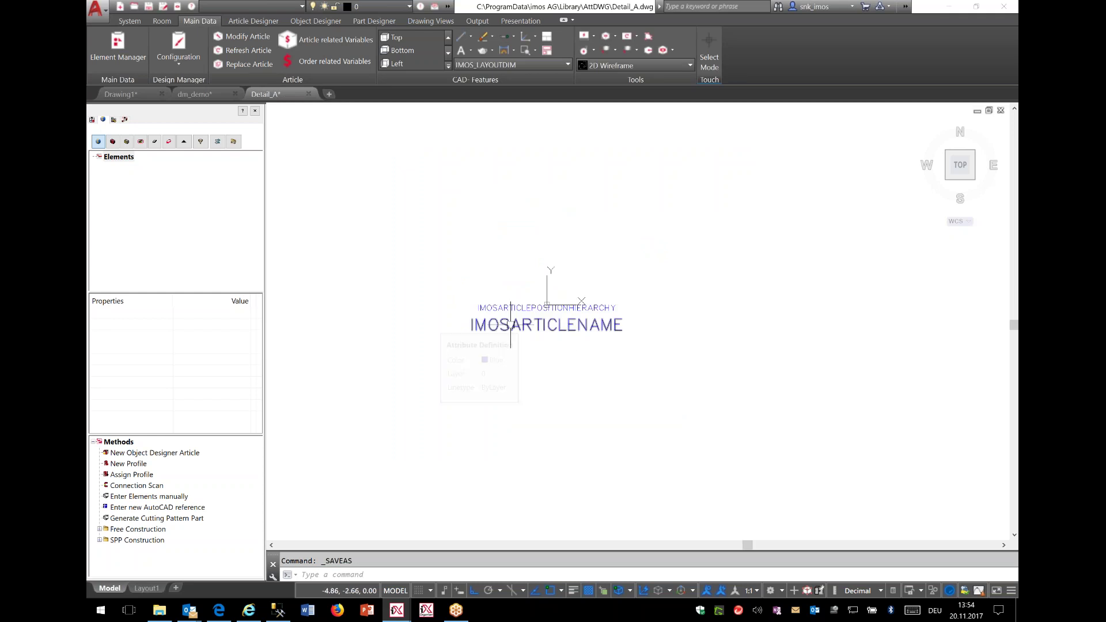
left_click(511, 325)
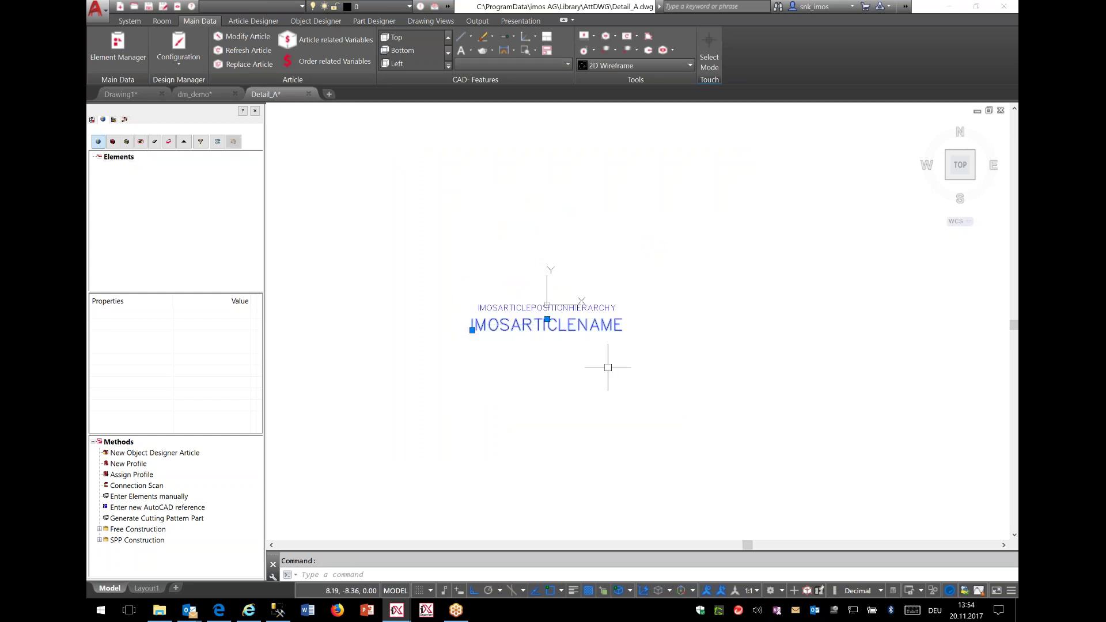
key("Delete")
left_click(566, 329)
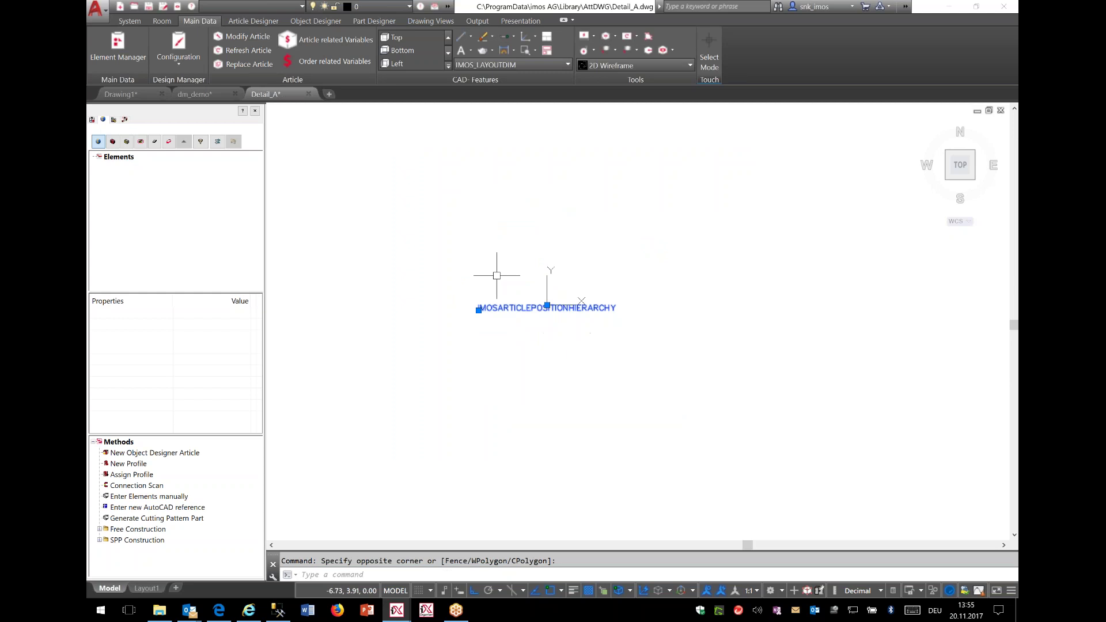
left_click(496, 275)
key("Delete")
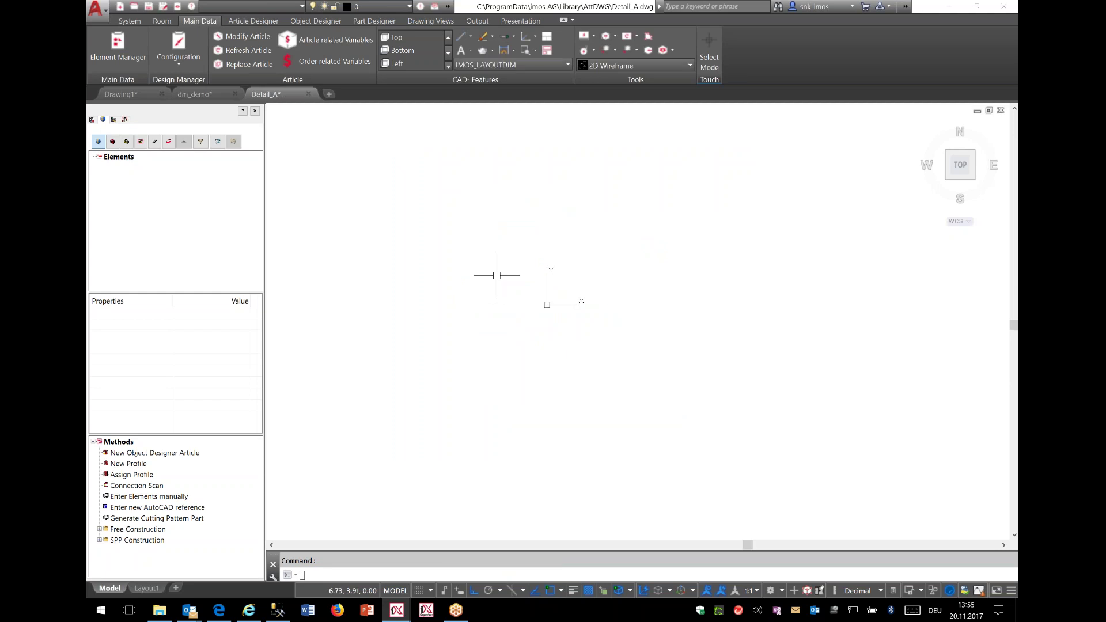
Step: Draw a circle centred on the origin of the Detail_A drawing
type("circle")
key("Return")
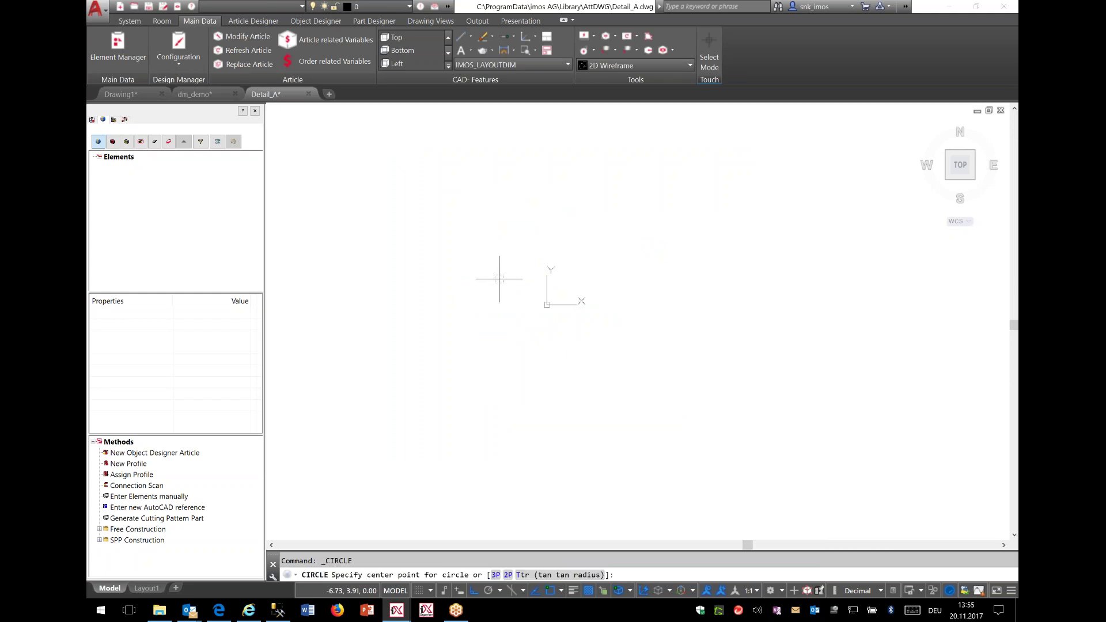
left_click(548, 304)
left_click(607, 309)
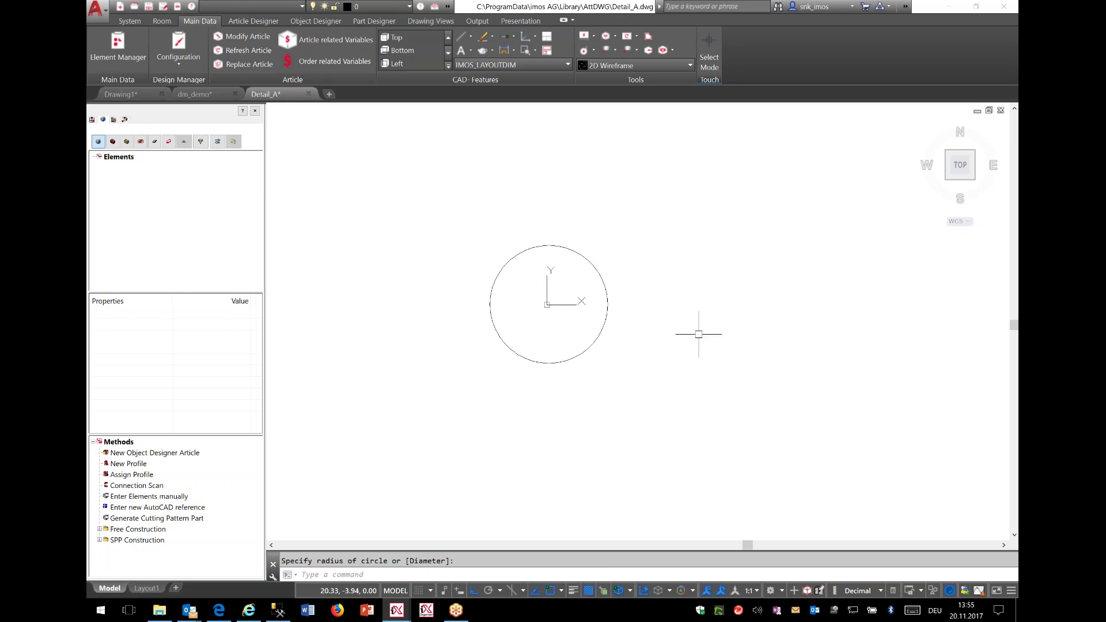
key("Return")
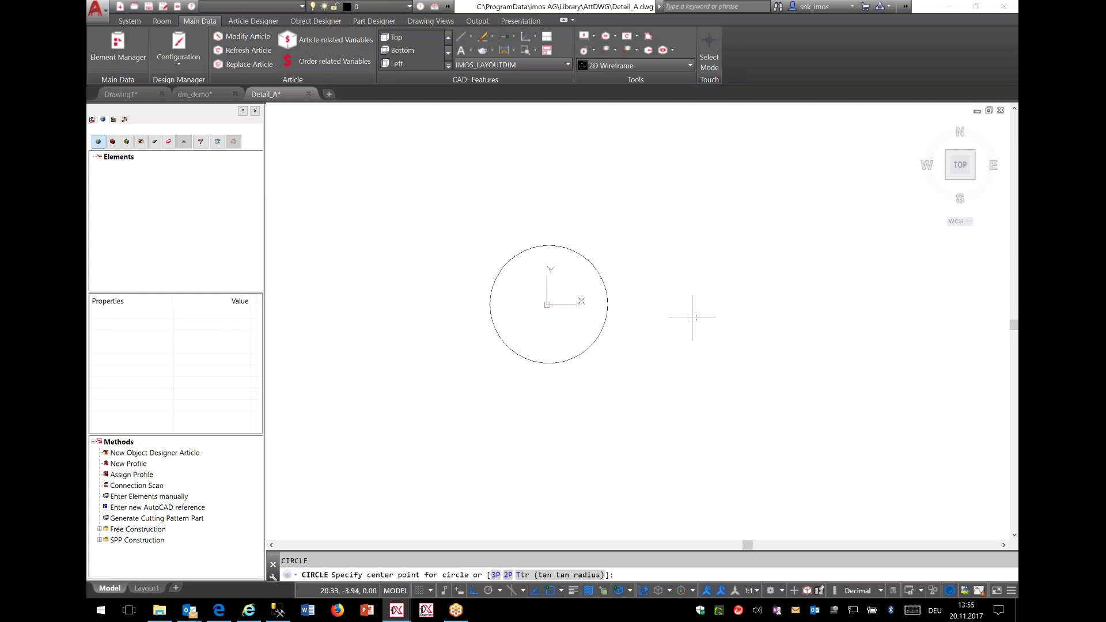
Step: Save the Detail_A drawing and close it
left_click(97, 8)
left_click(131, 137)
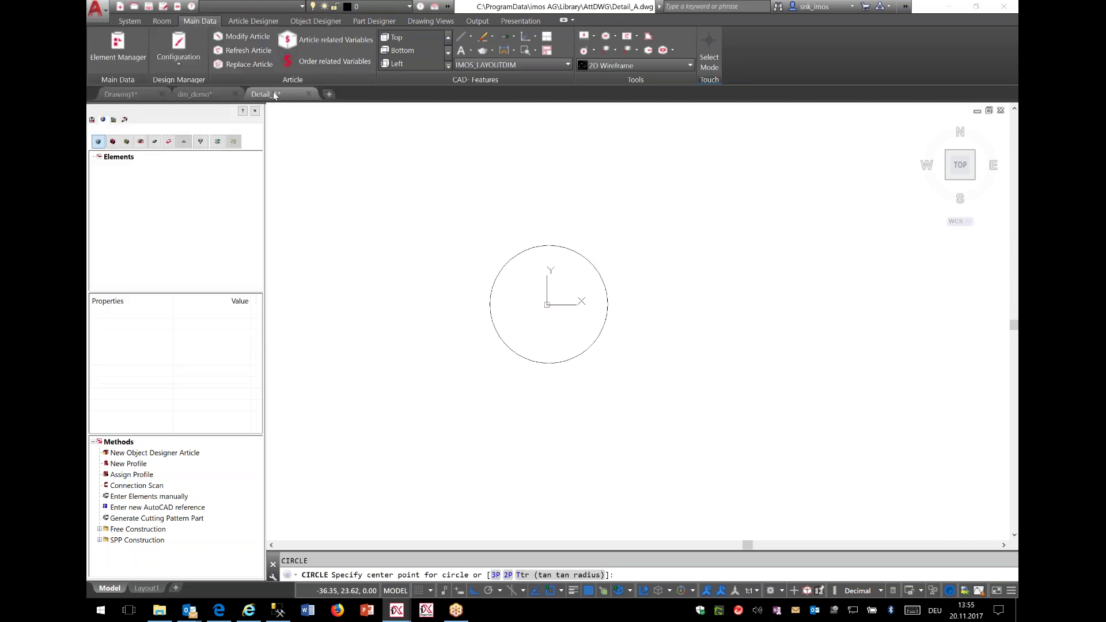
left_click(308, 94)
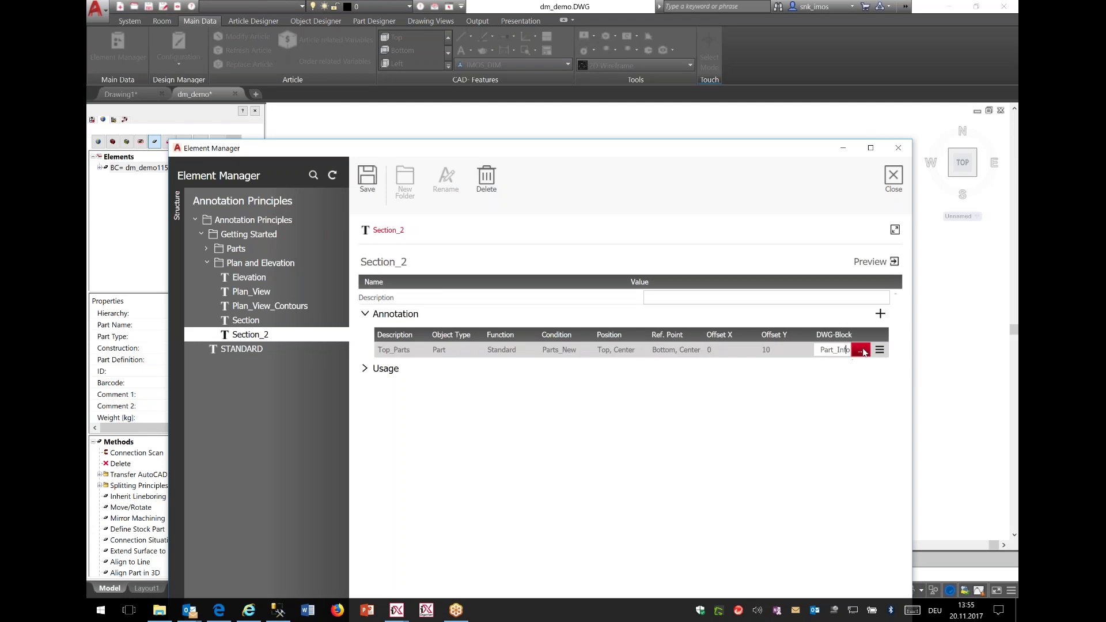
Step: Assign Detail_A.dwg from the AttDWG folder as the DWG block of Section_2's Top_Parts entry and close the Element Manager
left_click(862, 352)
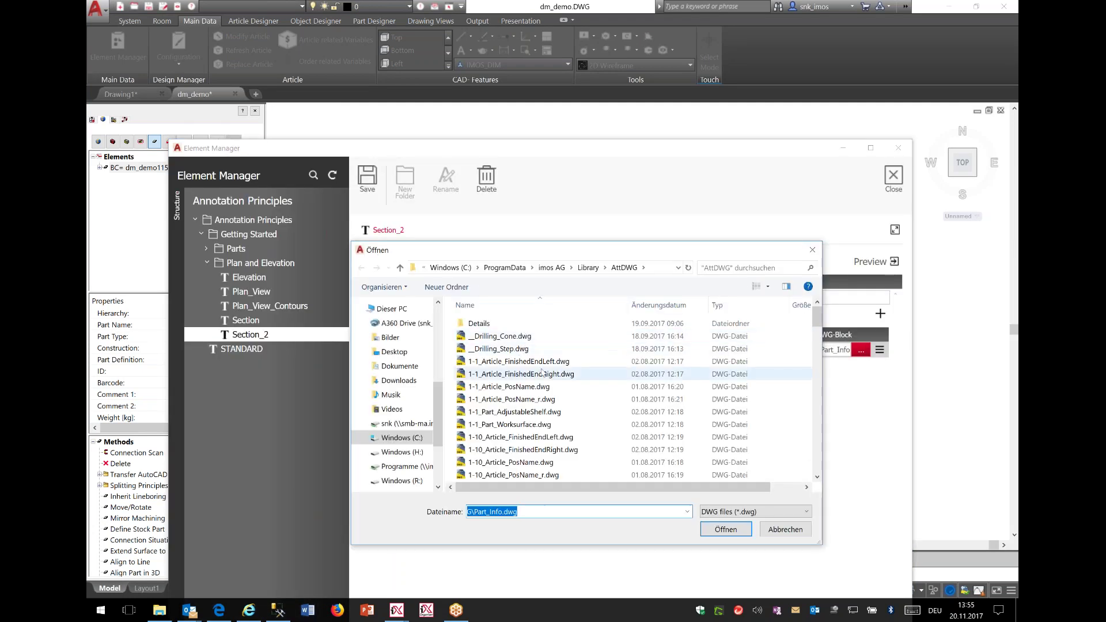
scroll(510, 418, "up", 6)
left_click(510, 420)
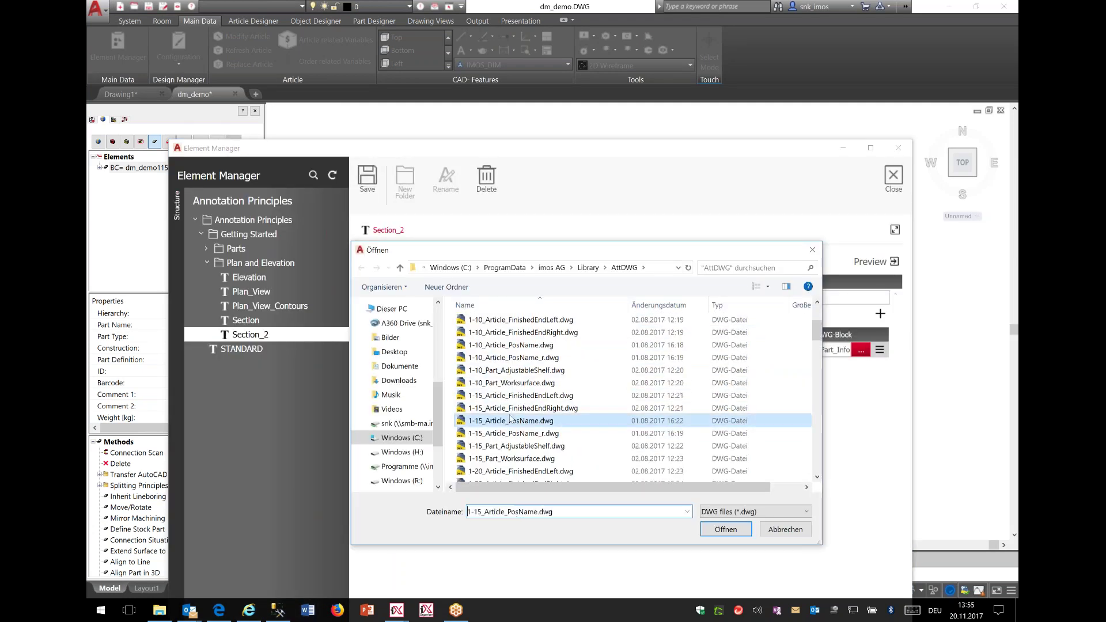
key("d")
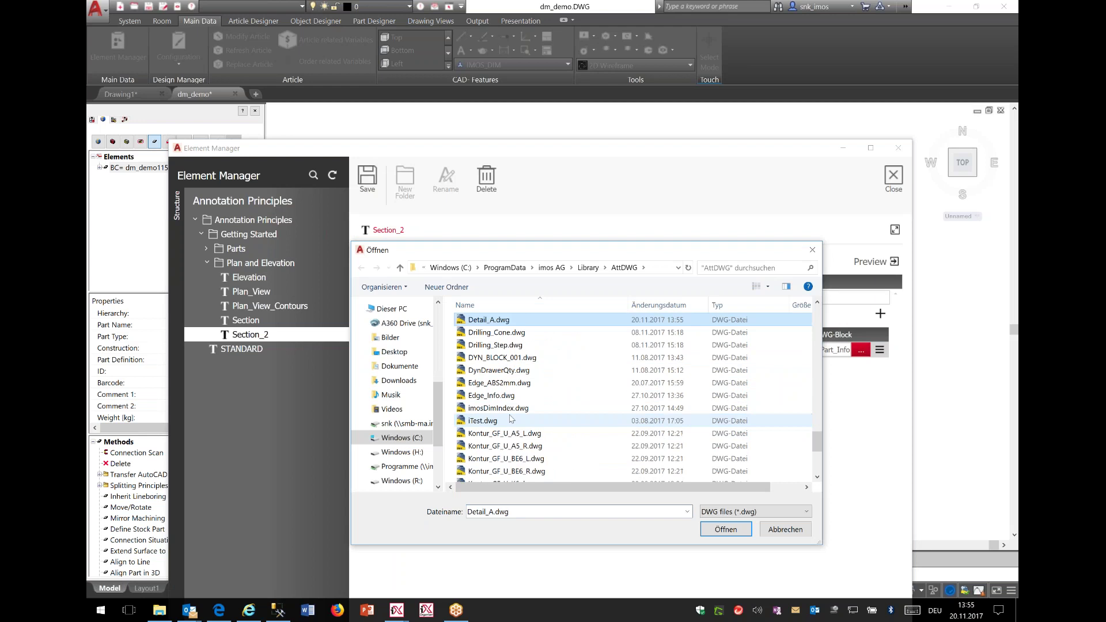
double_click(514, 319)
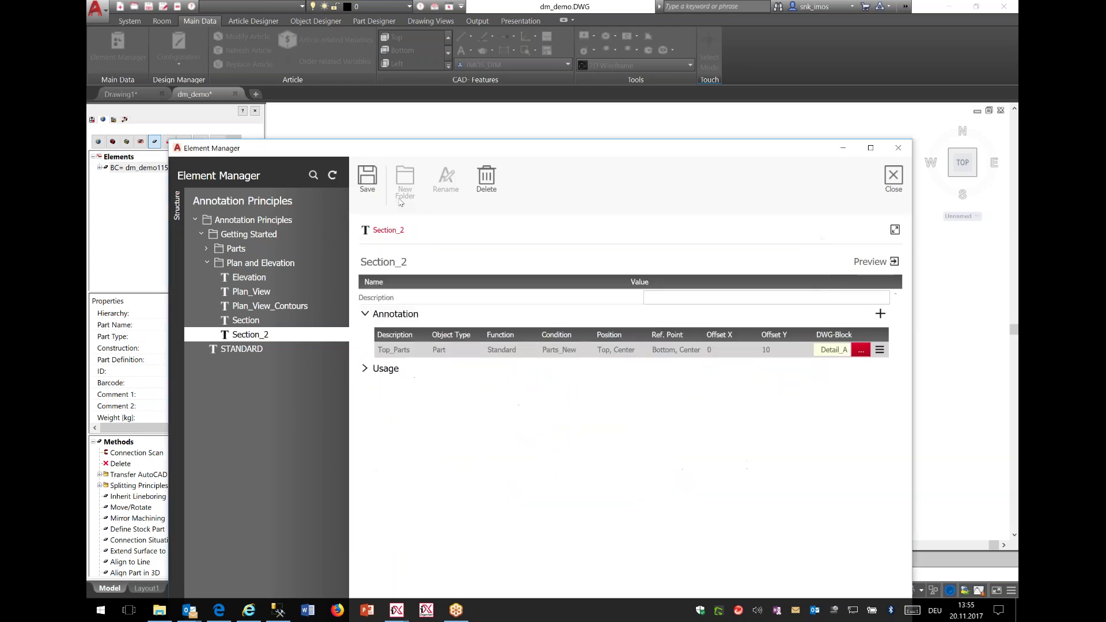
left_click(894, 188)
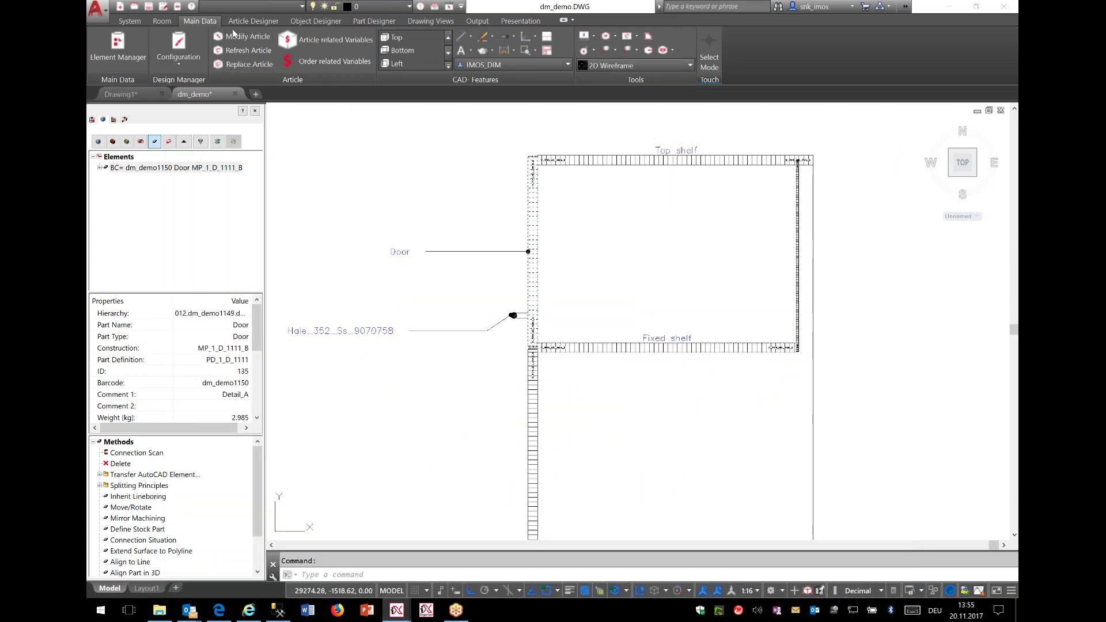
Step: Annotate the cabinet section view using the Section_2 annotation principle
left_click(431, 20)
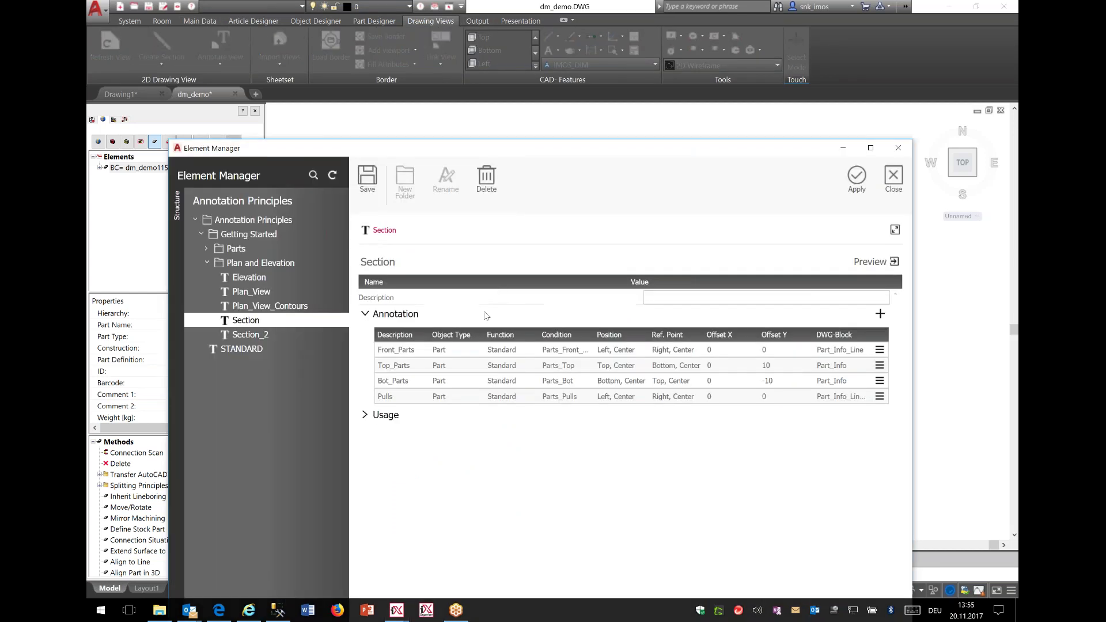
left_click(303, 333)
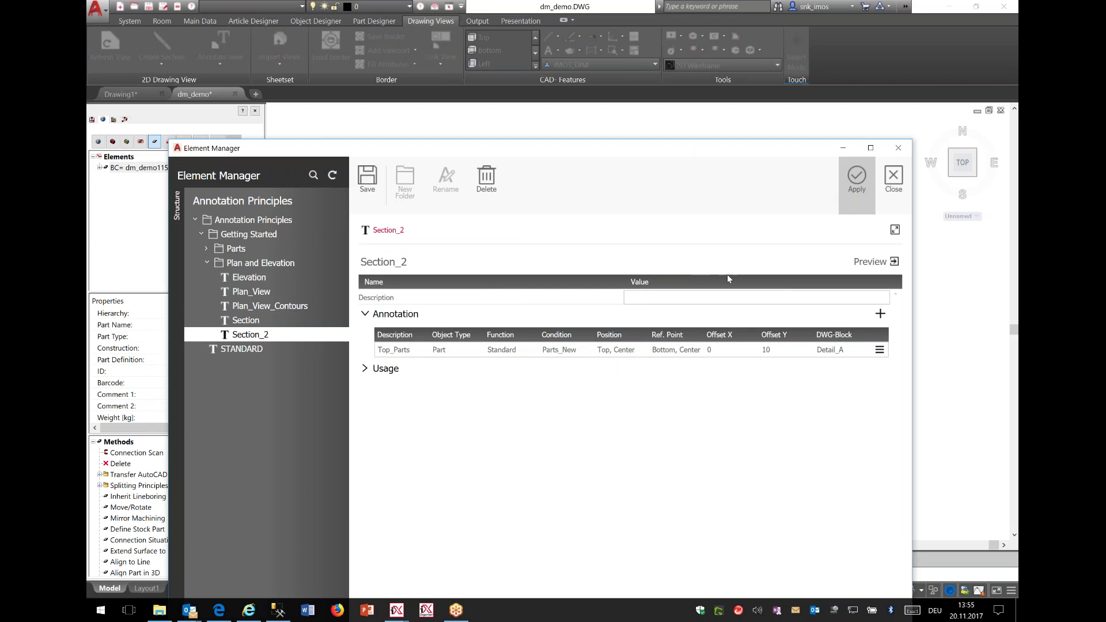
left_click(856, 178)
mouse_move(602, 242)
middle_mouse_down()
mouse_move(640, 313)
mouse_move(638, 332)
middle_mouse_up()
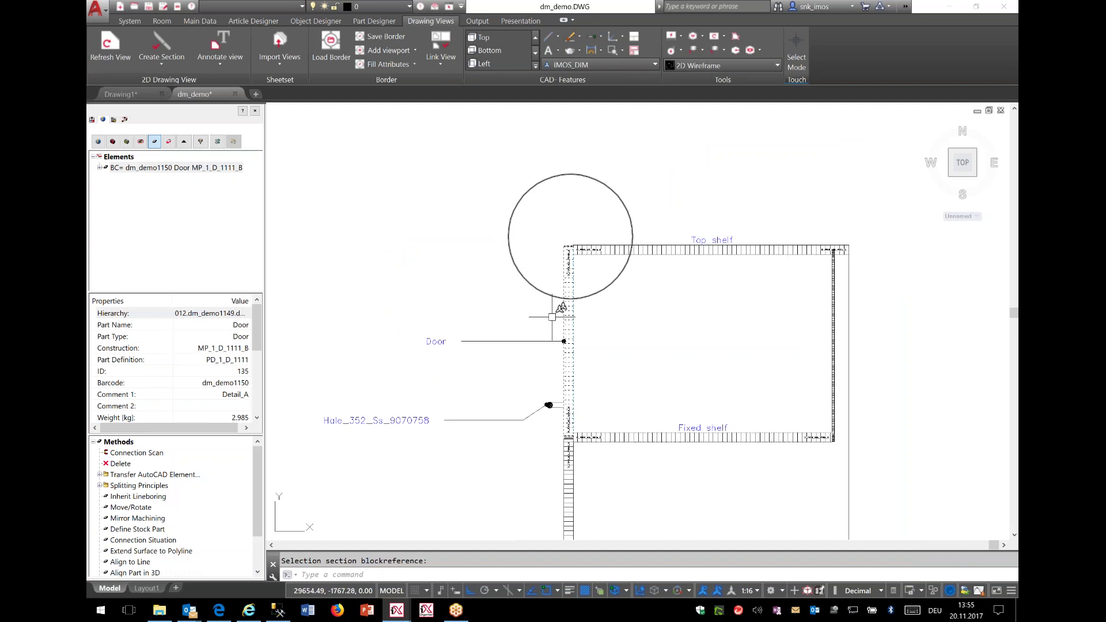
Step: Examine the circle annotation at the upper door against its Comment 1 property, and the article annotations in the View 1 elevation
left_click(170, 398)
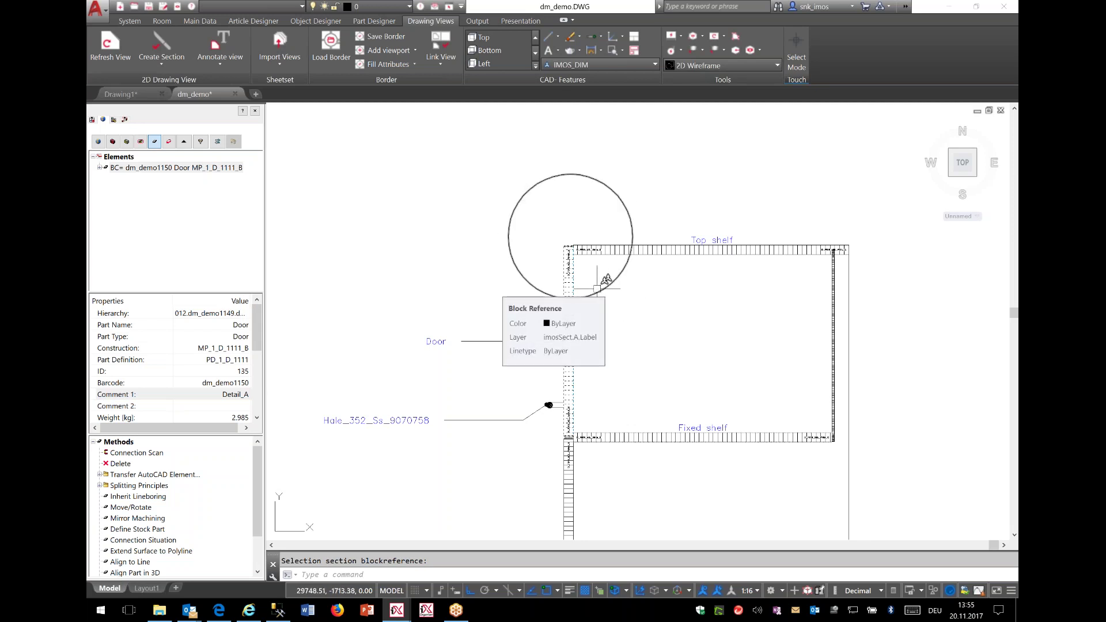
scroll(598, 286, "down", 4)
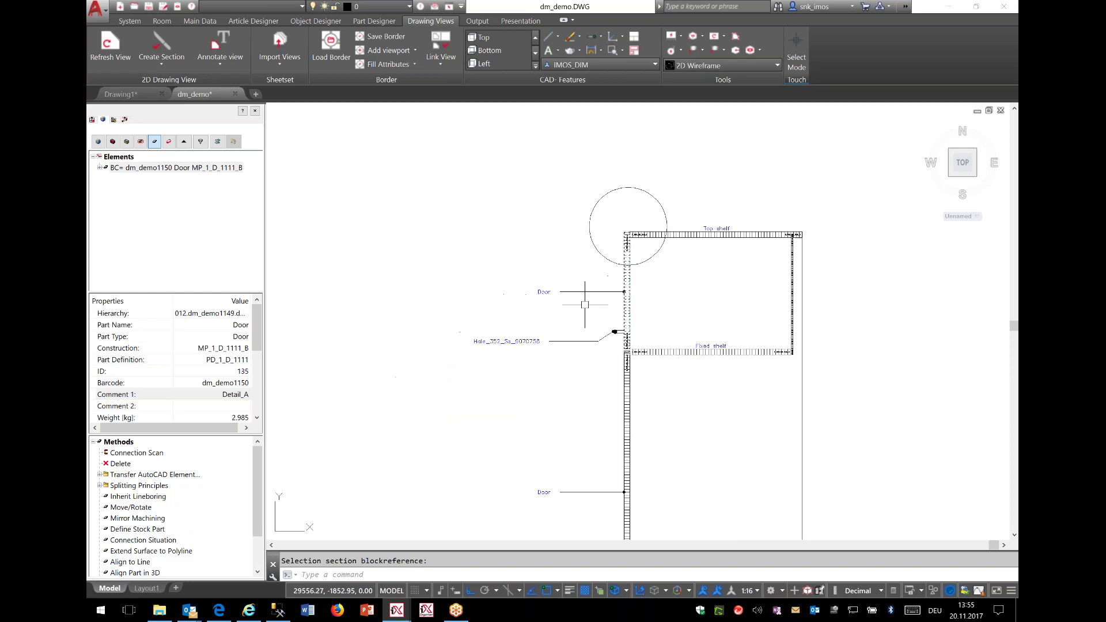
middle_click_drag(341, 407, 368, 400)
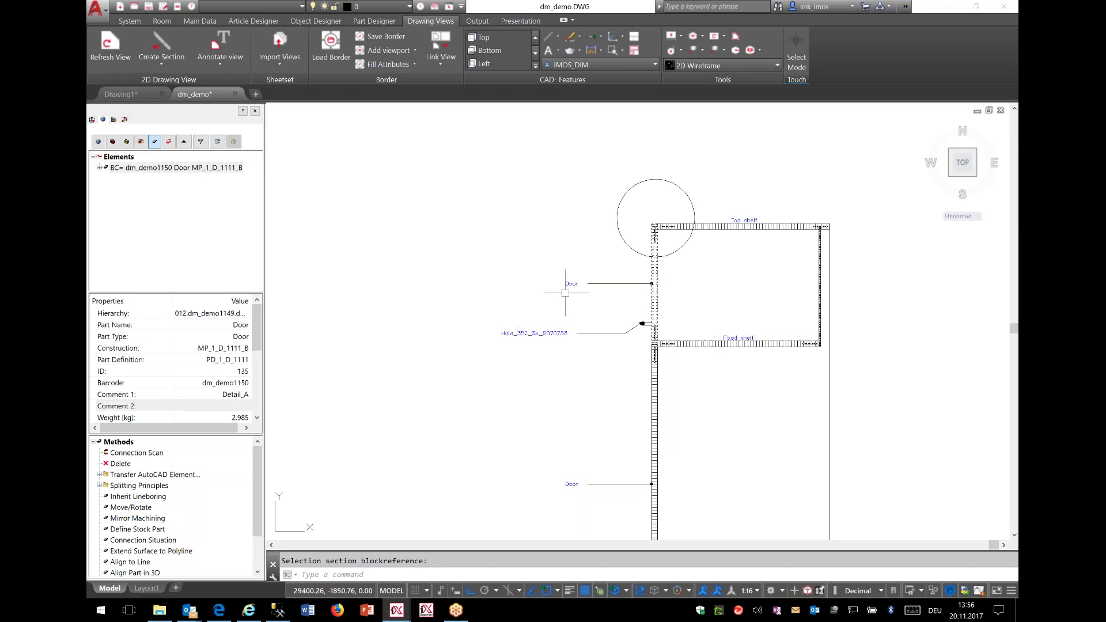
scroll(519, 271, "up", 3)
scroll(504, 238, "up", 4)
middle_click_drag(529, 230, 456, 291)
scroll(455, 290, "down", 4)
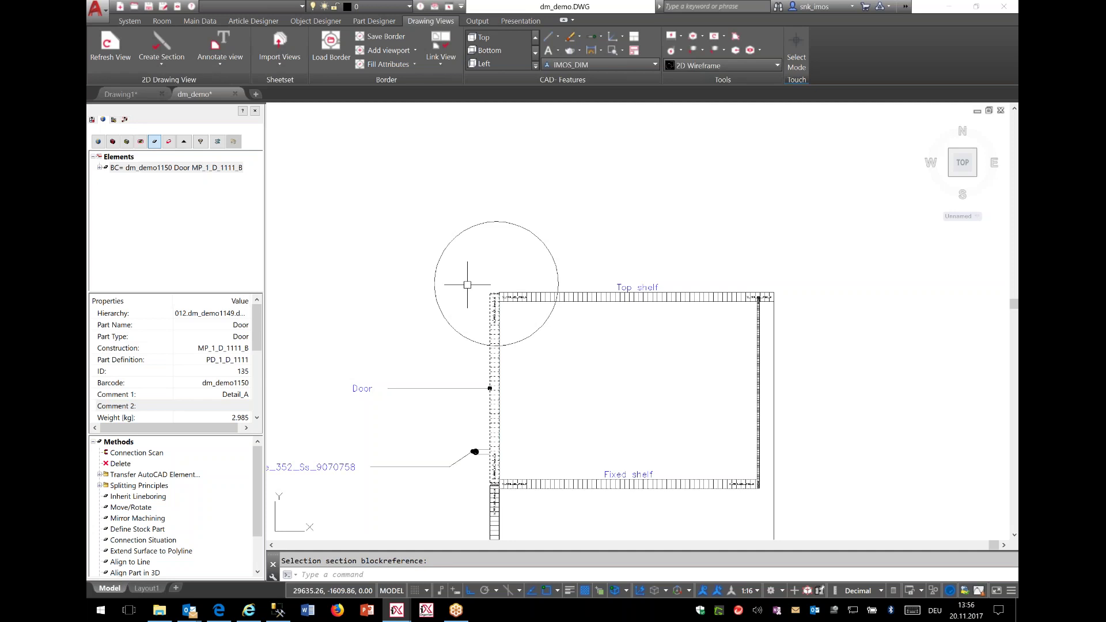
scroll(467, 285, "down", 6)
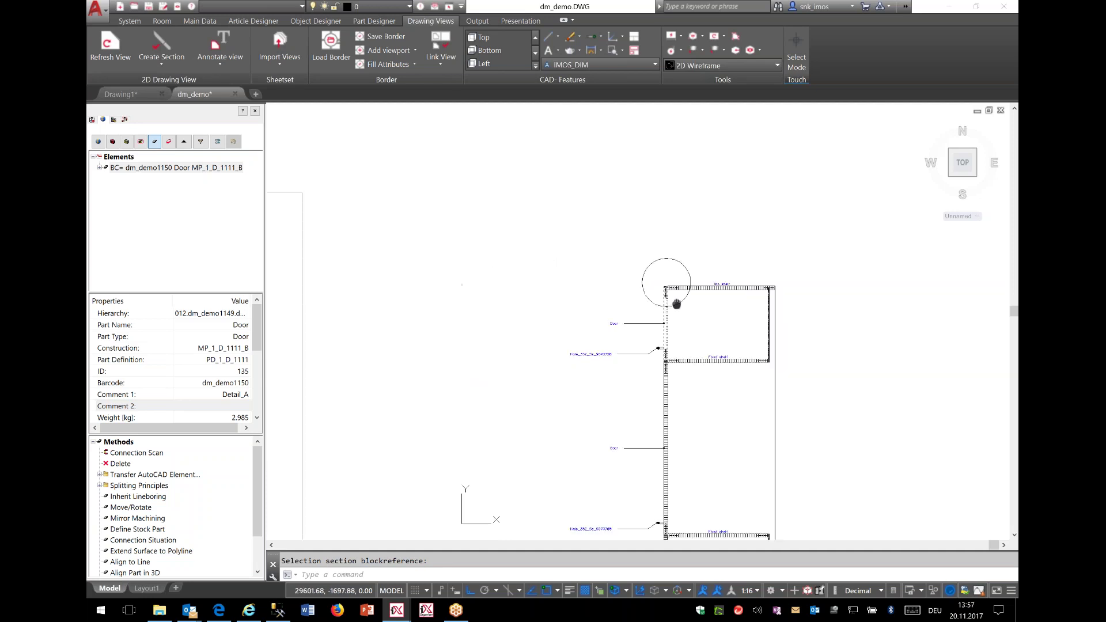
scroll(454, 348, "up", 5)
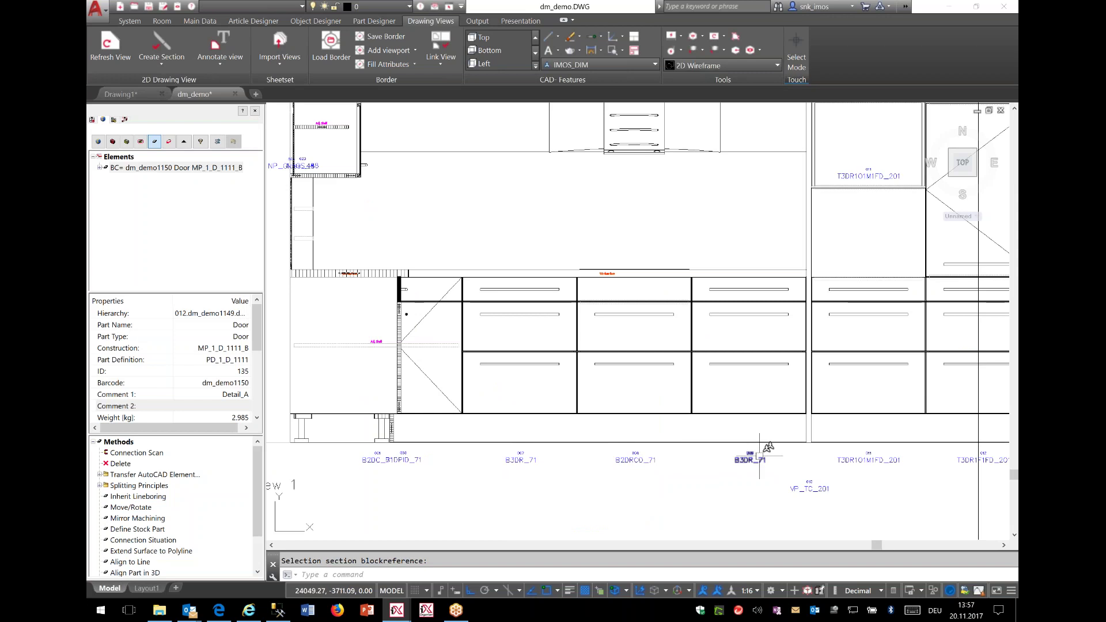
scroll(521, 232, "down", 3)
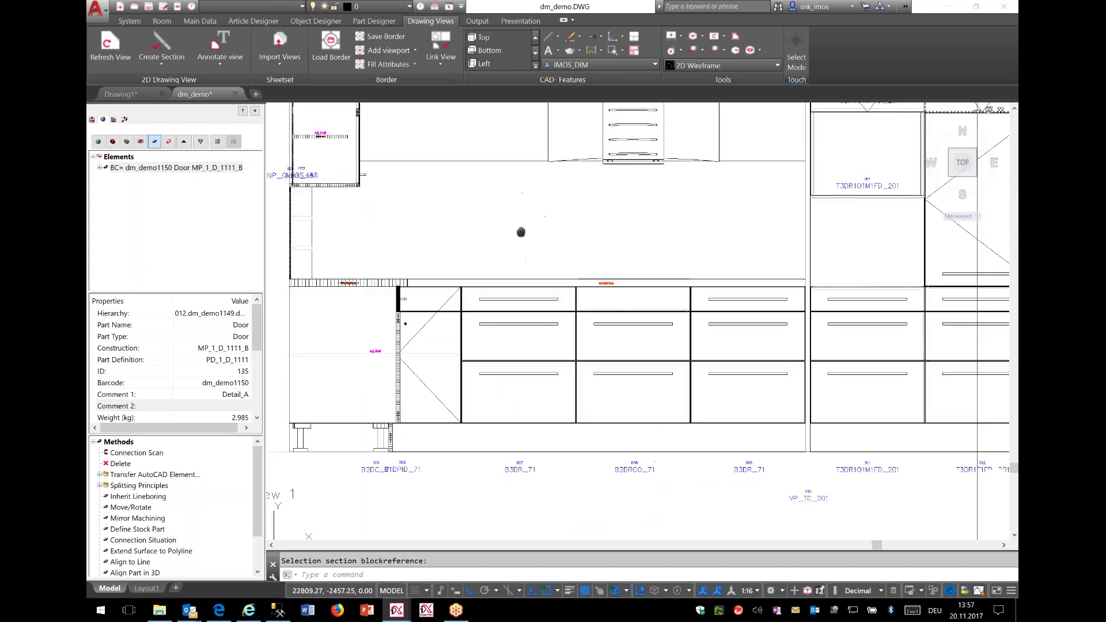
middle_click_drag(545, 279, 543, 288)
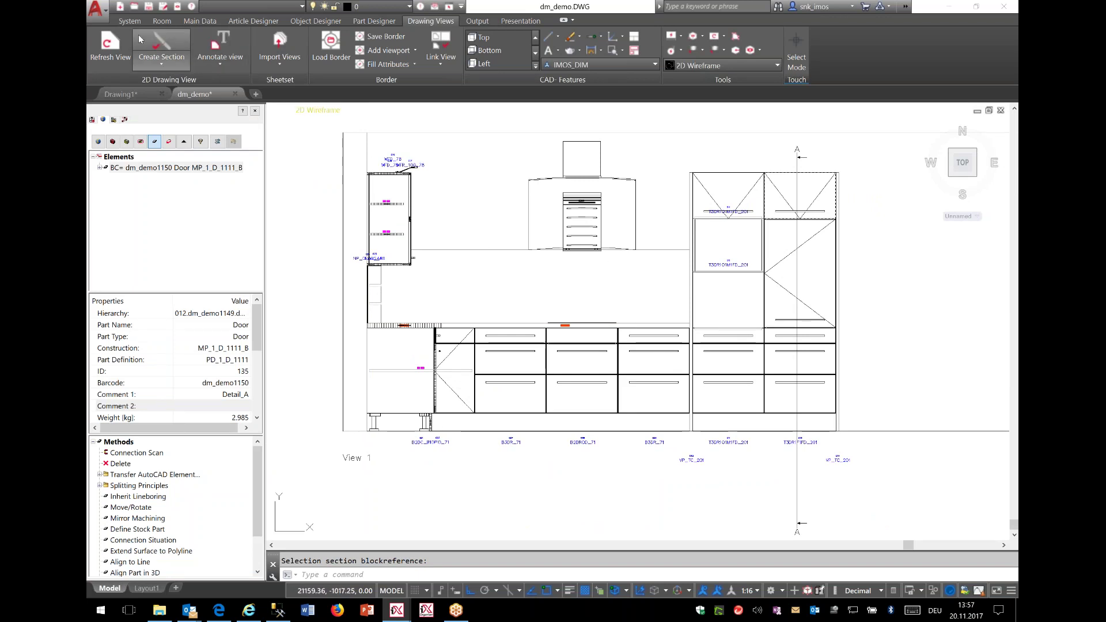
Step: Open the Elevation annotation principle in the Element Manager and widen its Condition column
left_click(201, 20)
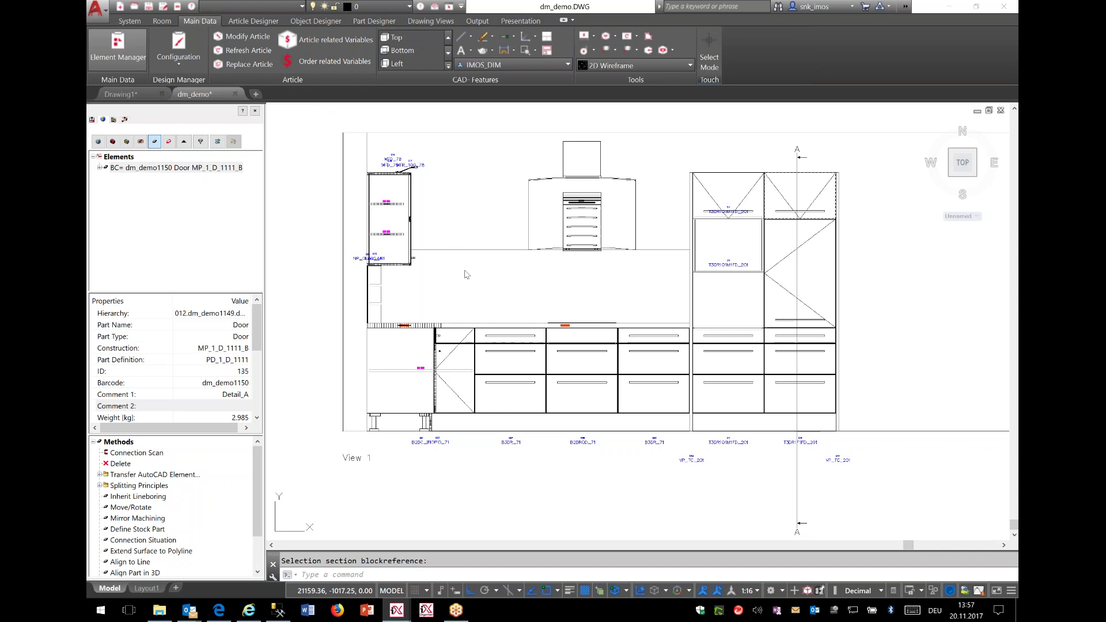
left_click(125, 43)
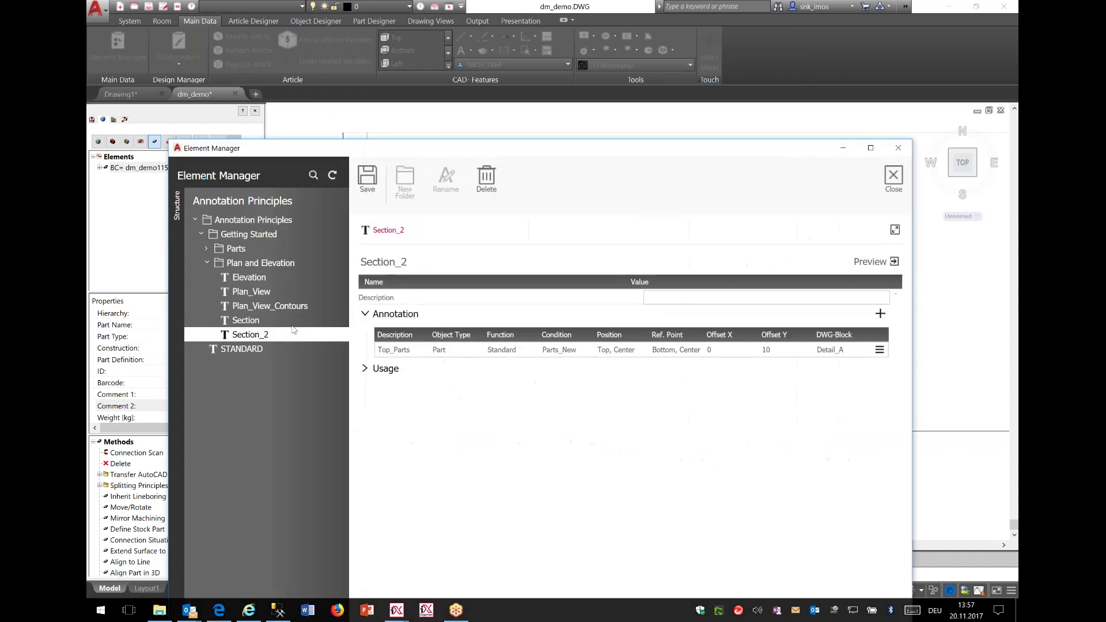
left_click(260, 292)
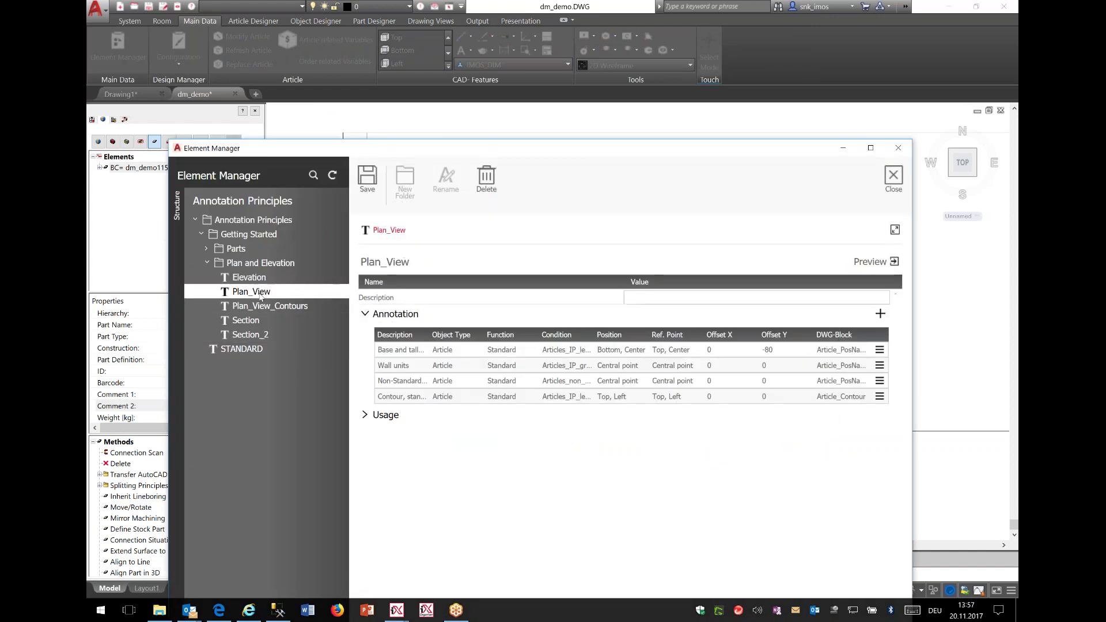
left_click(252, 279)
left_click_drag(608, 336, 686, 335)
Step: Review the Articles_IP_less_250 condition of the base and tall units entry against the elevation drawing, and discard the condition view
left_click(639, 349)
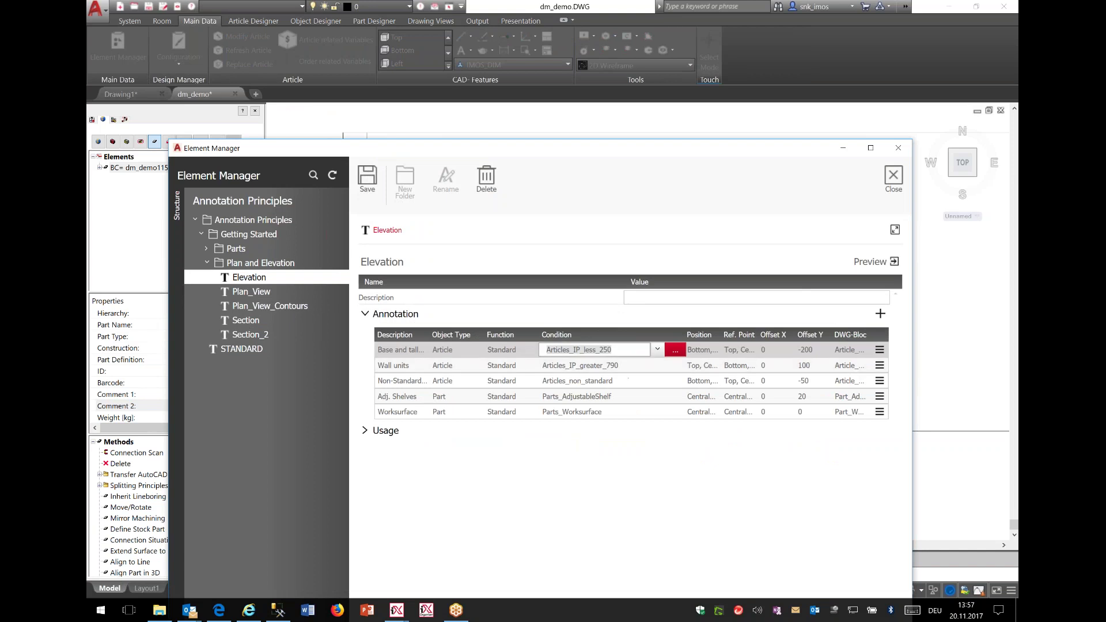
left_click(672, 353)
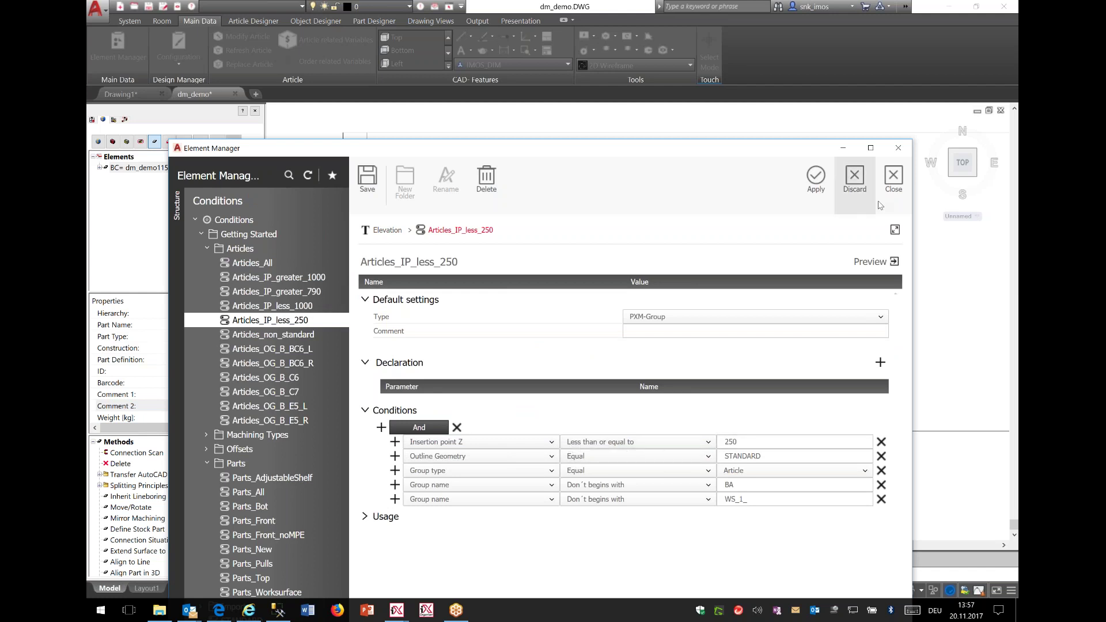
left_click_drag(634, 153, 551, 526)
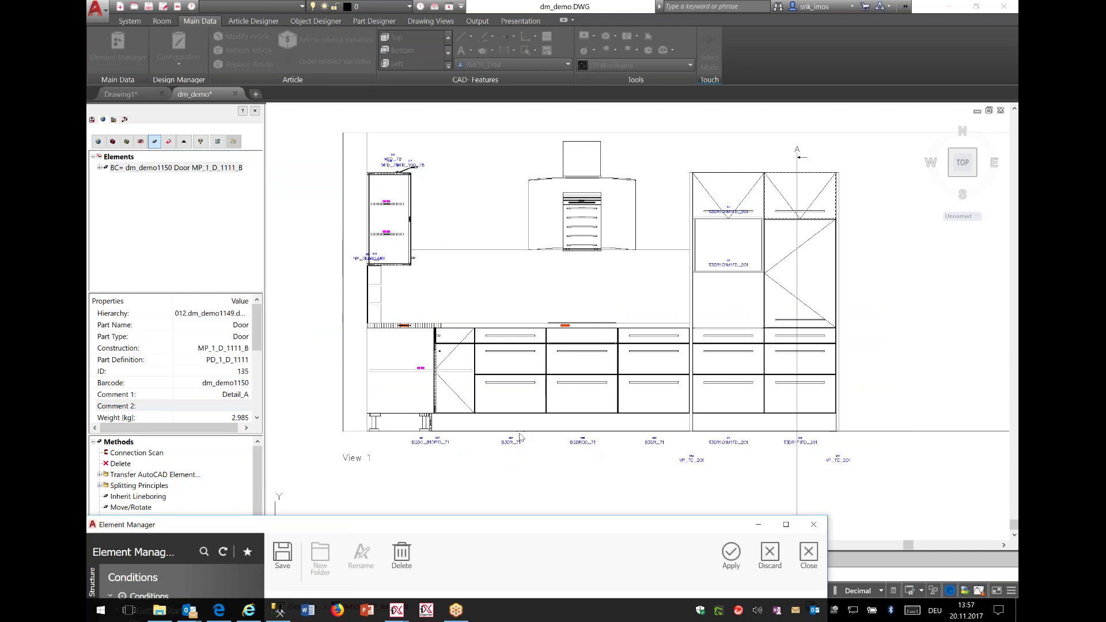
mouse_move(502, 528)
left_mouse_down()
mouse_move(584, 339)
mouse_move(605, 236)
left_mouse_up()
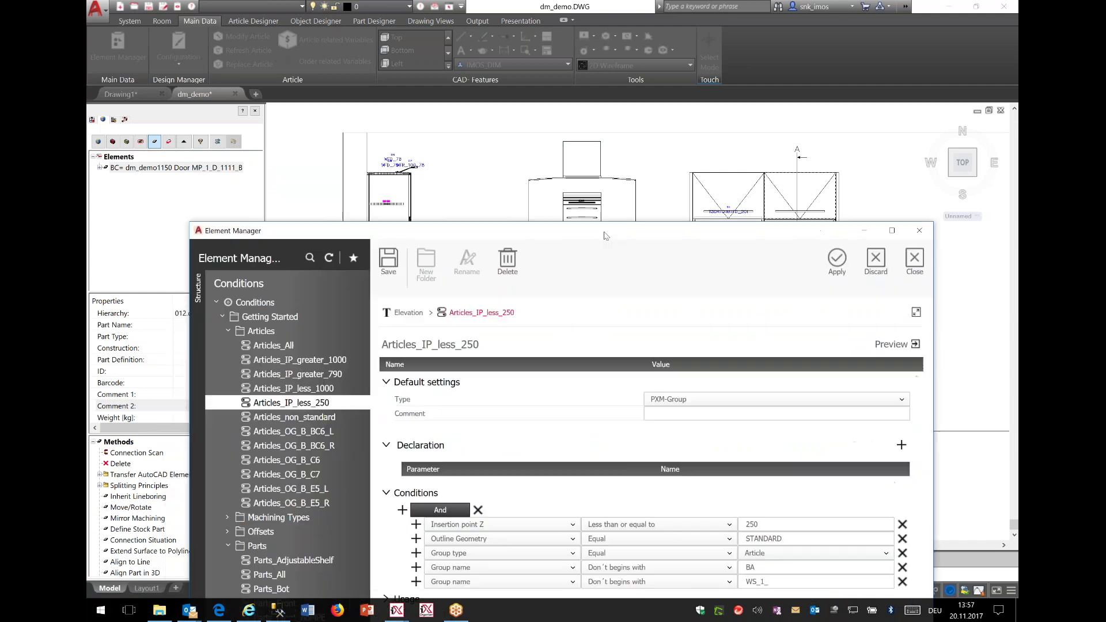
left_click(875, 282)
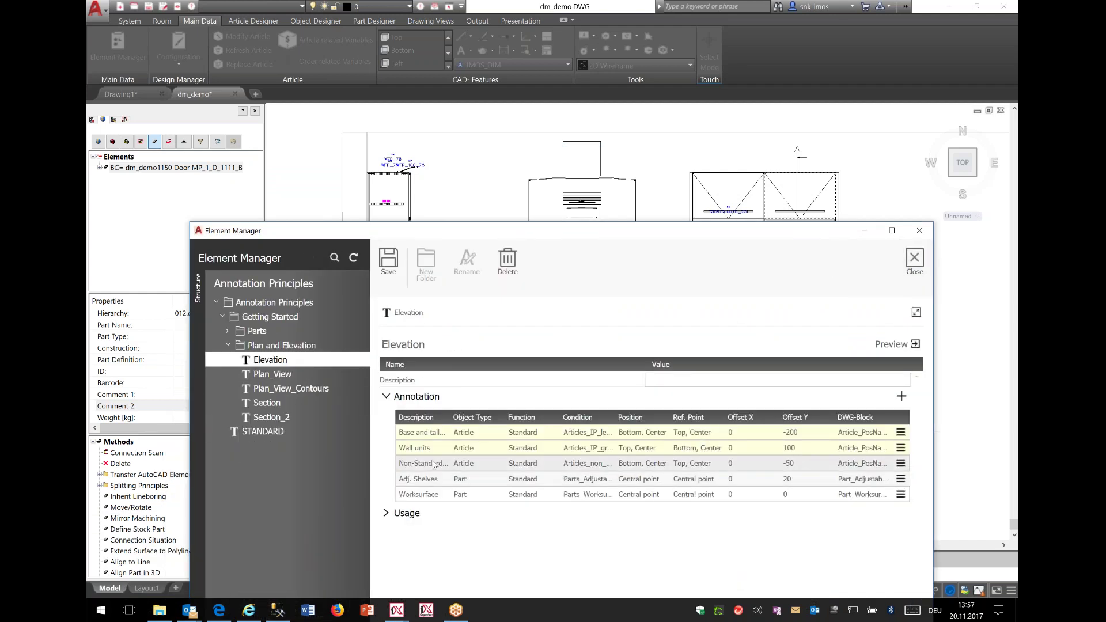
Step: Review the Articles_IP_greater_790 condition of the Wall units entry against the elevation drawing, and return to the Elevation principle
left_click(602, 452)
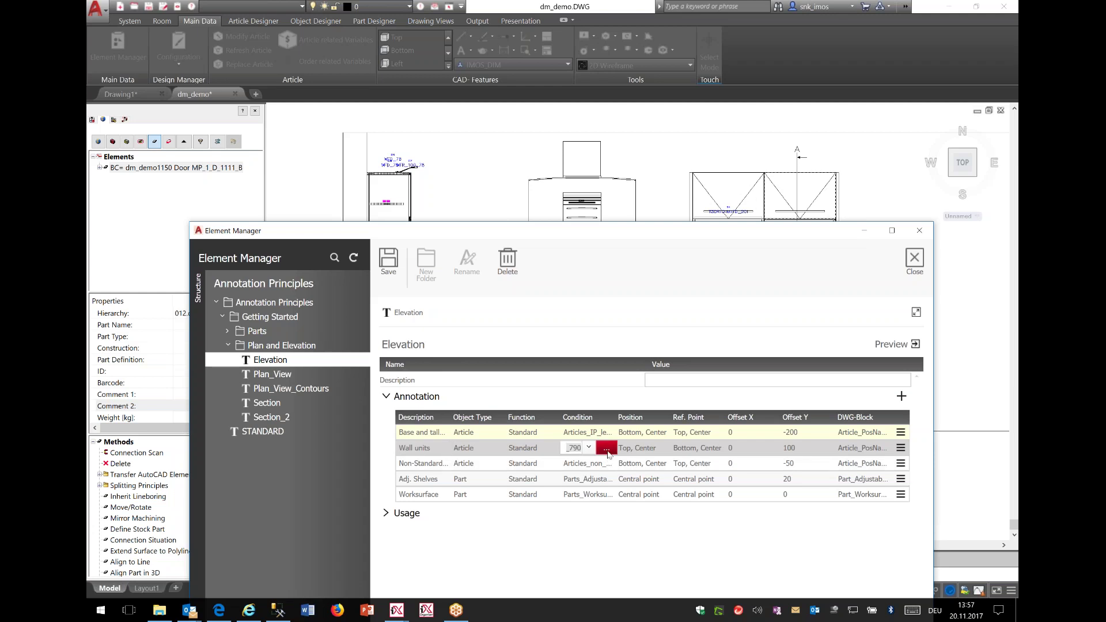
left_click(607, 450)
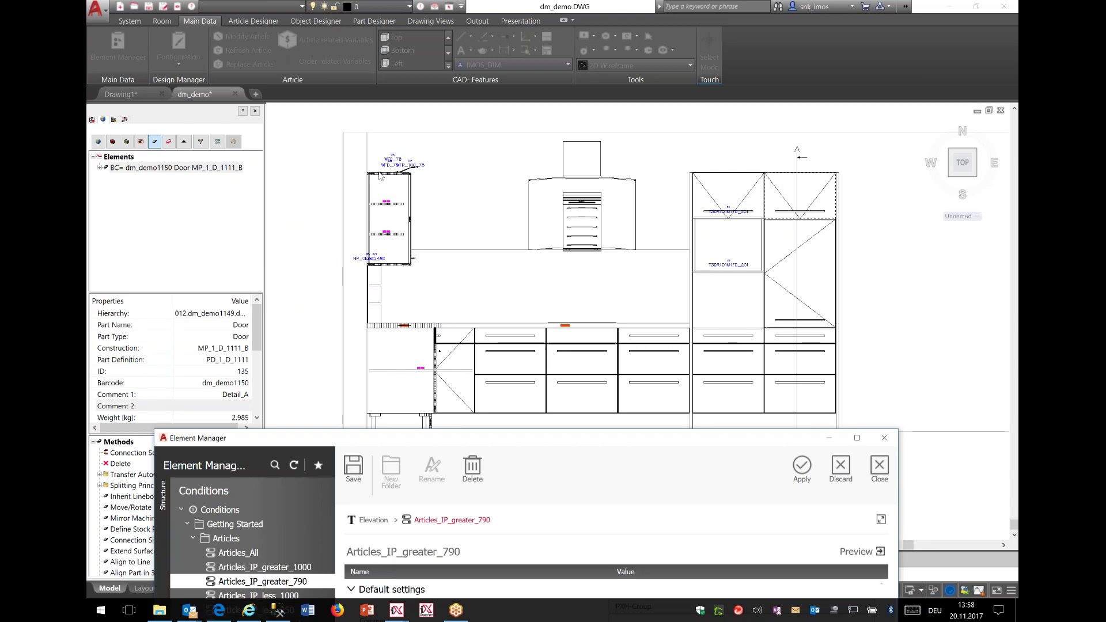
left_click_drag(527, 441, 551, 125)
left_click(860, 173)
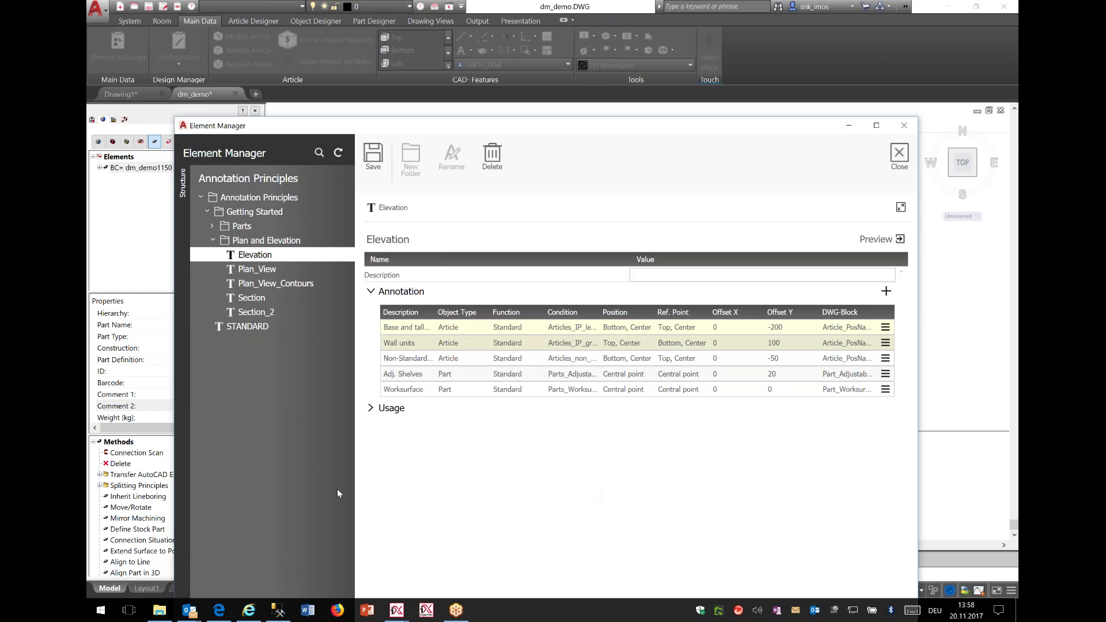
Step: Look over the Section annotation principle, close the Element Manager, and select the door's Comment 1 property
left_click(300, 295)
left_click(633, 327)
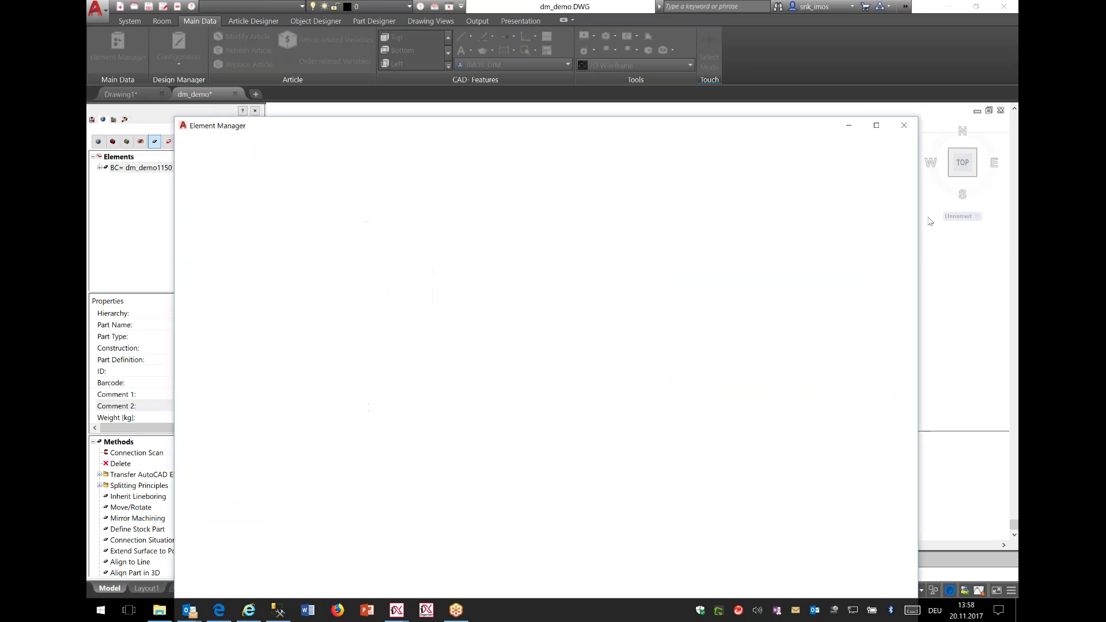
left_click(904, 126)
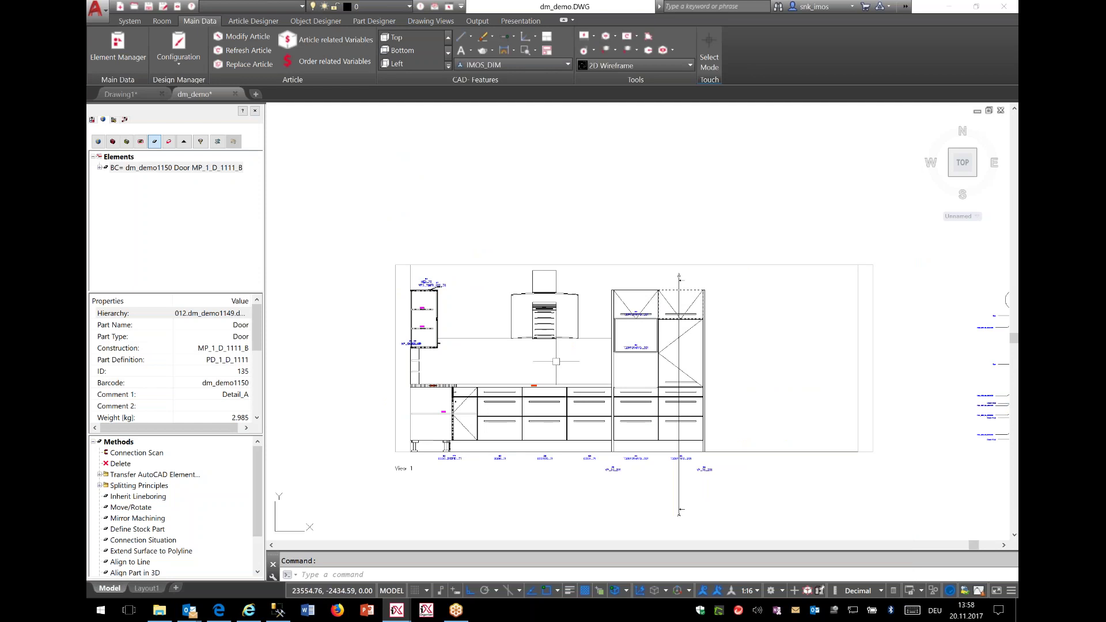
left_click(168, 396)
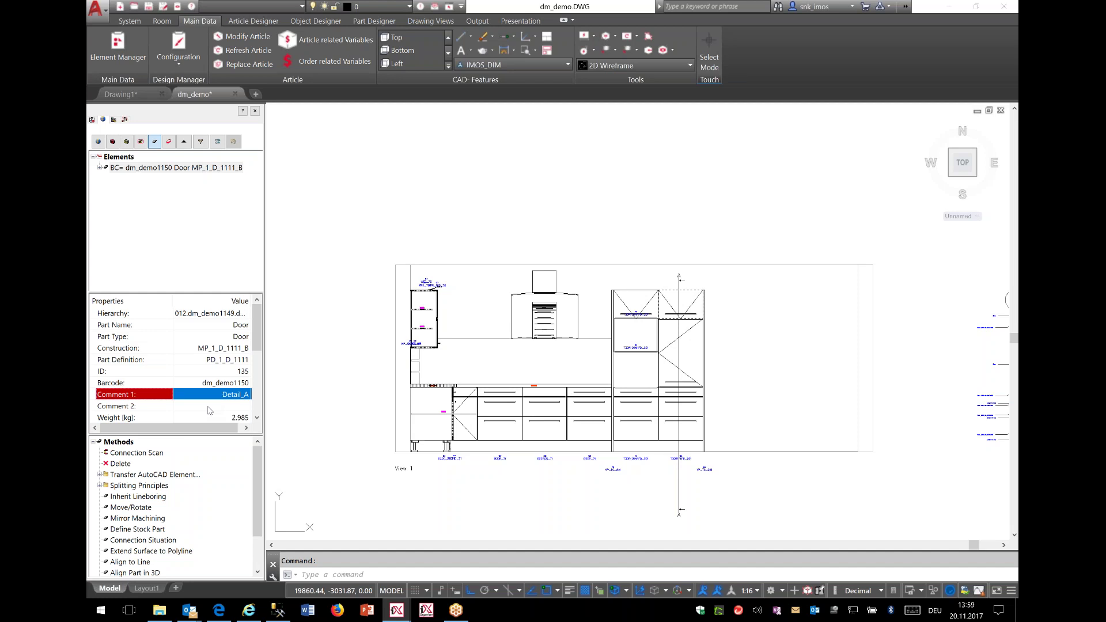
Step: Open the floor plan's Article_Contour block from the base unit beside the corner in the Block Editor, inspect its width and depth parameters, and exit discarding changes
scroll(397, 380, "down", 1)
middle_click_drag(378, 379, 745, 413)
middle_click_drag(349, 311, 617, 429)
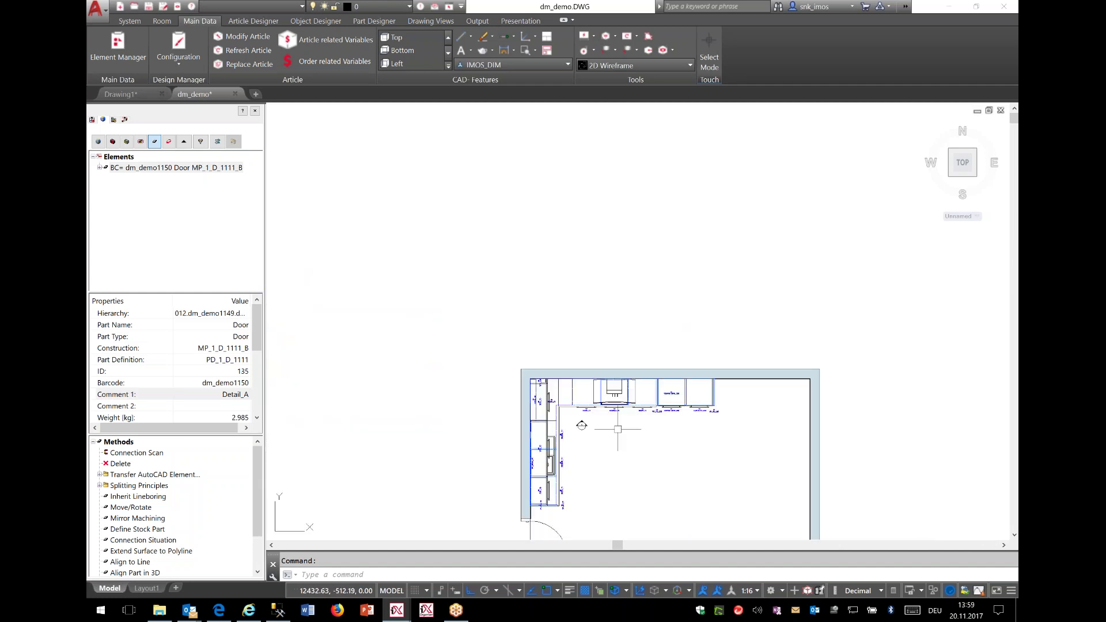
scroll(647, 433, "up", 6)
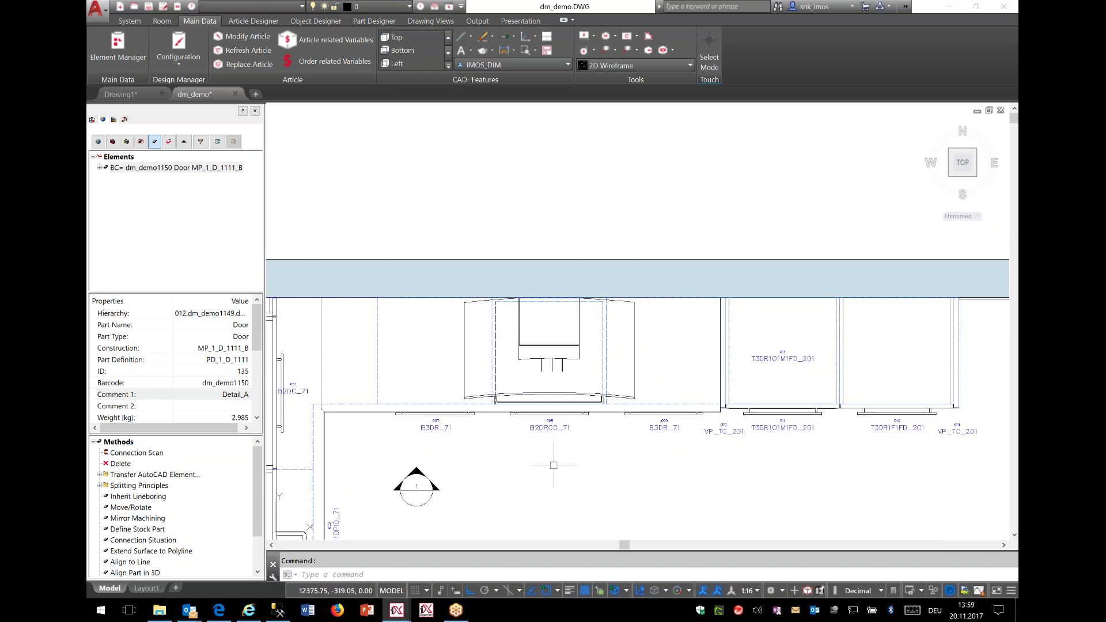
middle_click_drag(571, 465, 667, 456)
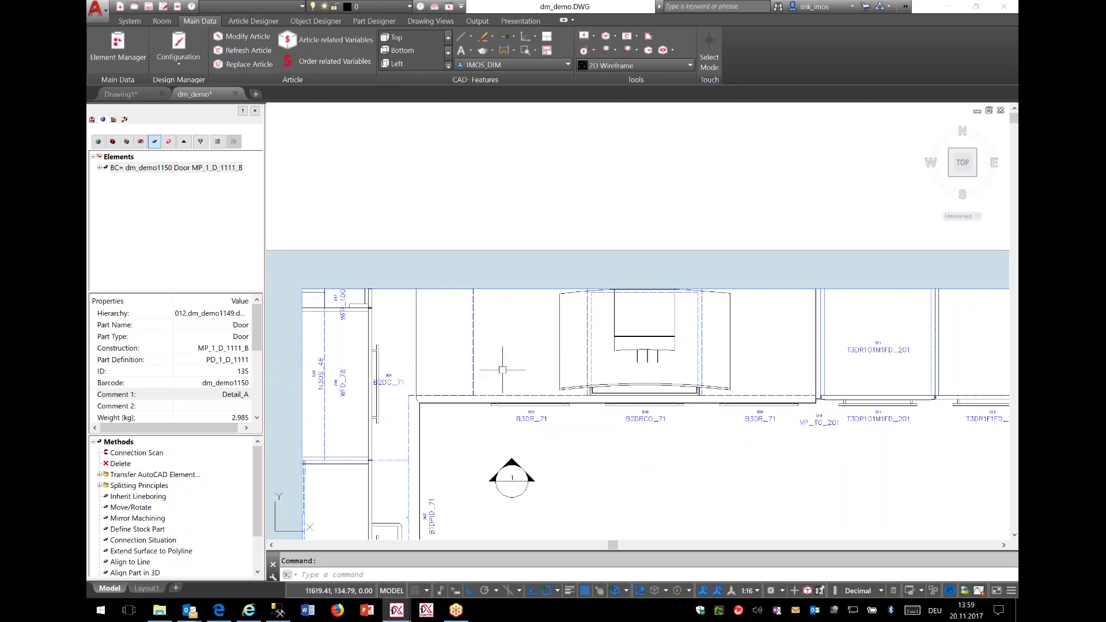
left_click(473, 360)
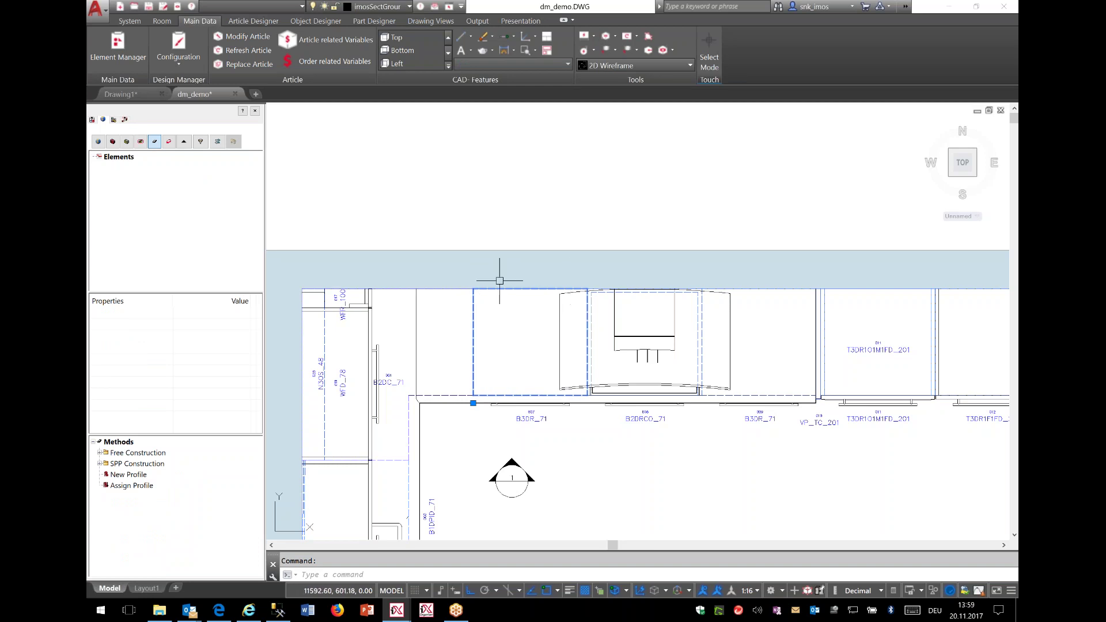
middle_click_drag(520, 384, 486, 405)
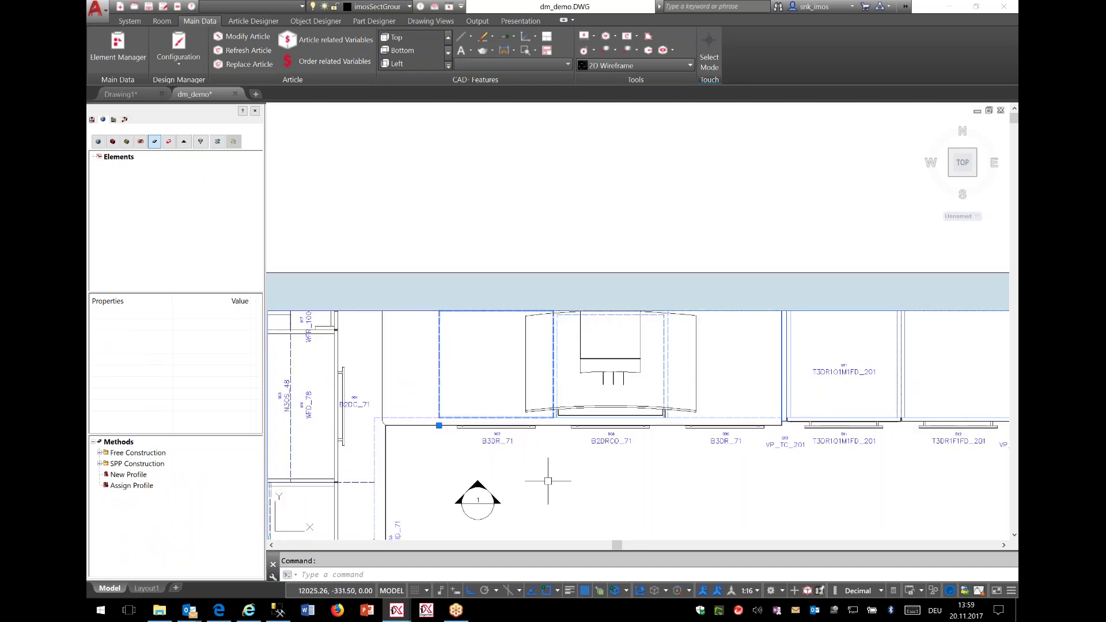
type("_BEDIT")
key("Return")
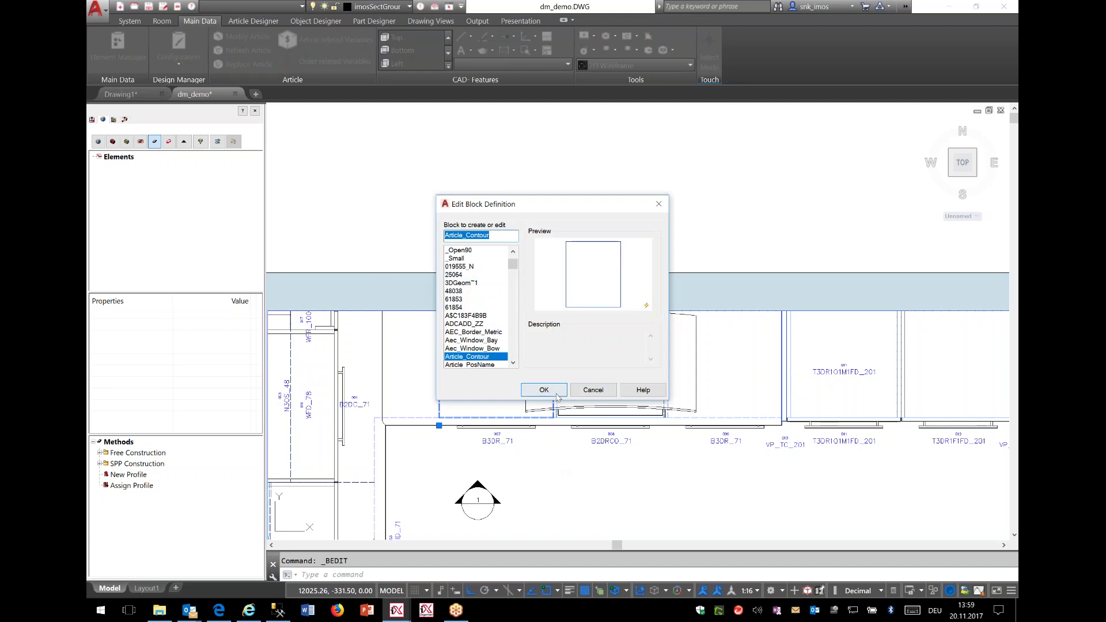
left_click(554, 393)
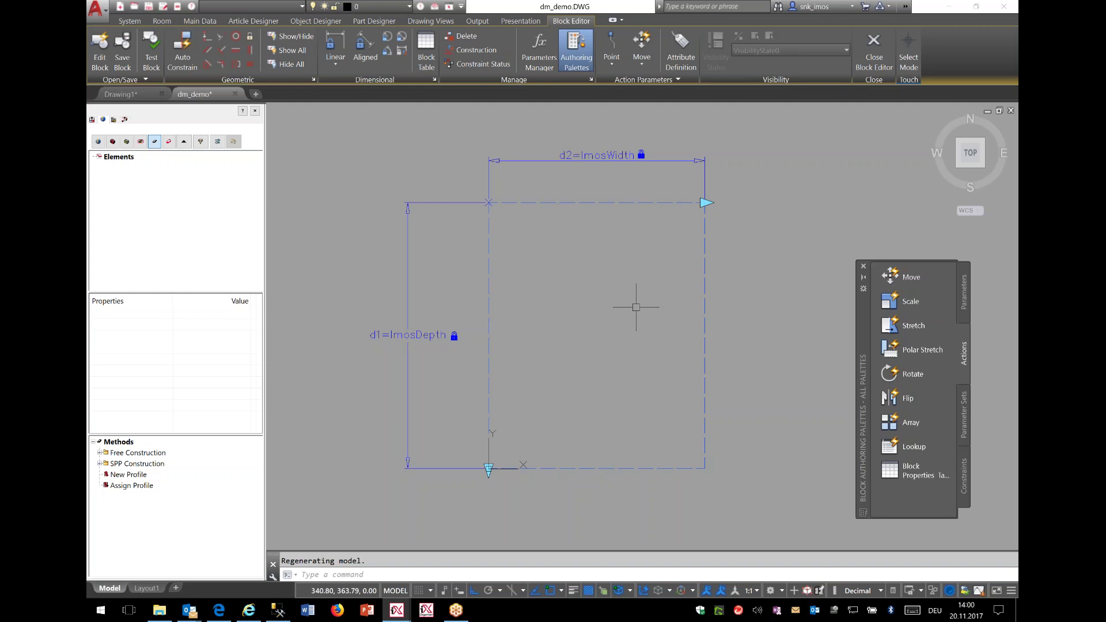
left_click(874, 49)
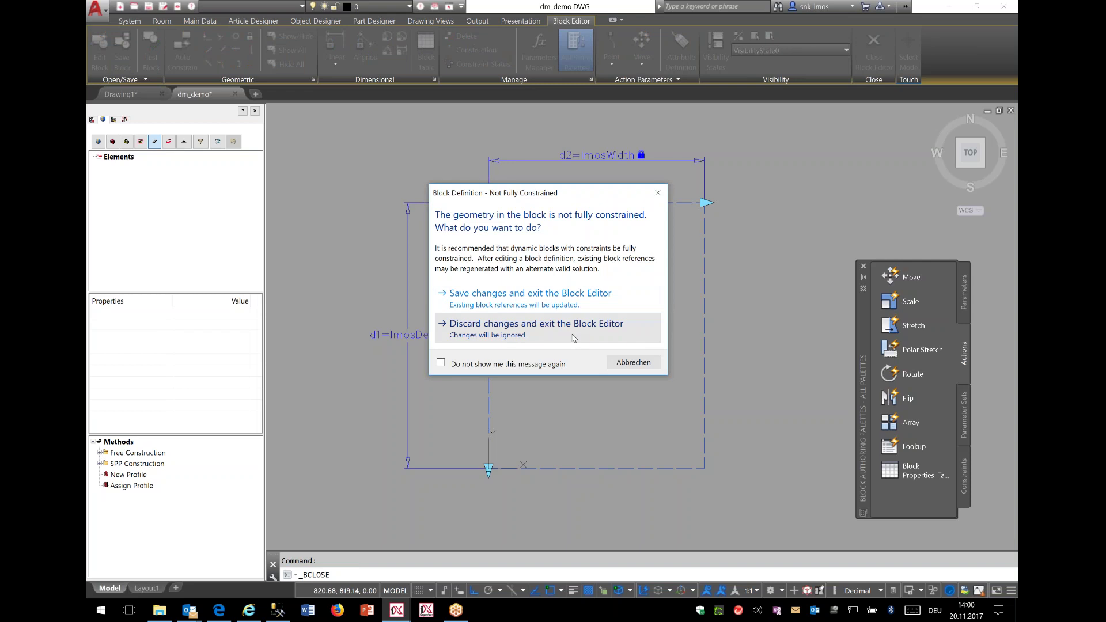
left_click(575, 337)
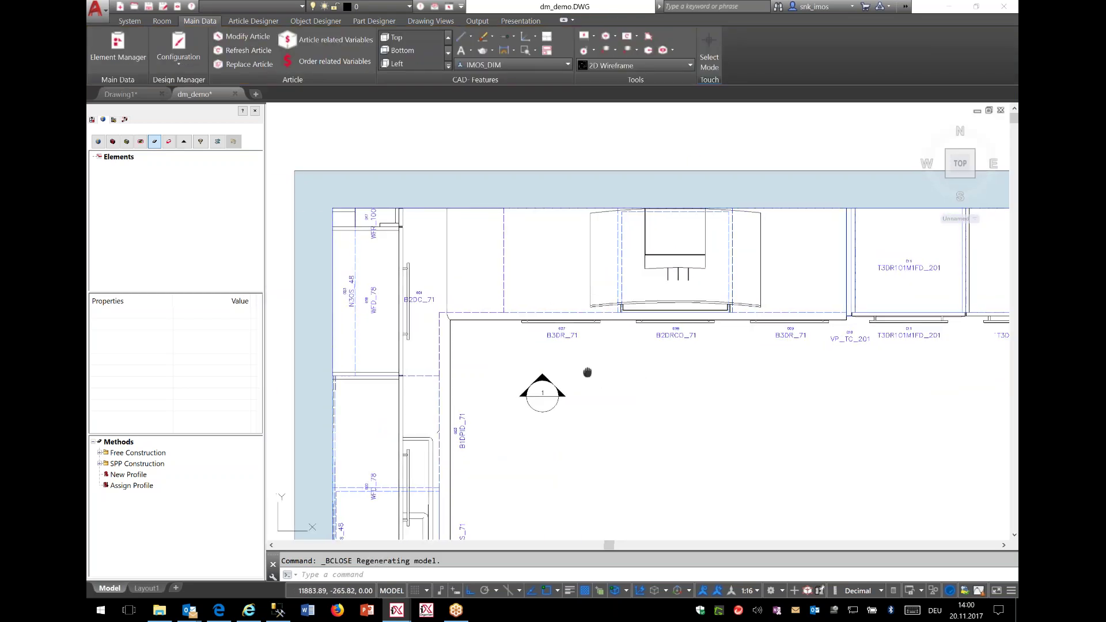
Step: Check the extent of the corner unit's contour block in the floor plan, and select the contour of the adjacent B3DR_71 base unit instead
middle_click_drag(588, 375, 619, 358)
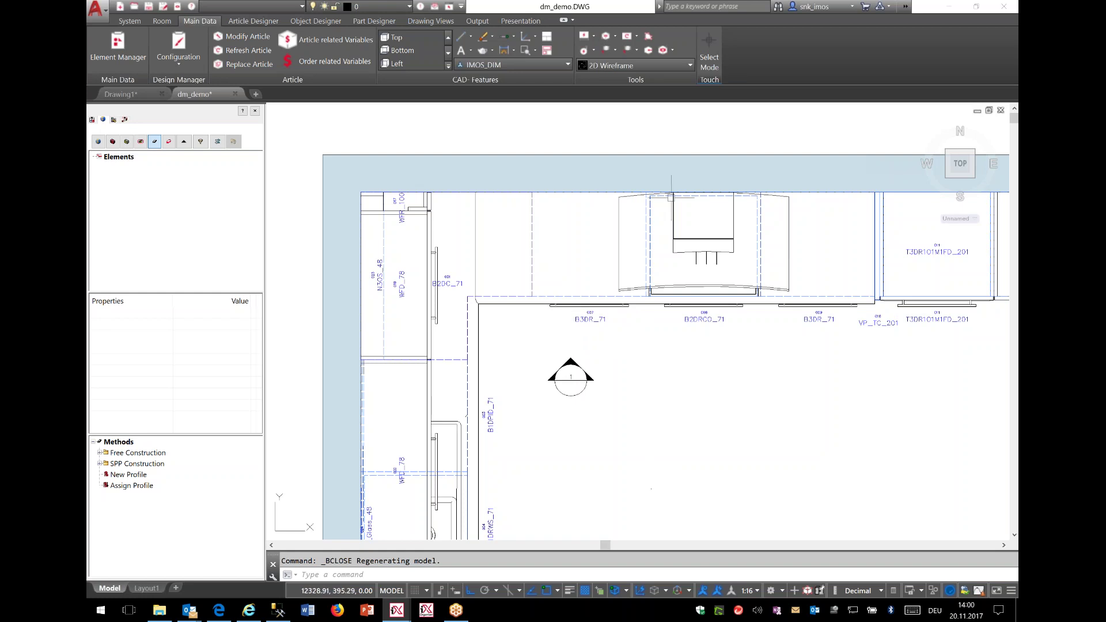
left_click(533, 211)
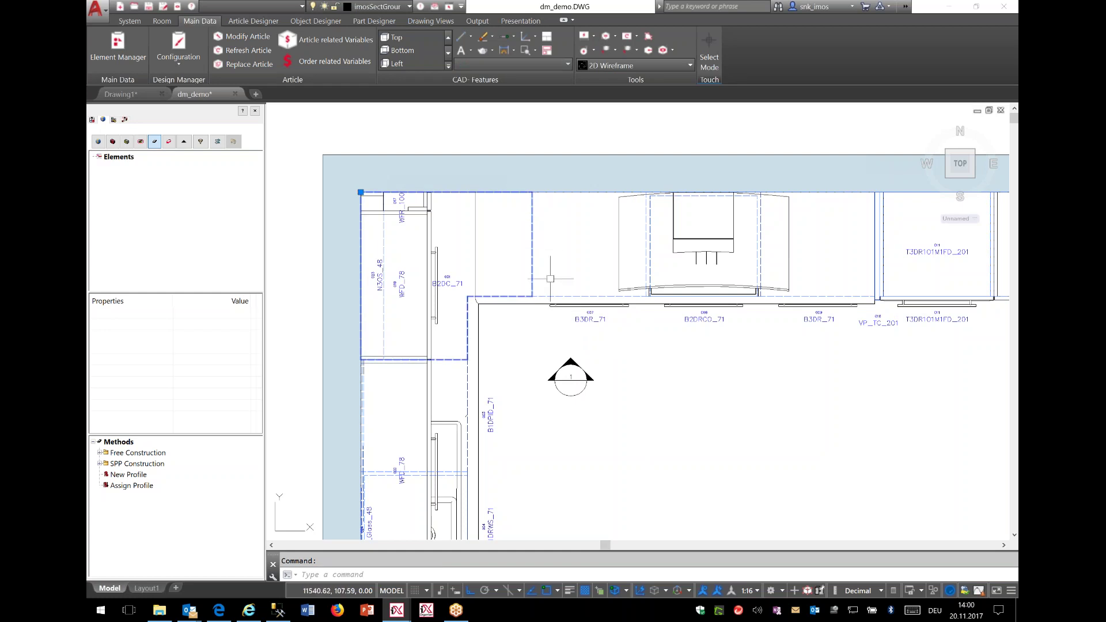
key("Escape")
left_click(559, 295)
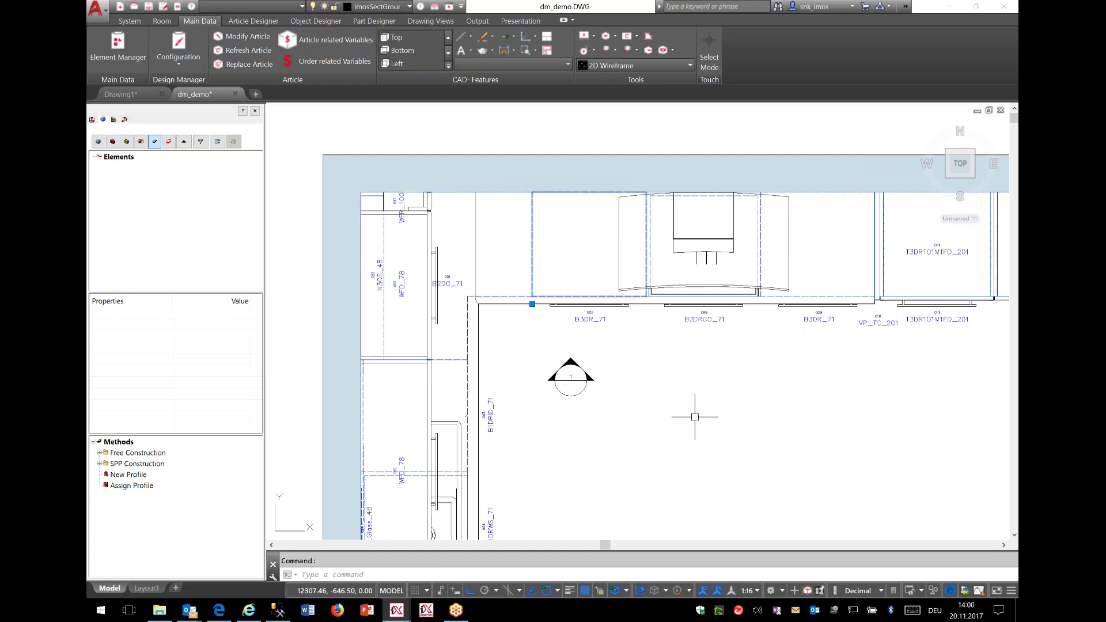